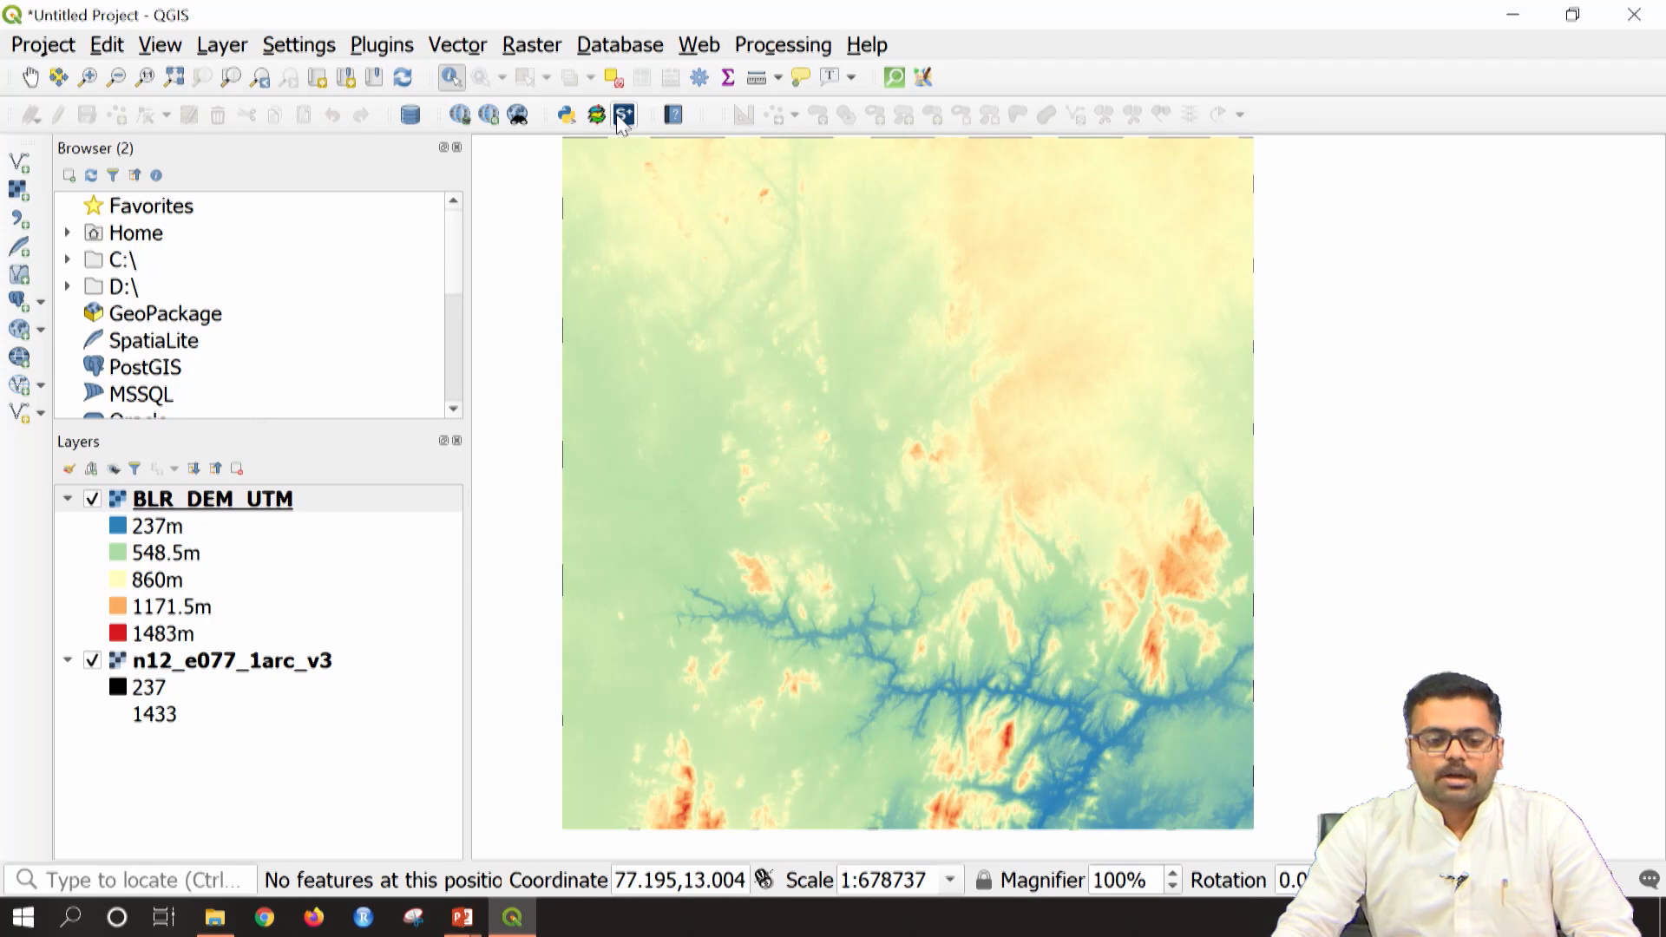
# Step: Open the Processing Toolbox to access the raster analysis algorithms
pyautogui.click(547, 54)
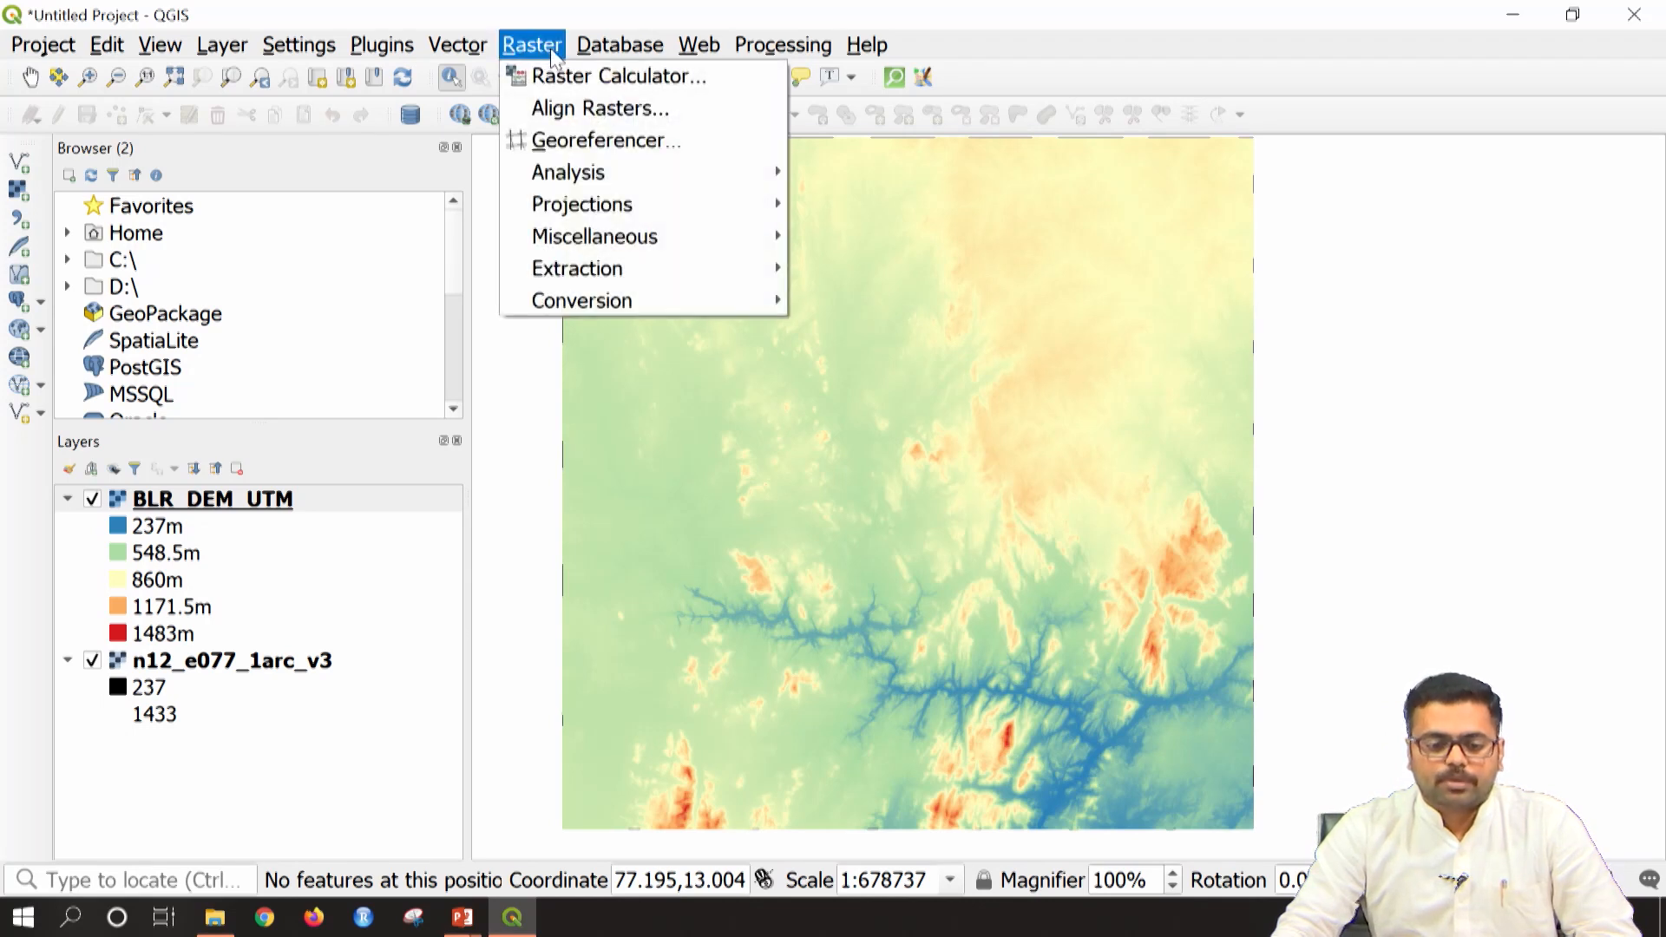
pyautogui.click(1076, 36)
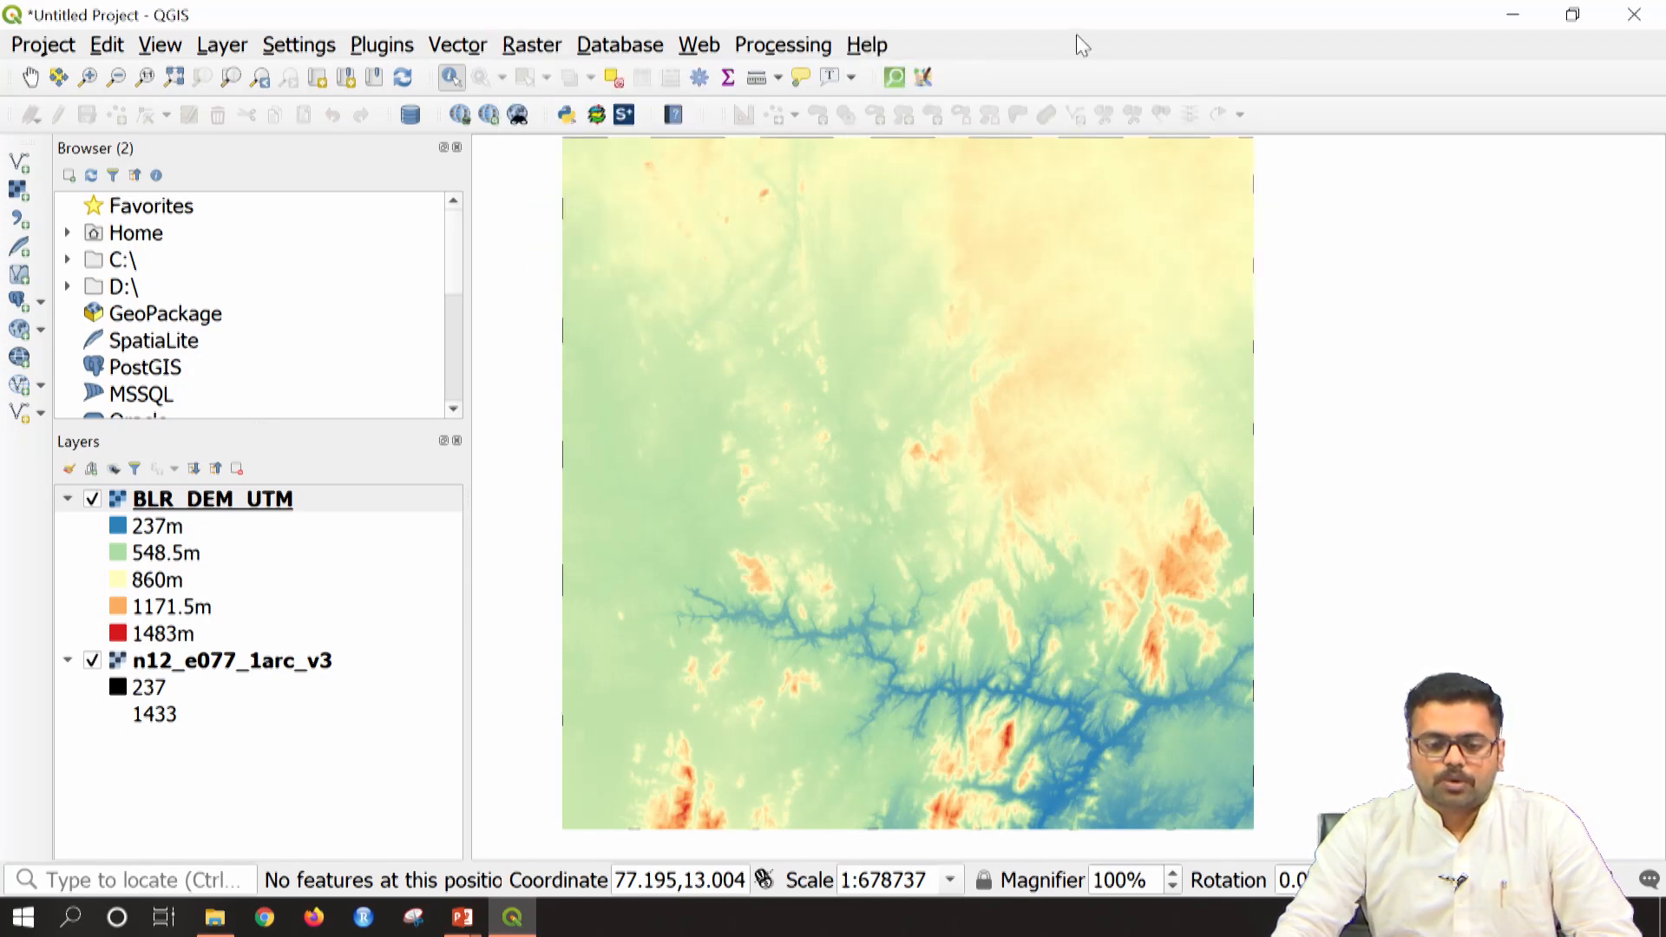
pyautogui.click(778, 46)
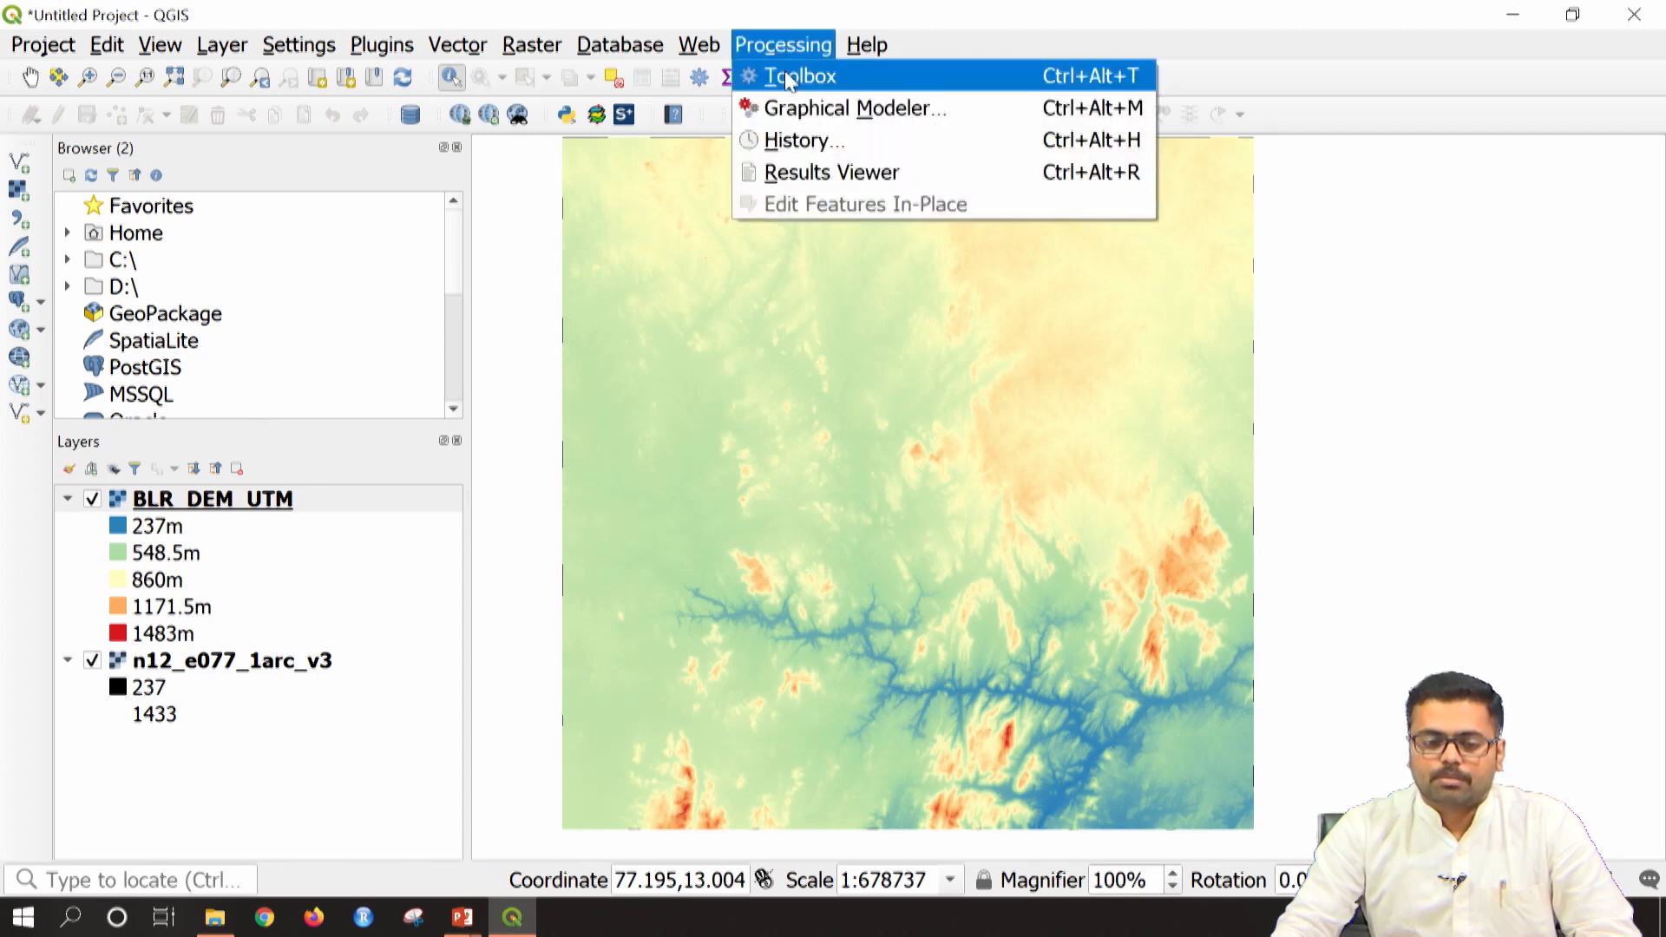
pyautogui.click(788, 80)
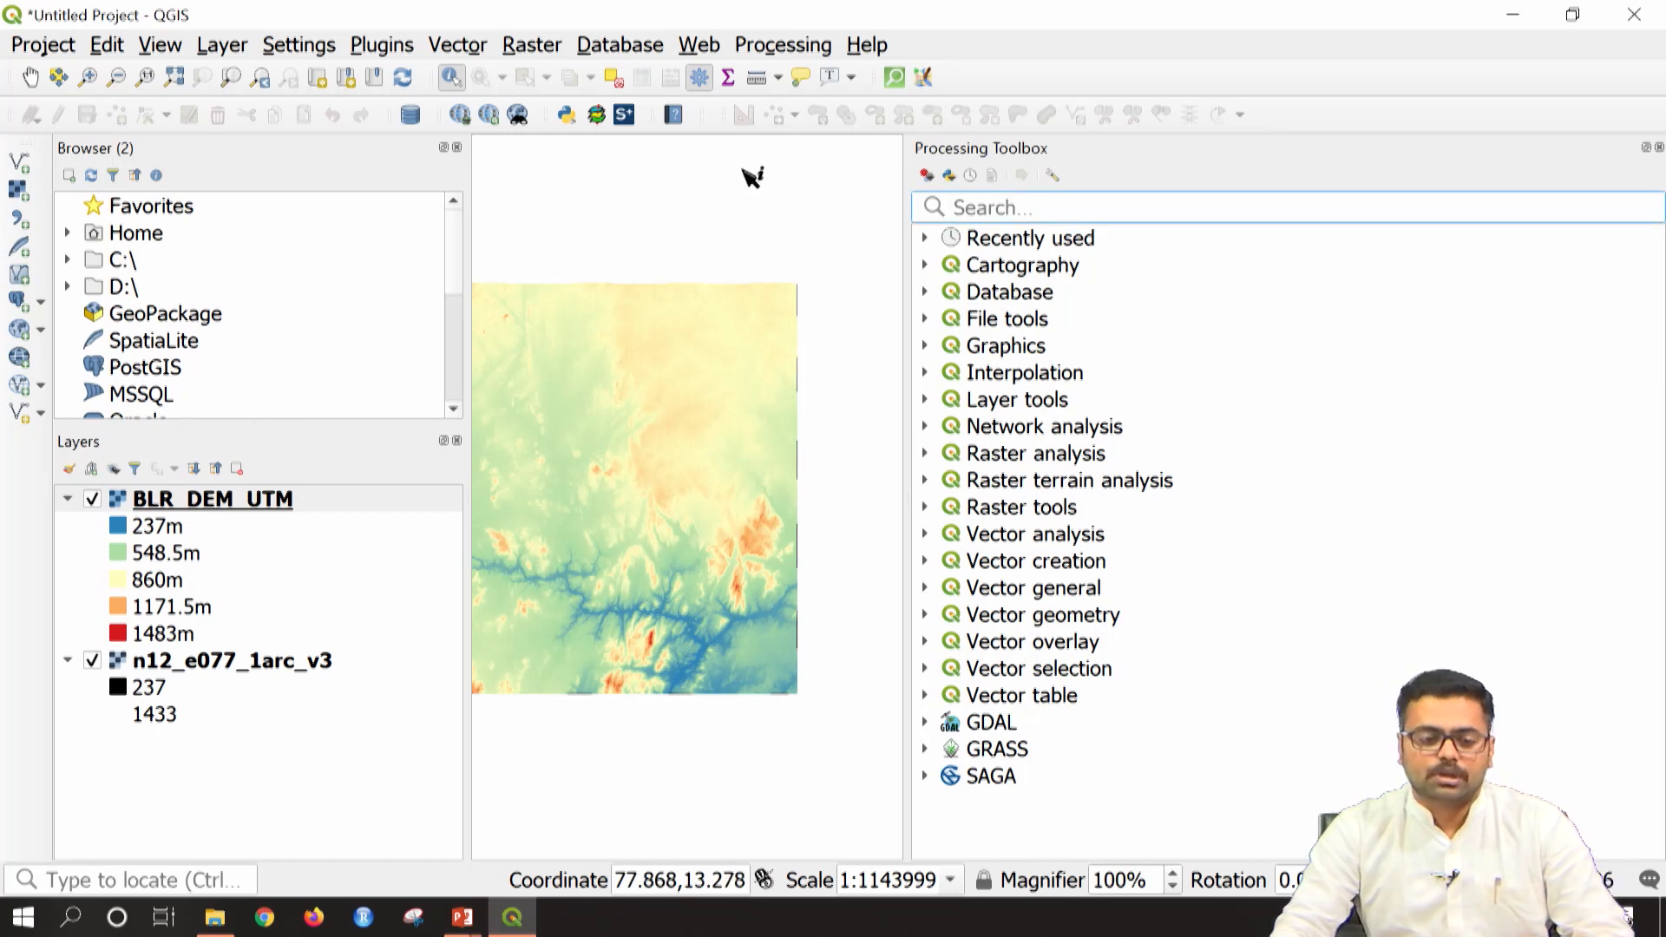
# Step: Search the list of all available plugins for "terrain" and "slope", and close the plugin manager without installing any
pyautogui.click(403, 49)
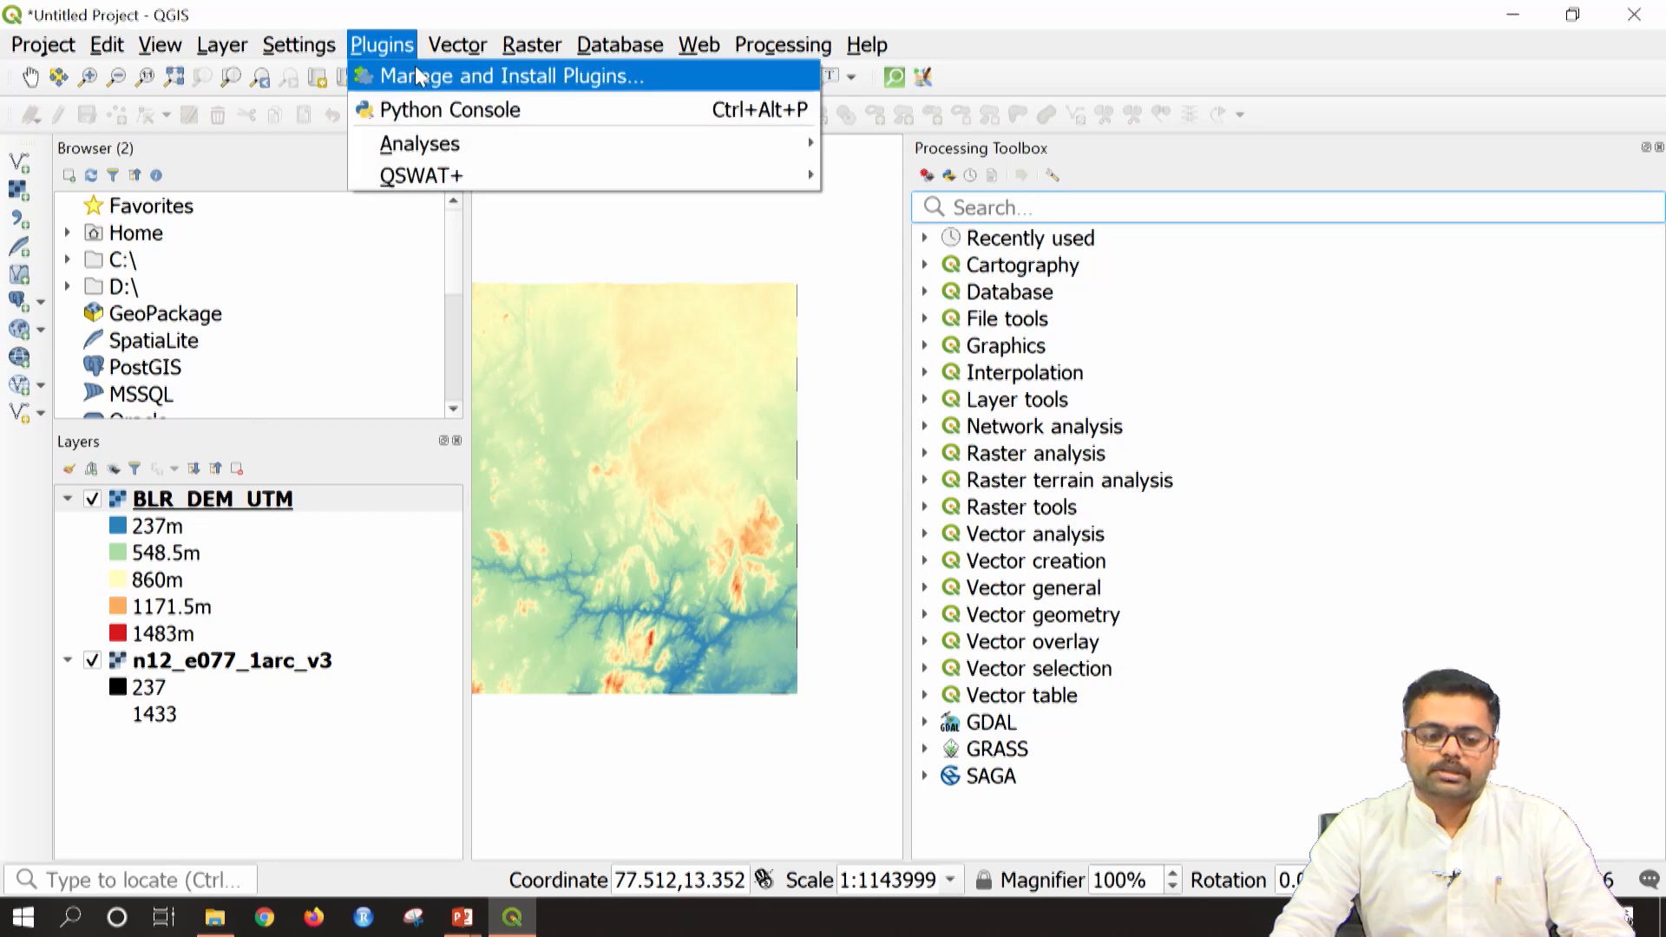
pyautogui.click(416, 76)
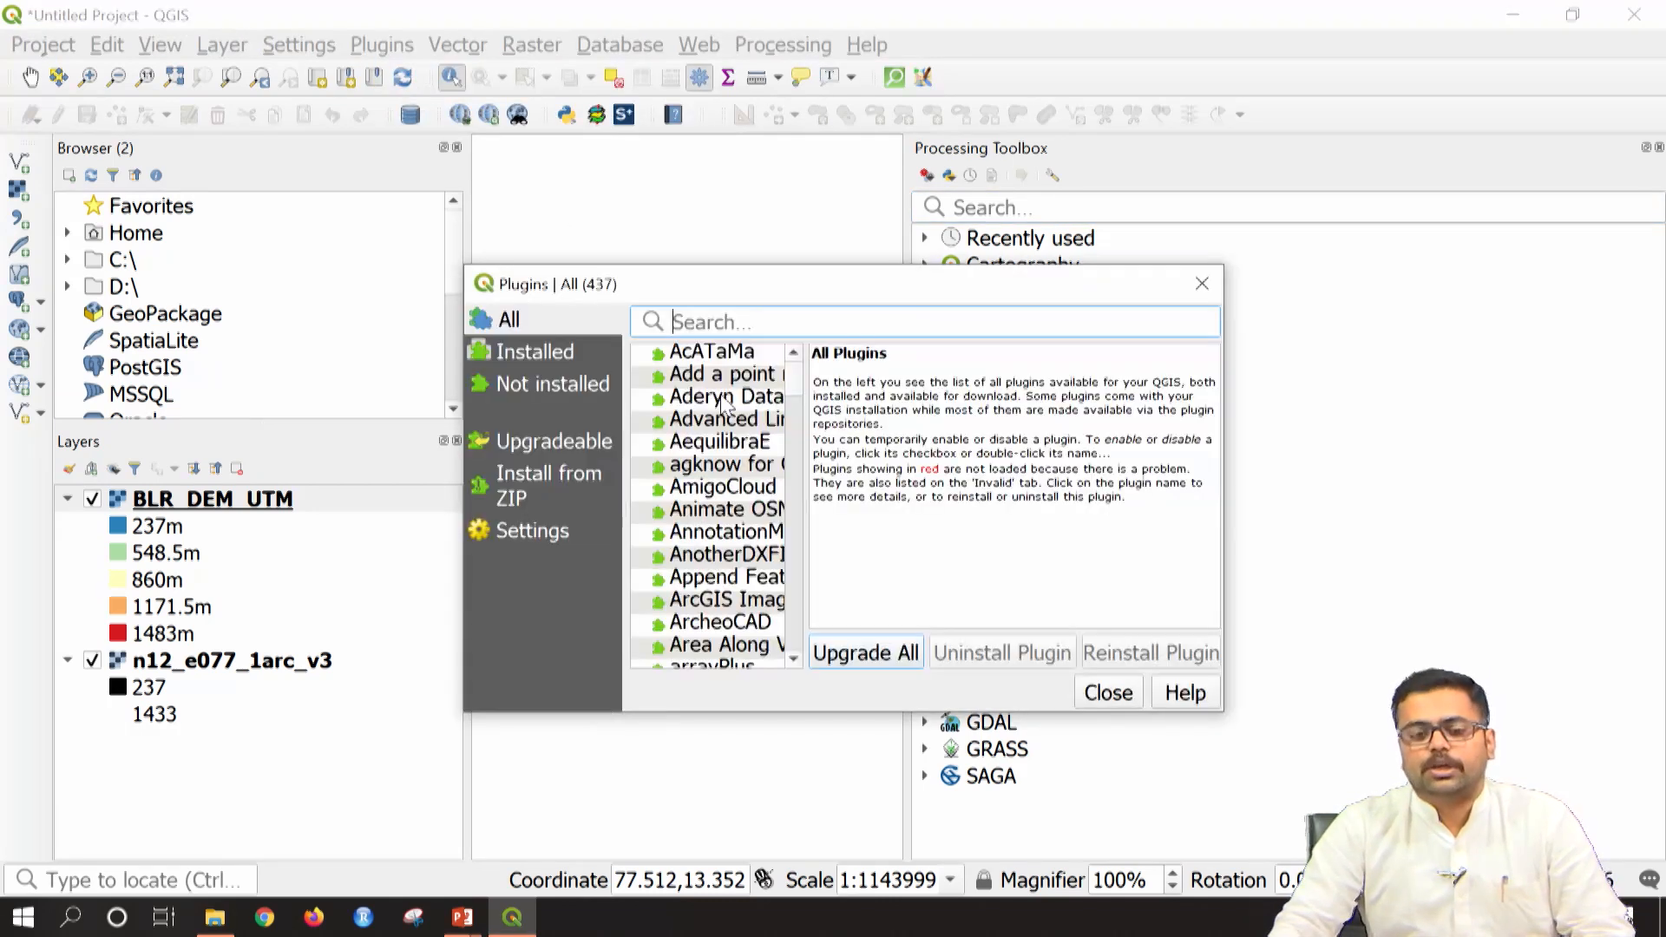
pyautogui.write('terrain')
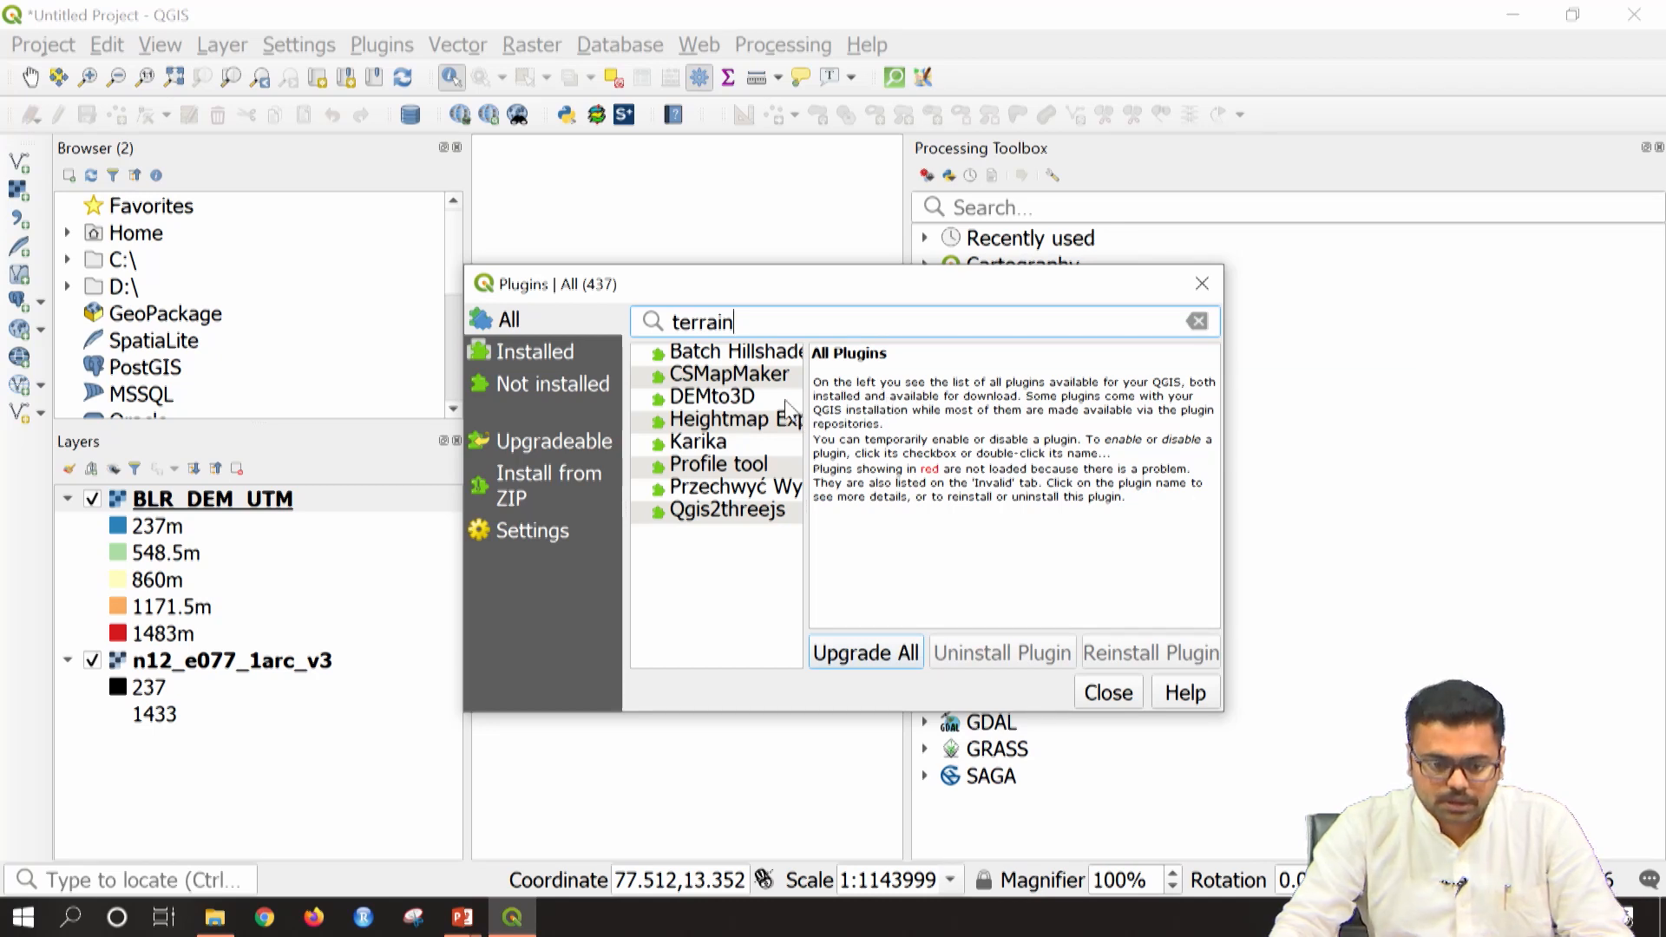
pyautogui.doubleClick(686, 330)
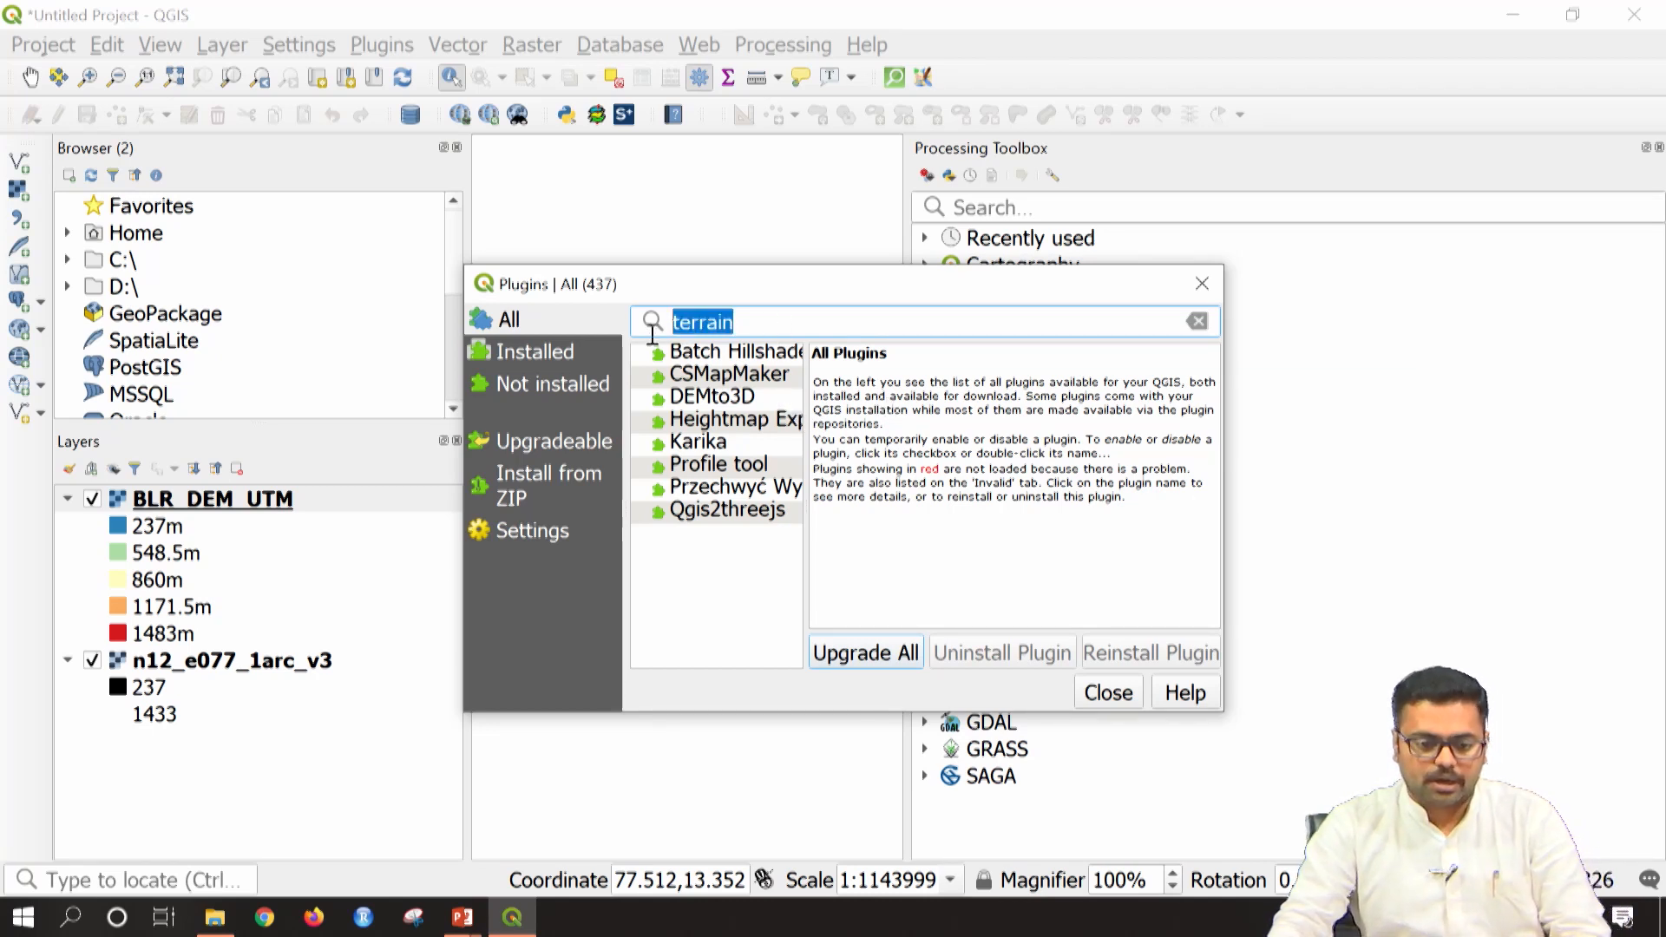
pyautogui.write('slope')
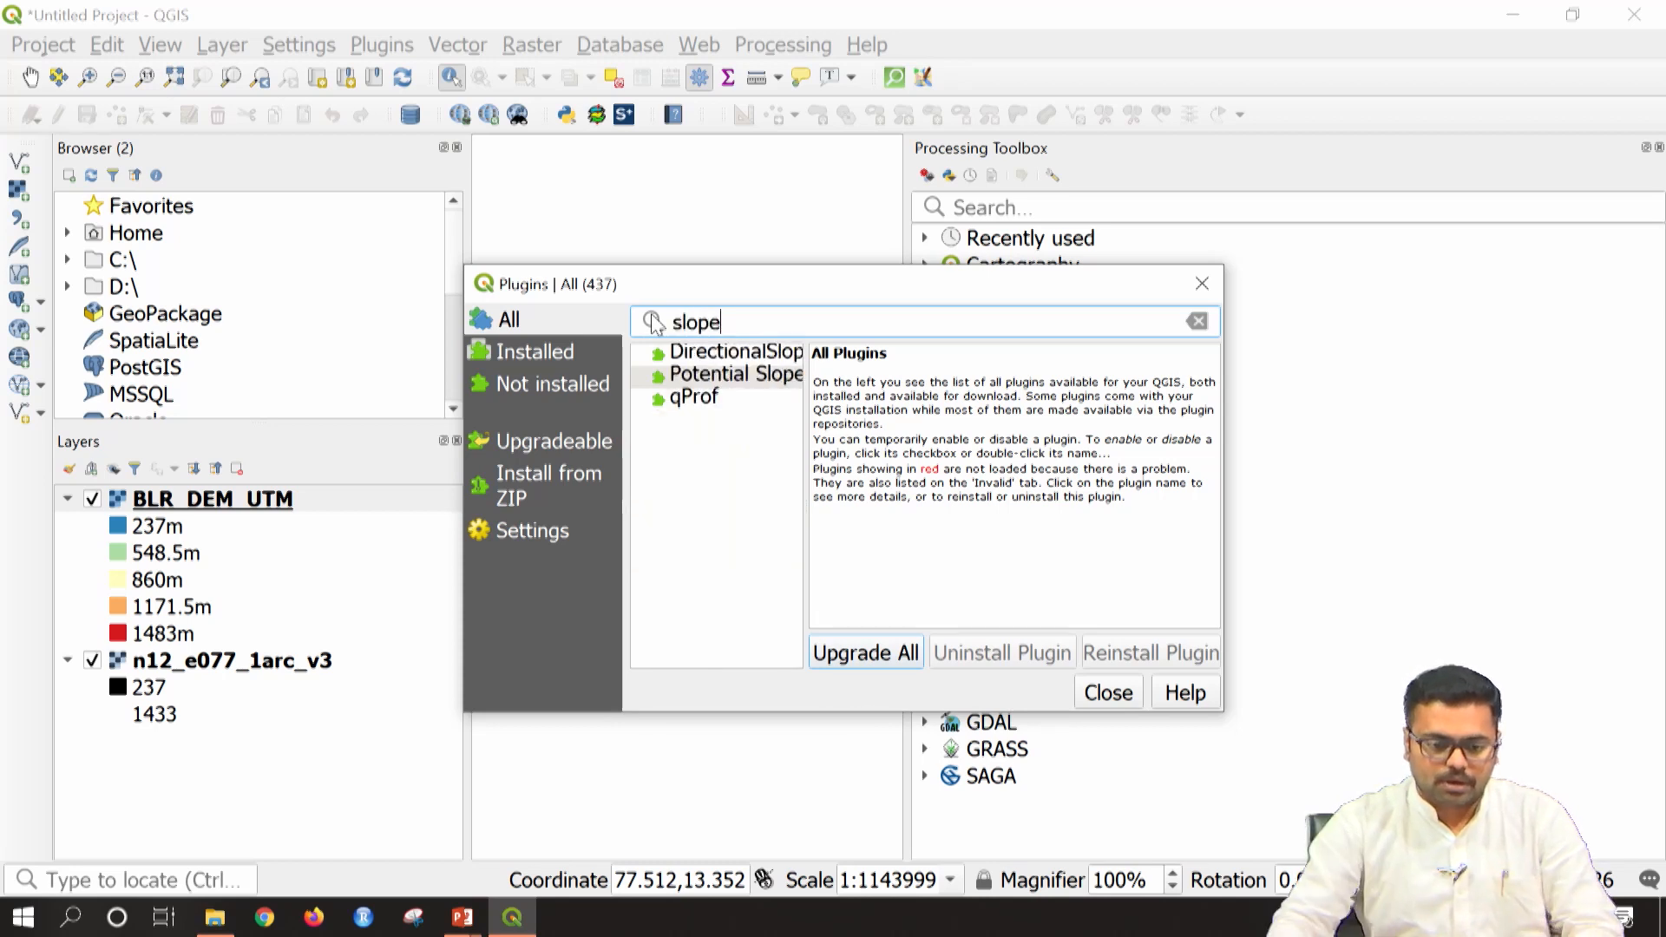
pyautogui.click(1201, 284)
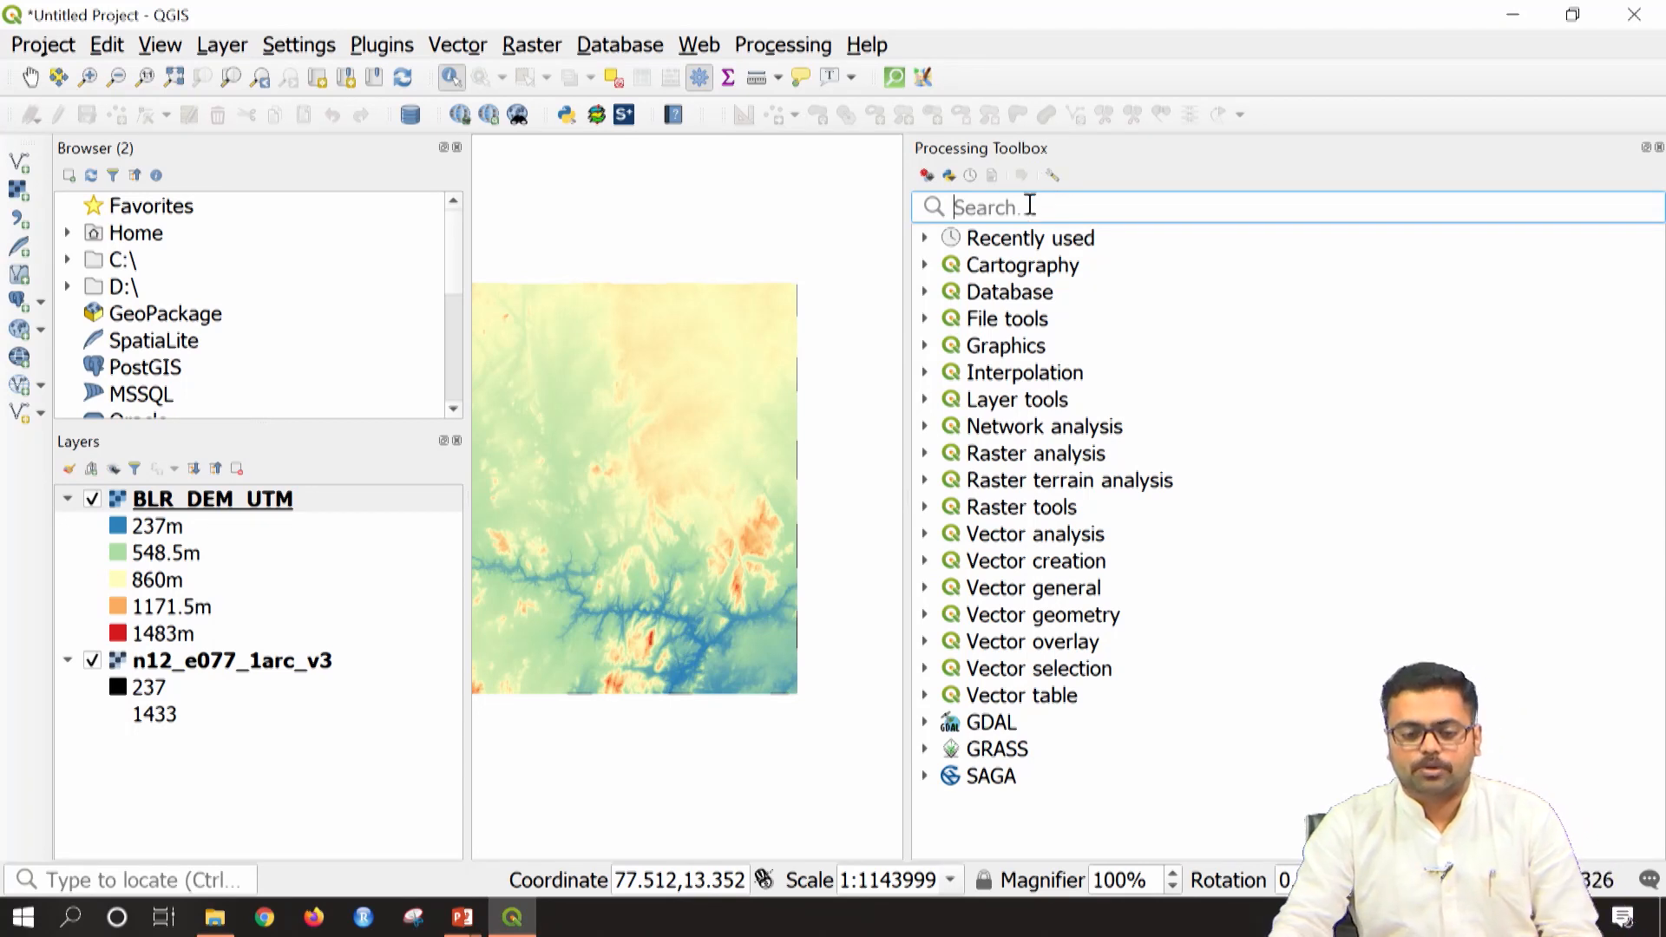
# Step: Search the processing algorithms for "slope" and open the Slope tool from the Raster terrain analysis group
pyautogui.click(771, 50)
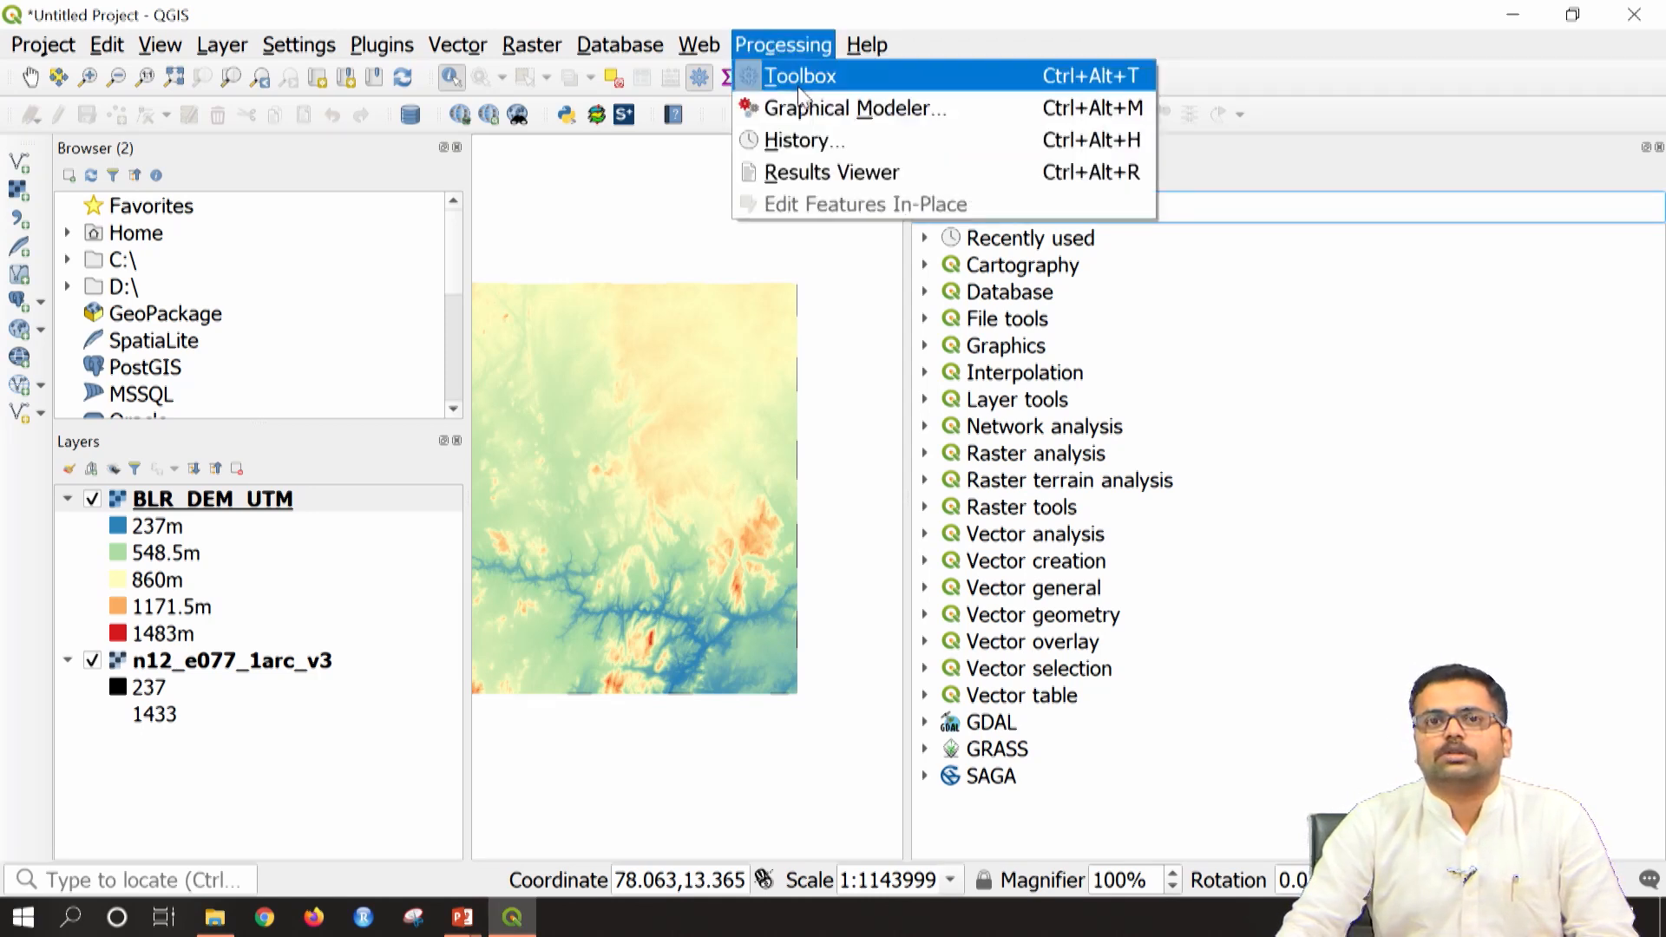
pyautogui.click(1275, 209)
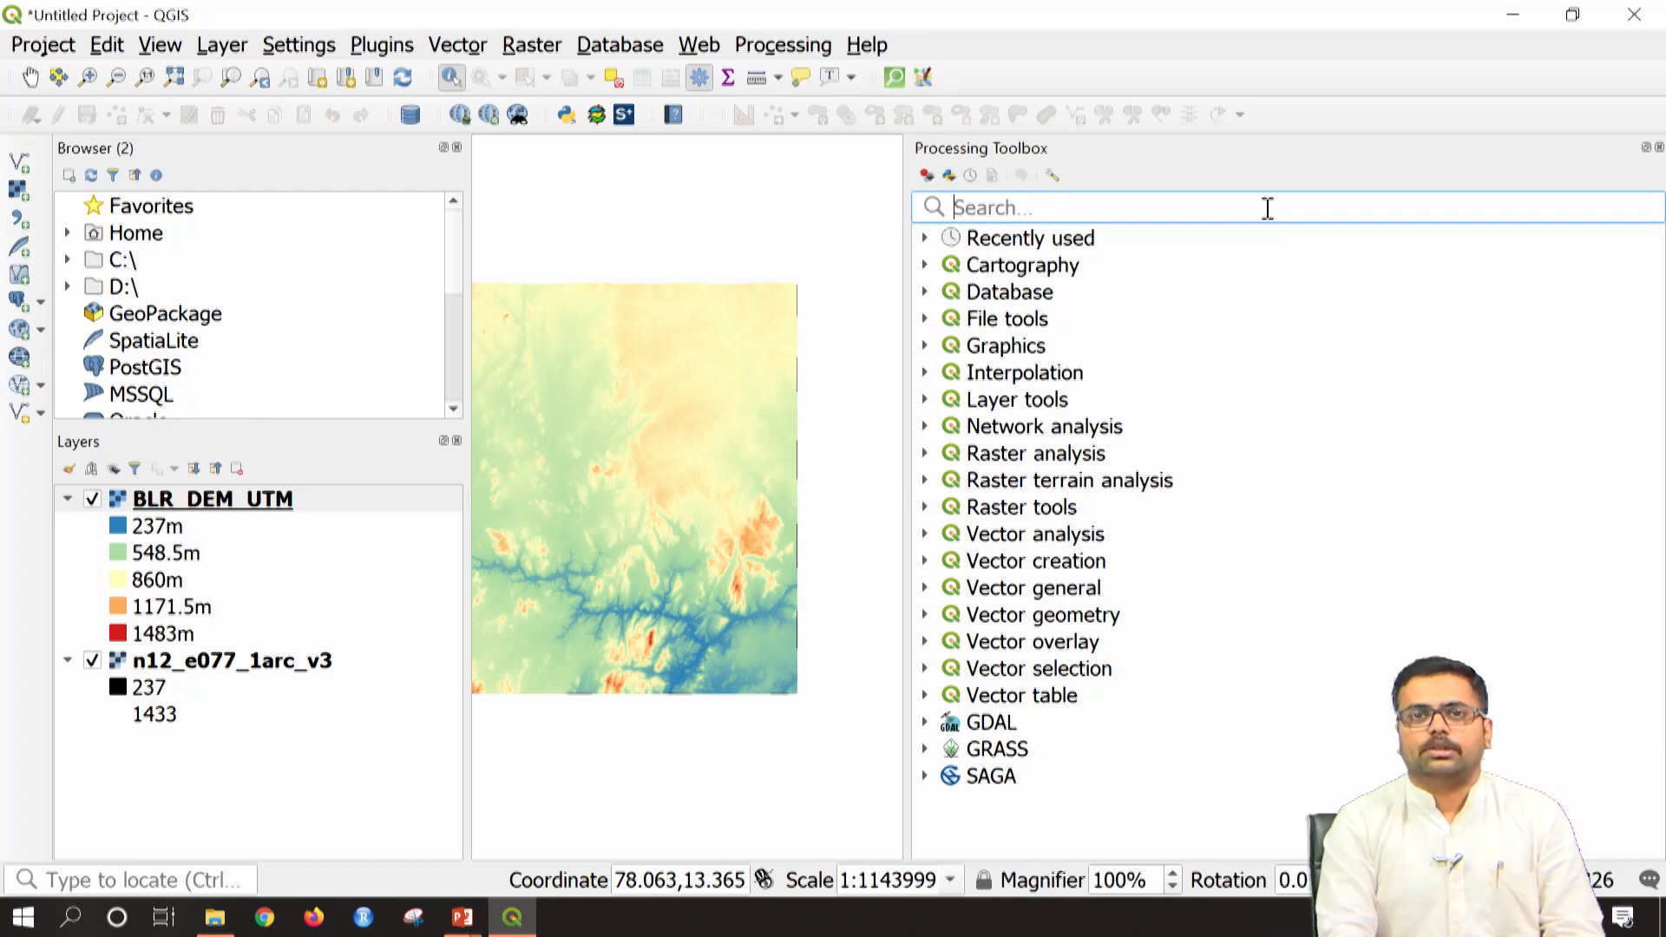
pyautogui.write('slope')
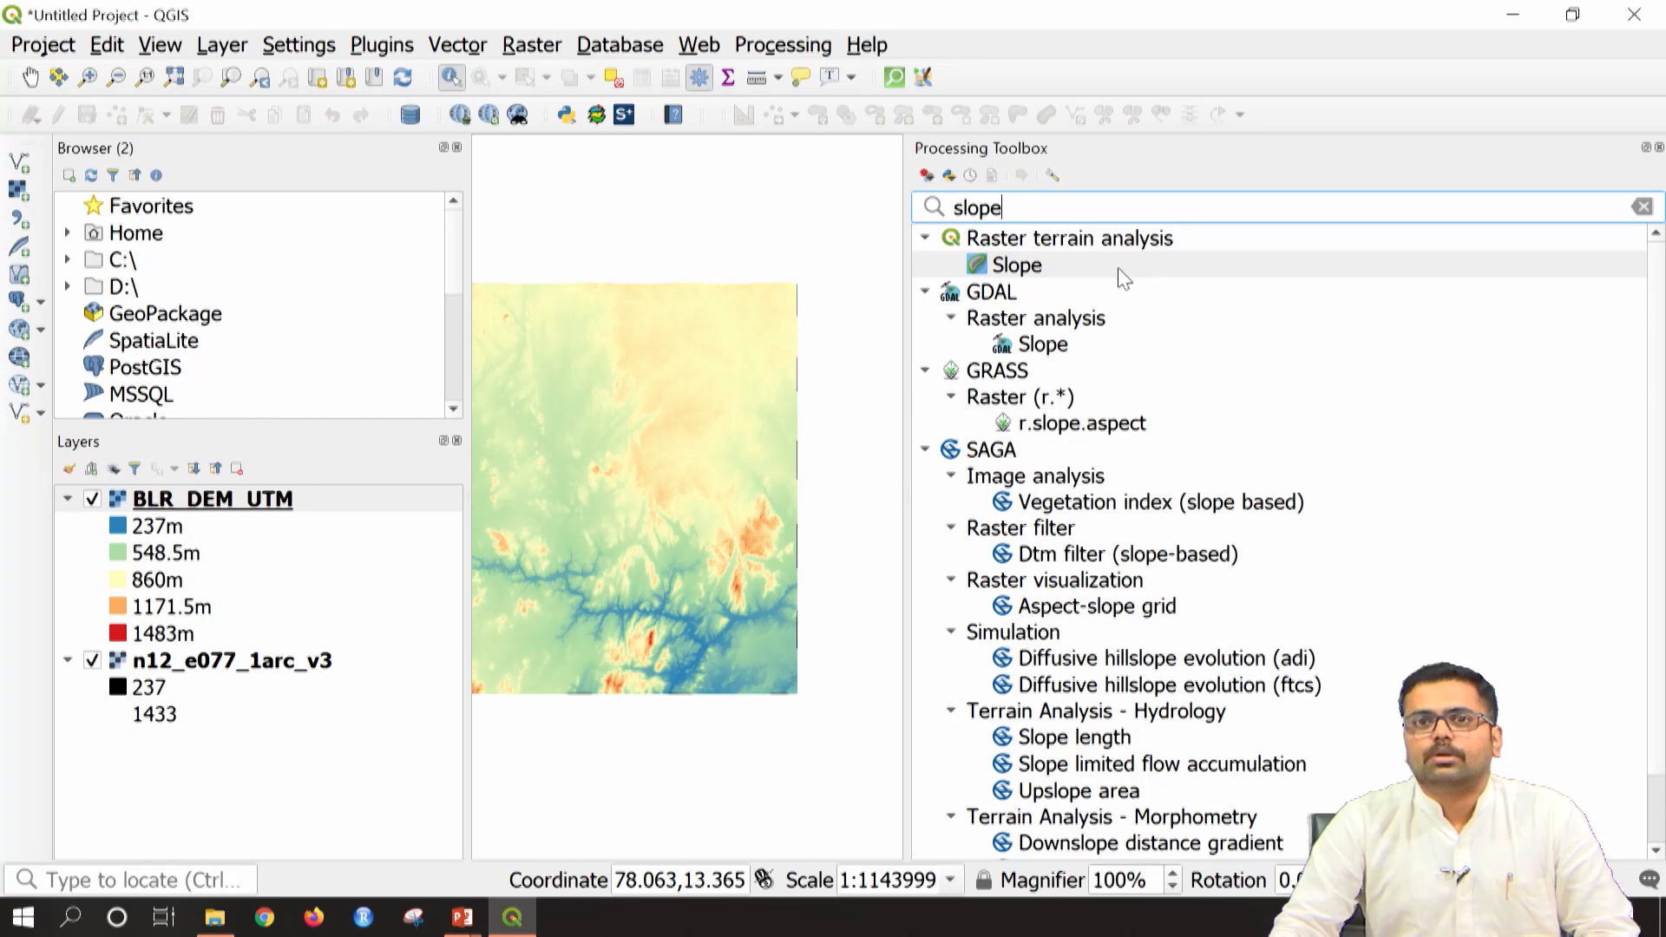
pyautogui.click(1073, 245)
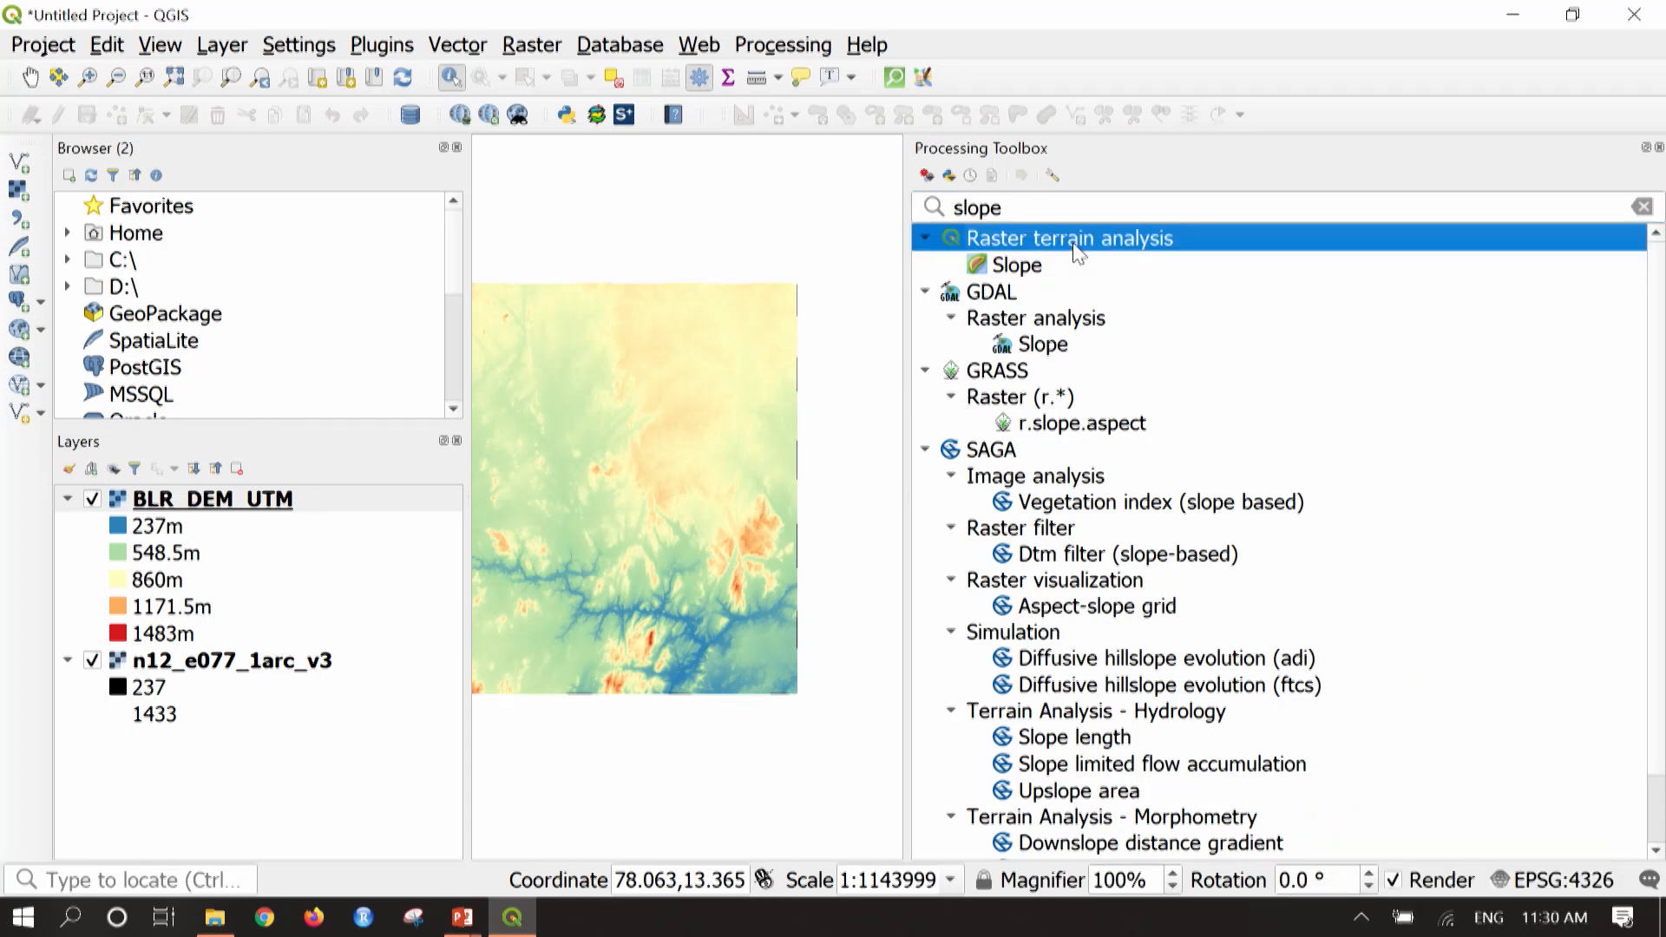
pyautogui.click(1041, 266)
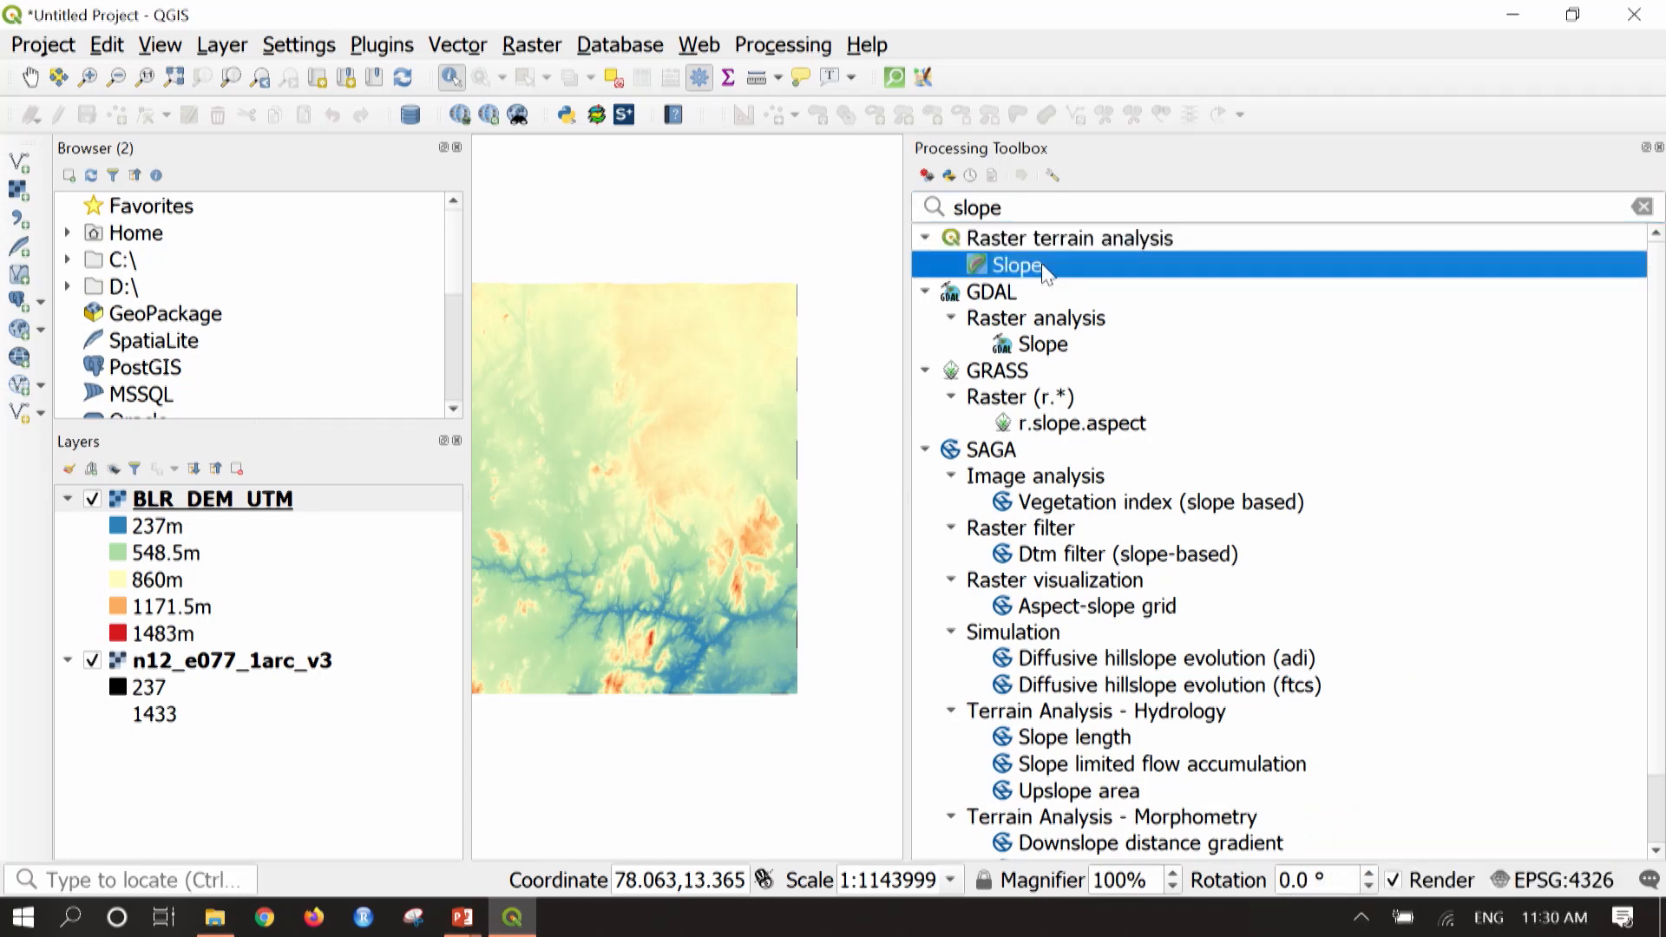
pyautogui.doubleClick(1049, 268)
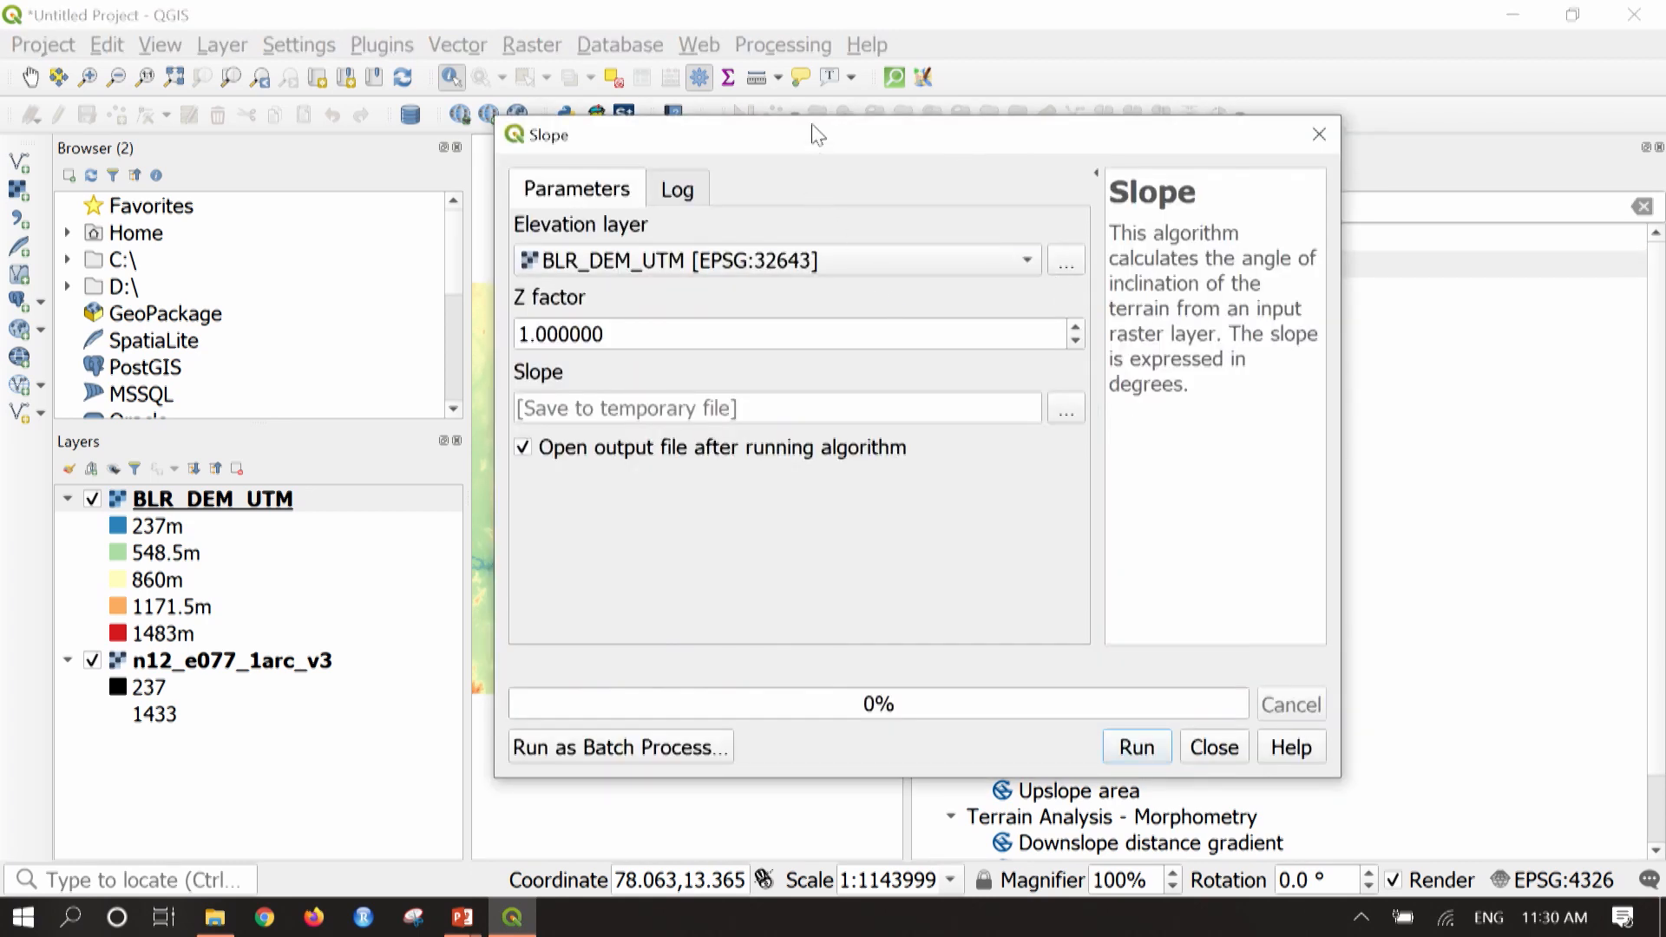
pyautogui.moveTo(820, 139); pyautogui.dragTo(512, 115)
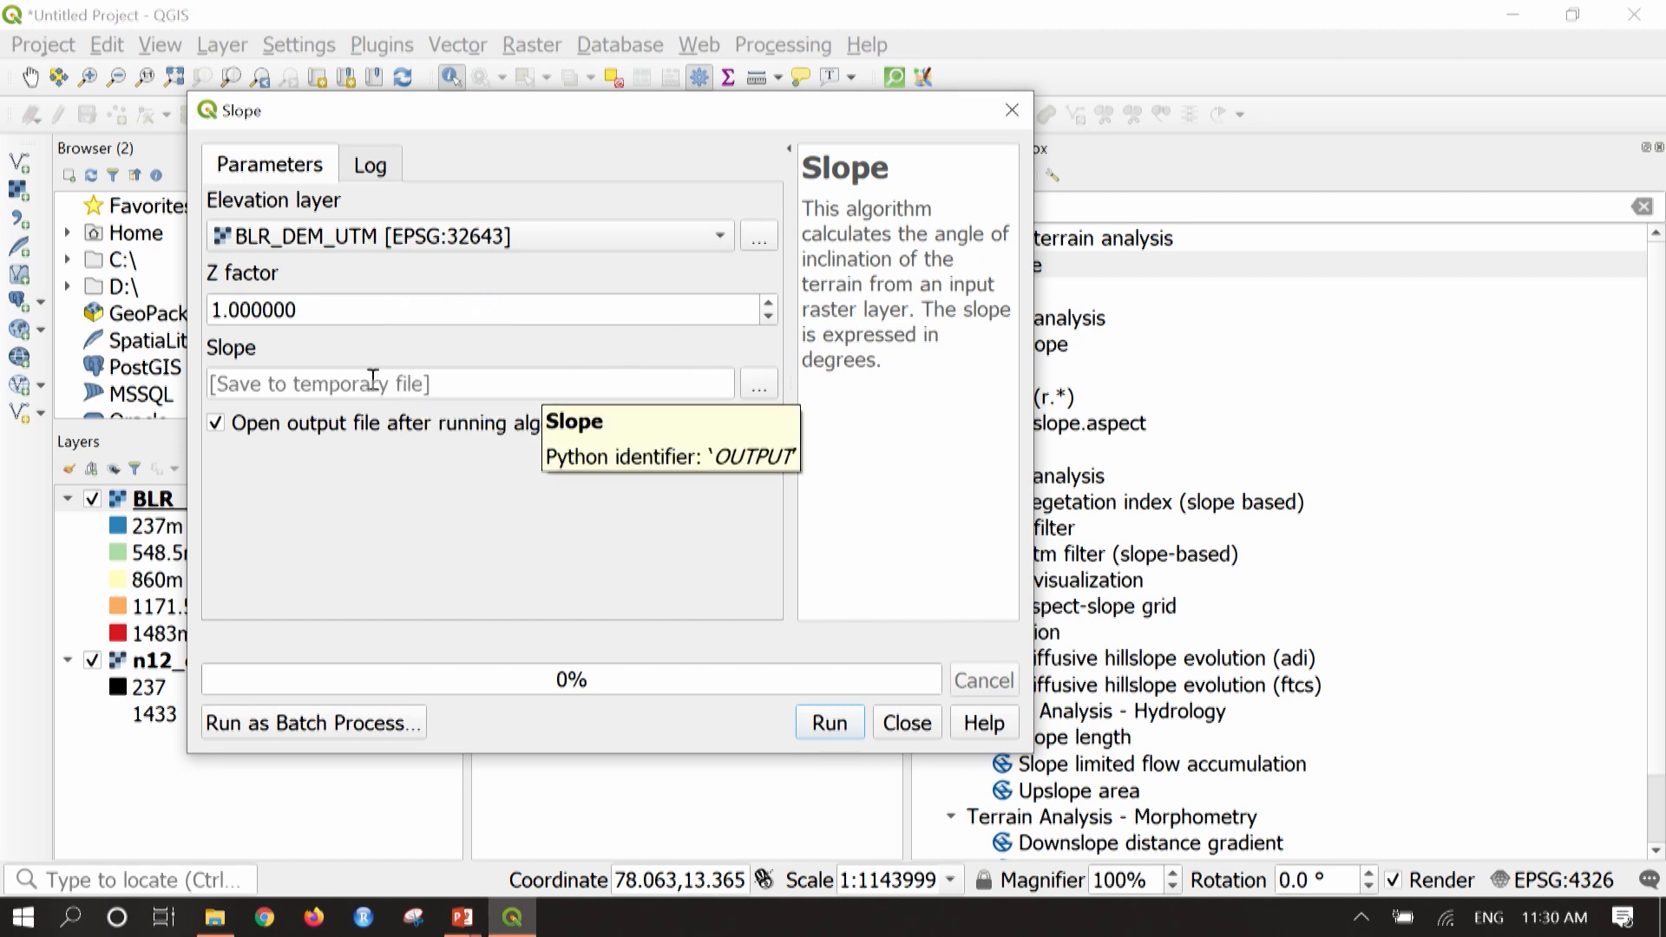
# Step: Run the Slope algorithm on BLR_DEM_UTM, saving the result as TIF file Slope_BLR in the Datasets_for_NPTEL Output folder, and close the tool
pyautogui.click(767, 384)
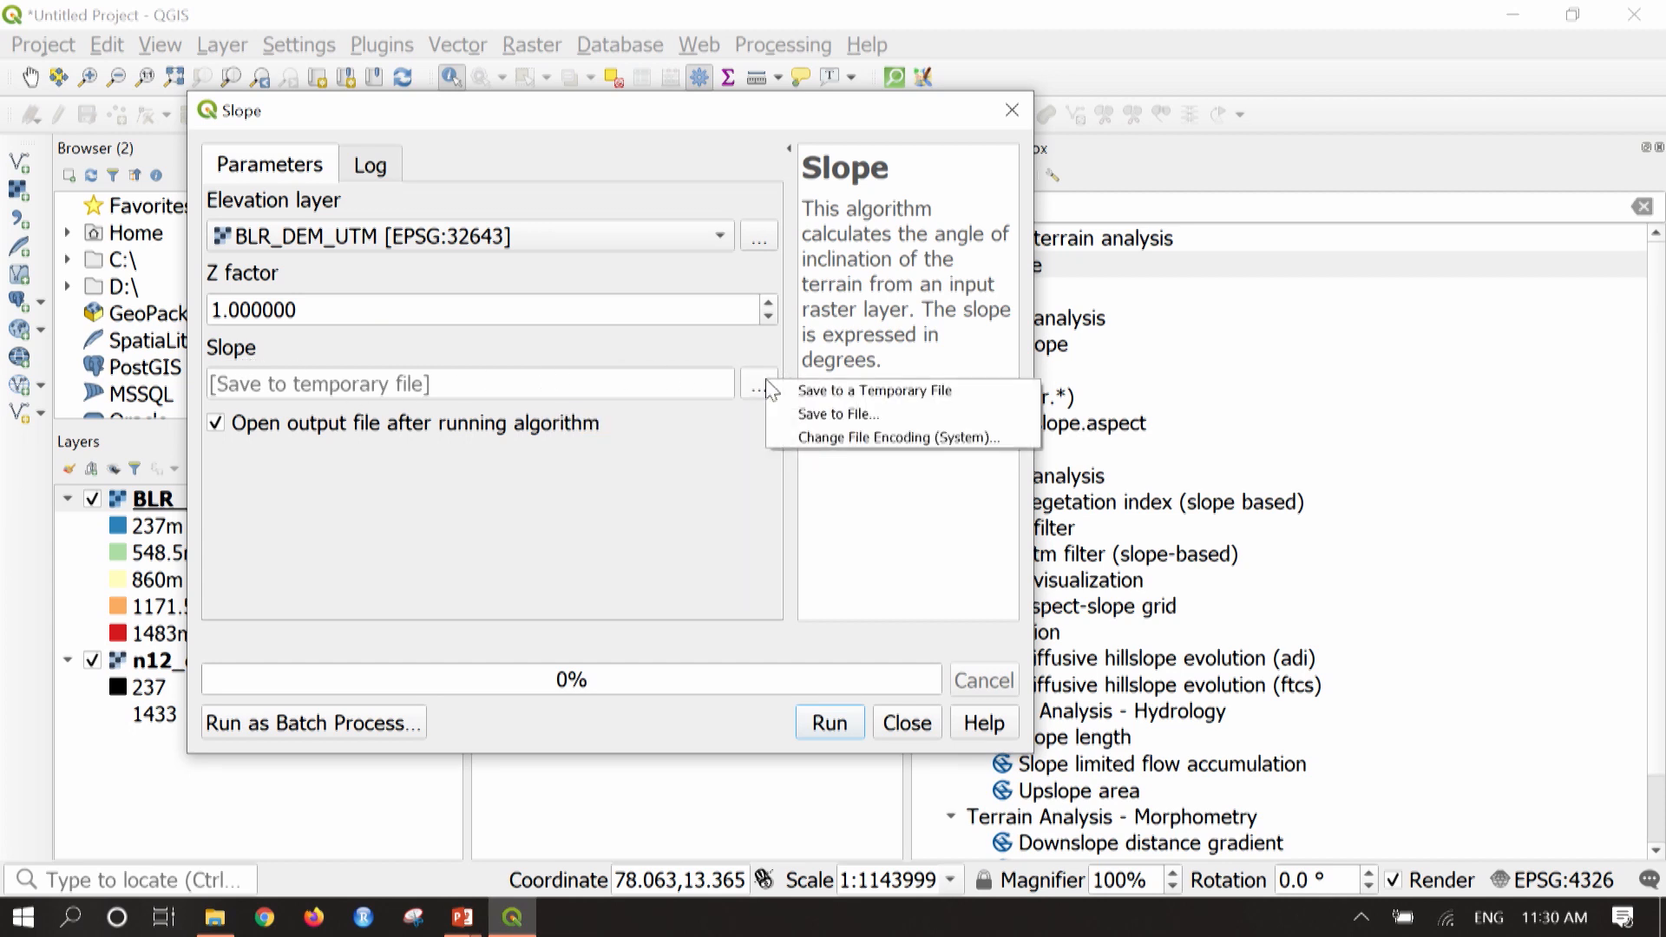
pyautogui.click(857, 414)
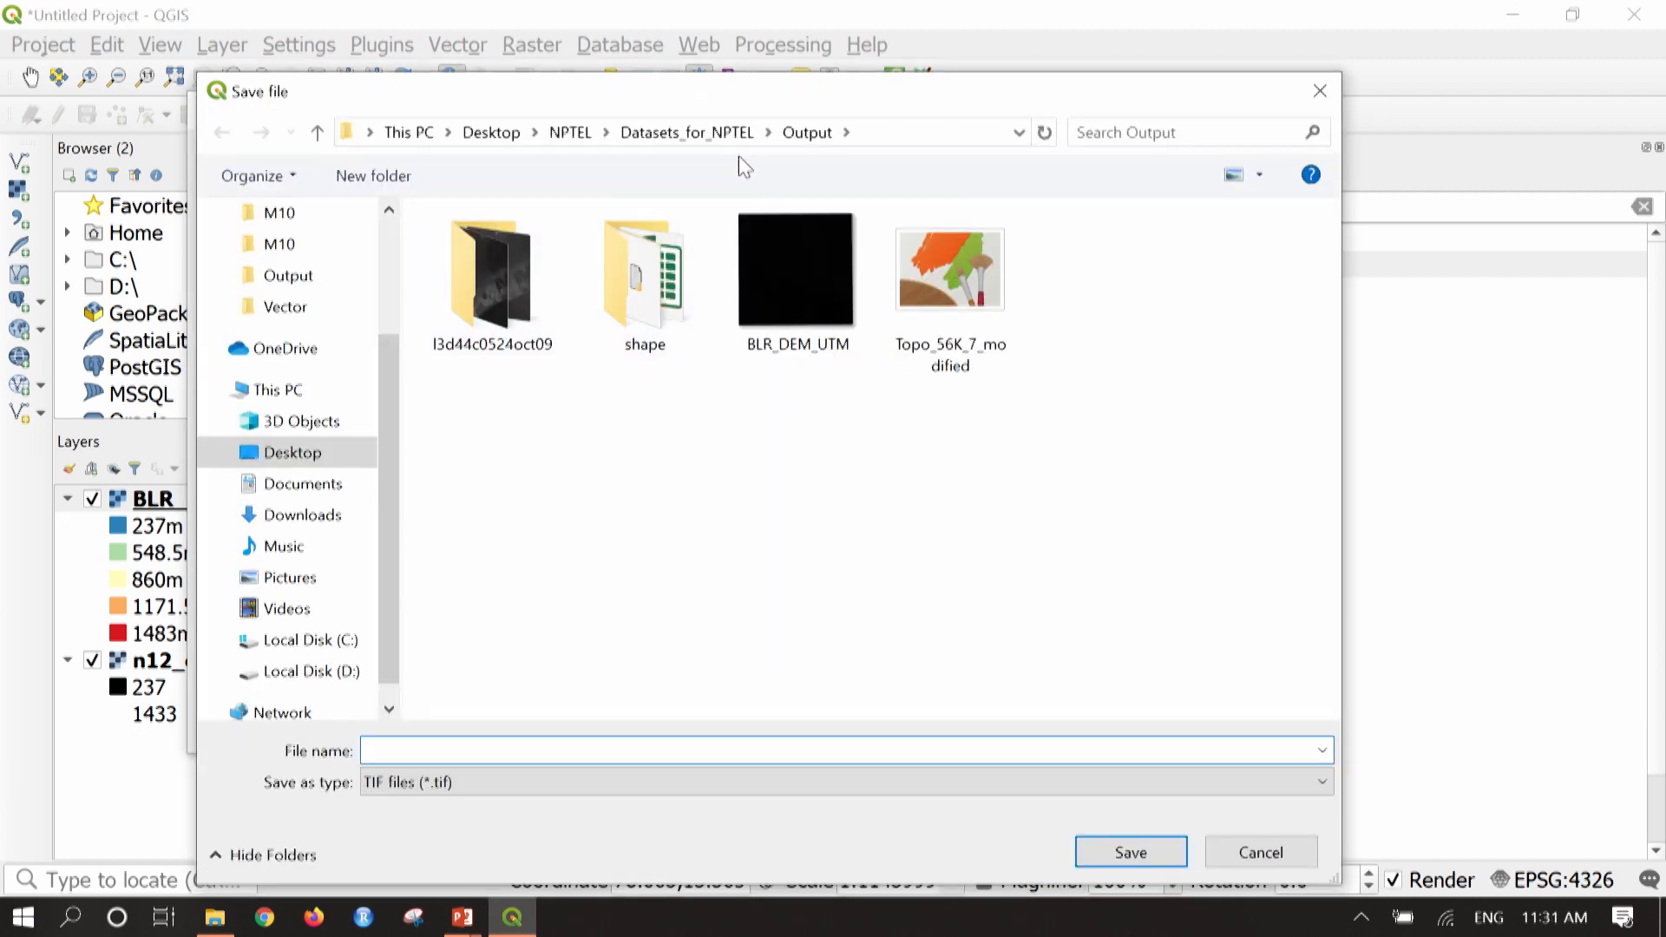
pyautogui.click(725, 136)
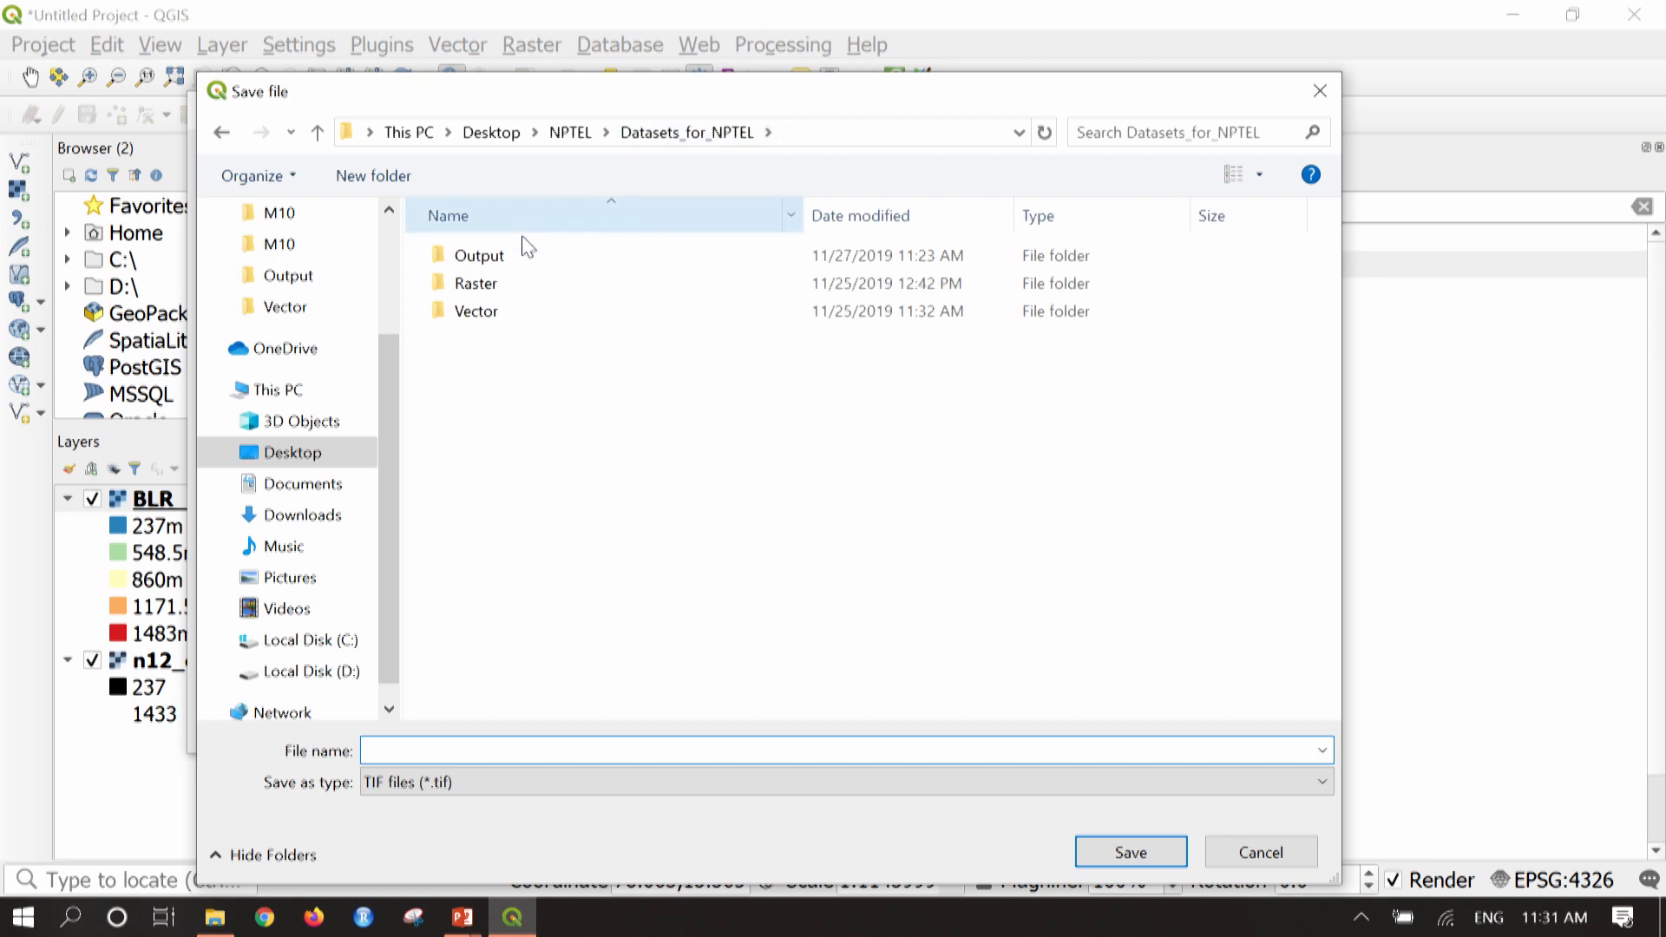
pyautogui.doubleClick(508, 257)
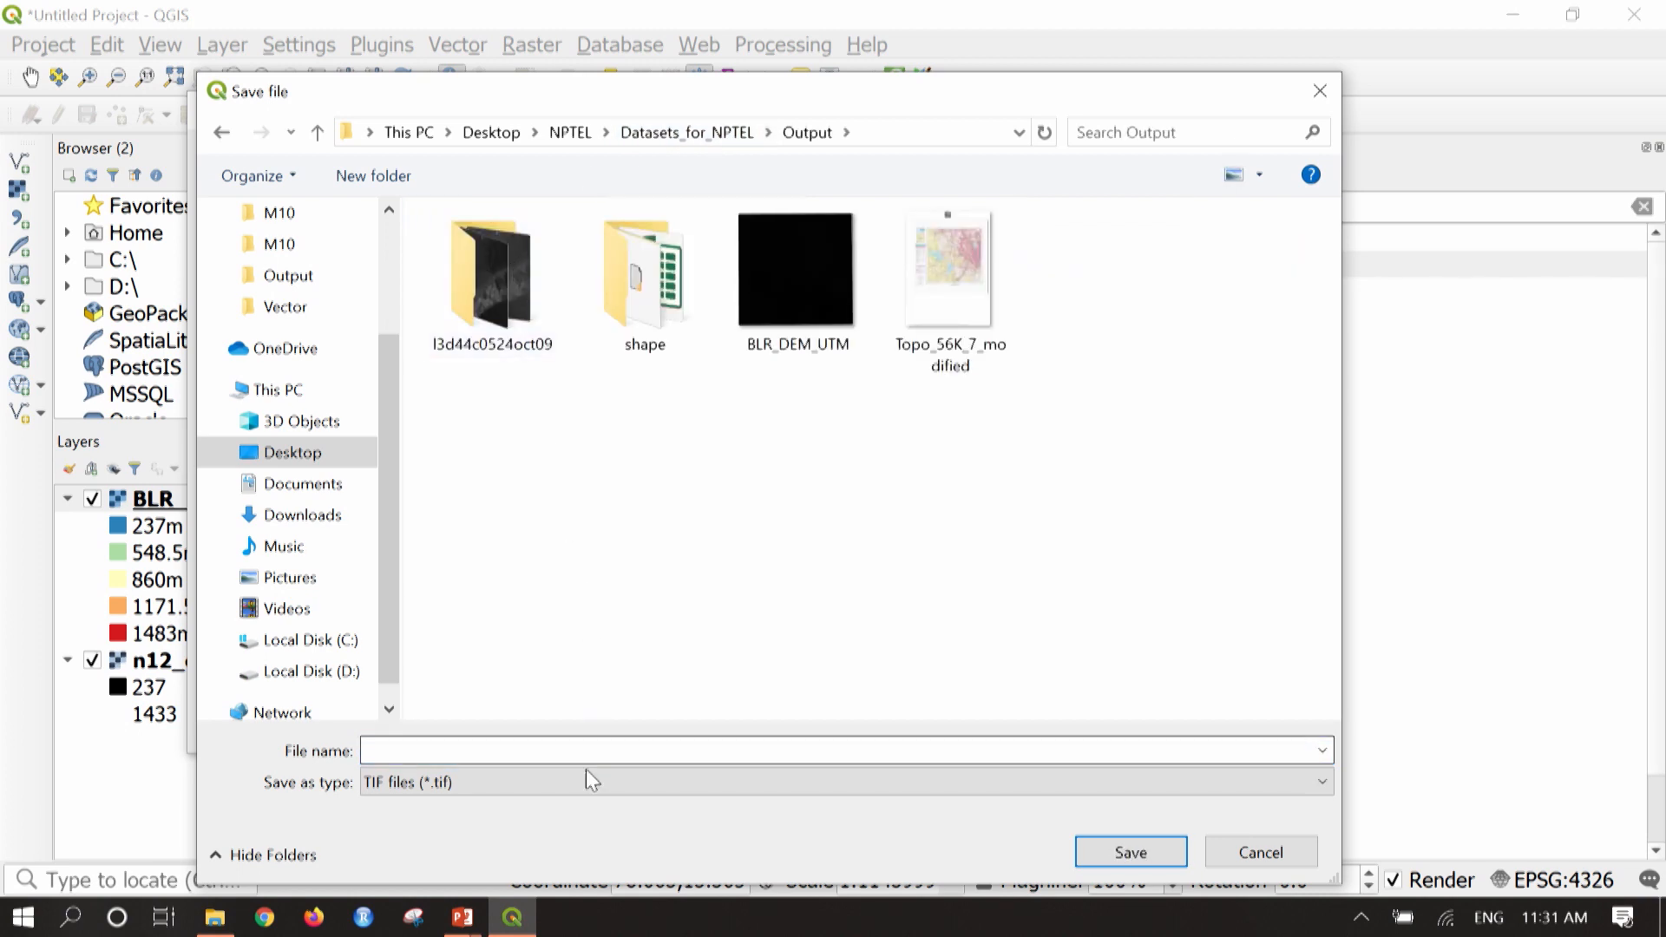
pyautogui.click(580, 746)
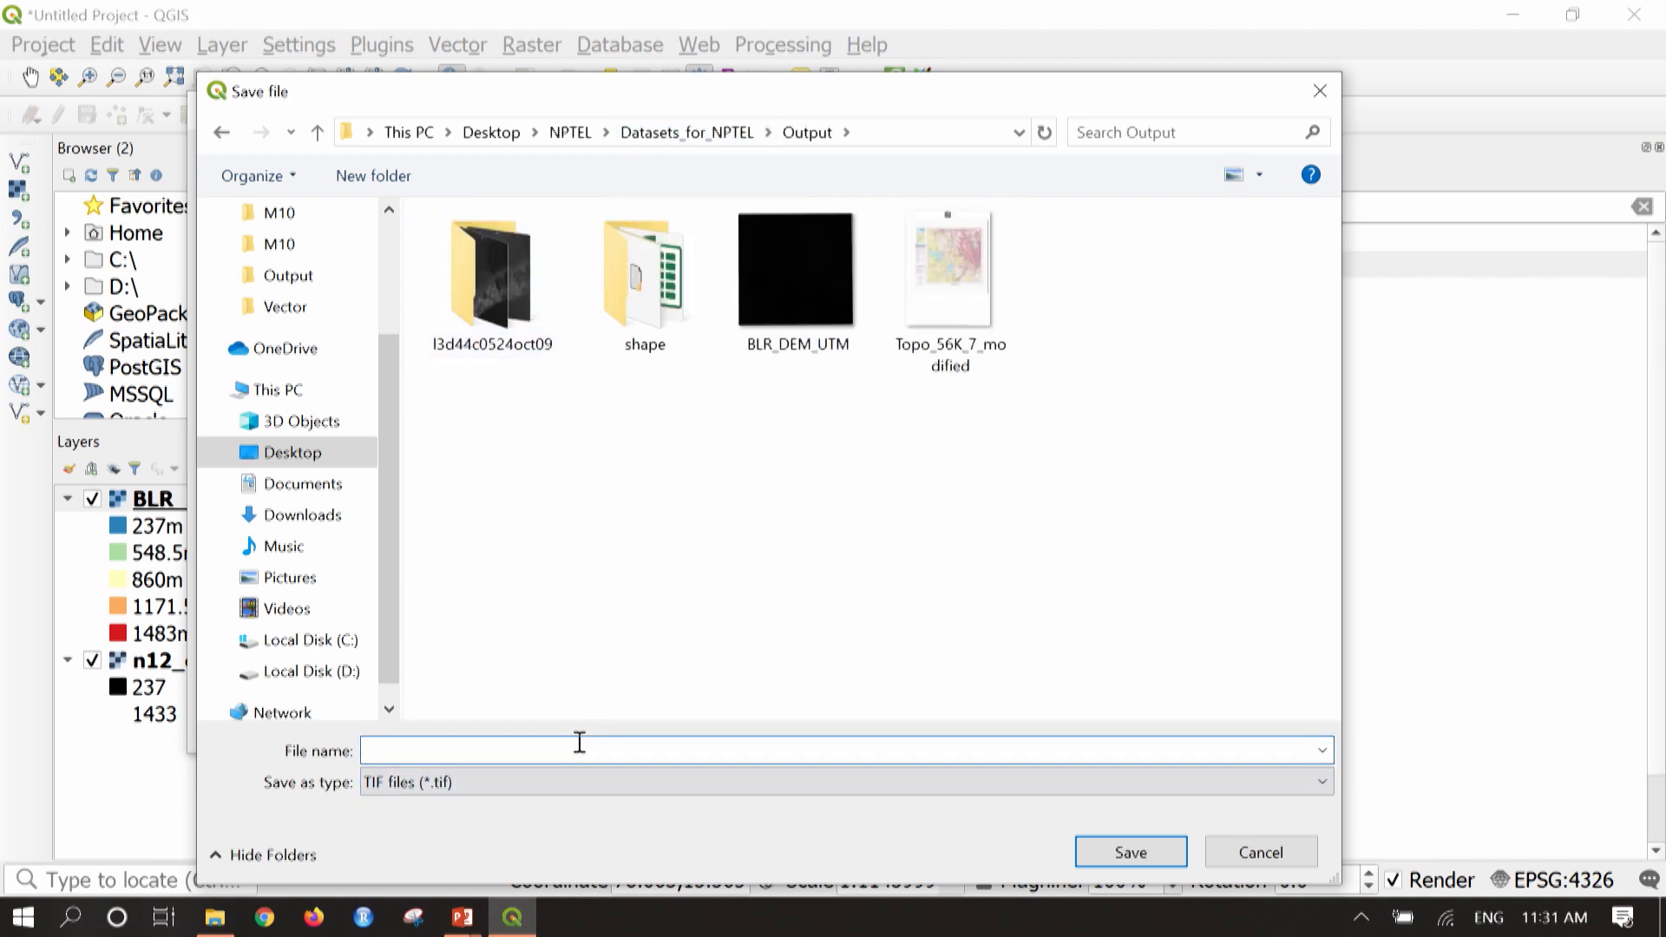
pyautogui.write('Slo')
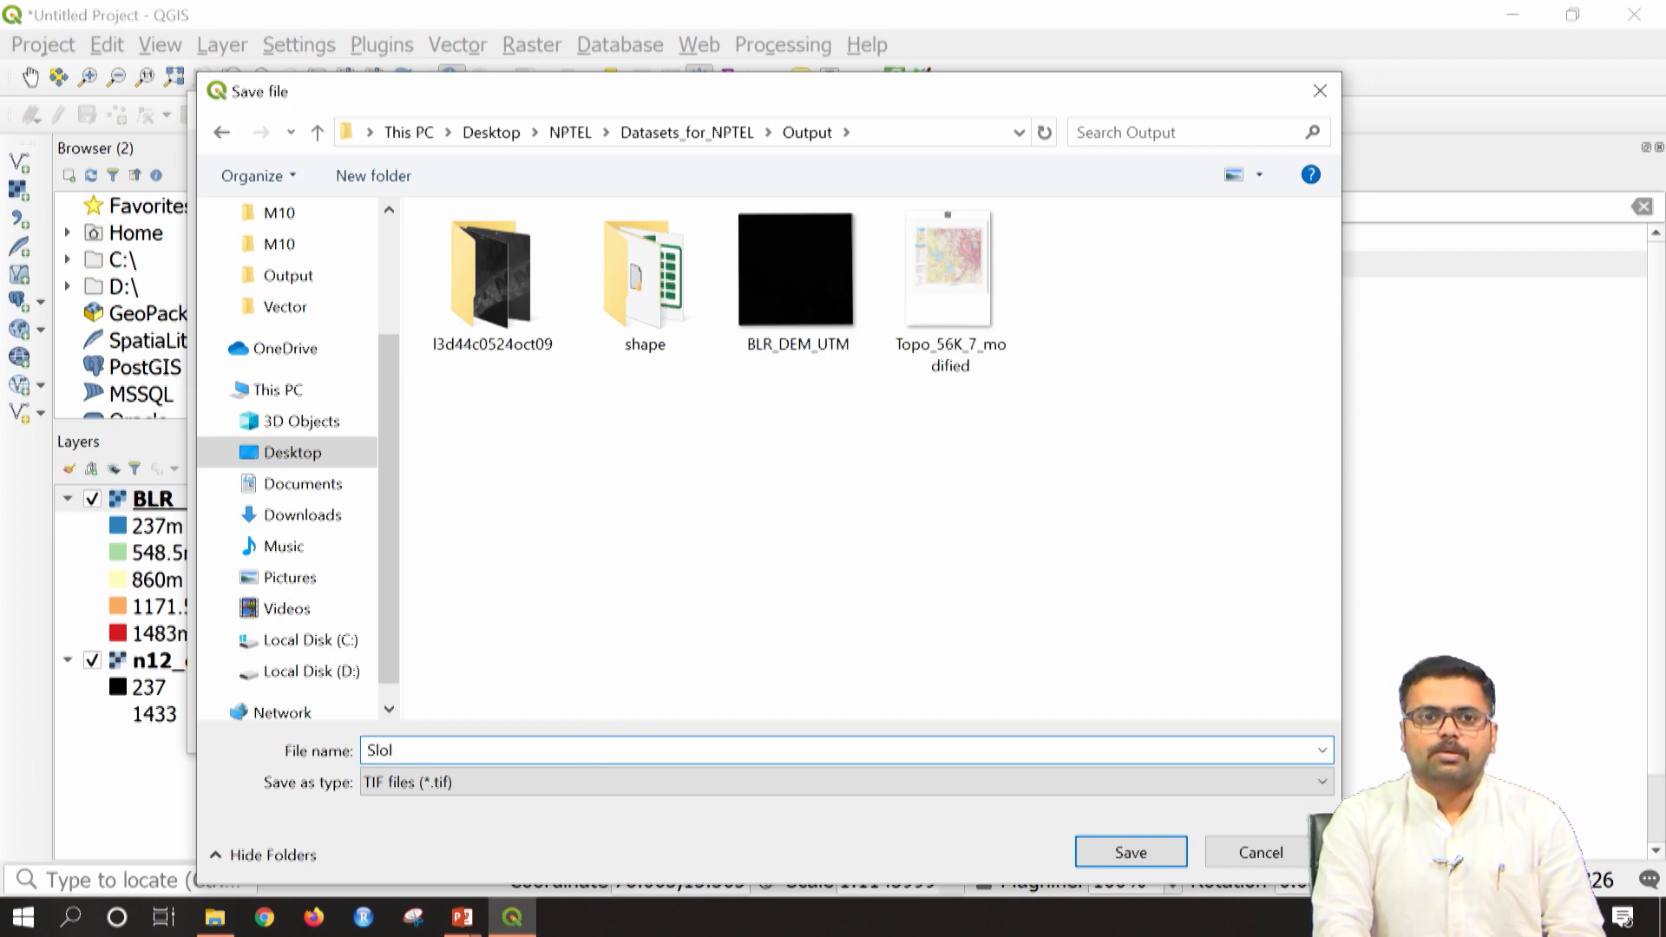
pyautogui.write('pe_BLR')
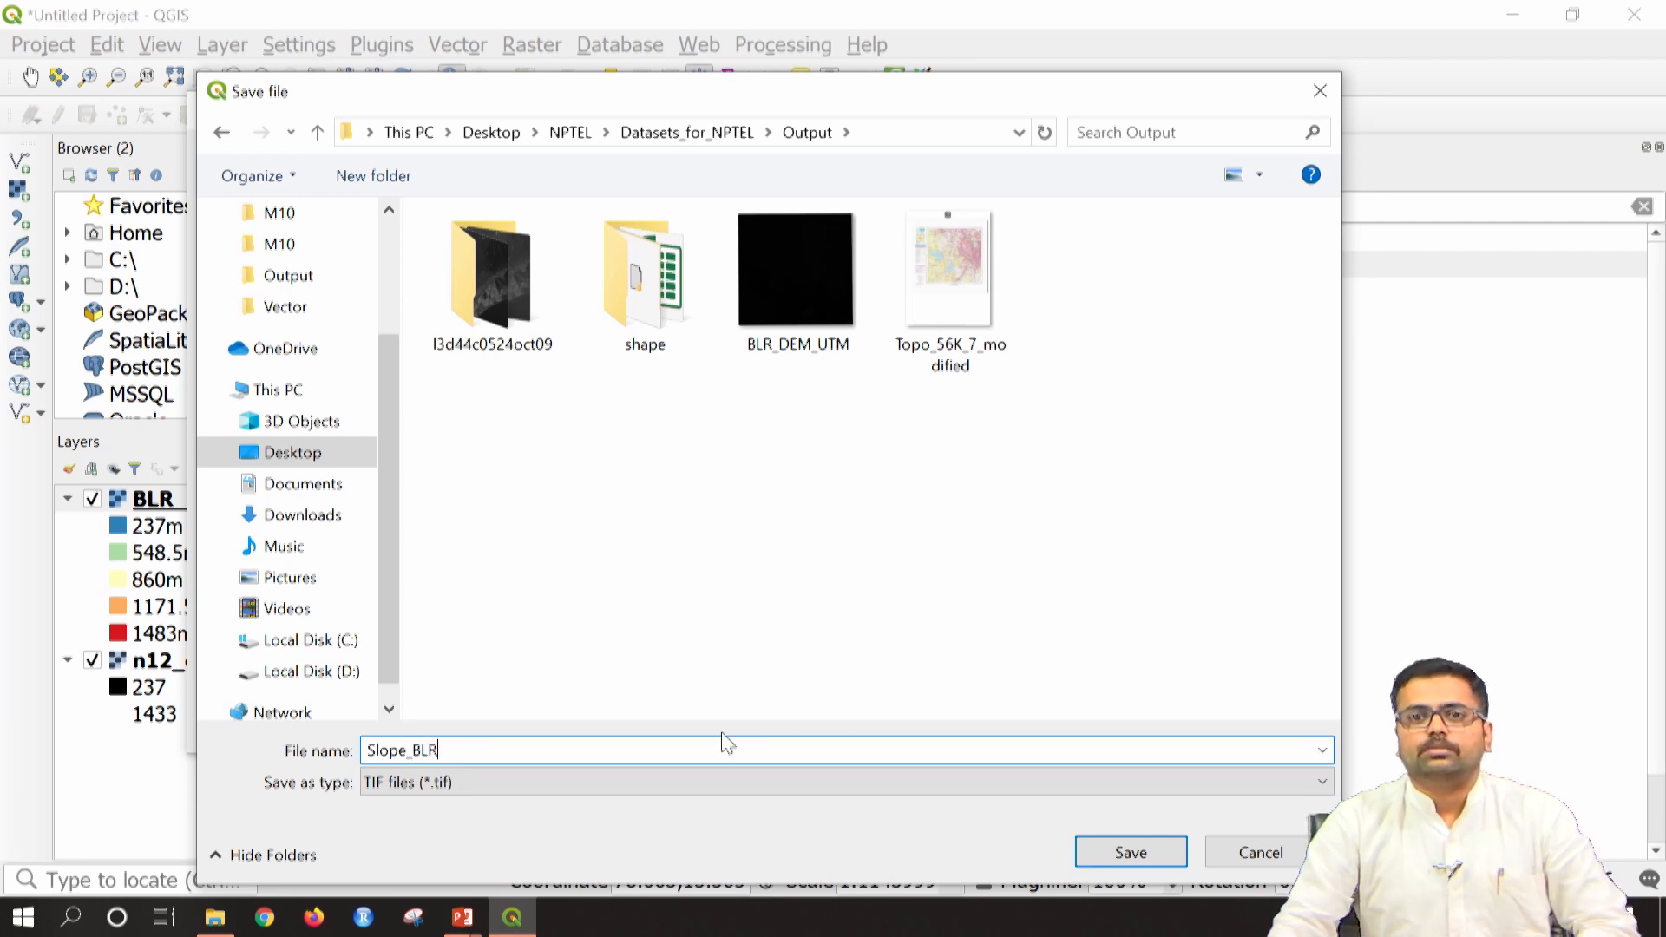
pyautogui.click(1102, 855)
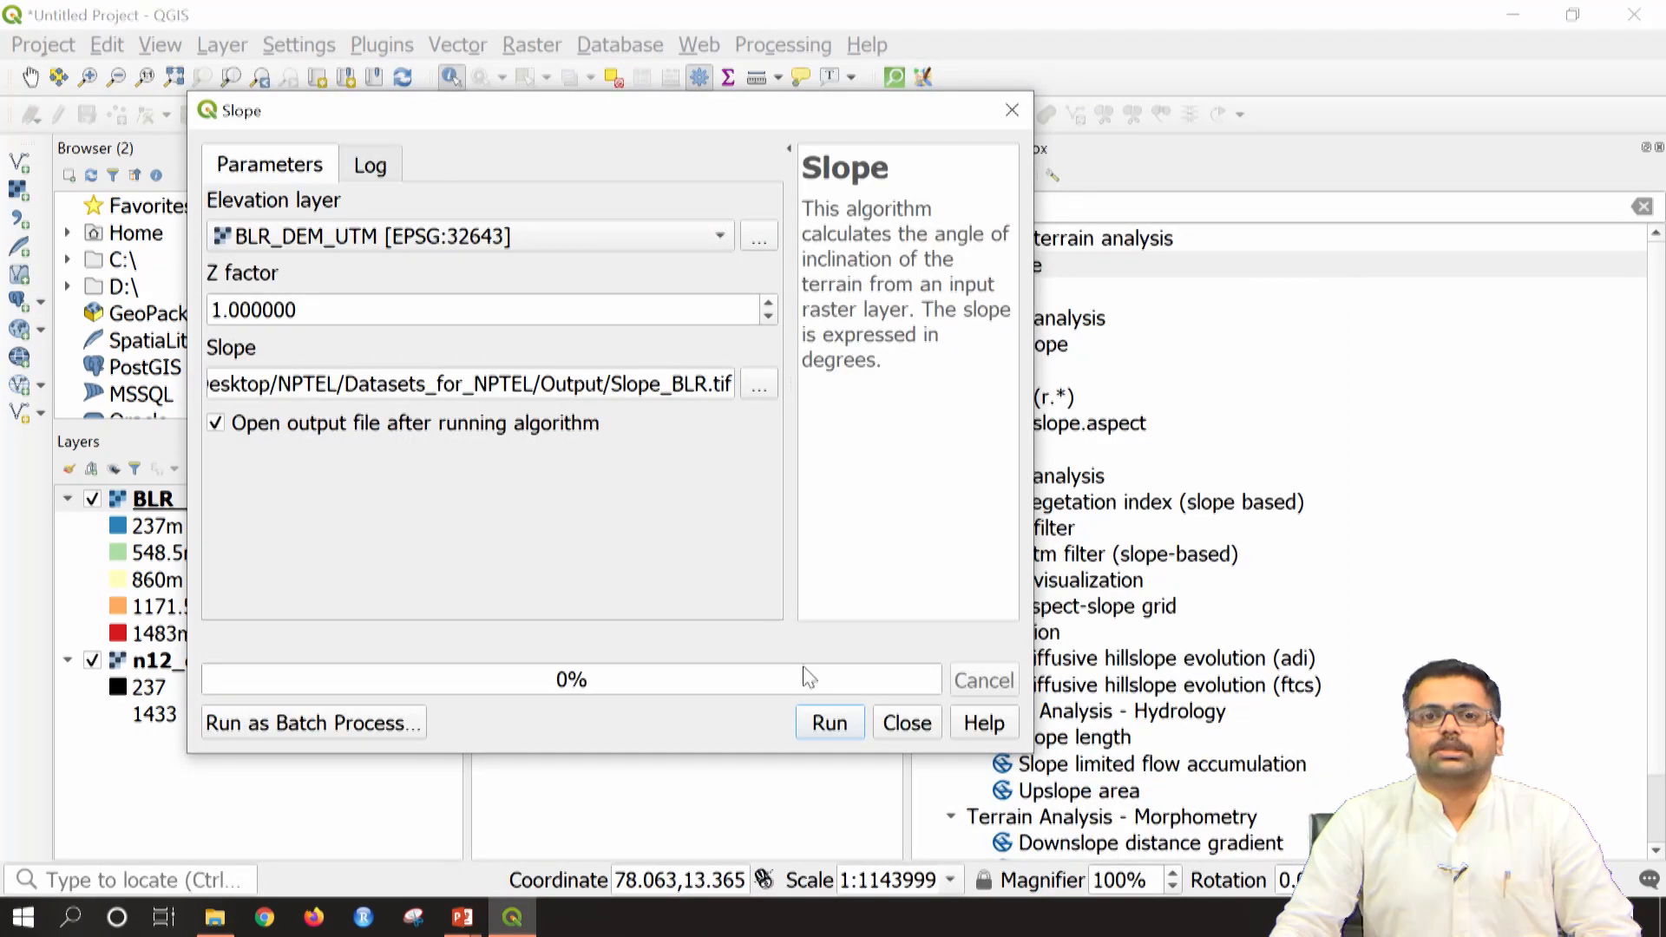
pyautogui.click(857, 722)
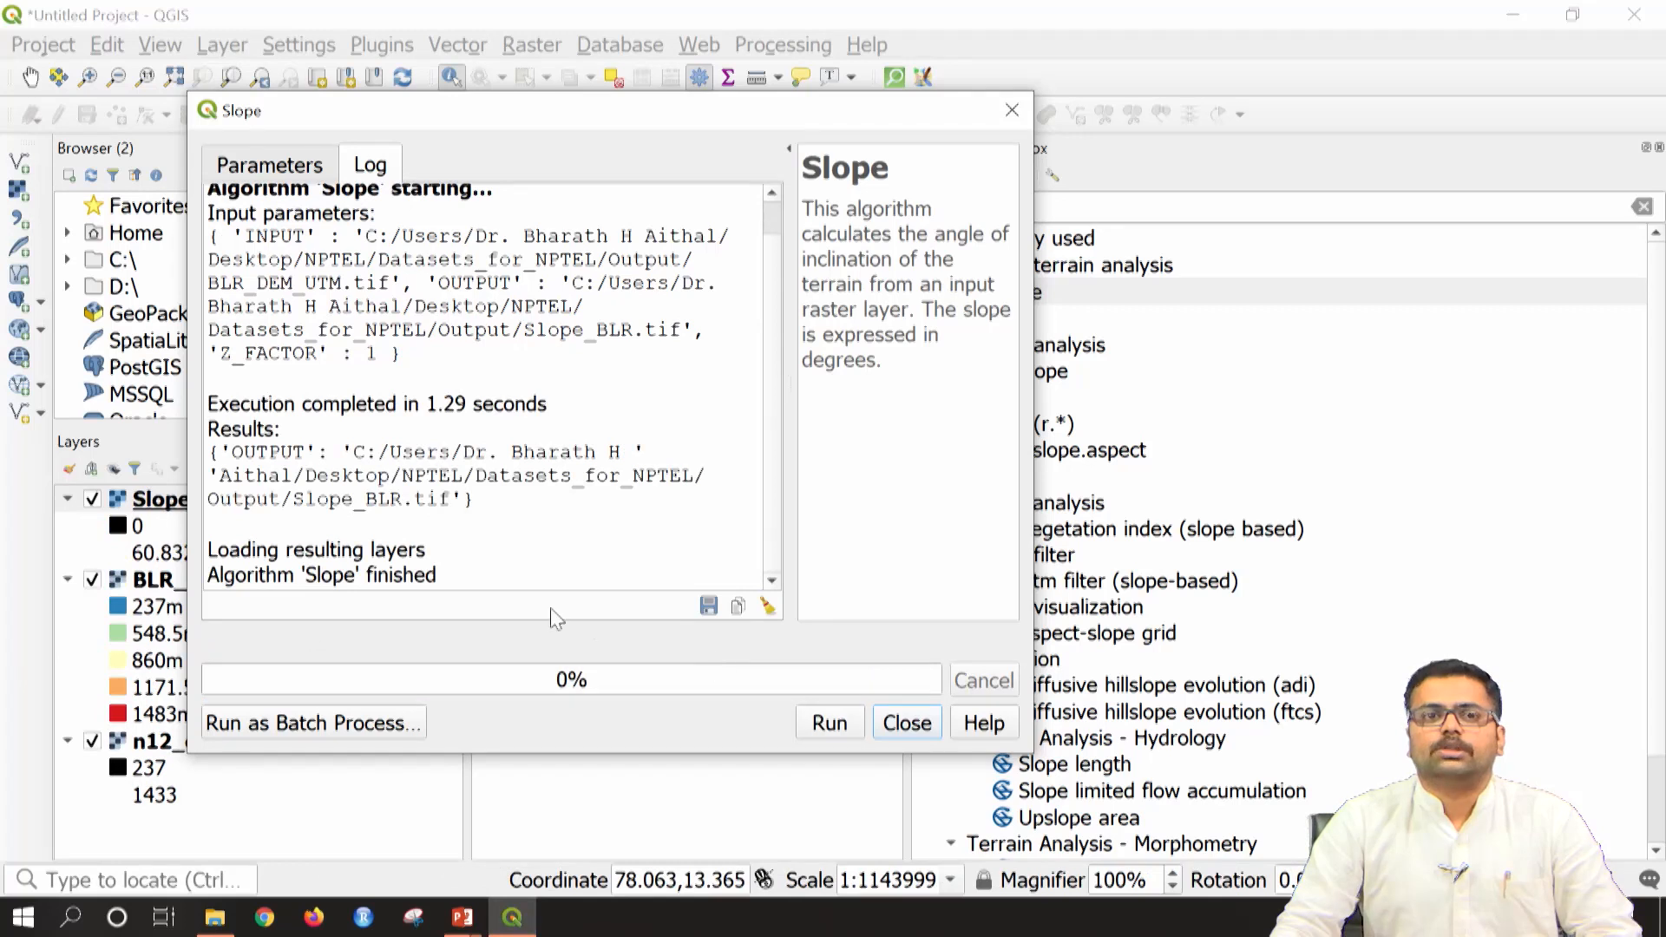
pyautogui.click(1013, 105)
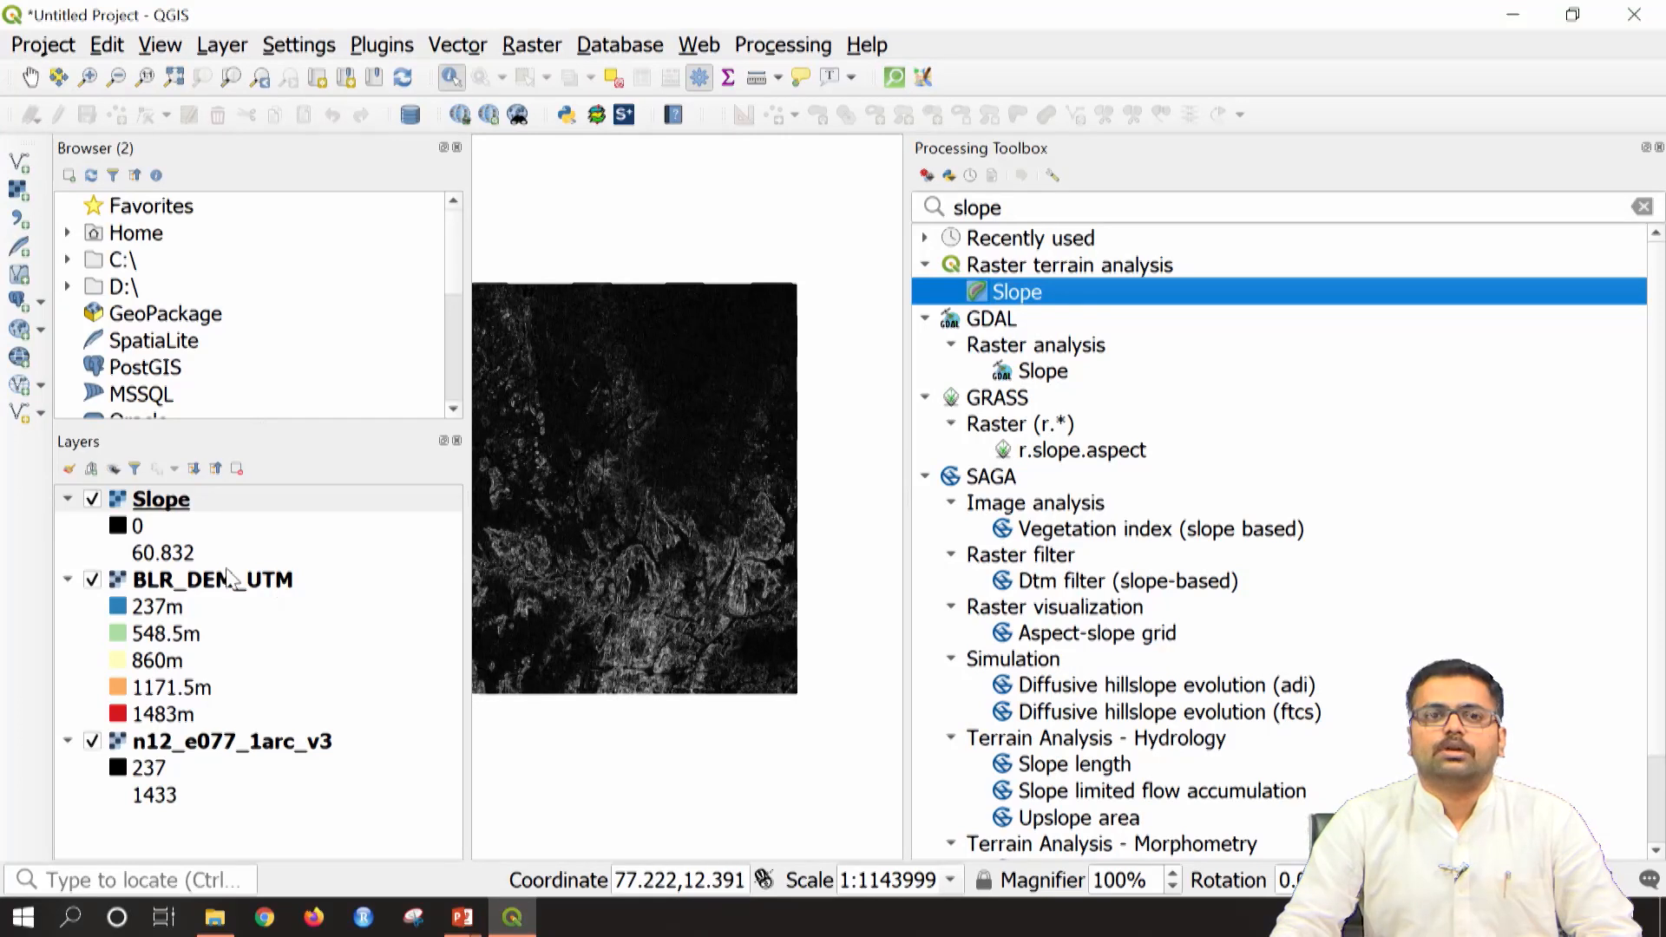
# Step: Close the Processing Toolbox and examine the Slope raster and its legend values, including close-up detail on the map
pyautogui.click(183, 503)
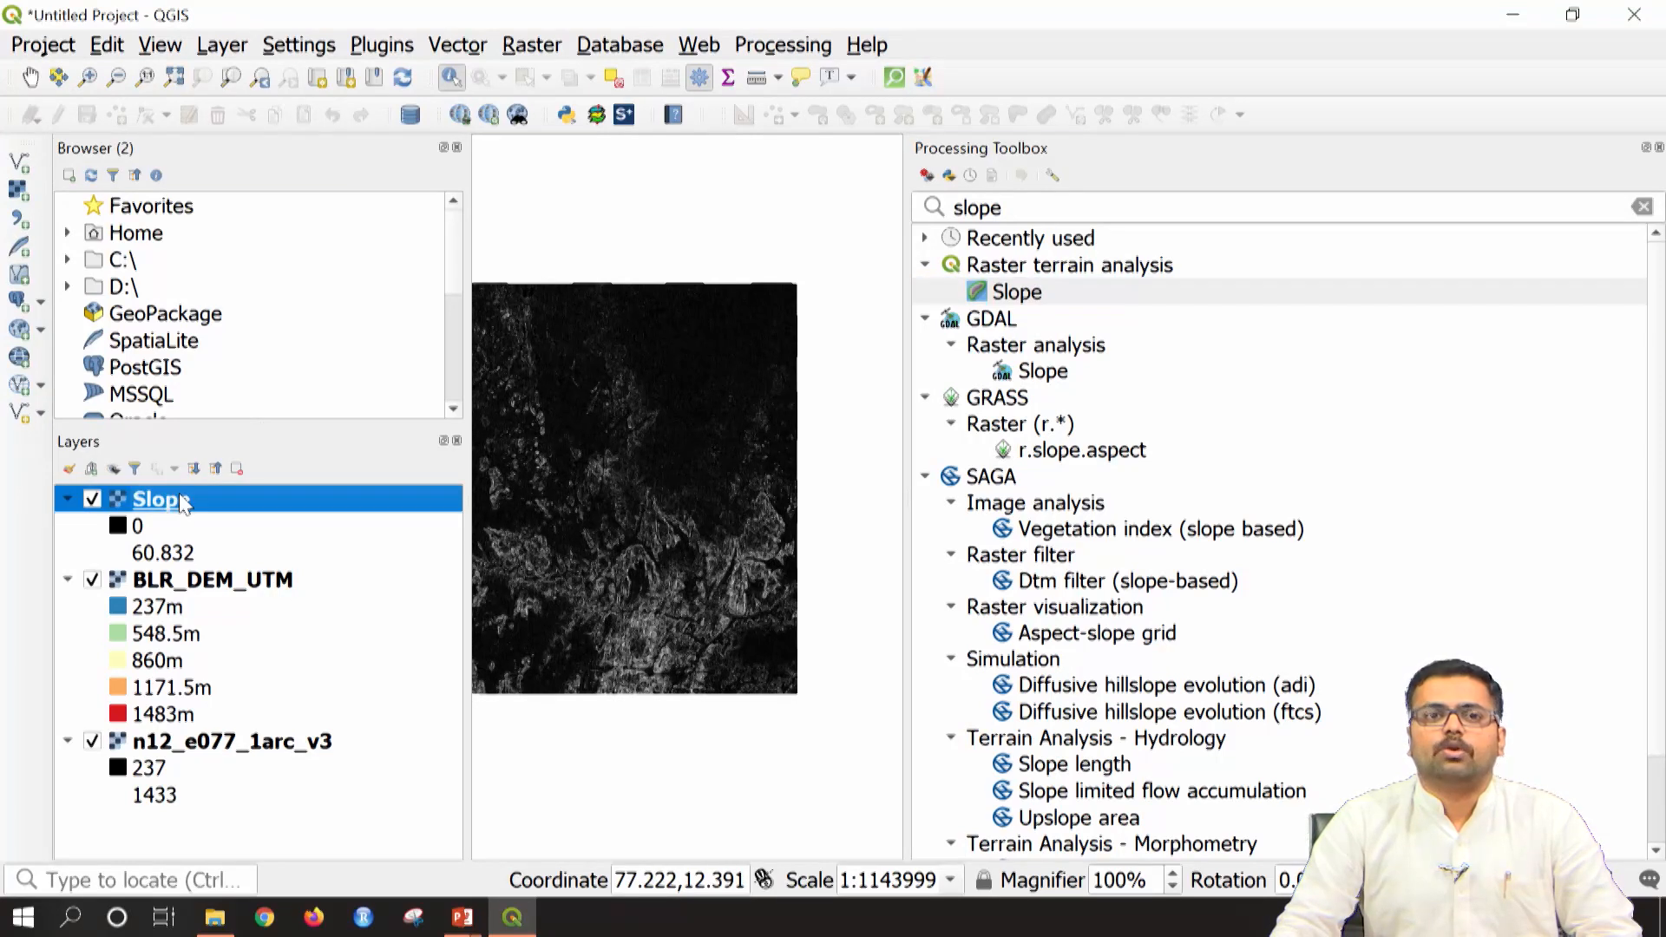
pyautogui.moveTo(583, 556); pyautogui.dragTo(679, 567)
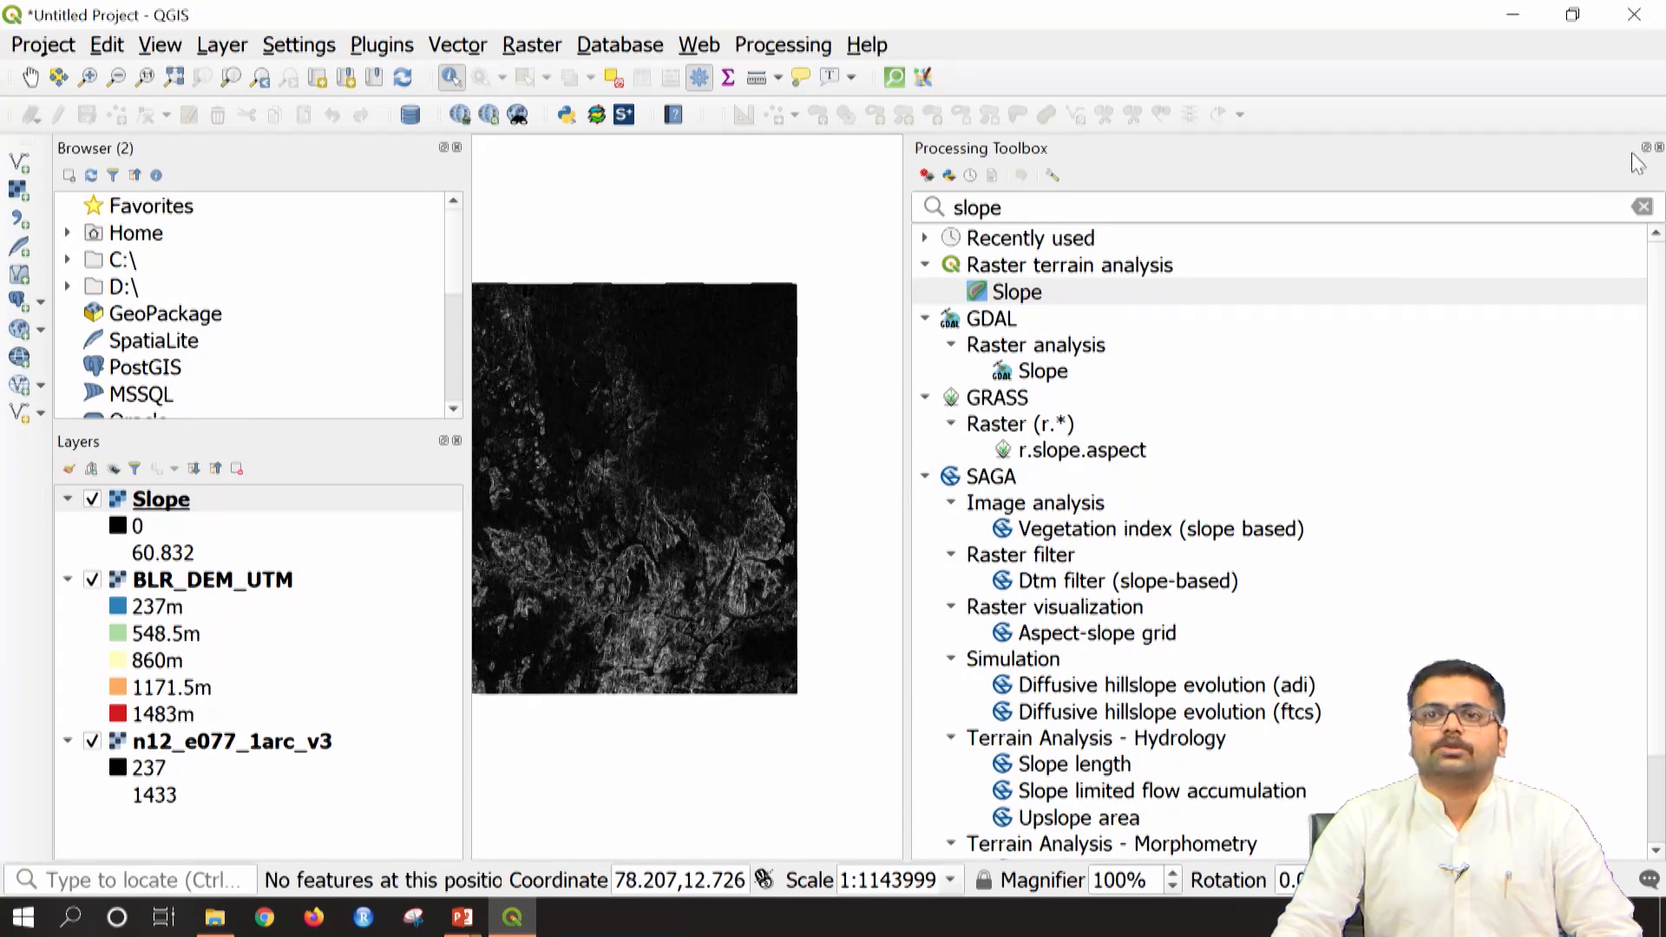
pyautogui.click(1658, 148)
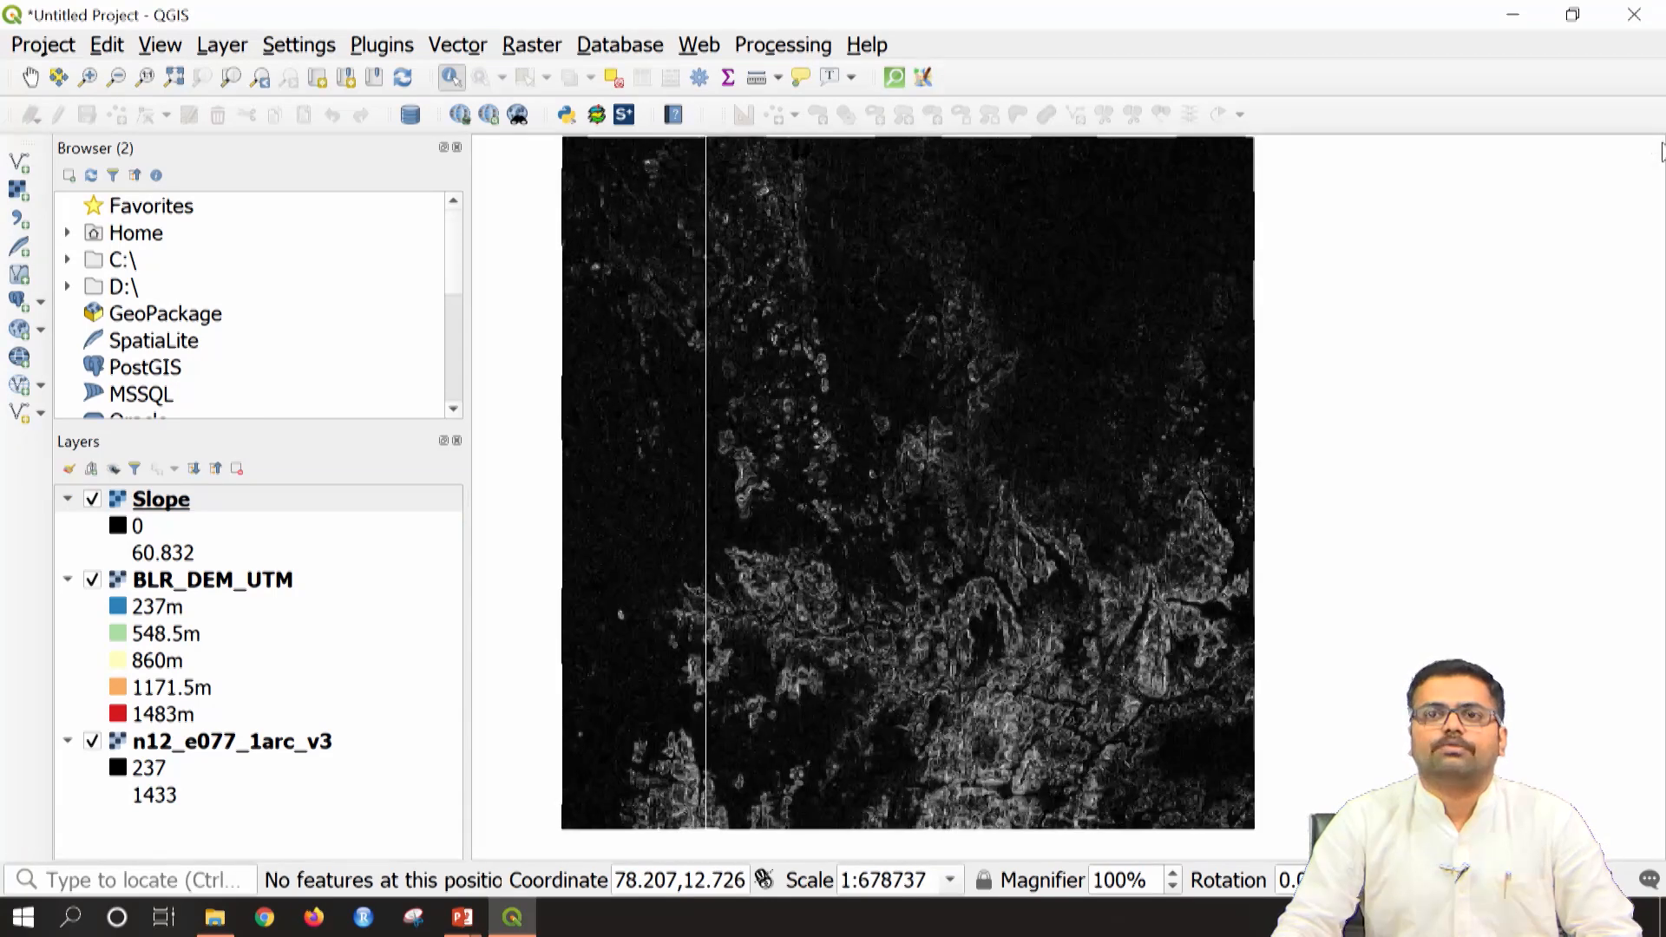
pyautogui.click(145, 529)
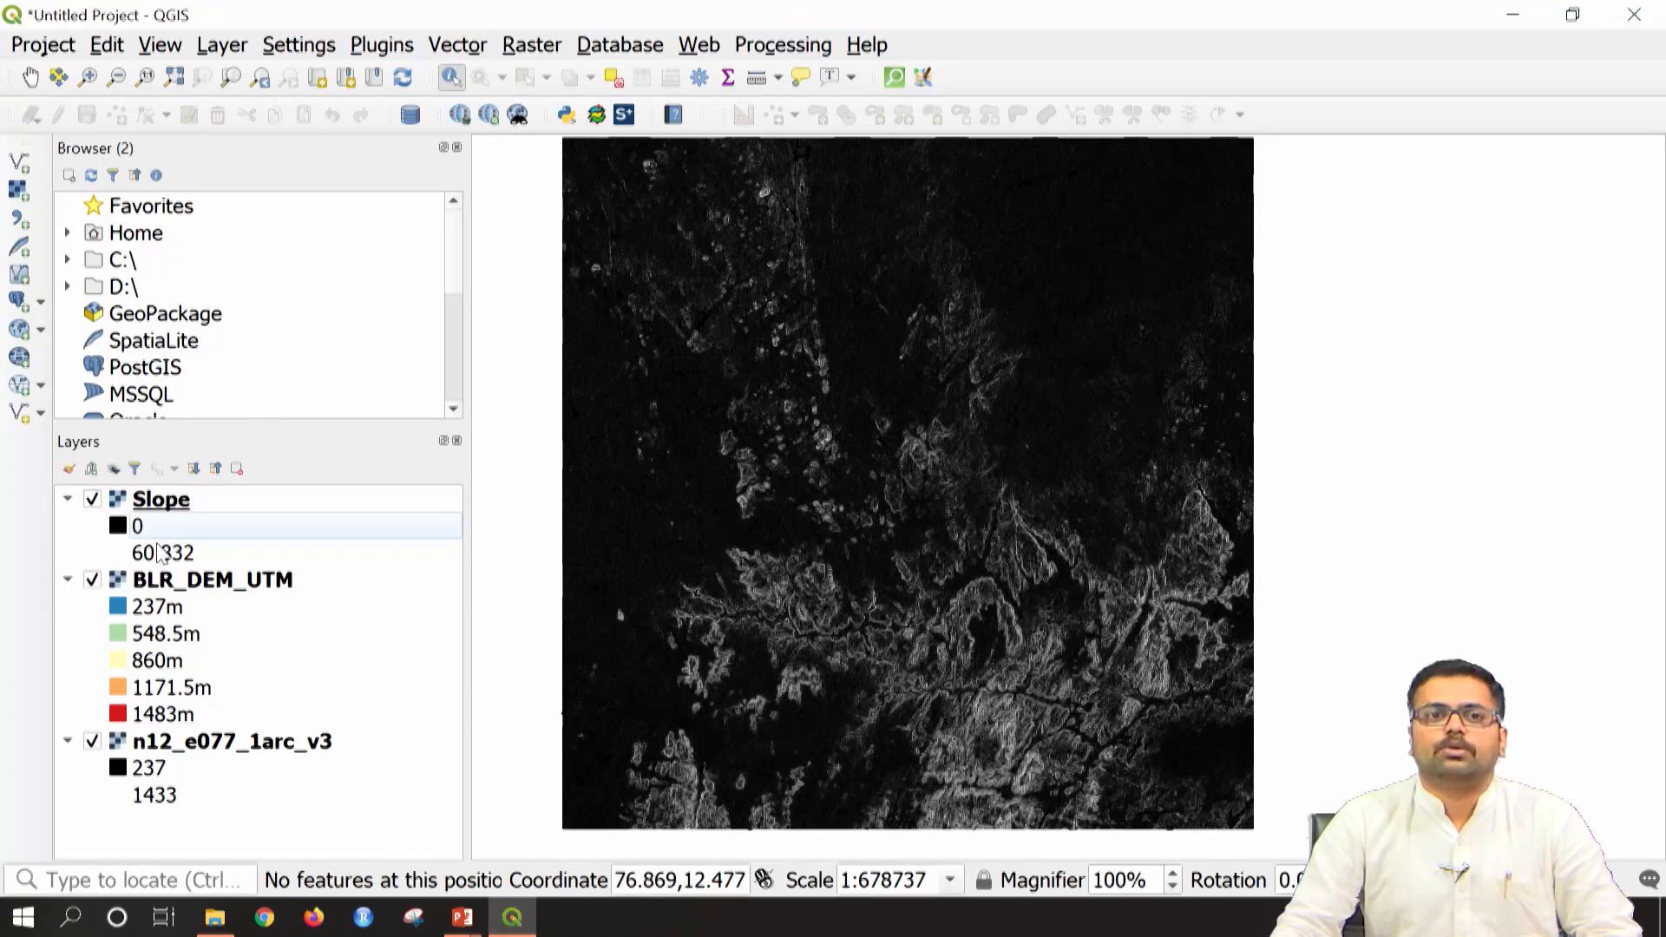
pyautogui.scroll(1, 794, 546)
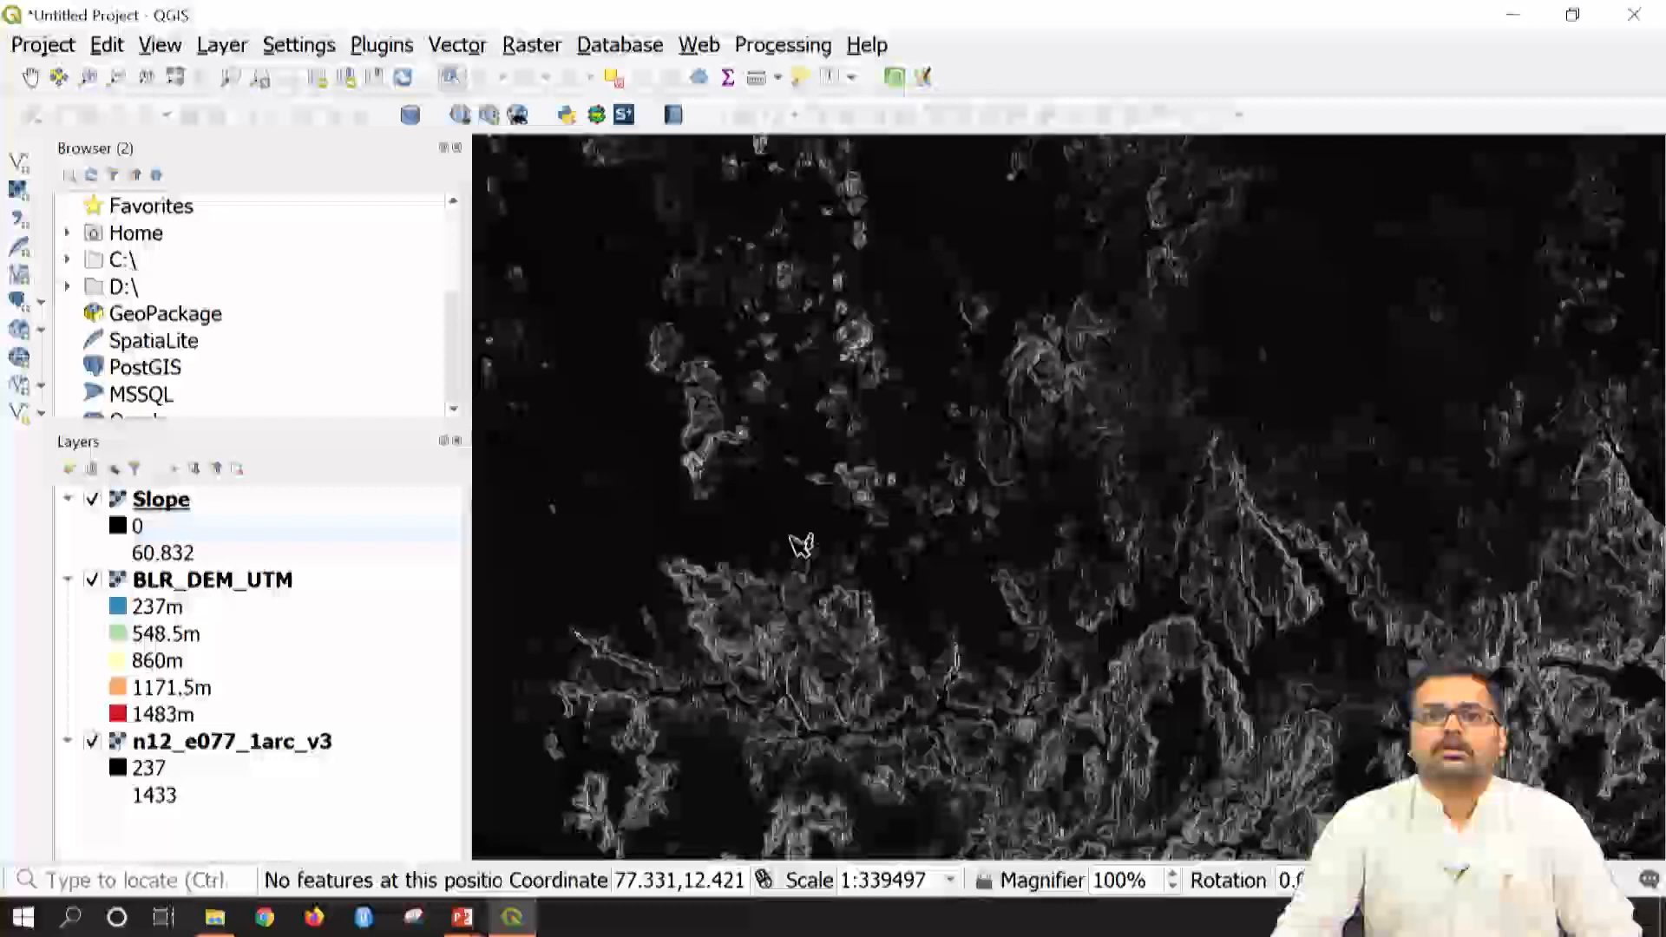
pyautogui.scroll(4, 743, 543)
pyautogui.scroll(-2, 743, 544)
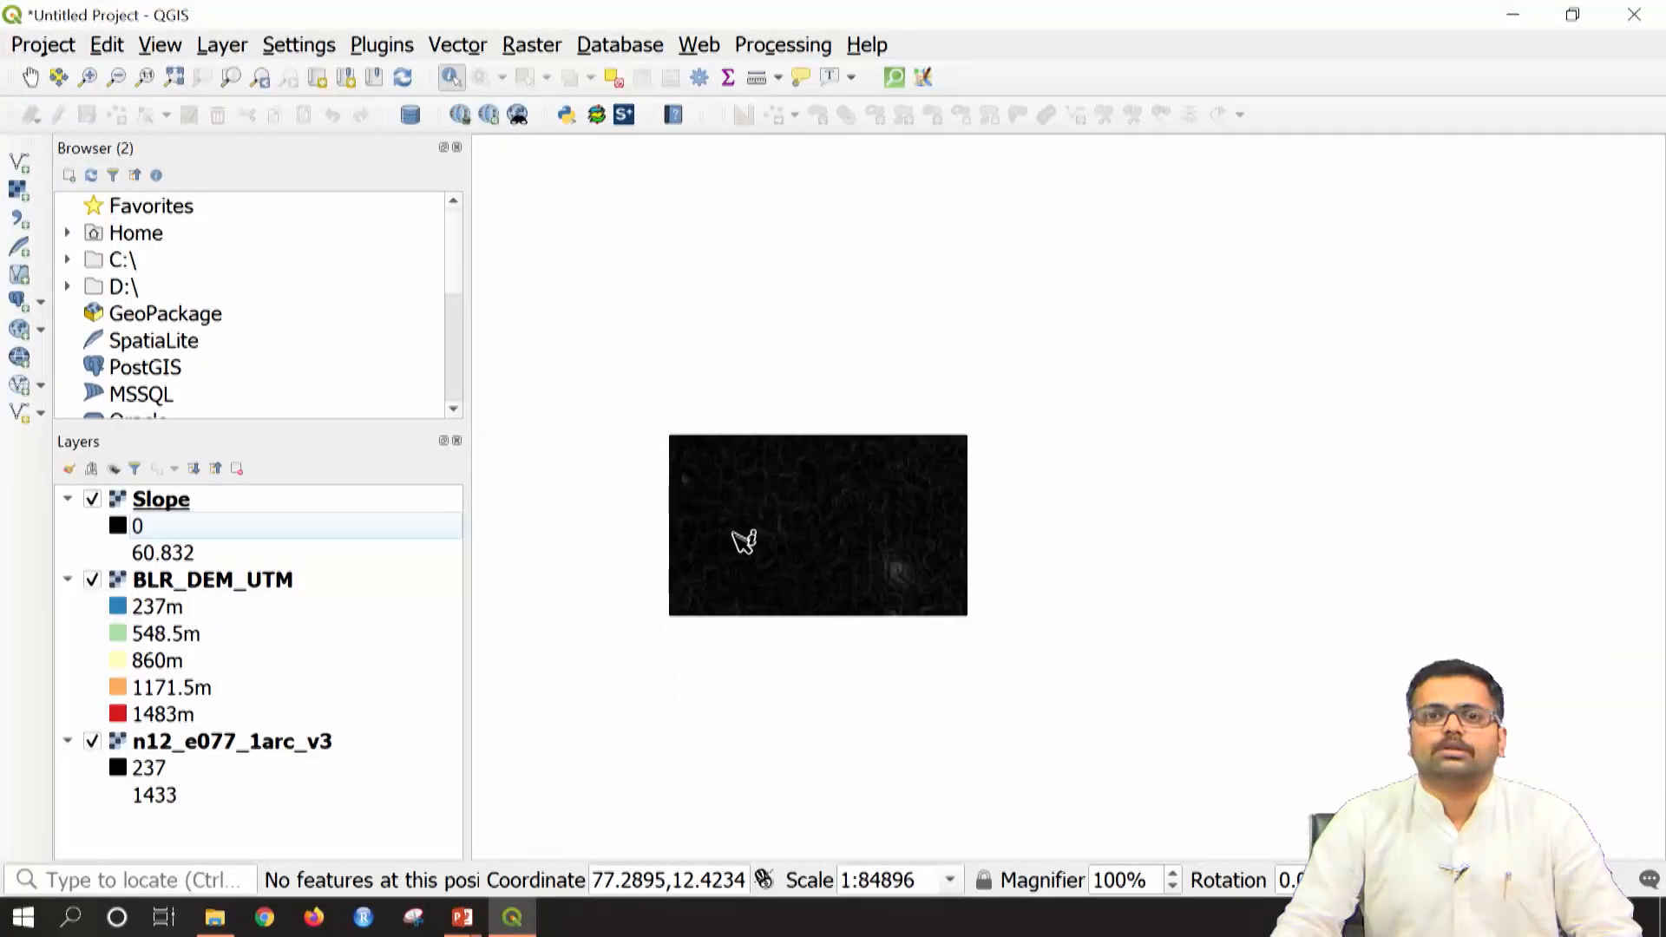
# Step: Render the Slope layer as singleband pseudocolor with linear interpolation and the red-to-blue color ramp, and view the result on the map
pyautogui.click(206, 504)
pyautogui.rightClick(207, 503)
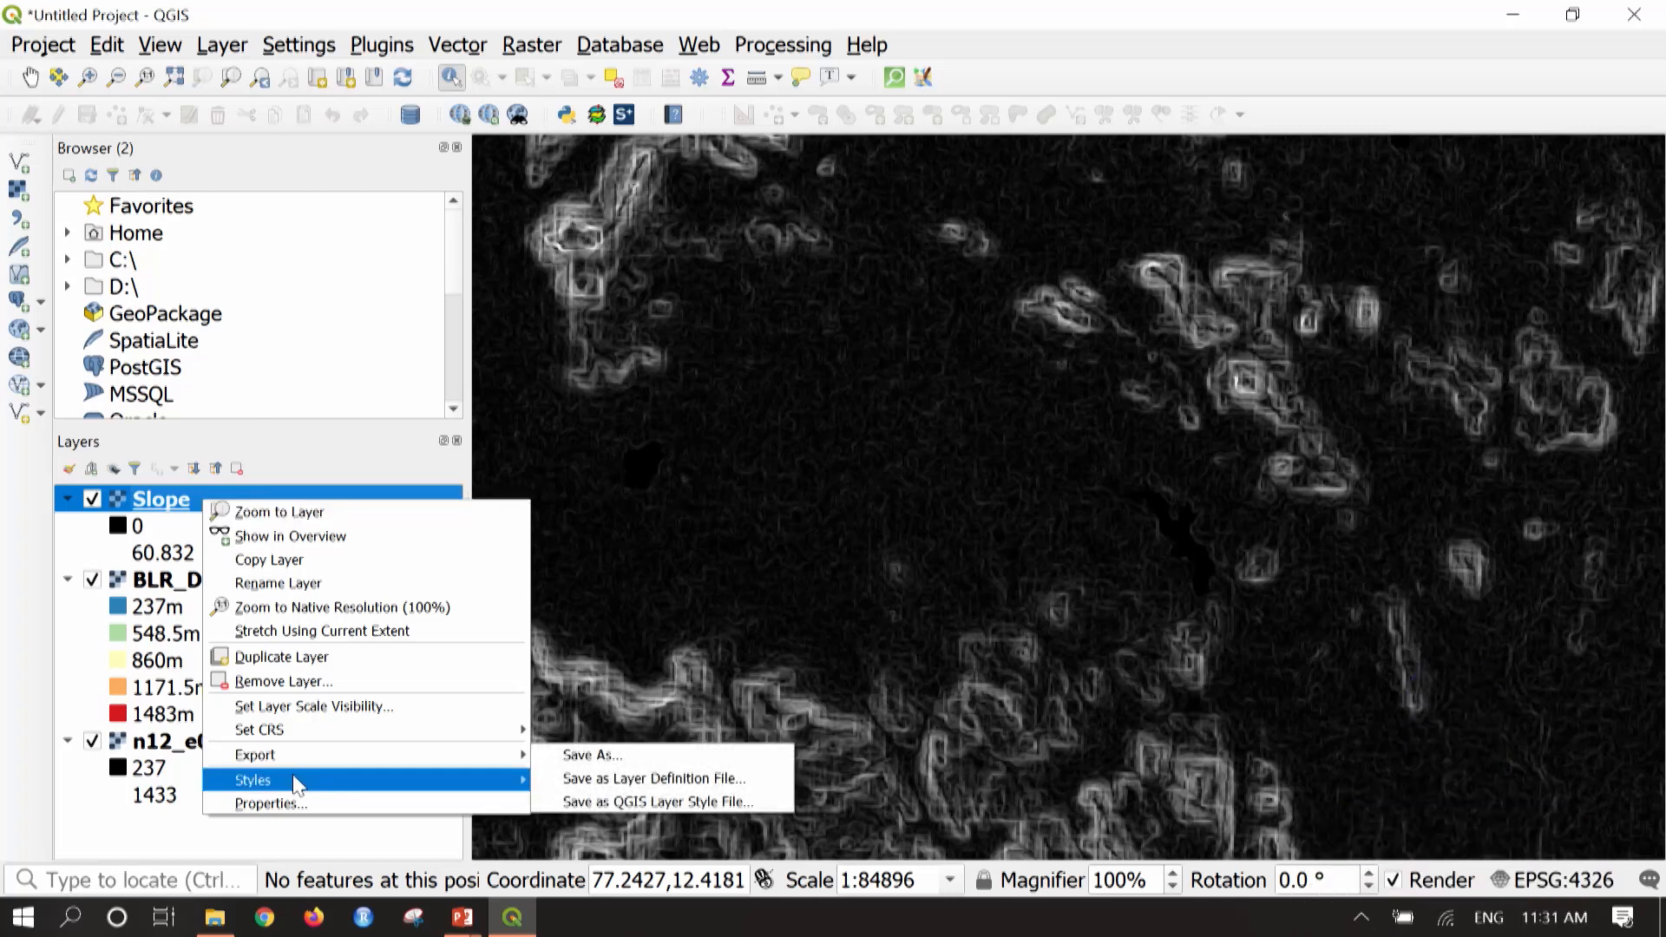
pyautogui.click(297, 799)
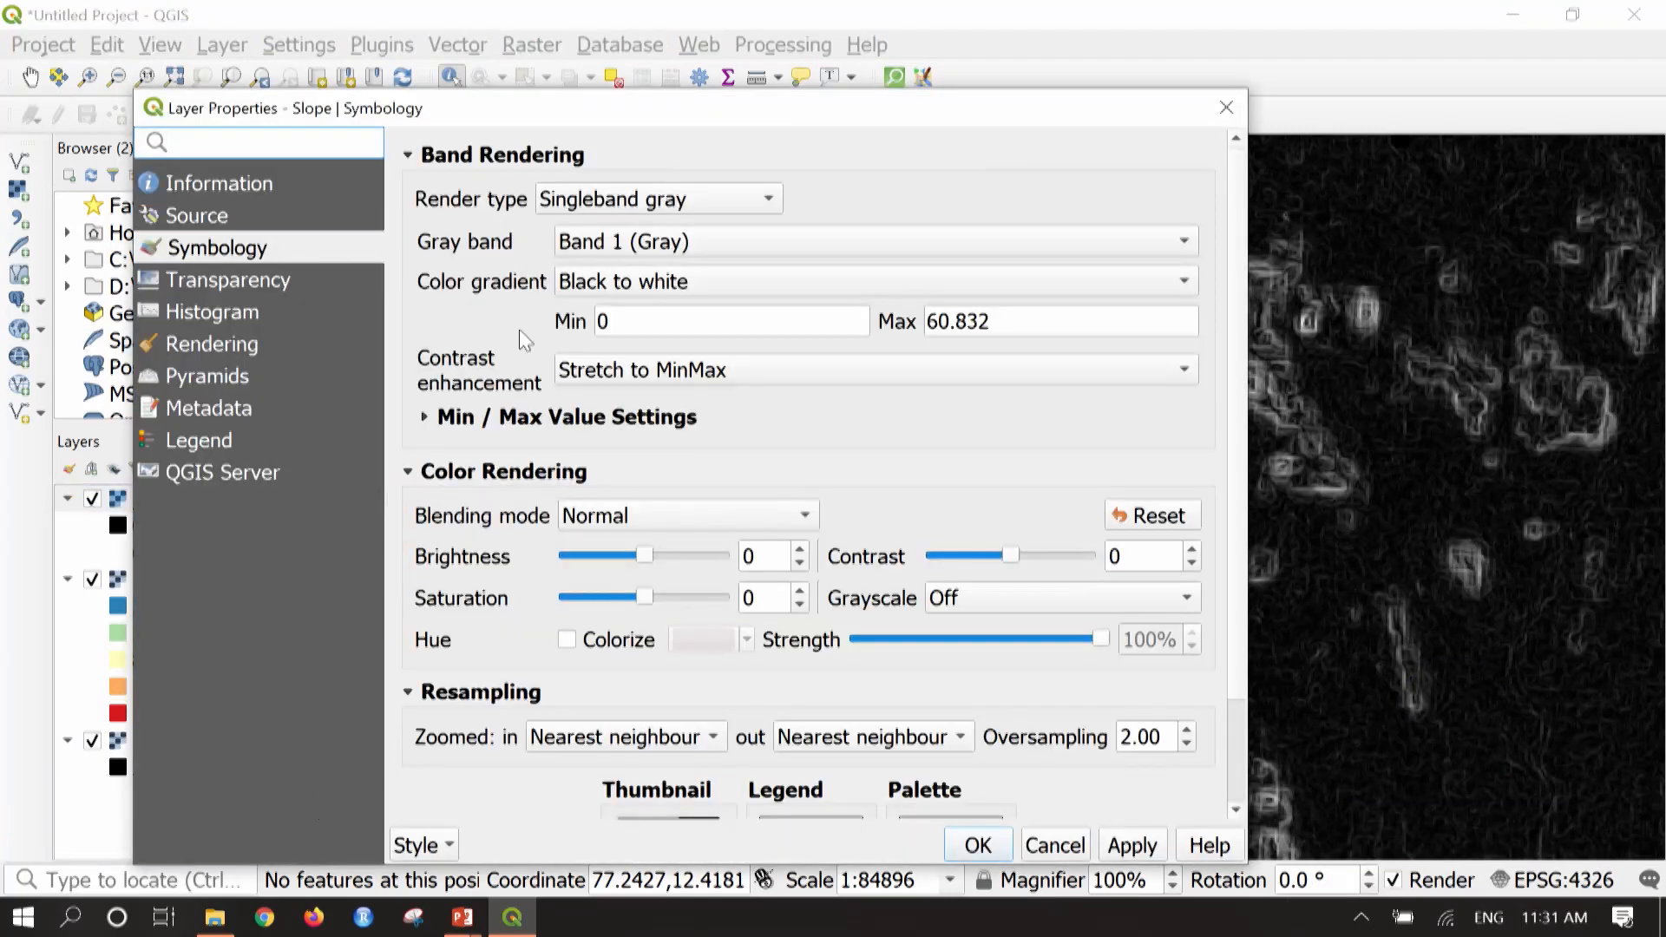
pyautogui.click(696, 201)
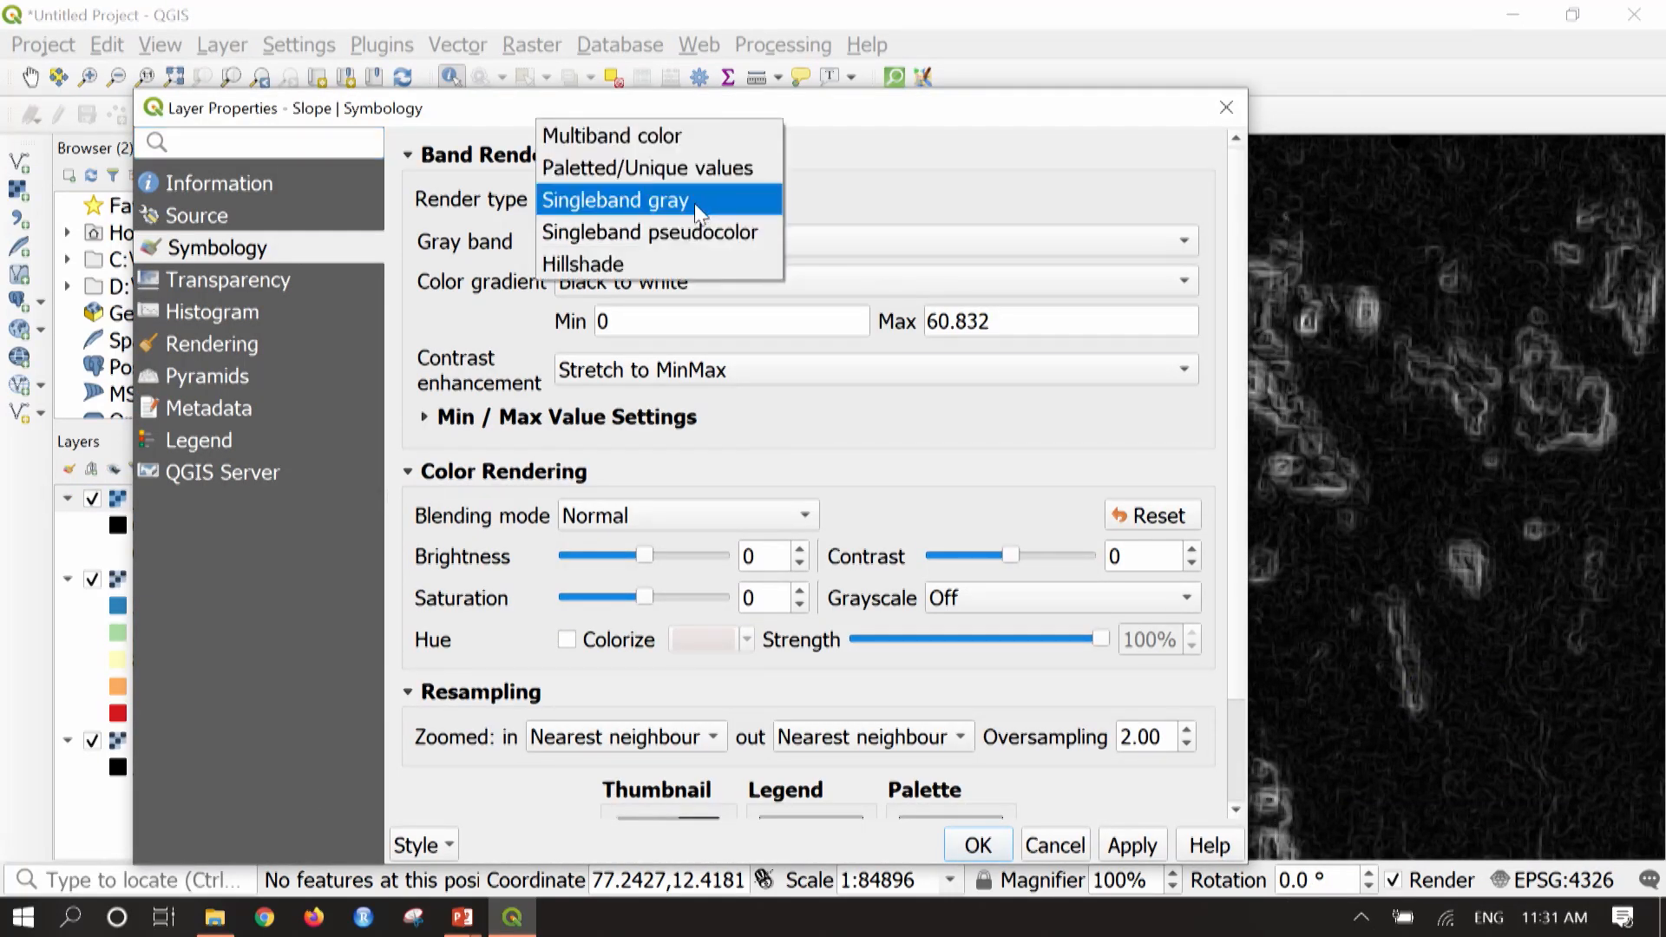
pyautogui.click(690, 227)
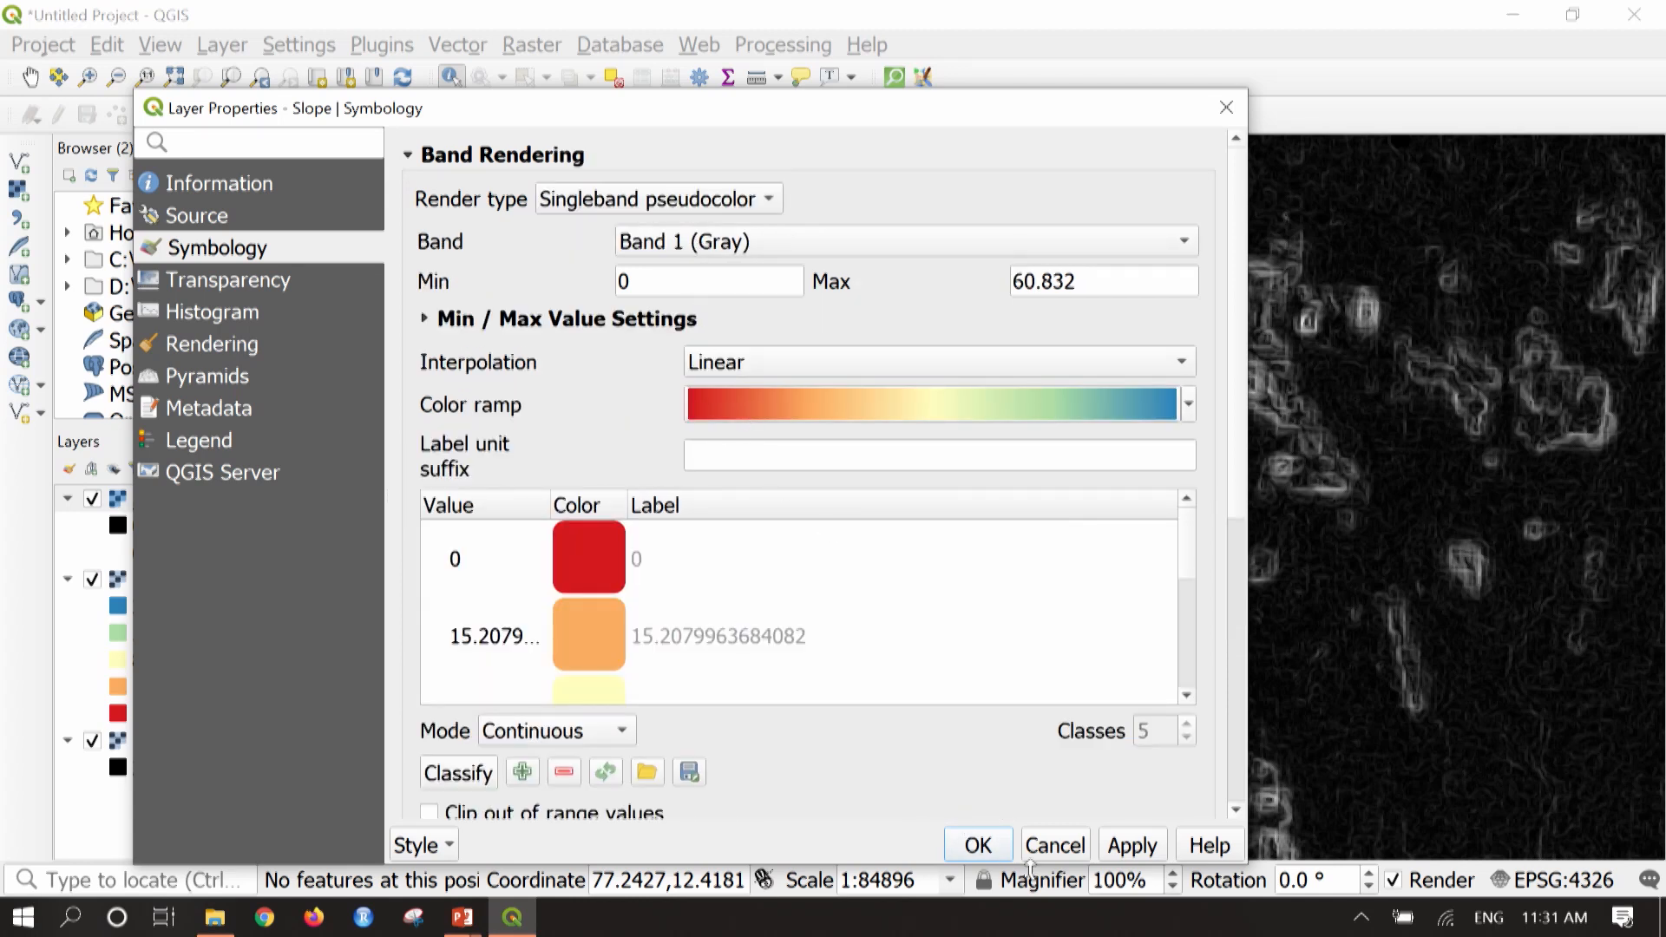
pyautogui.click(1133, 850)
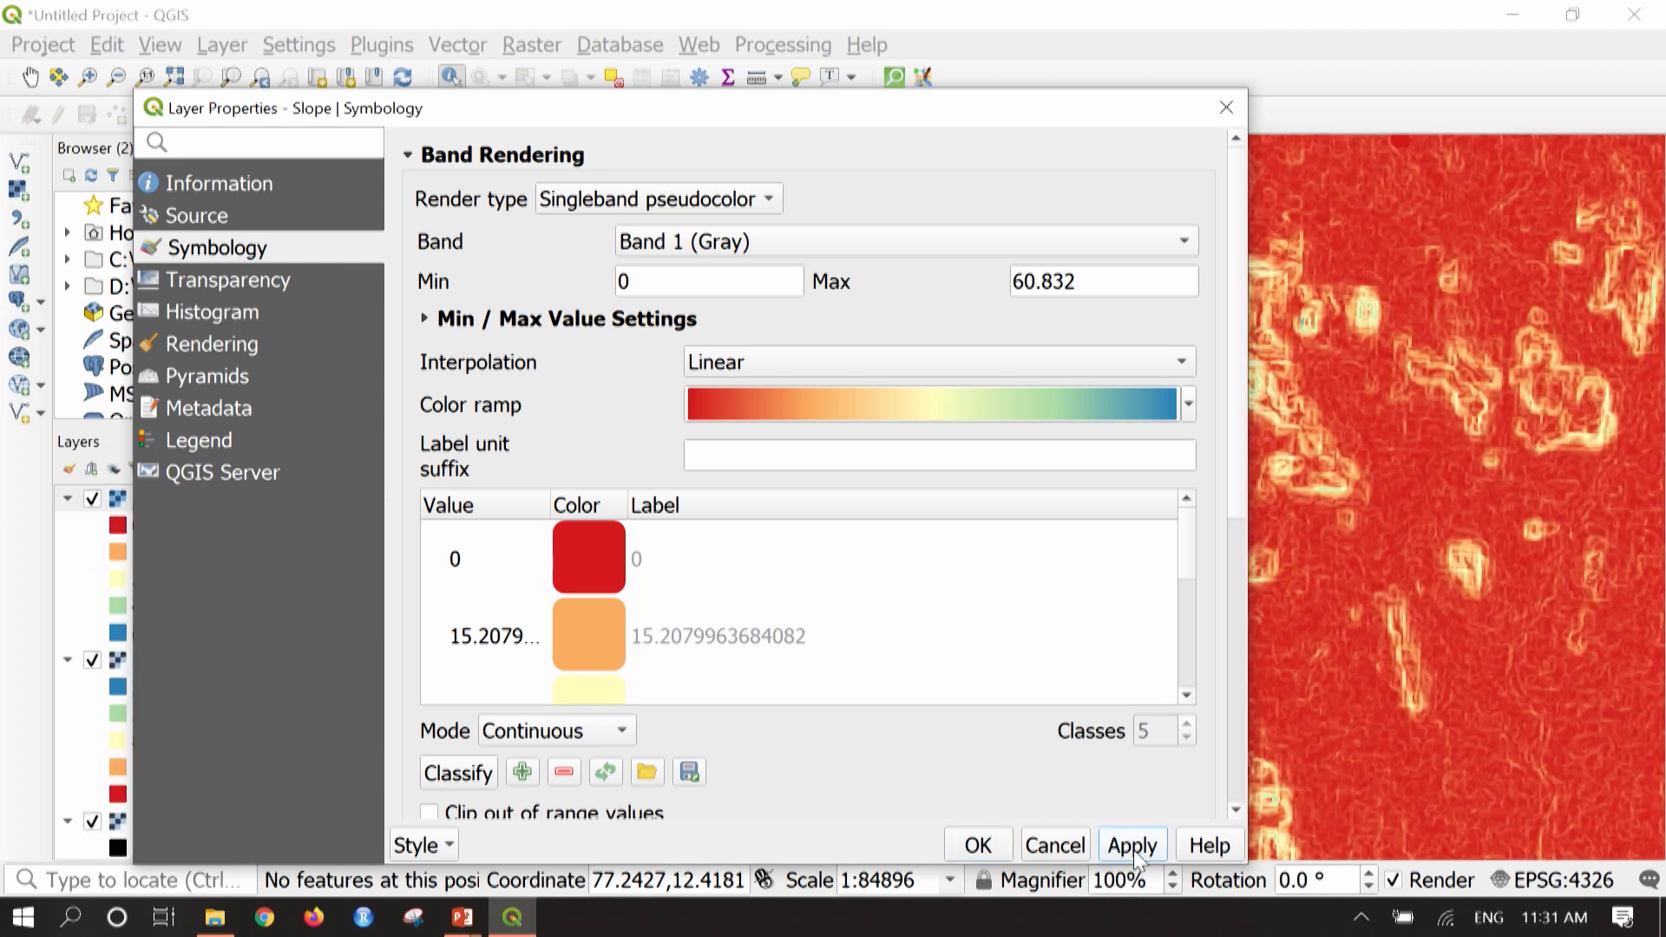
pyautogui.click(979, 846)
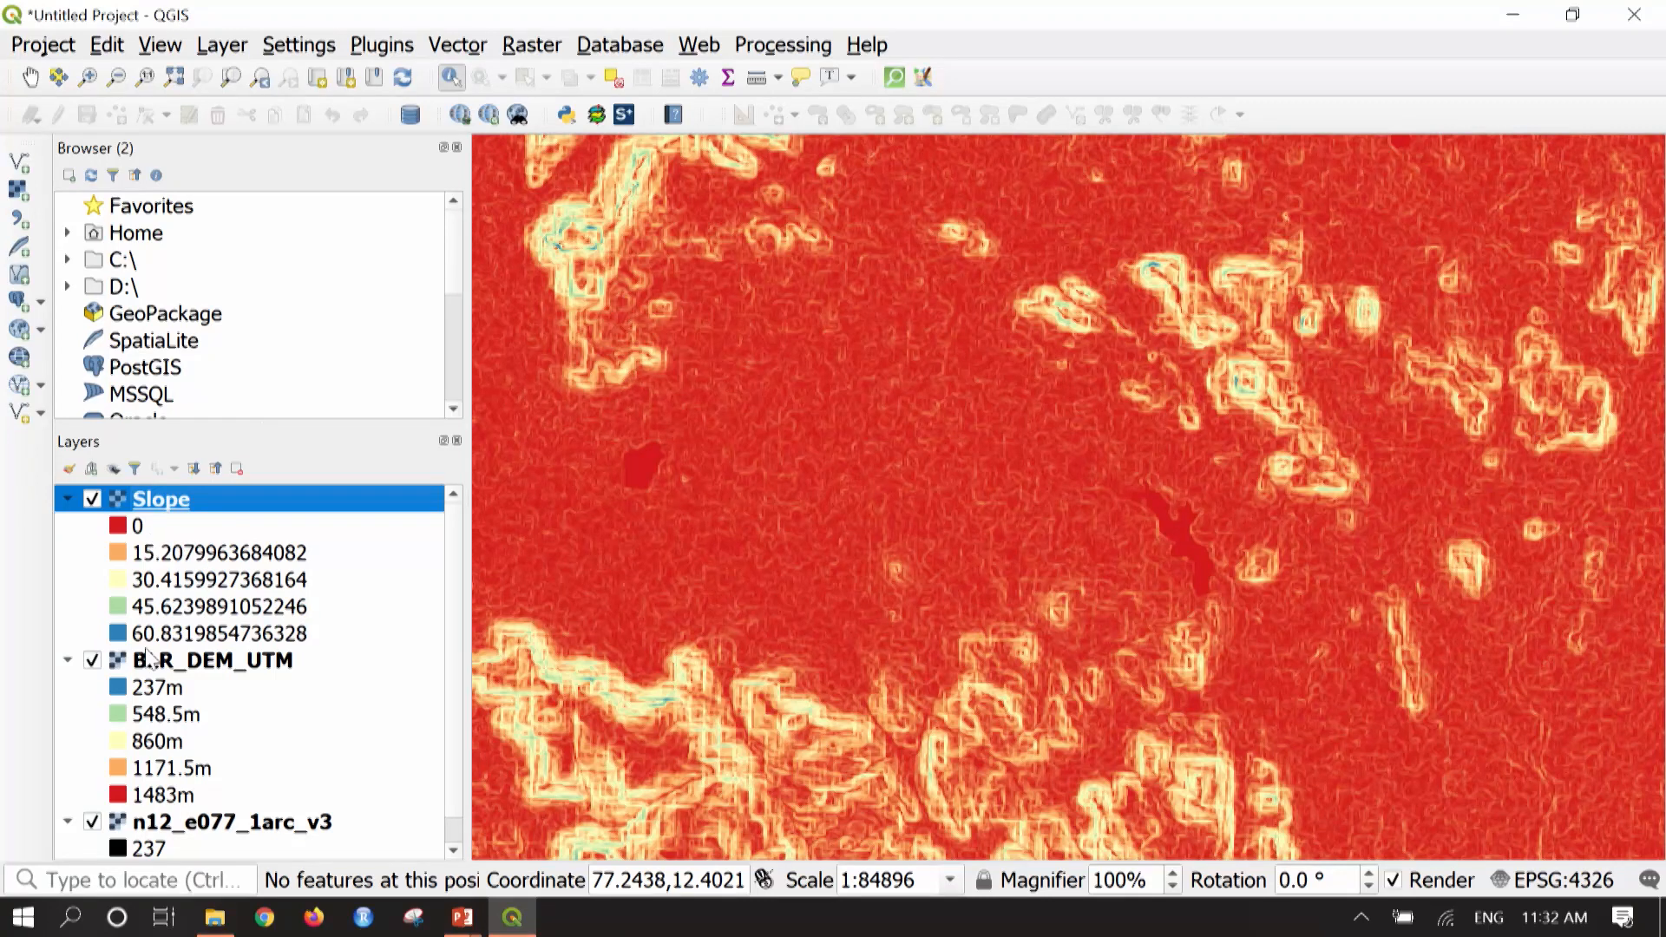
pyautogui.scroll(-5, 833, 480)
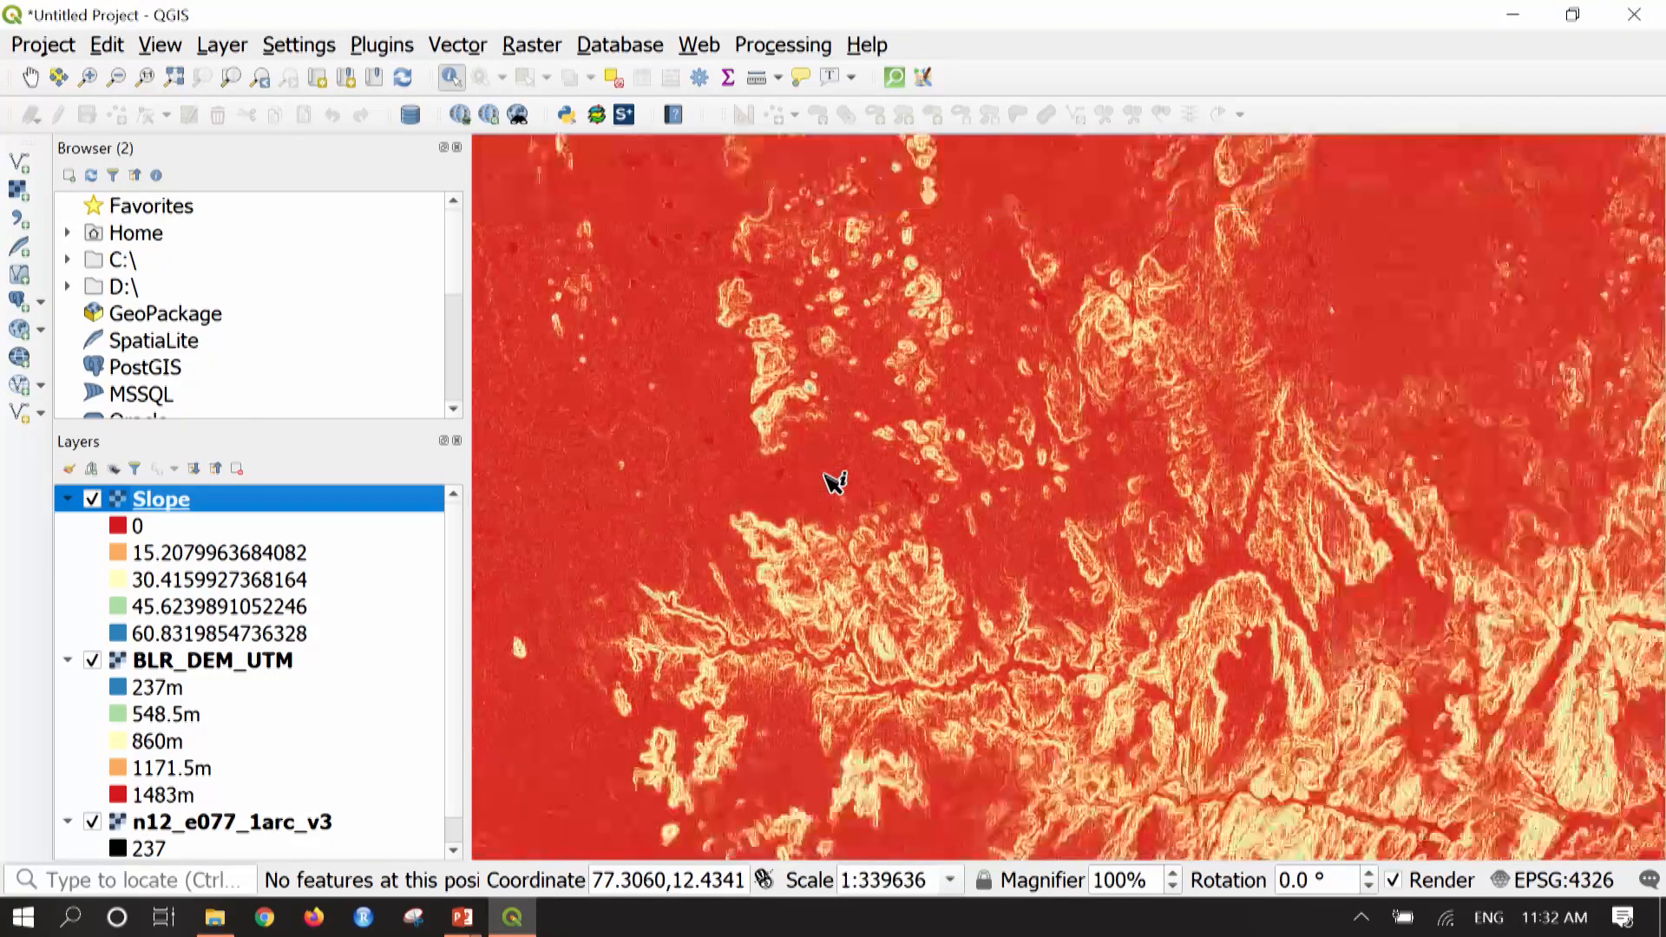
pyautogui.scroll(2, 837, 503)
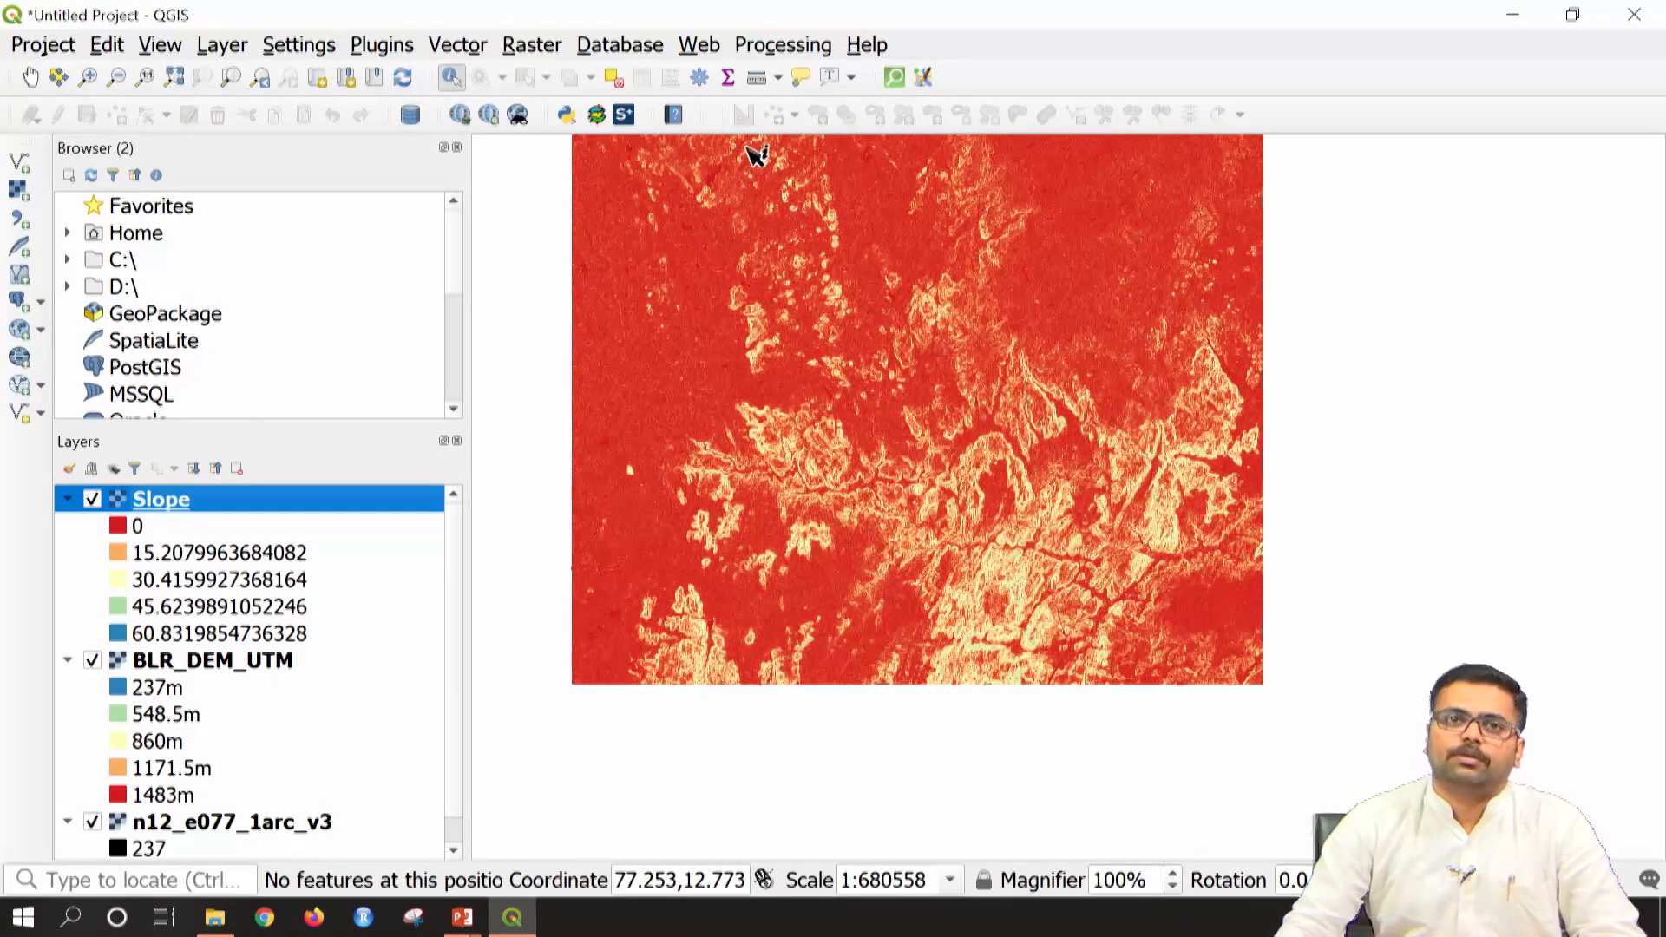
# Step: Search the processing algorithms for "ASPECT" and open the Aspect tool from the Raster terrain analysis group
pyautogui.click(770, 45)
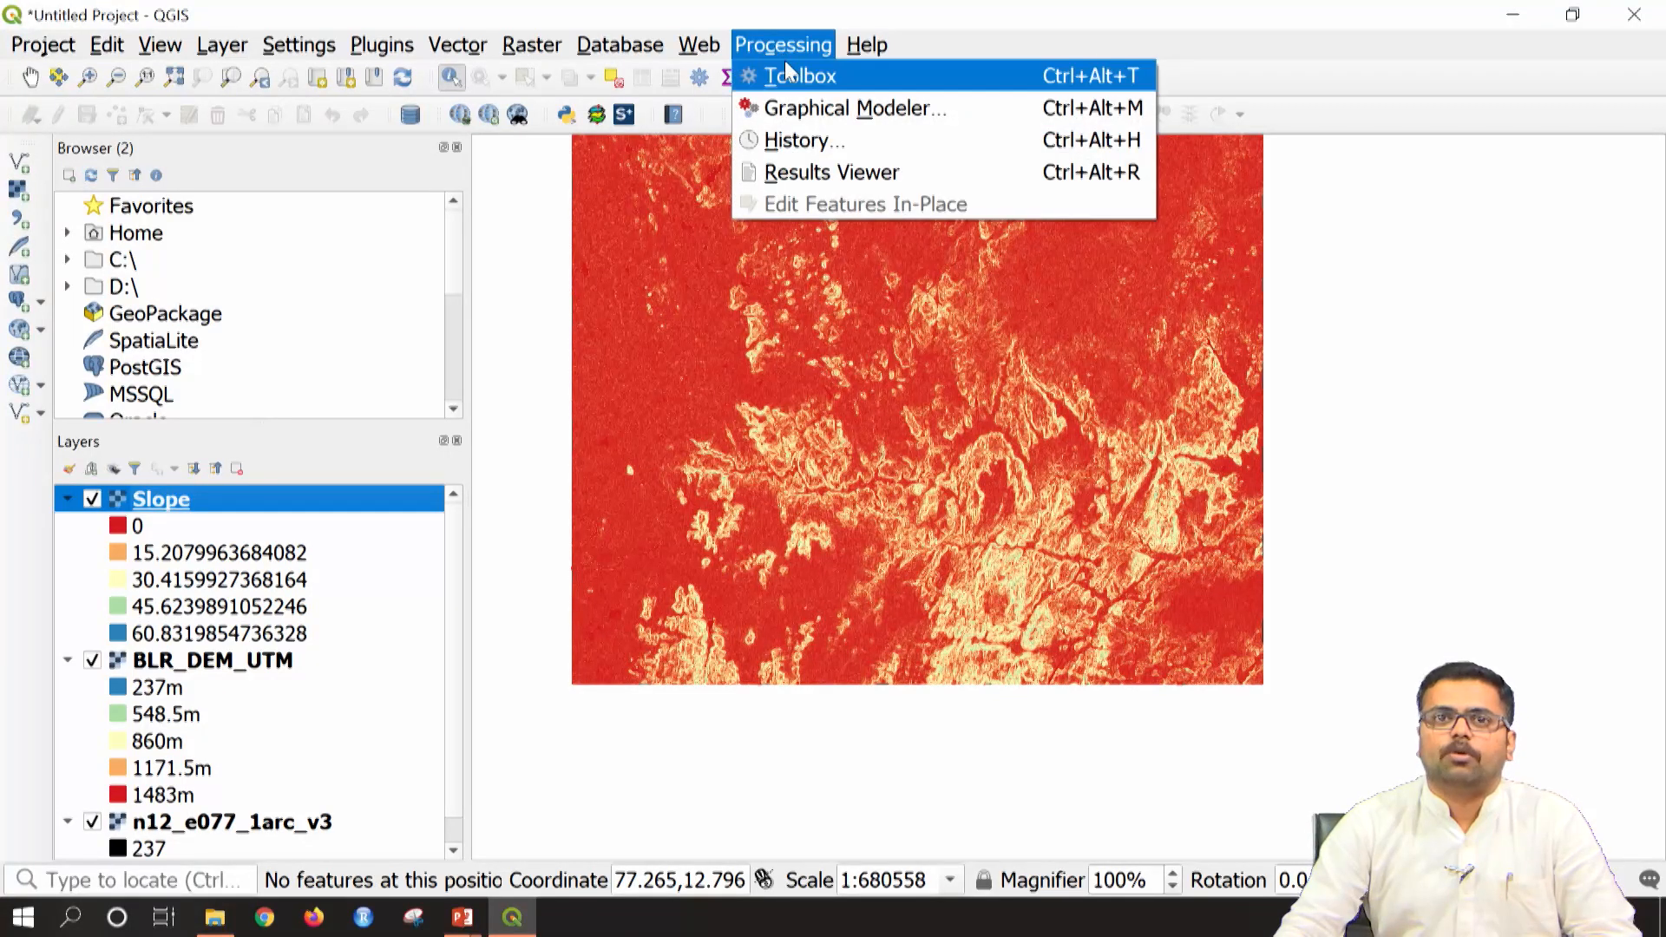
pyautogui.click(789, 76)
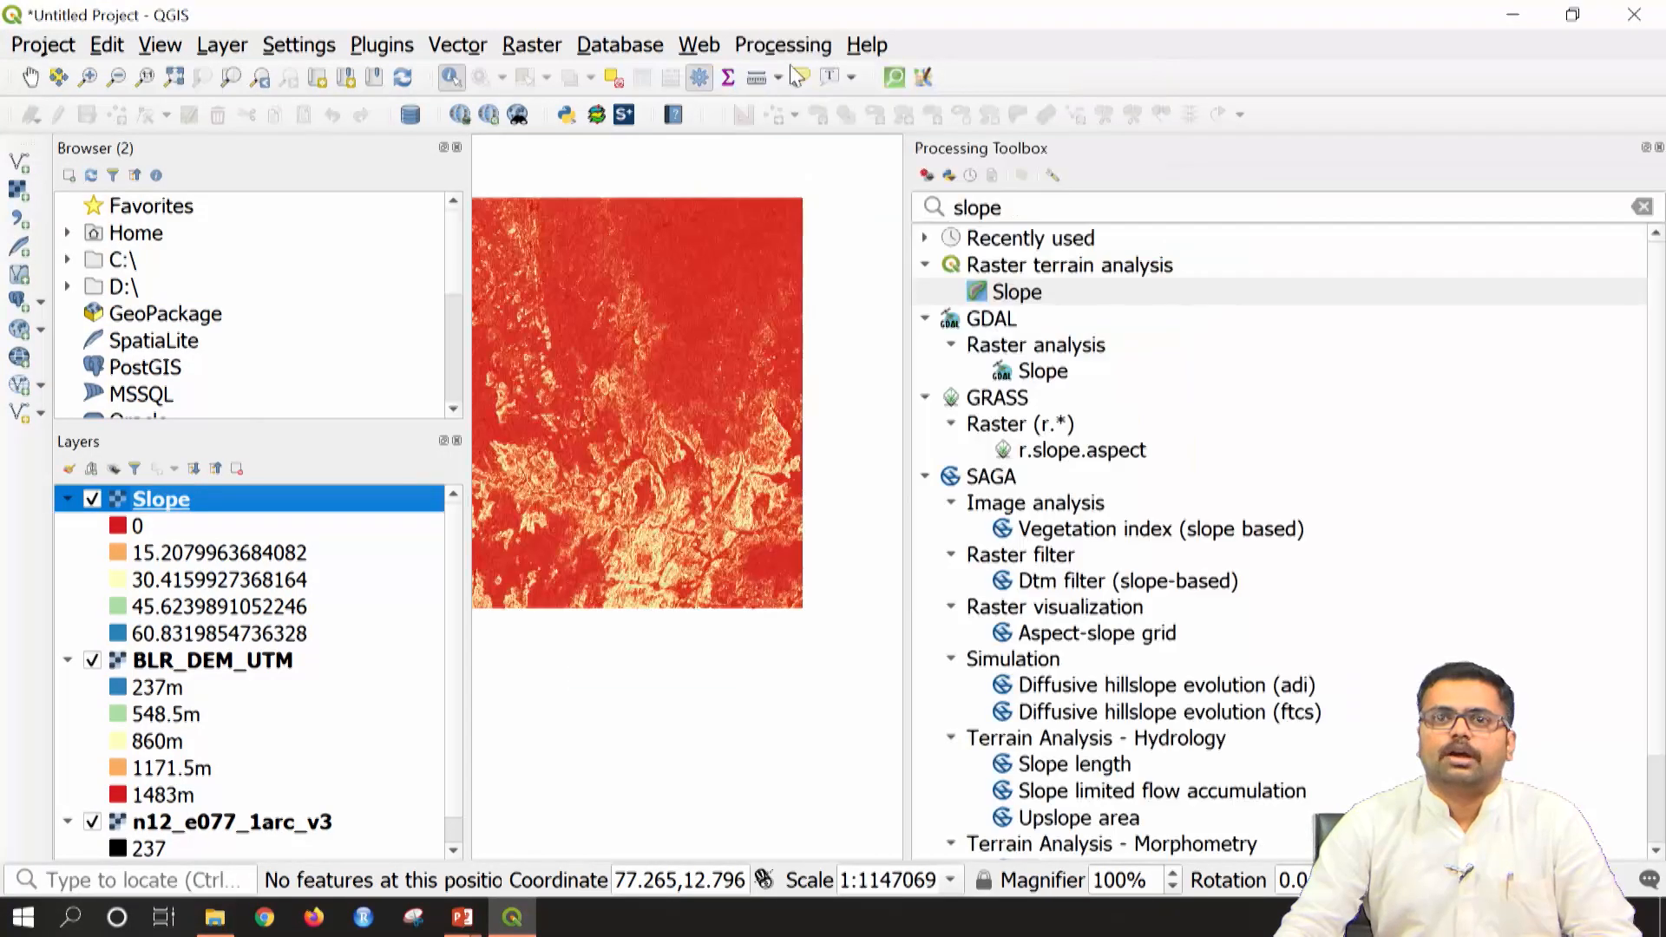
pyautogui.click(1020, 201)
pyautogui.doubleClick(1027, 208)
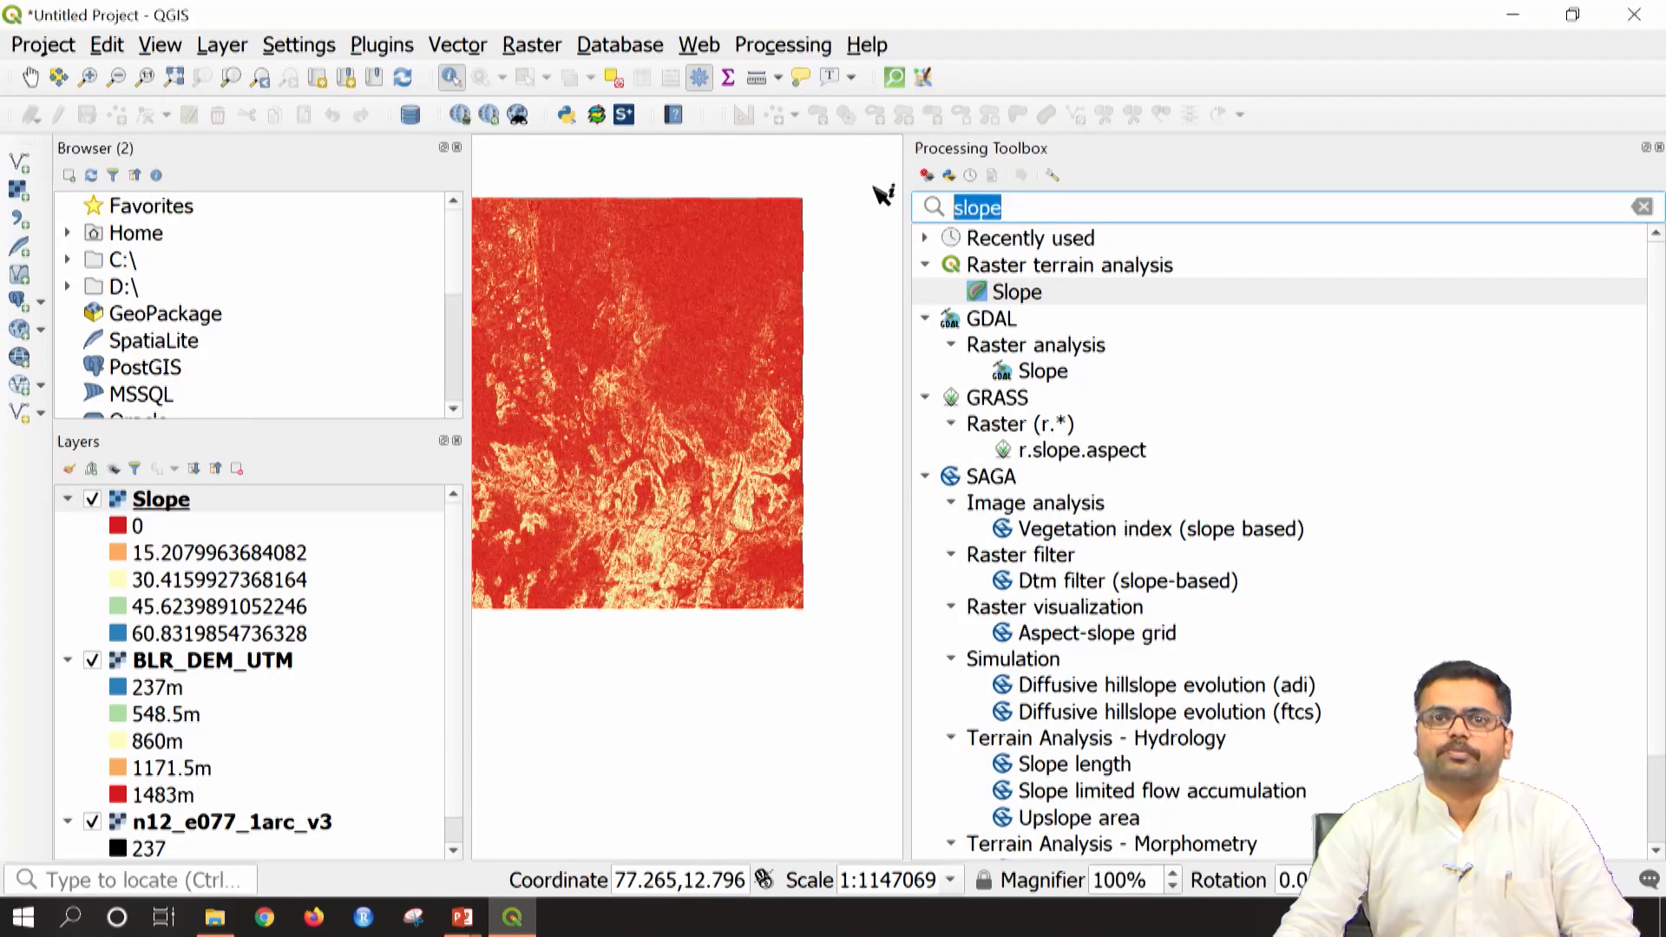
pyautogui.write('ASPECT')
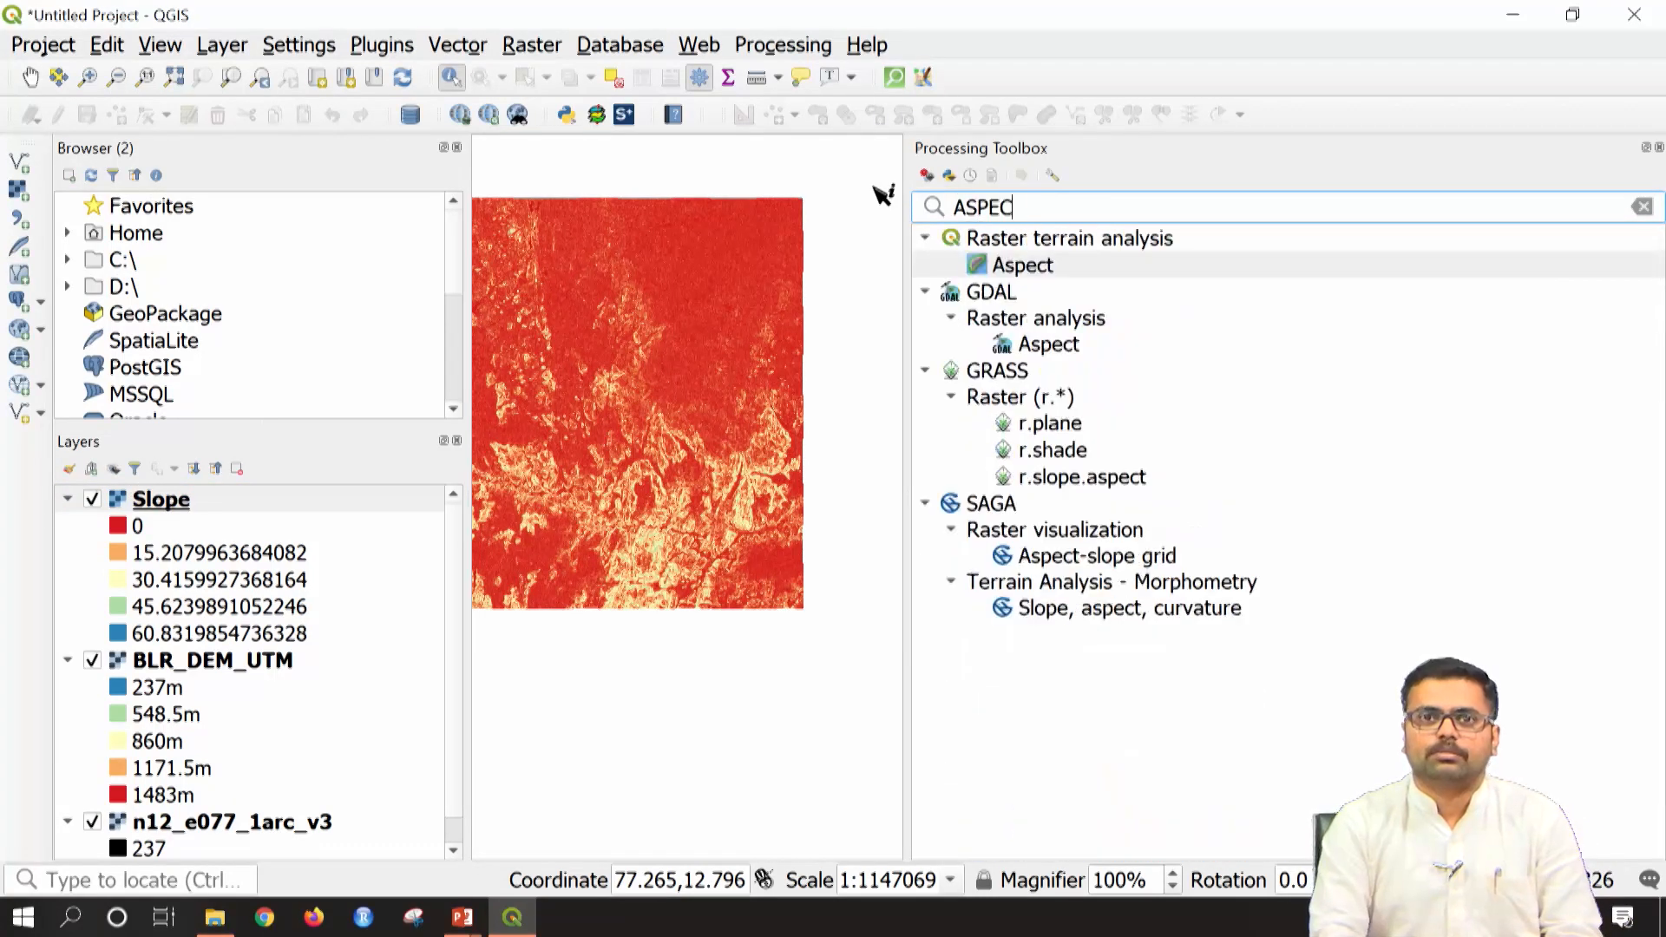
pyautogui.click(1052, 274)
pyautogui.doubleClick(1052, 274)
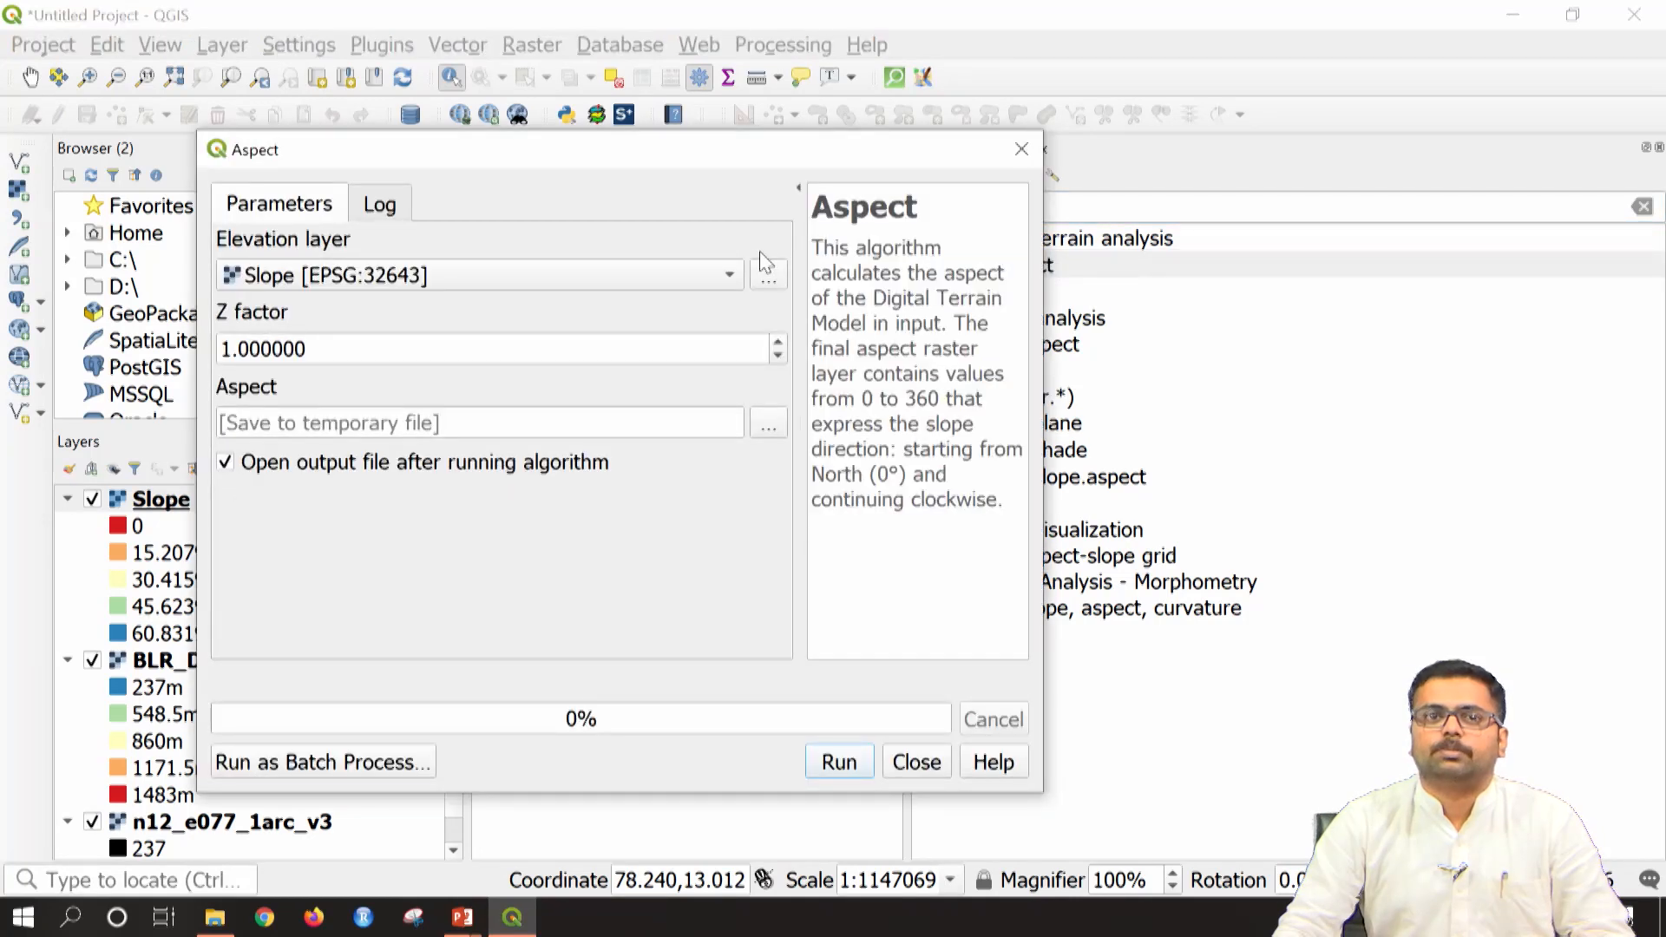
# Step: Run the Aspect algorithm on BLR_DEM_UTM, saving the result as TIF file Aspect_BLR in the Datasets_for_NPTEL Output folder, and close the tool
pyautogui.click(739, 274)
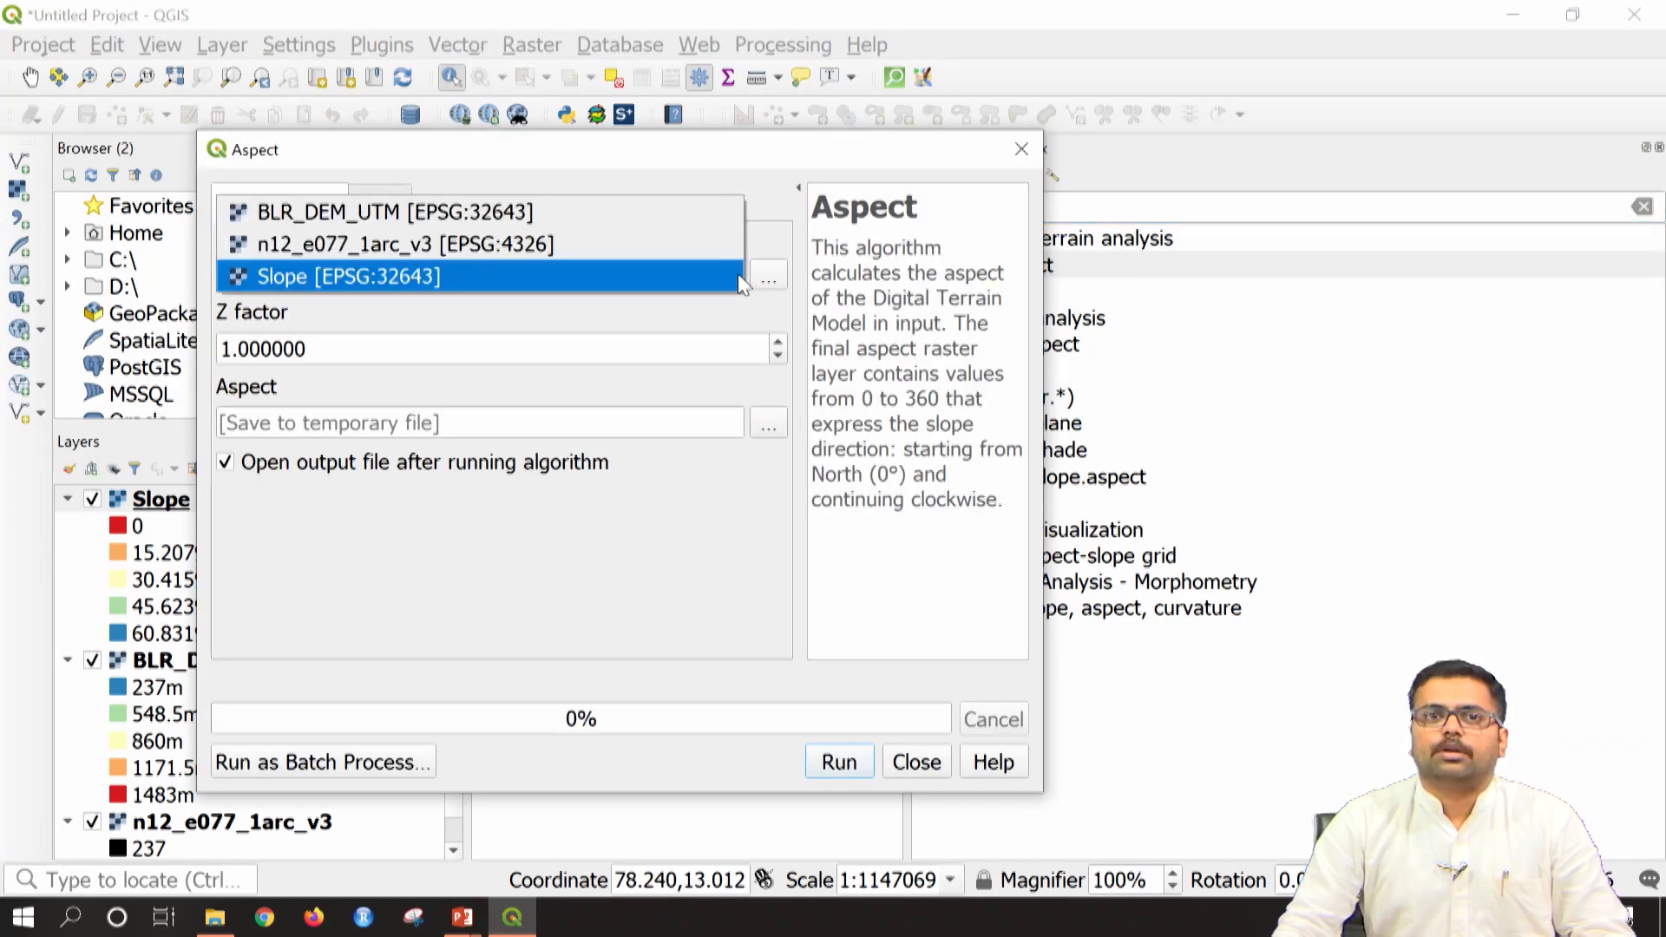
pyautogui.click(638, 210)
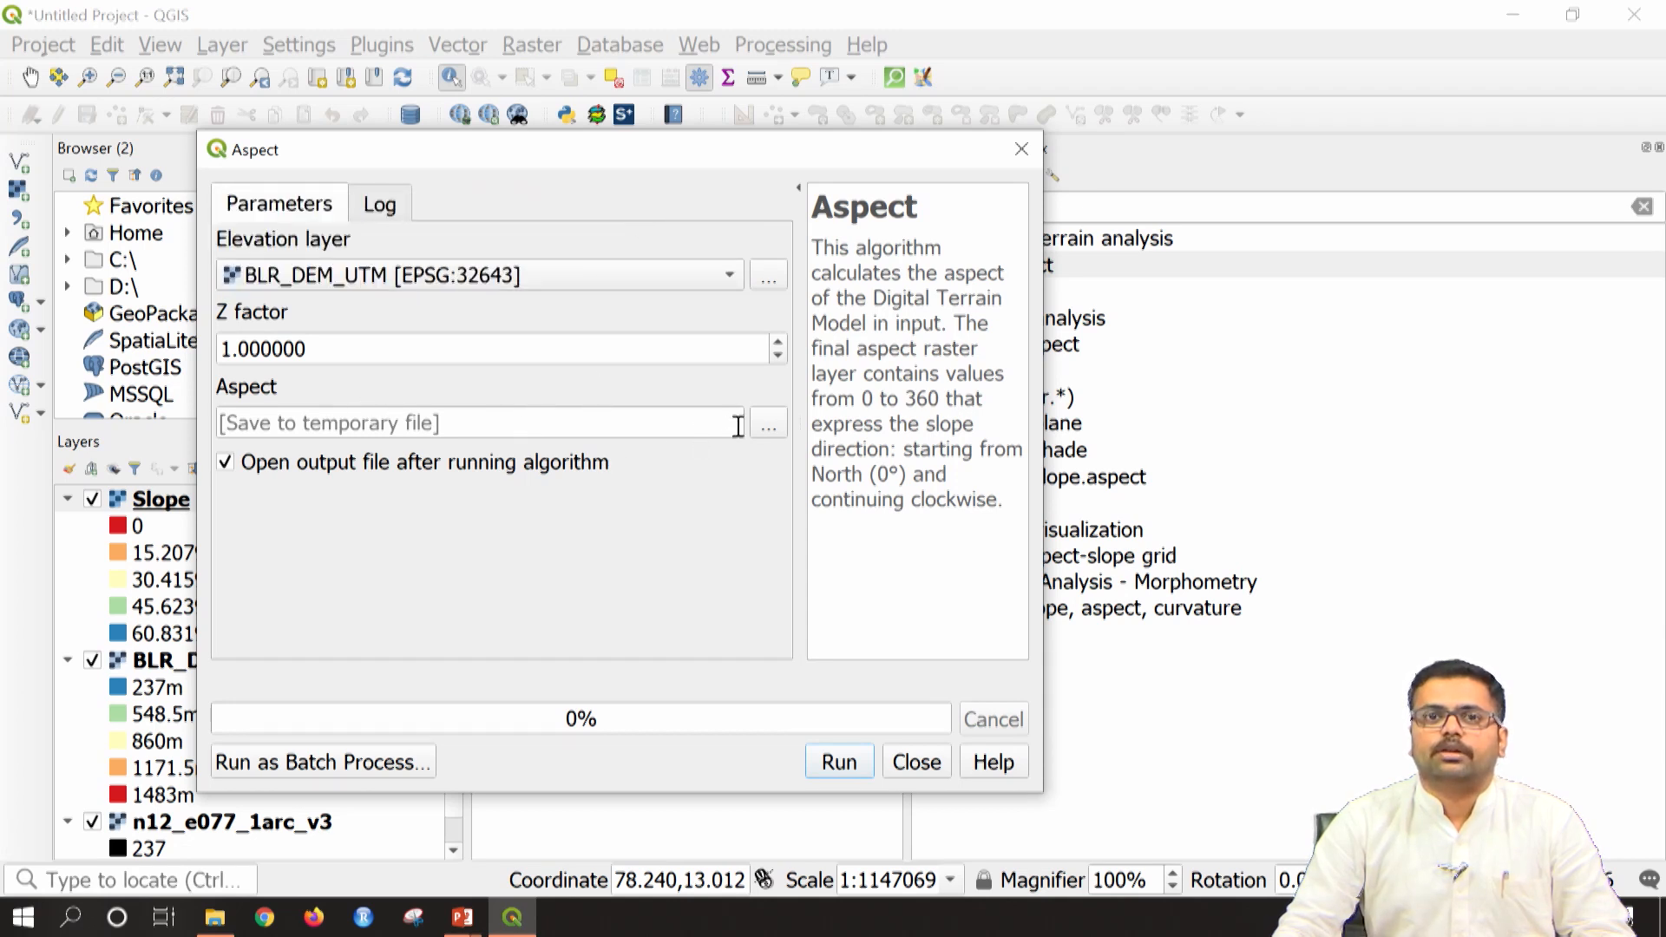
pyautogui.click(772, 427)
pyautogui.click(772, 428)
pyautogui.click(772, 429)
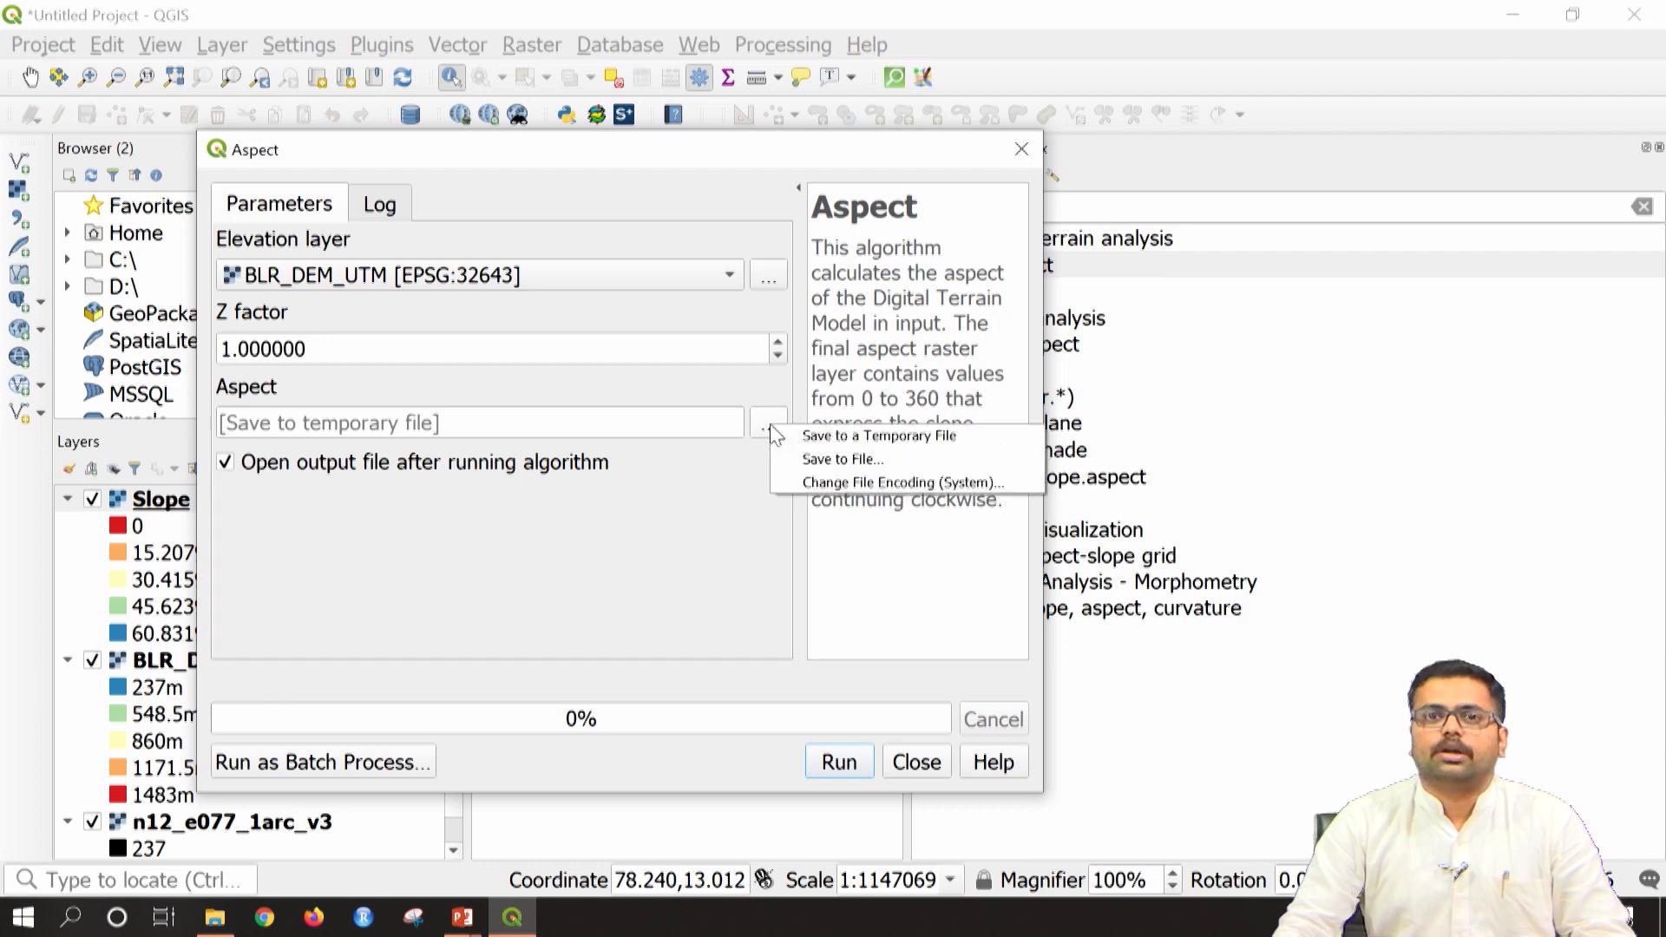
pyautogui.click(807, 460)
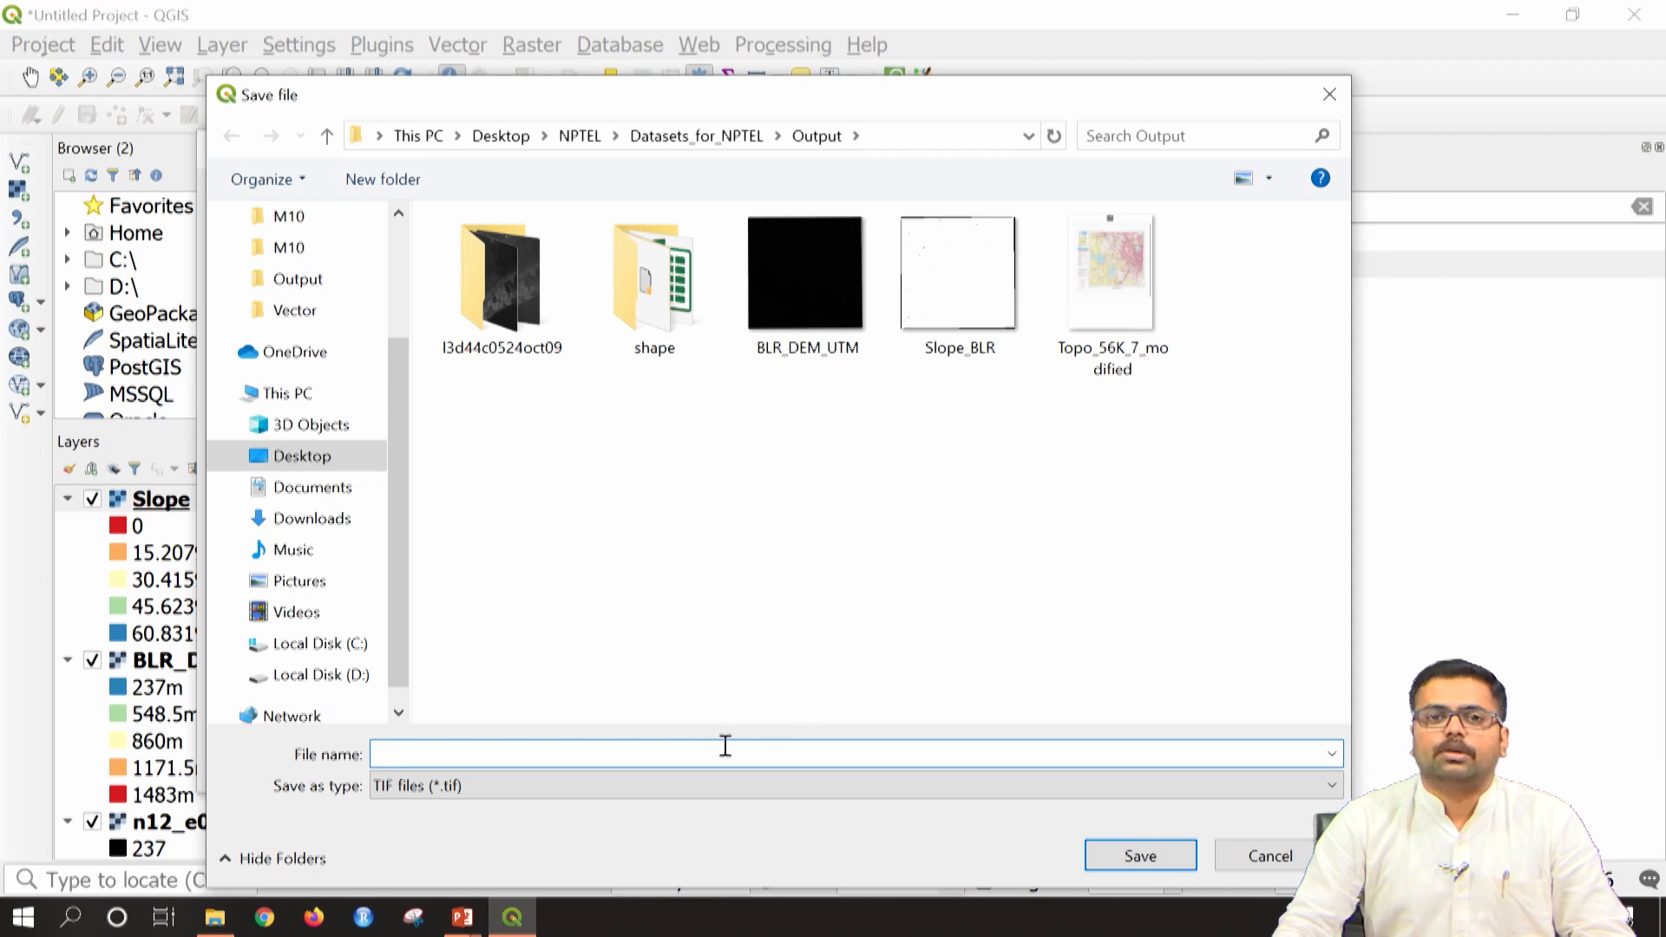
pyautogui.write('Aspect')
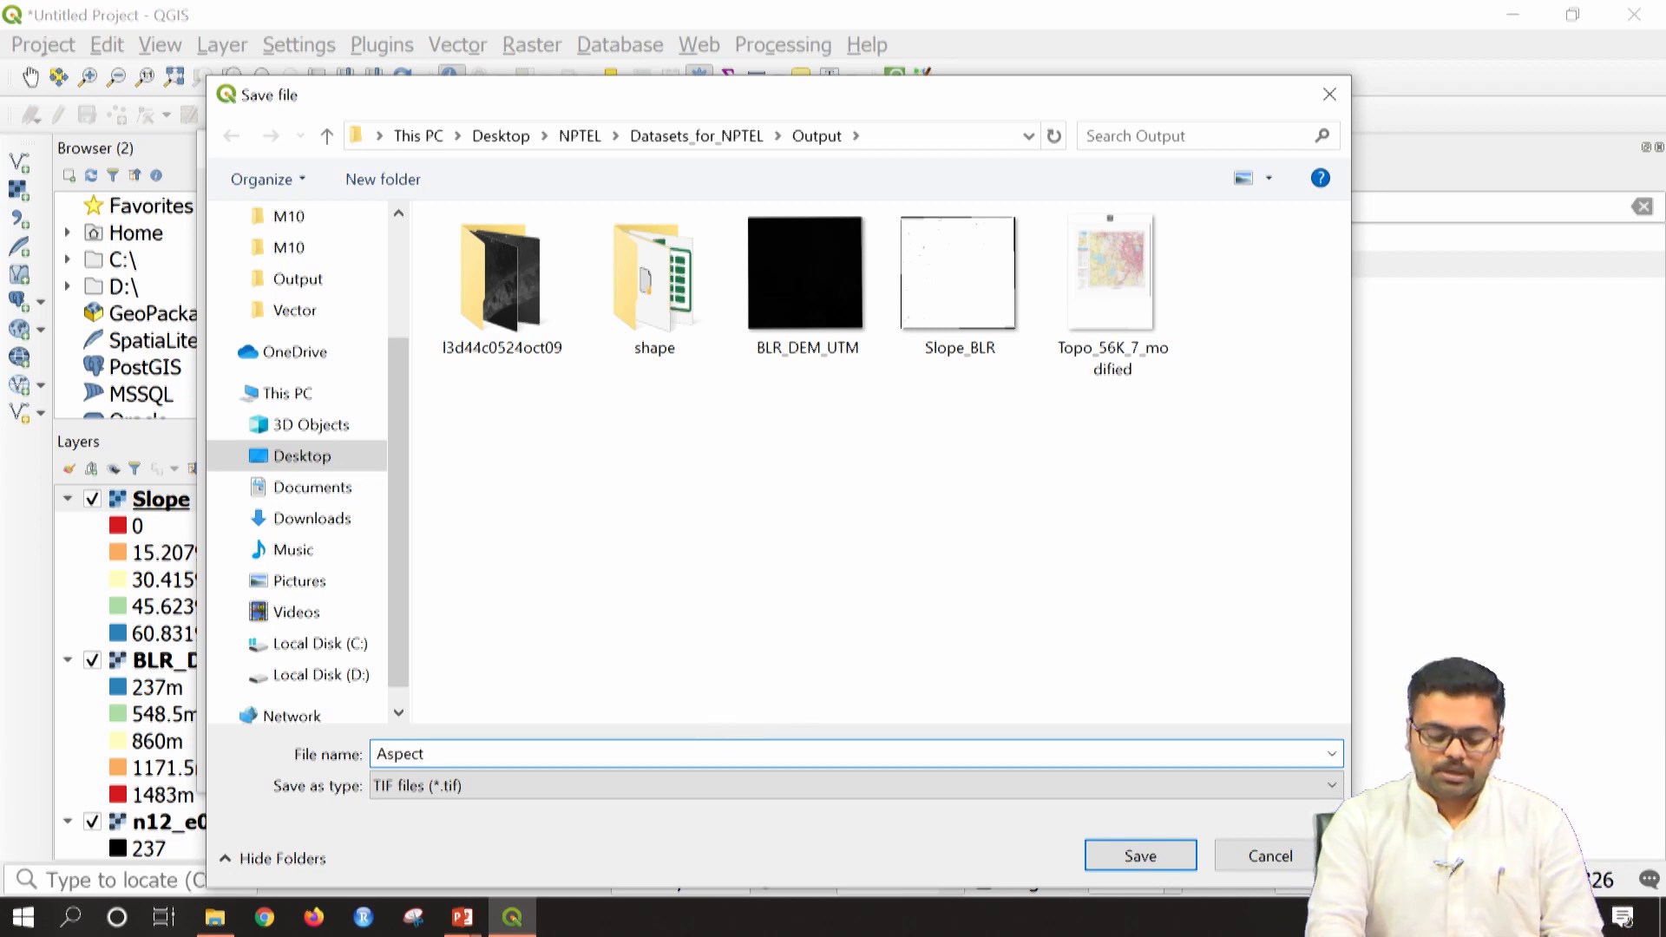
pyautogui.write('_BLR')
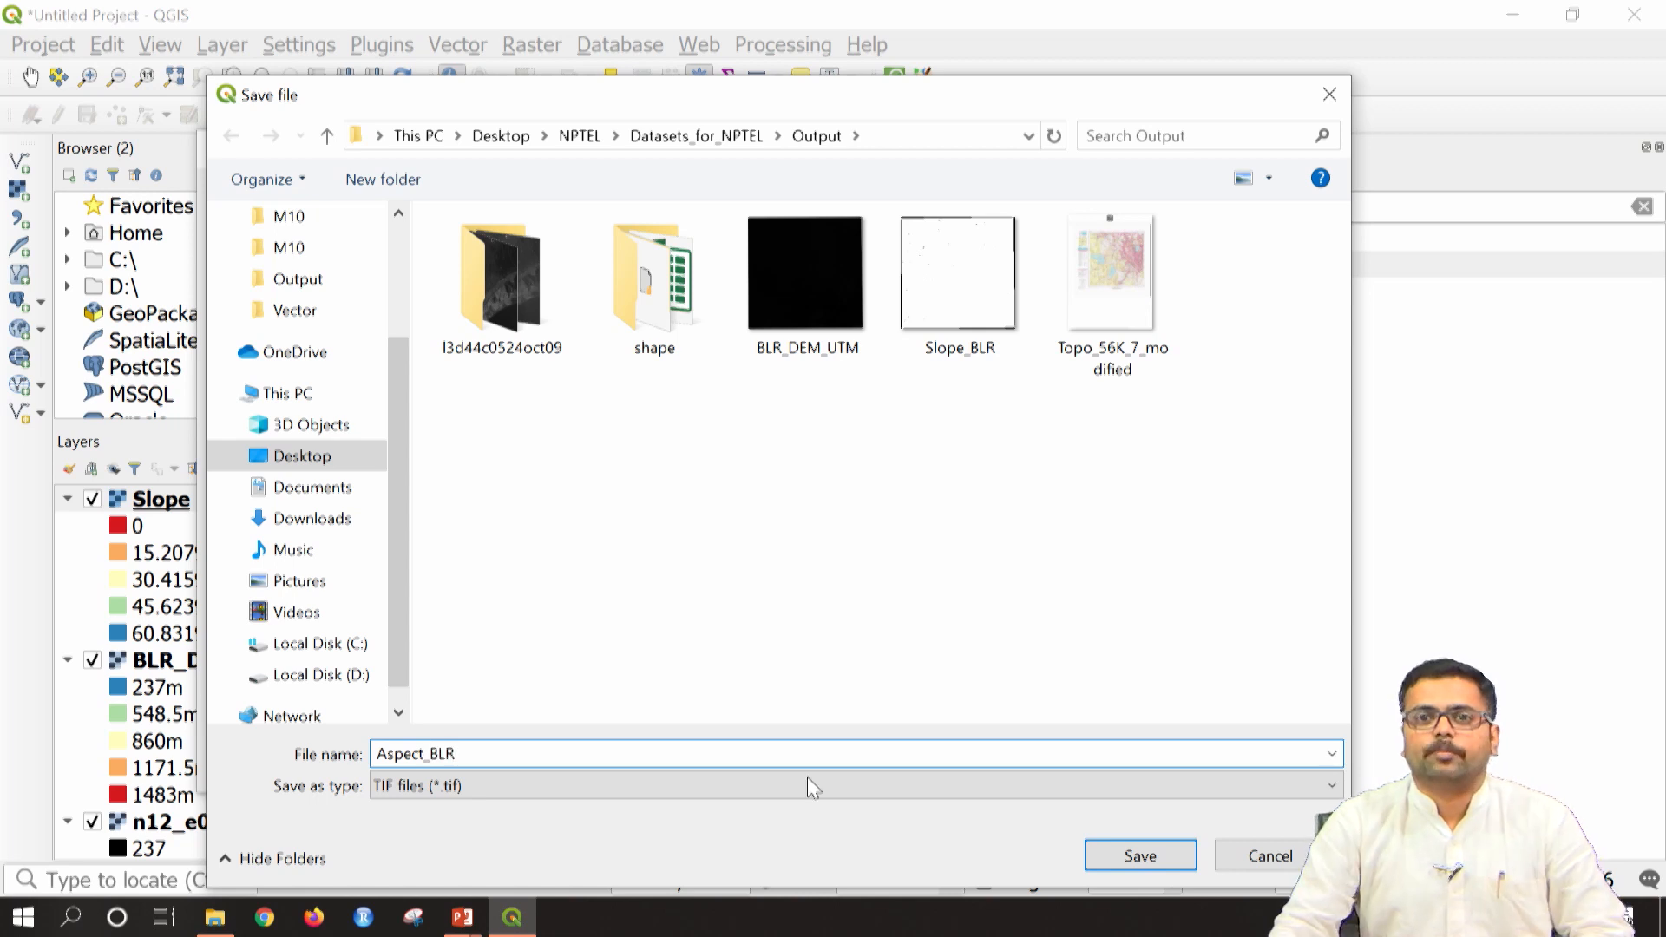
pyautogui.click(1111, 847)
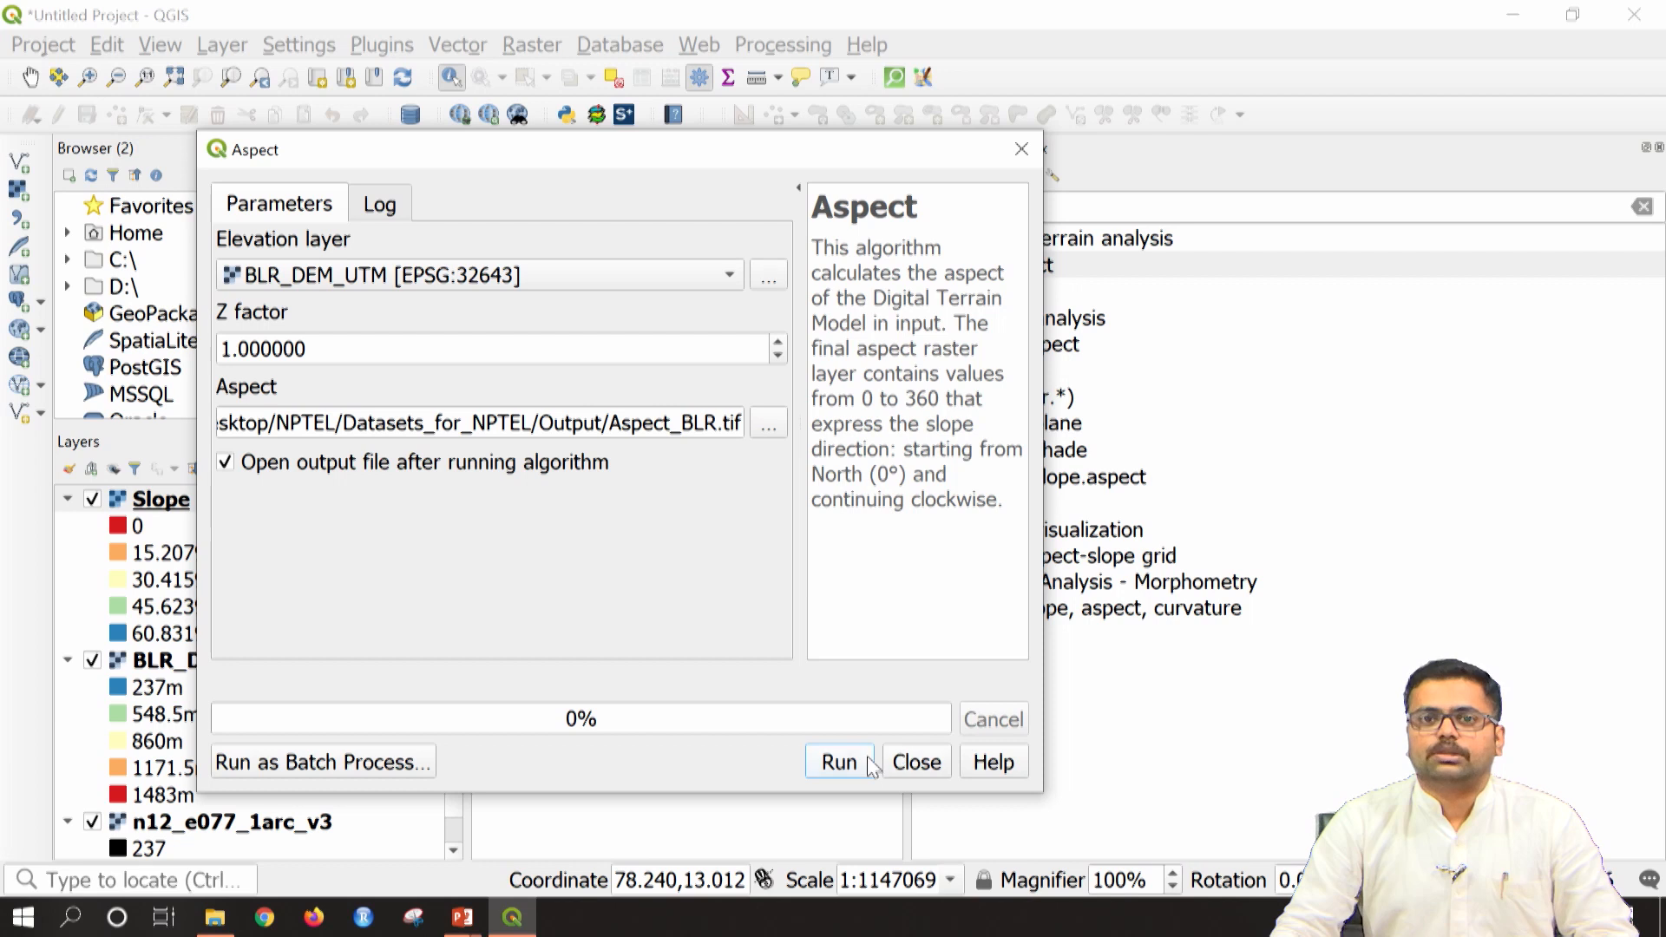
pyautogui.click(839, 761)
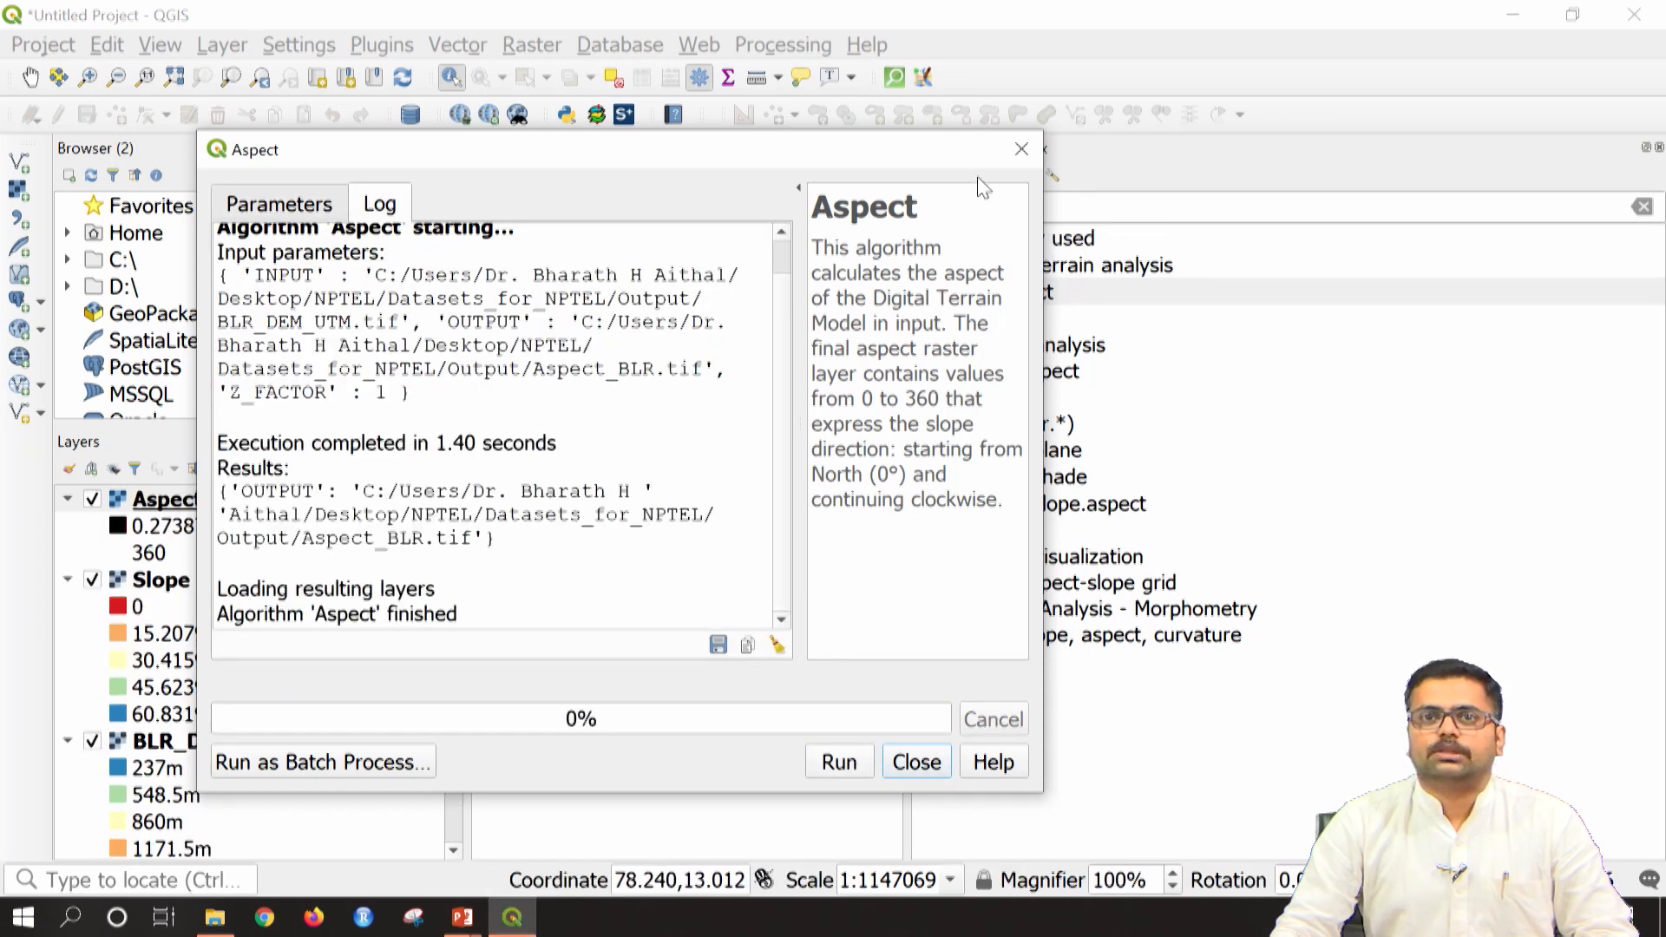
pyautogui.click(1024, 150)
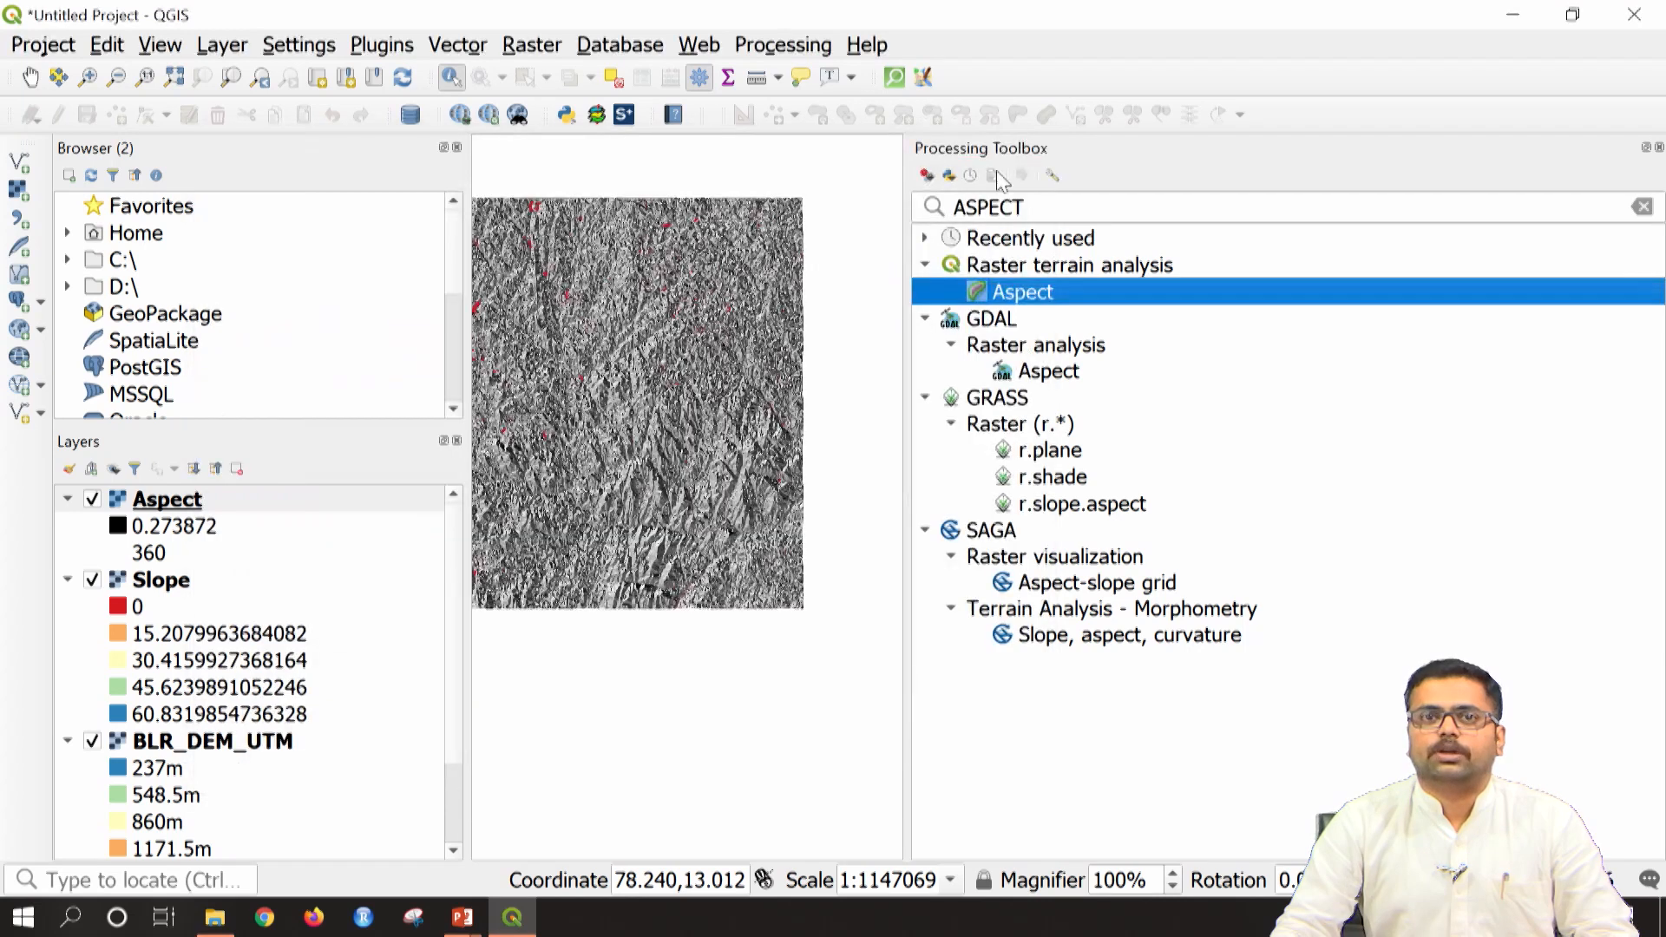
pyautogui.scroll(1, 664, 393)
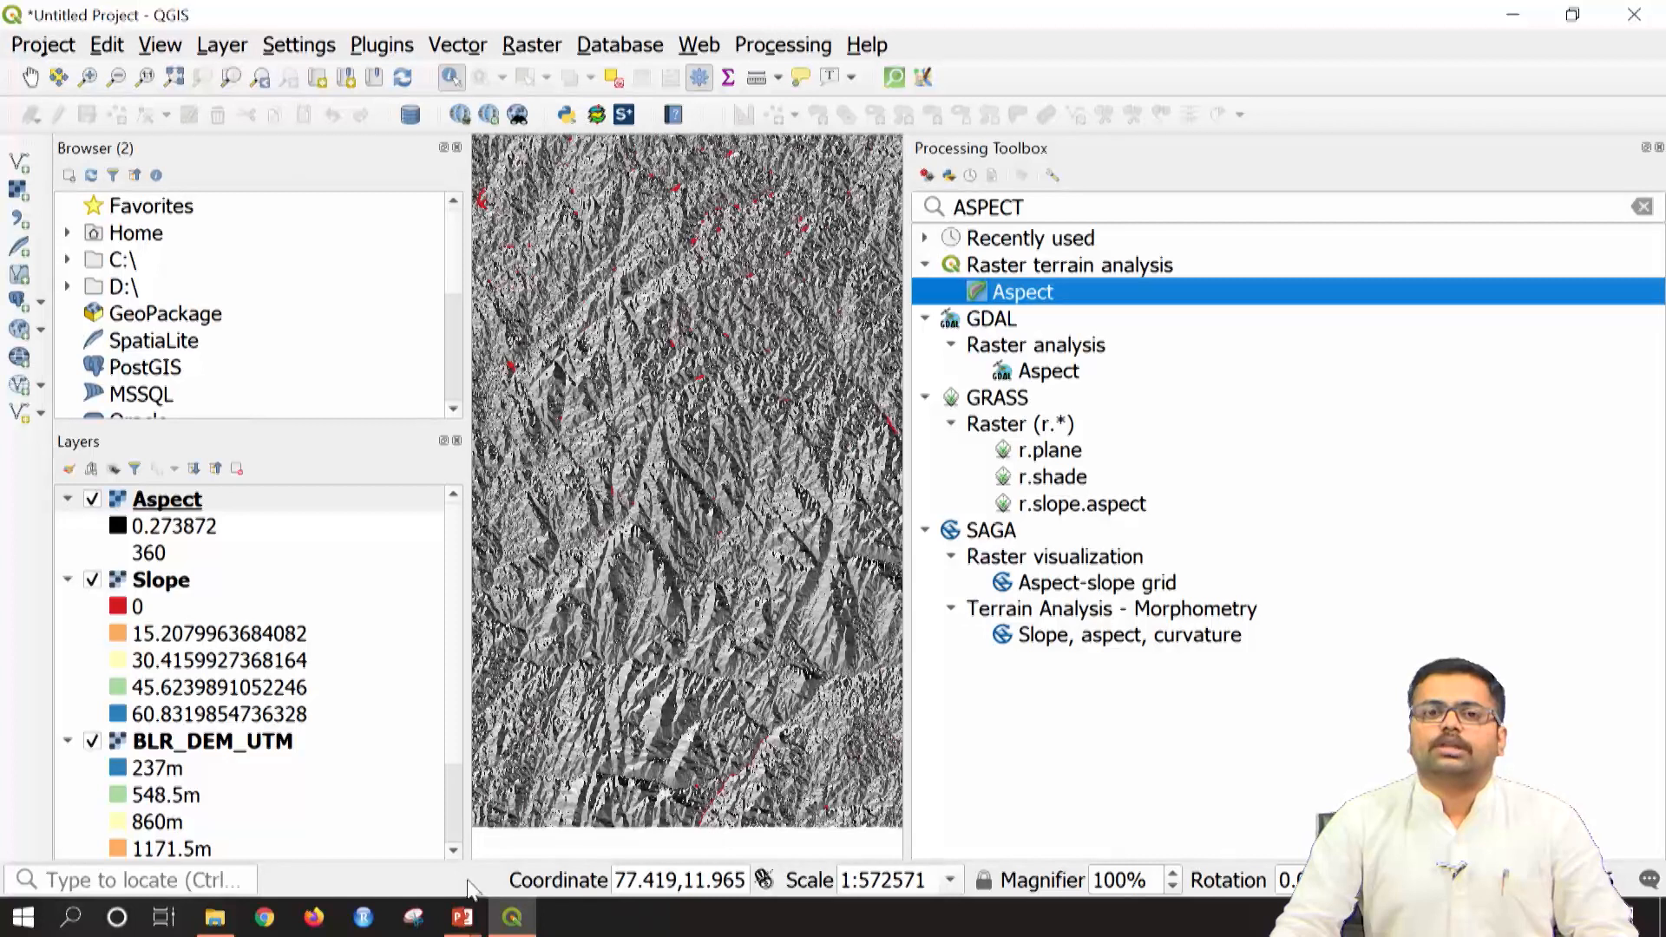
# Step: Switch to the running PowerPoint slide show and advance to the slide on Aspect terrain analysis
pyautogui.moveTo(458, 930)
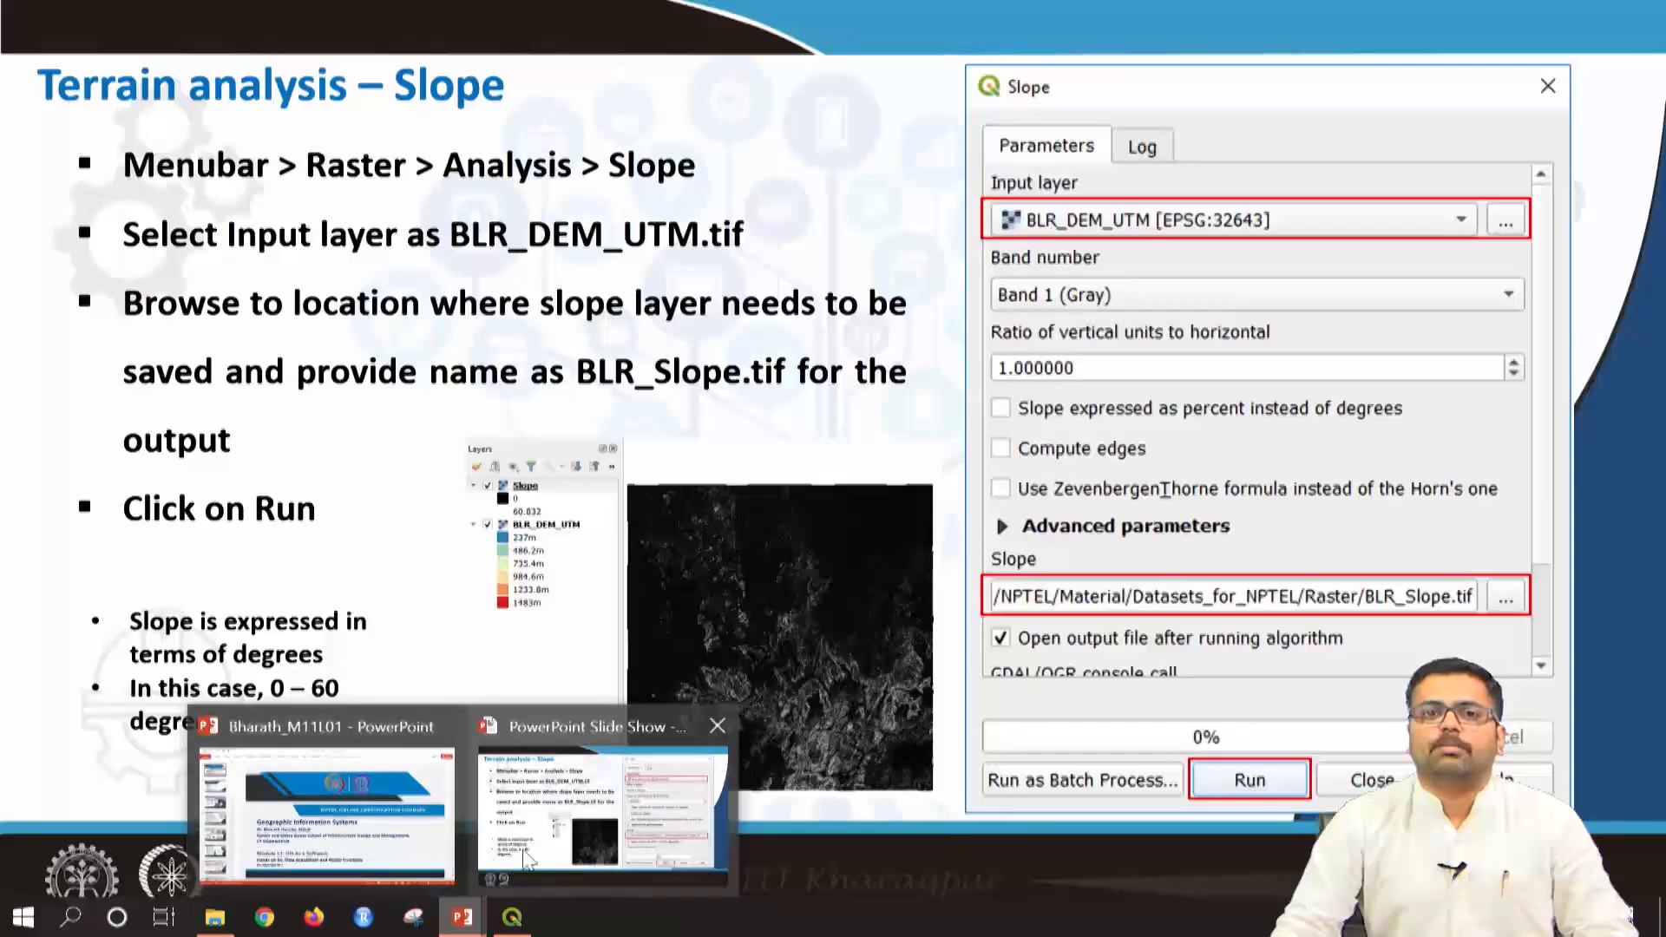
pyautogui.click(526, 859)
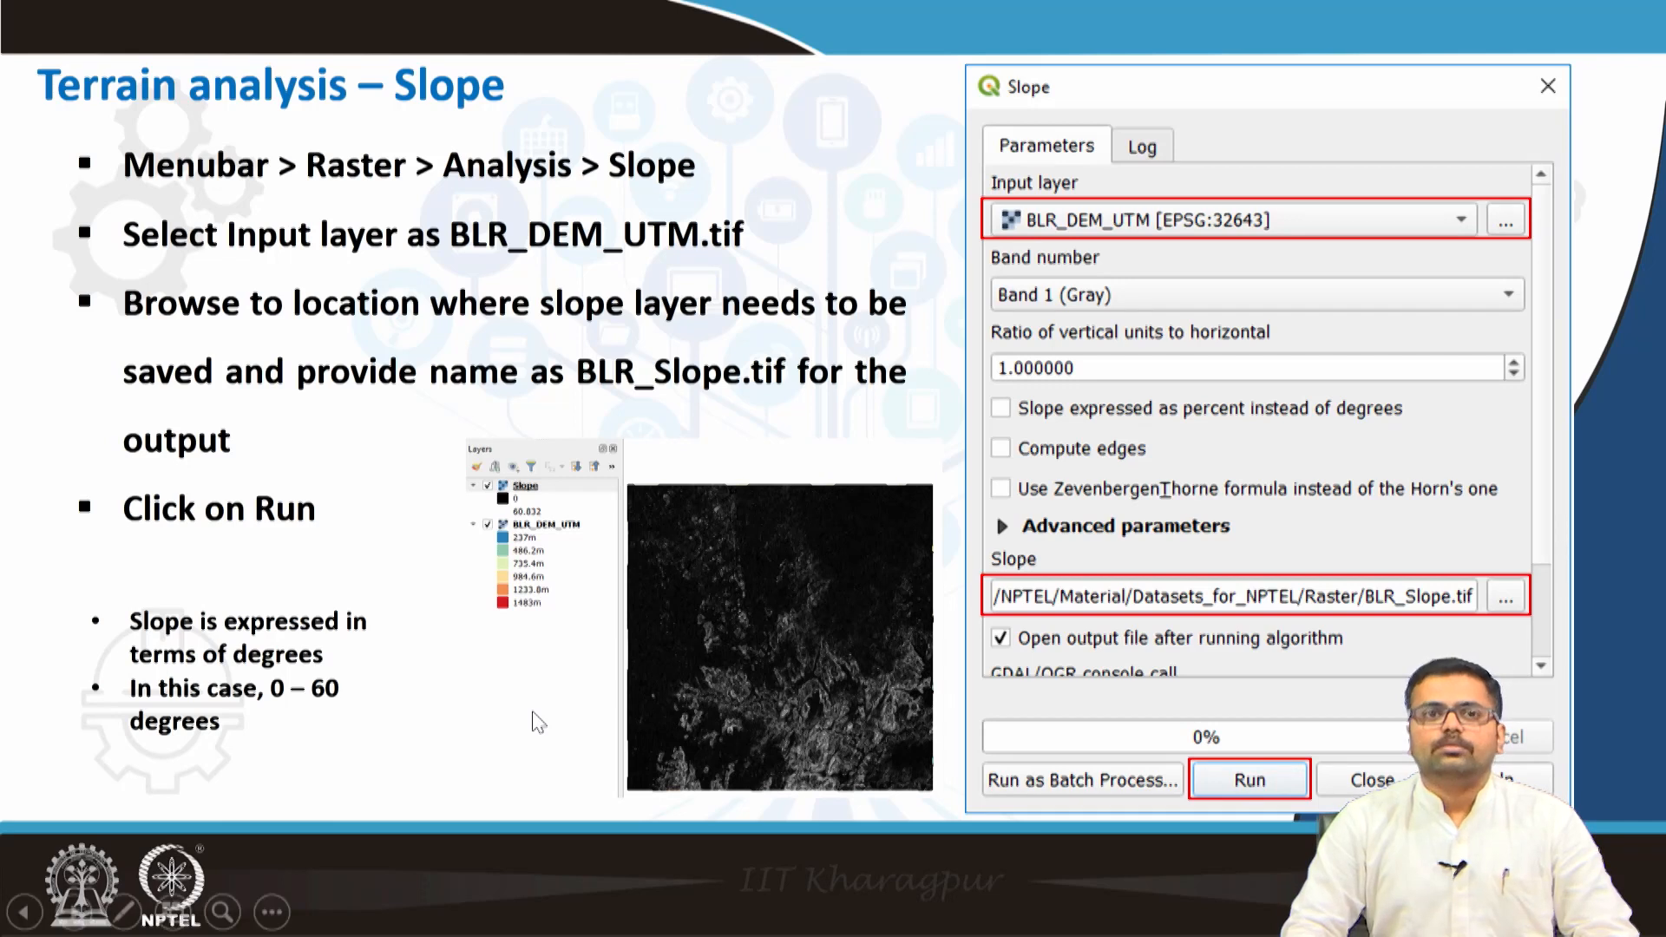
pyautogui.press('Right')
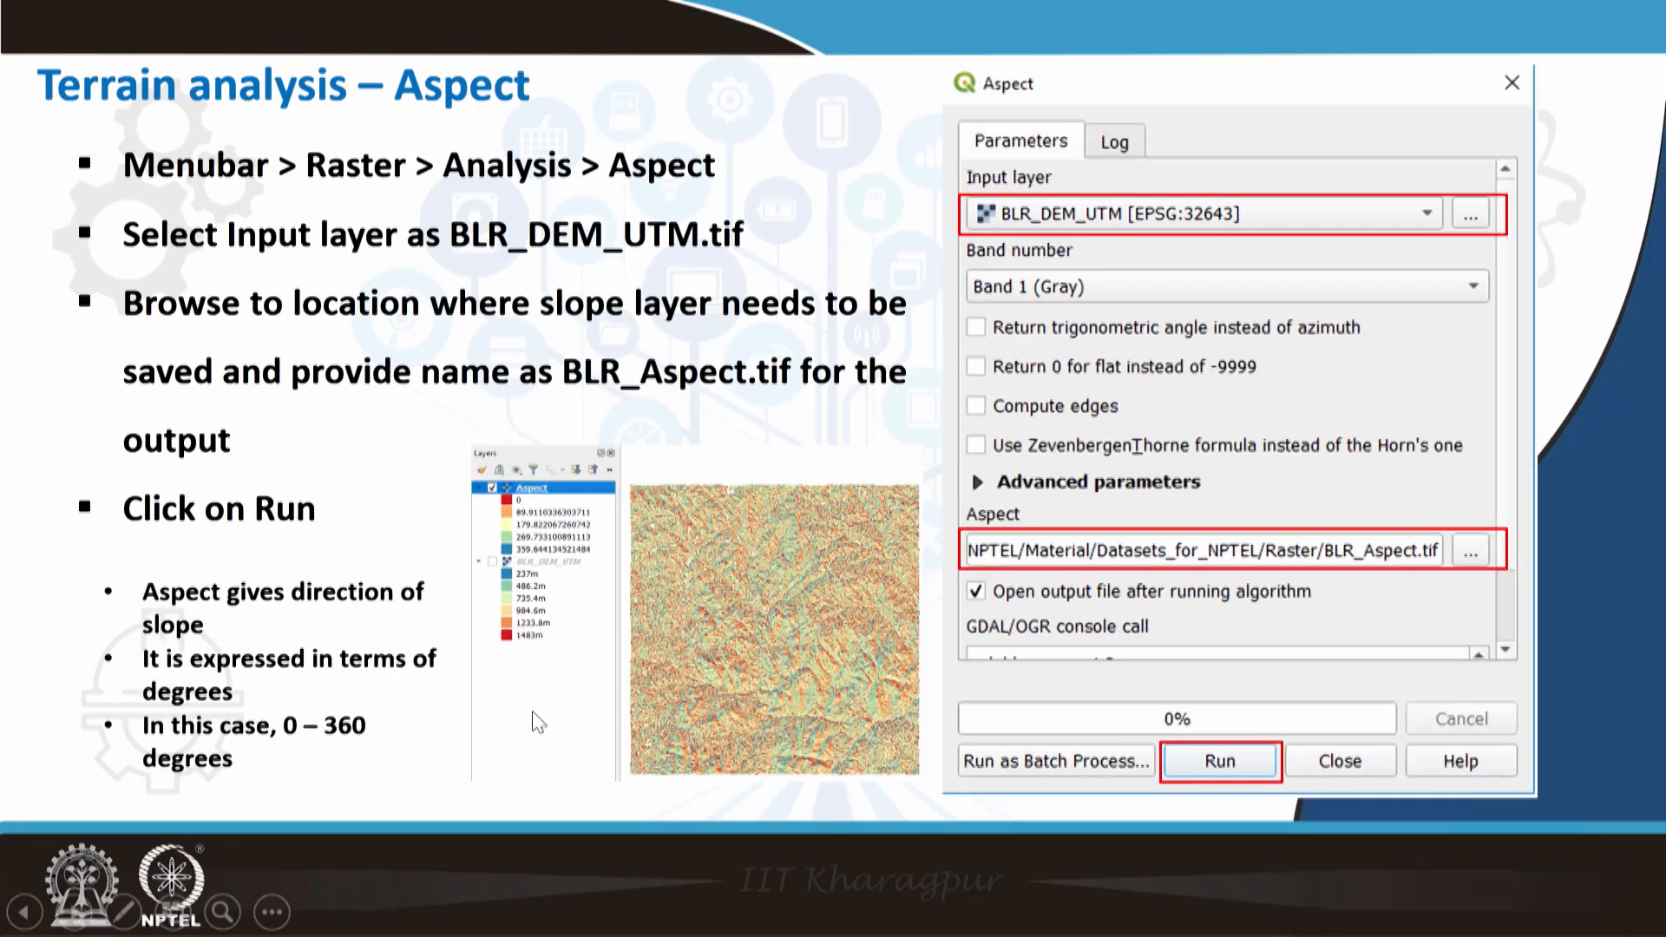
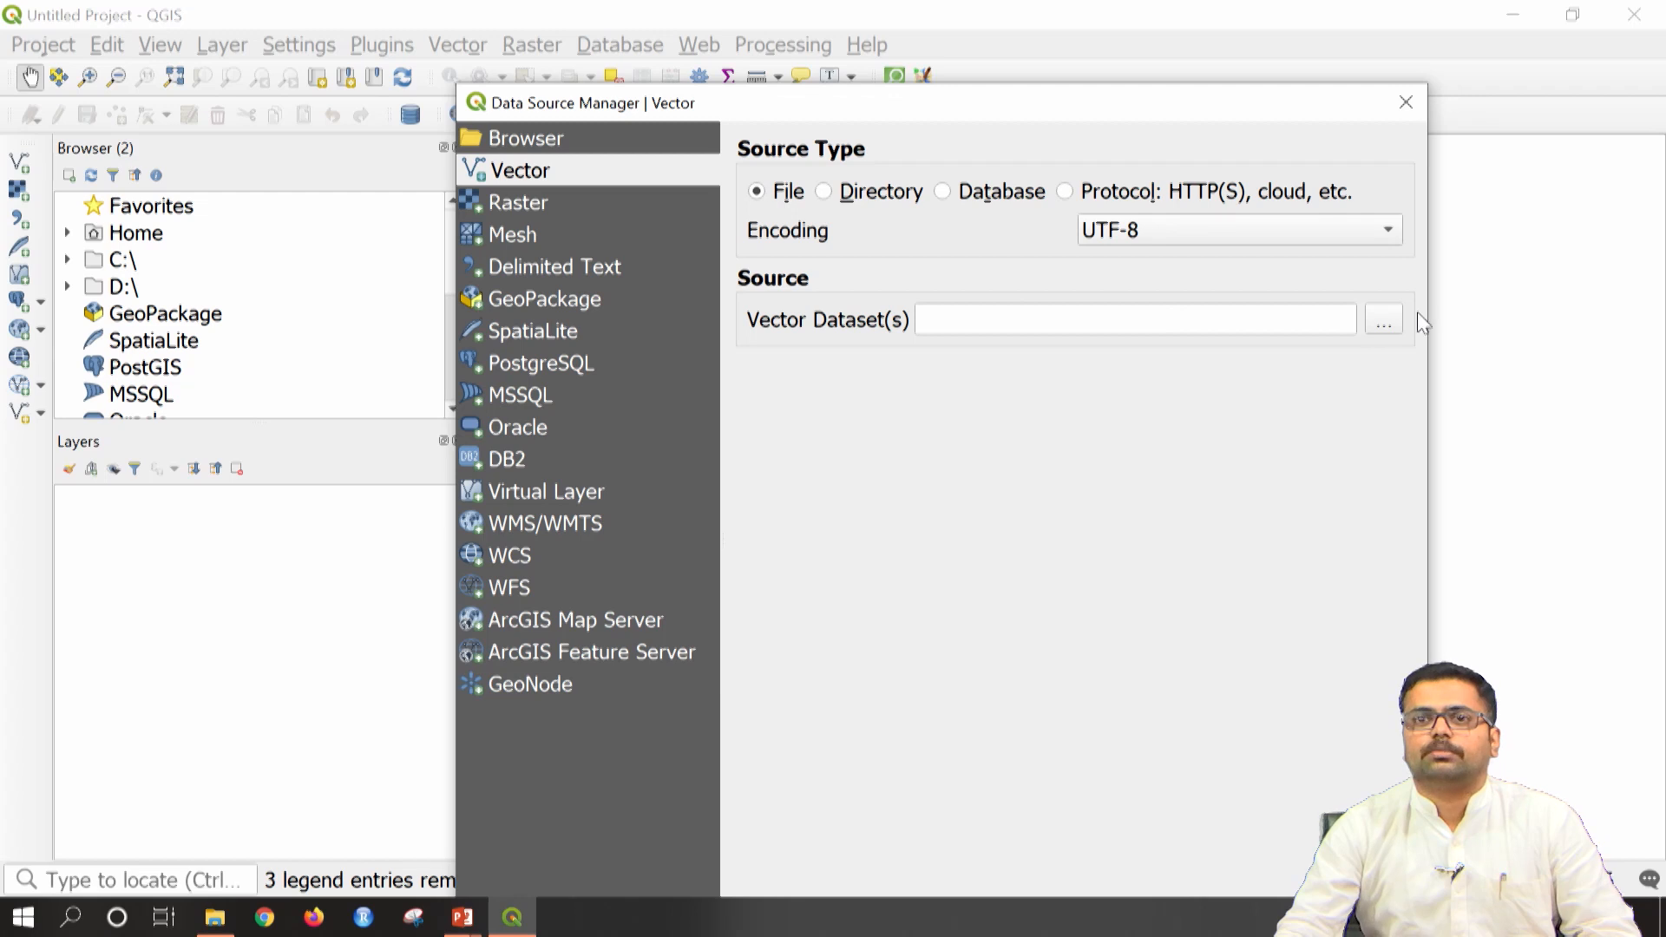
# Step: Add the Dist and Rainfall shapefiles from the Datasets_for_NPTEL Vector folder to the project as vector layers
pyautogui.click(1399, 318)
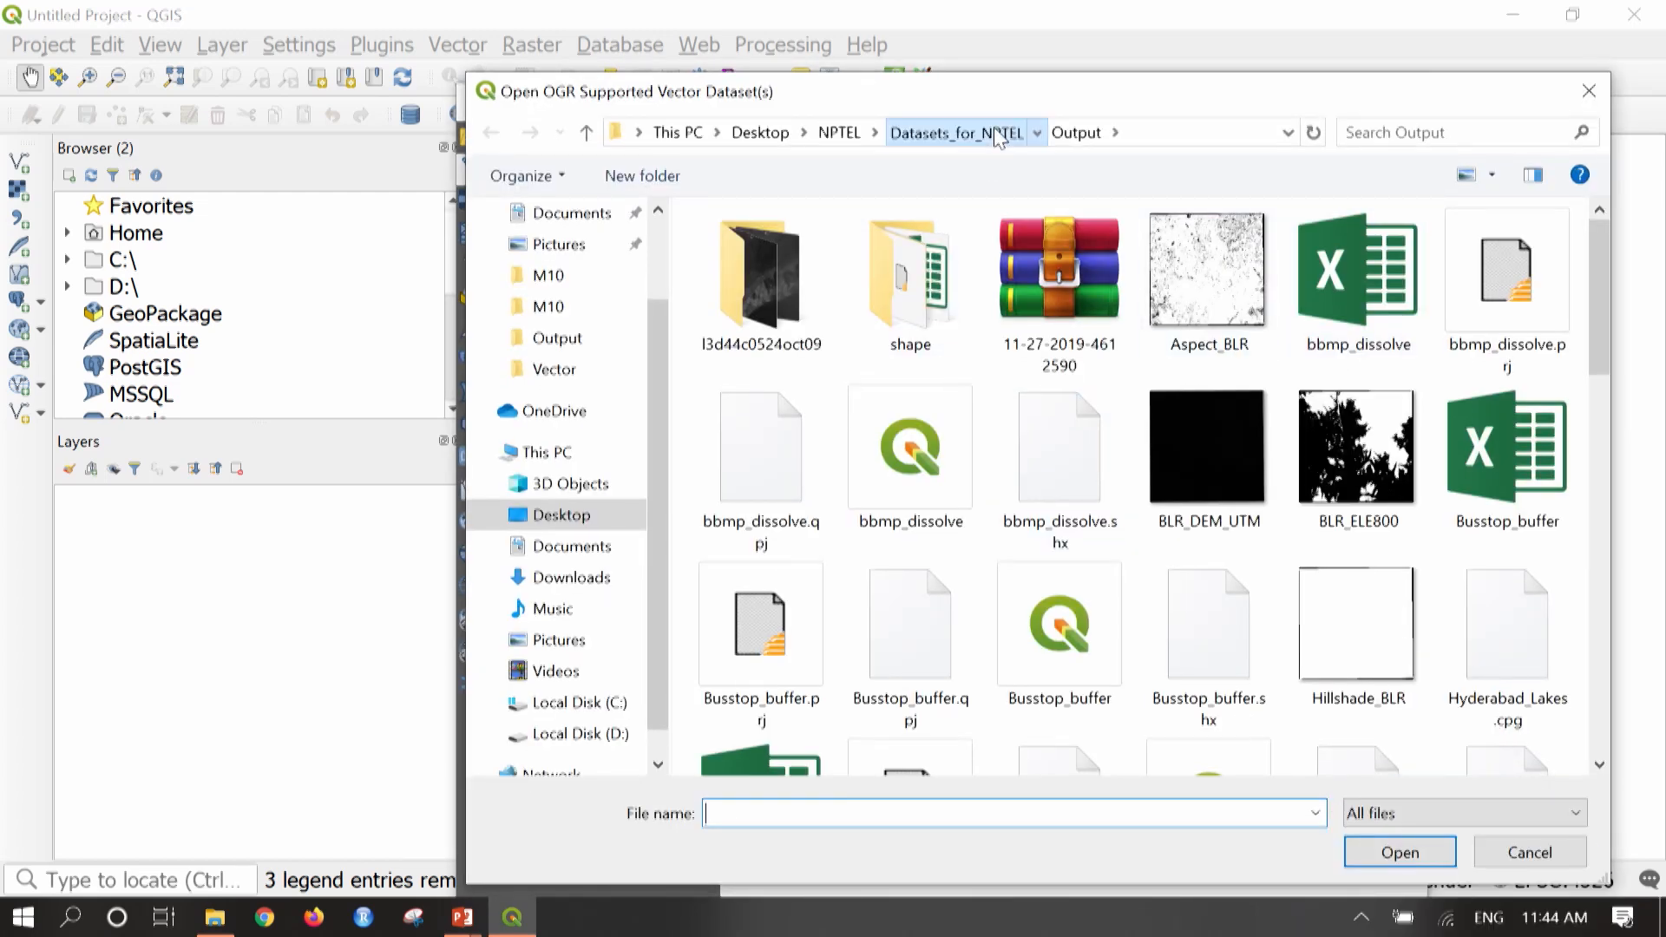
pyautogui.click(996, 136)
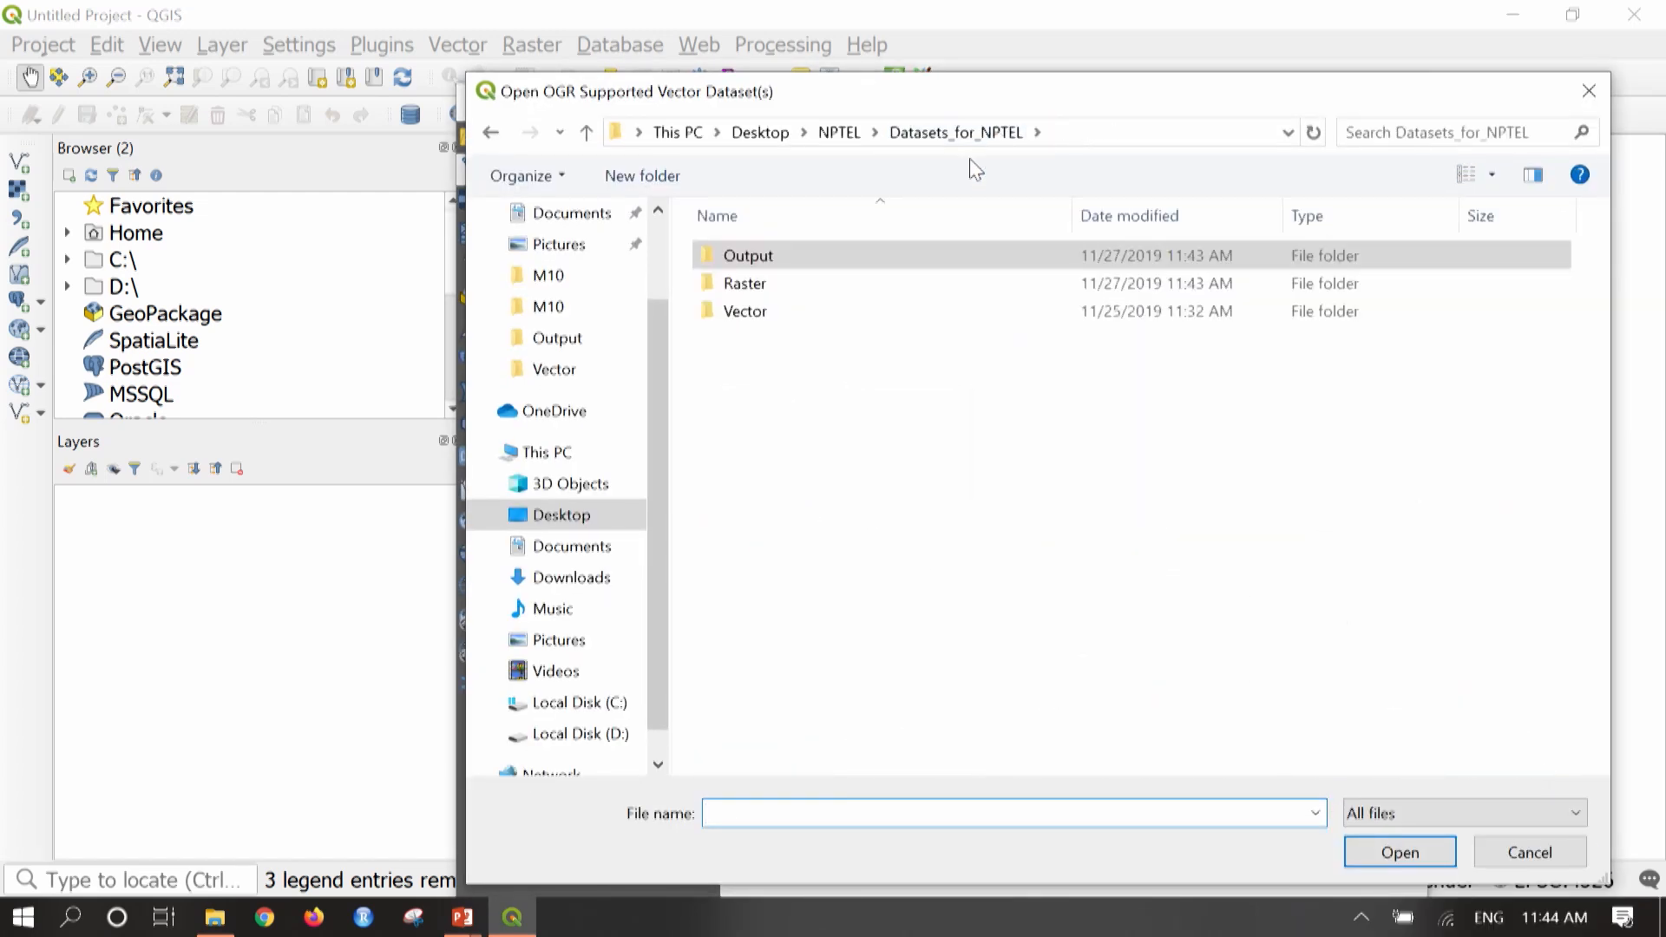
pyautogui.doubleClick(746, 310)
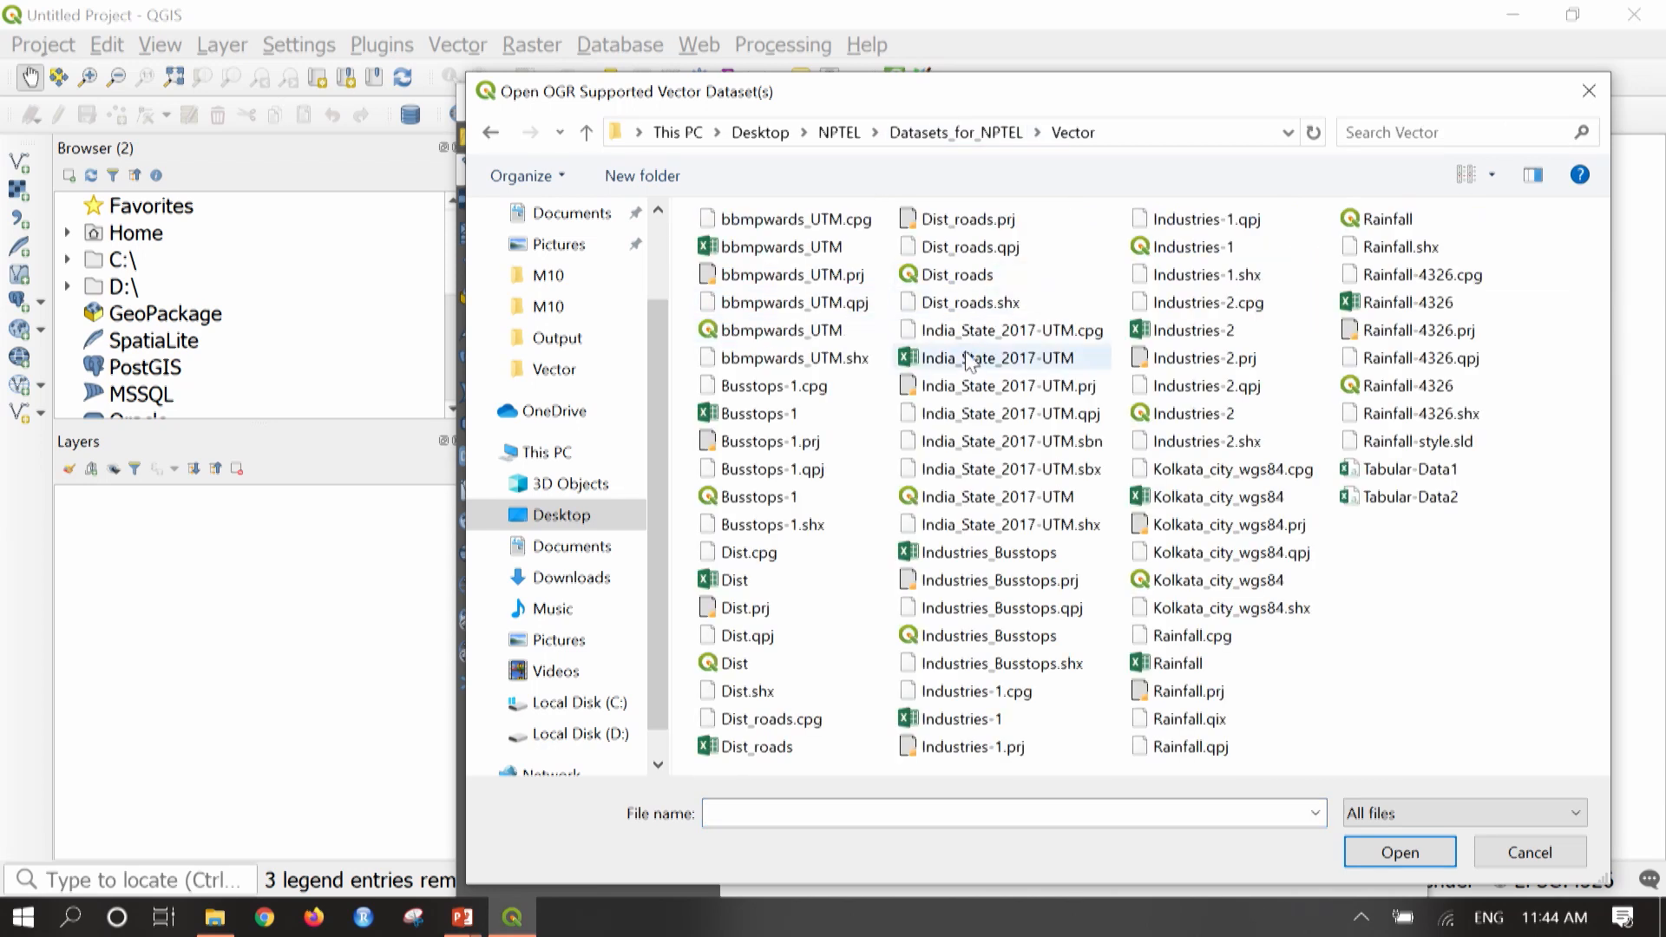
pyautogui.click(763, 667)
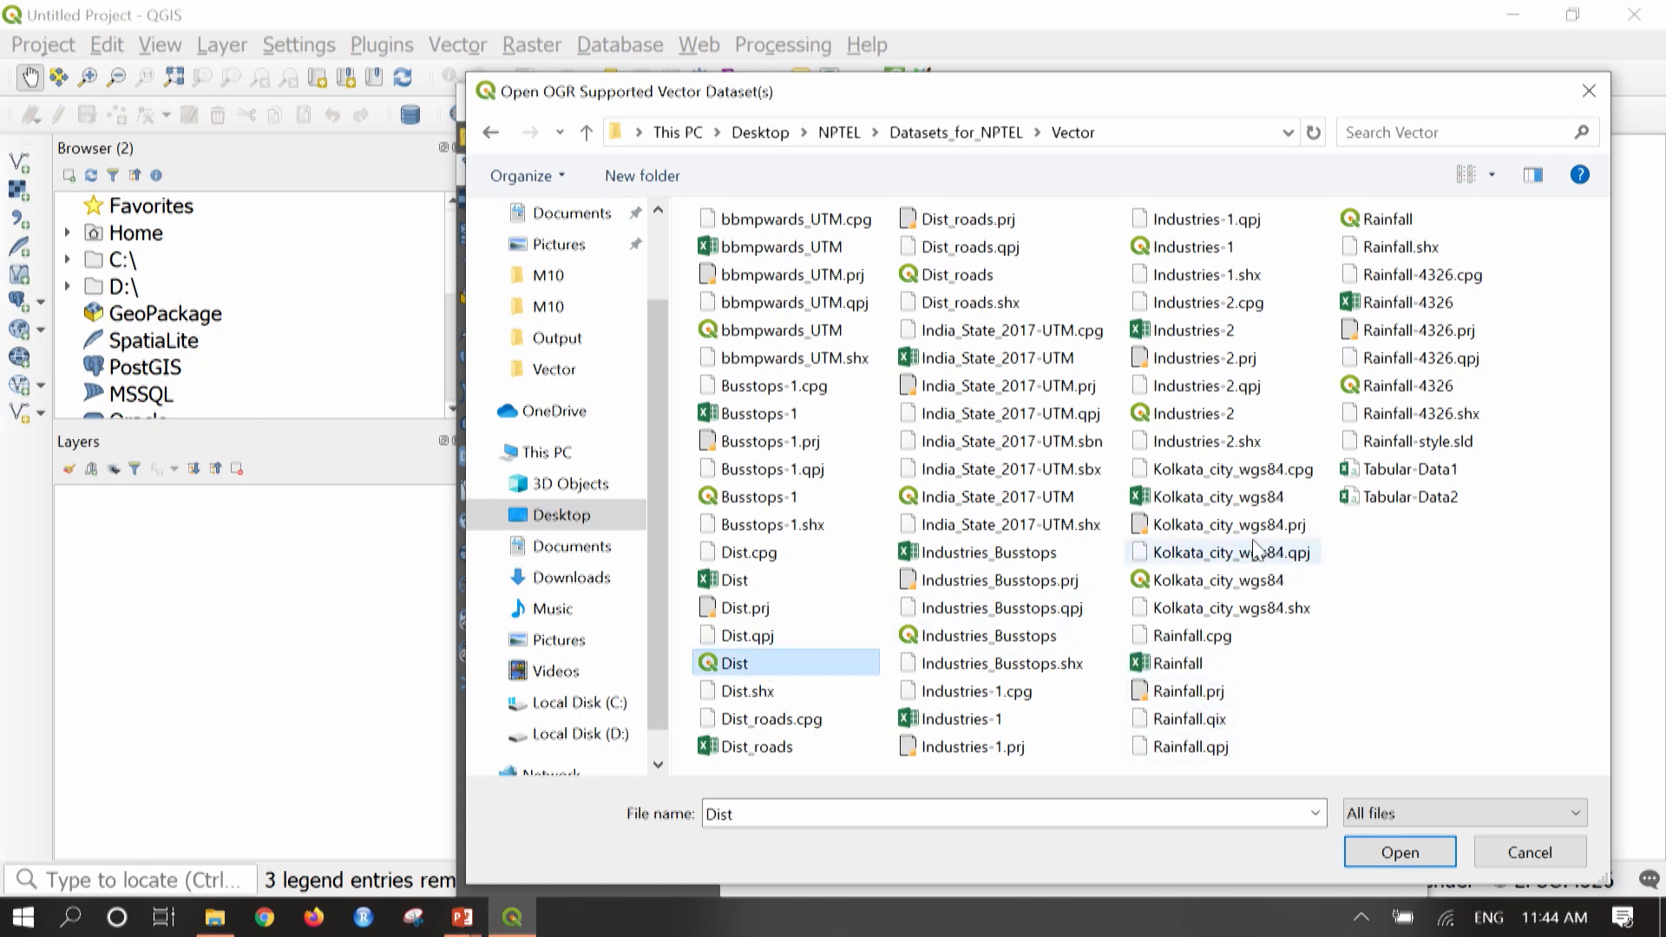
pyautogui.keyDown('ctrl'); pyautogui.click(1396, 220); pyautogui.keyUp('ctrl')
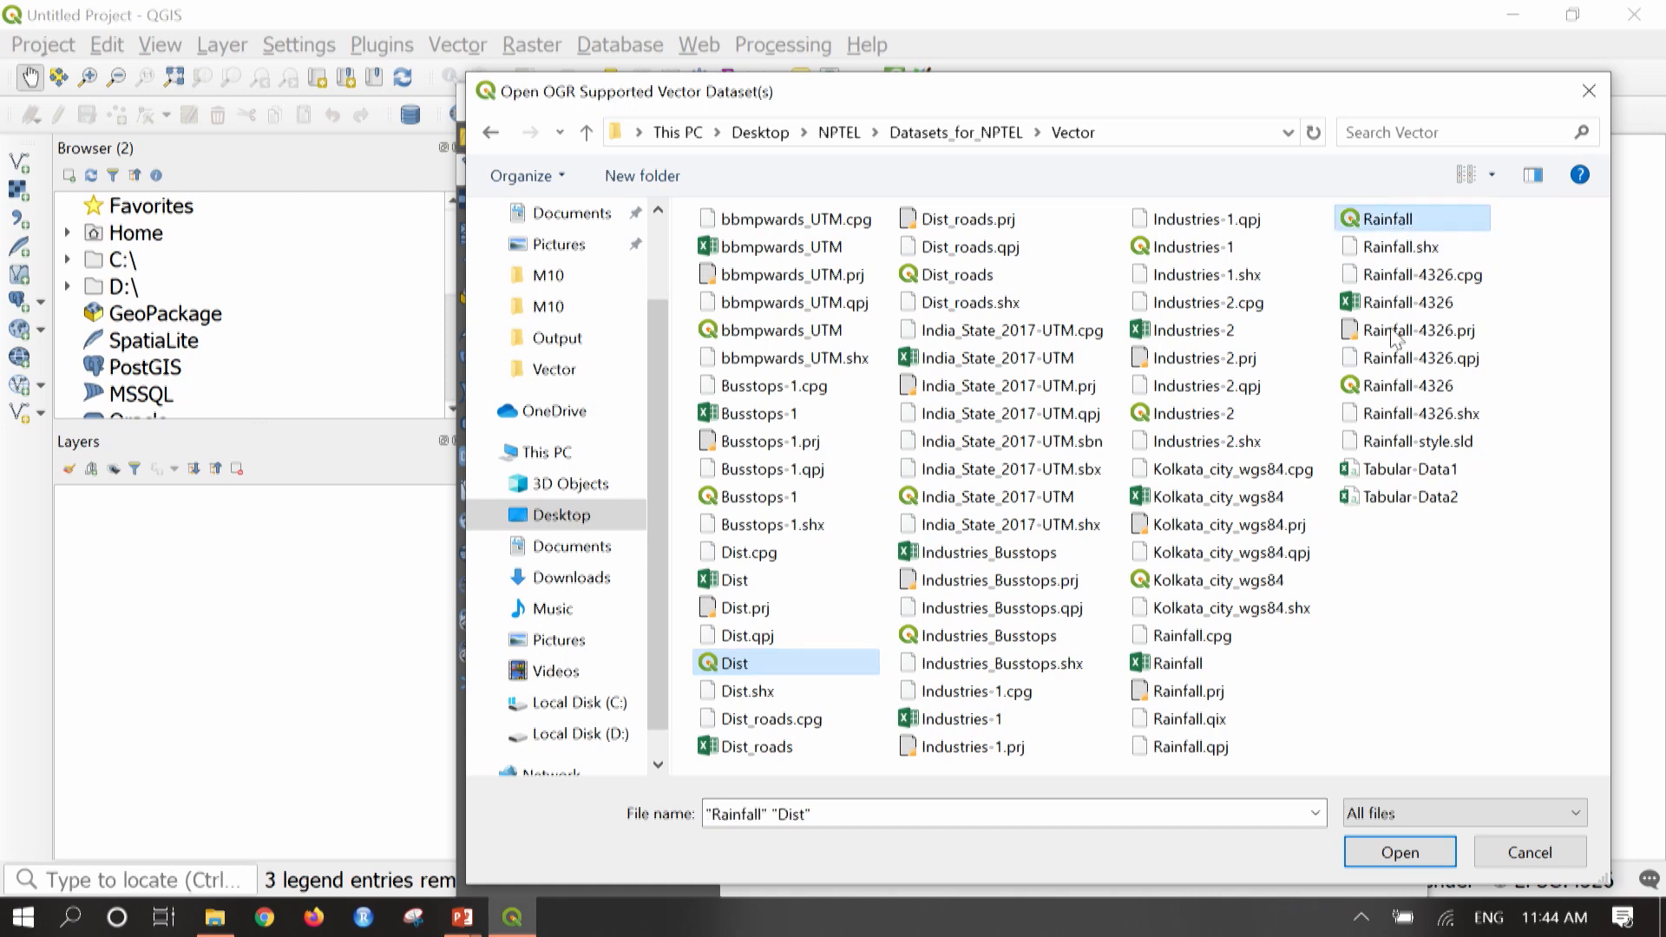
pyautogui.click(1433, 858)
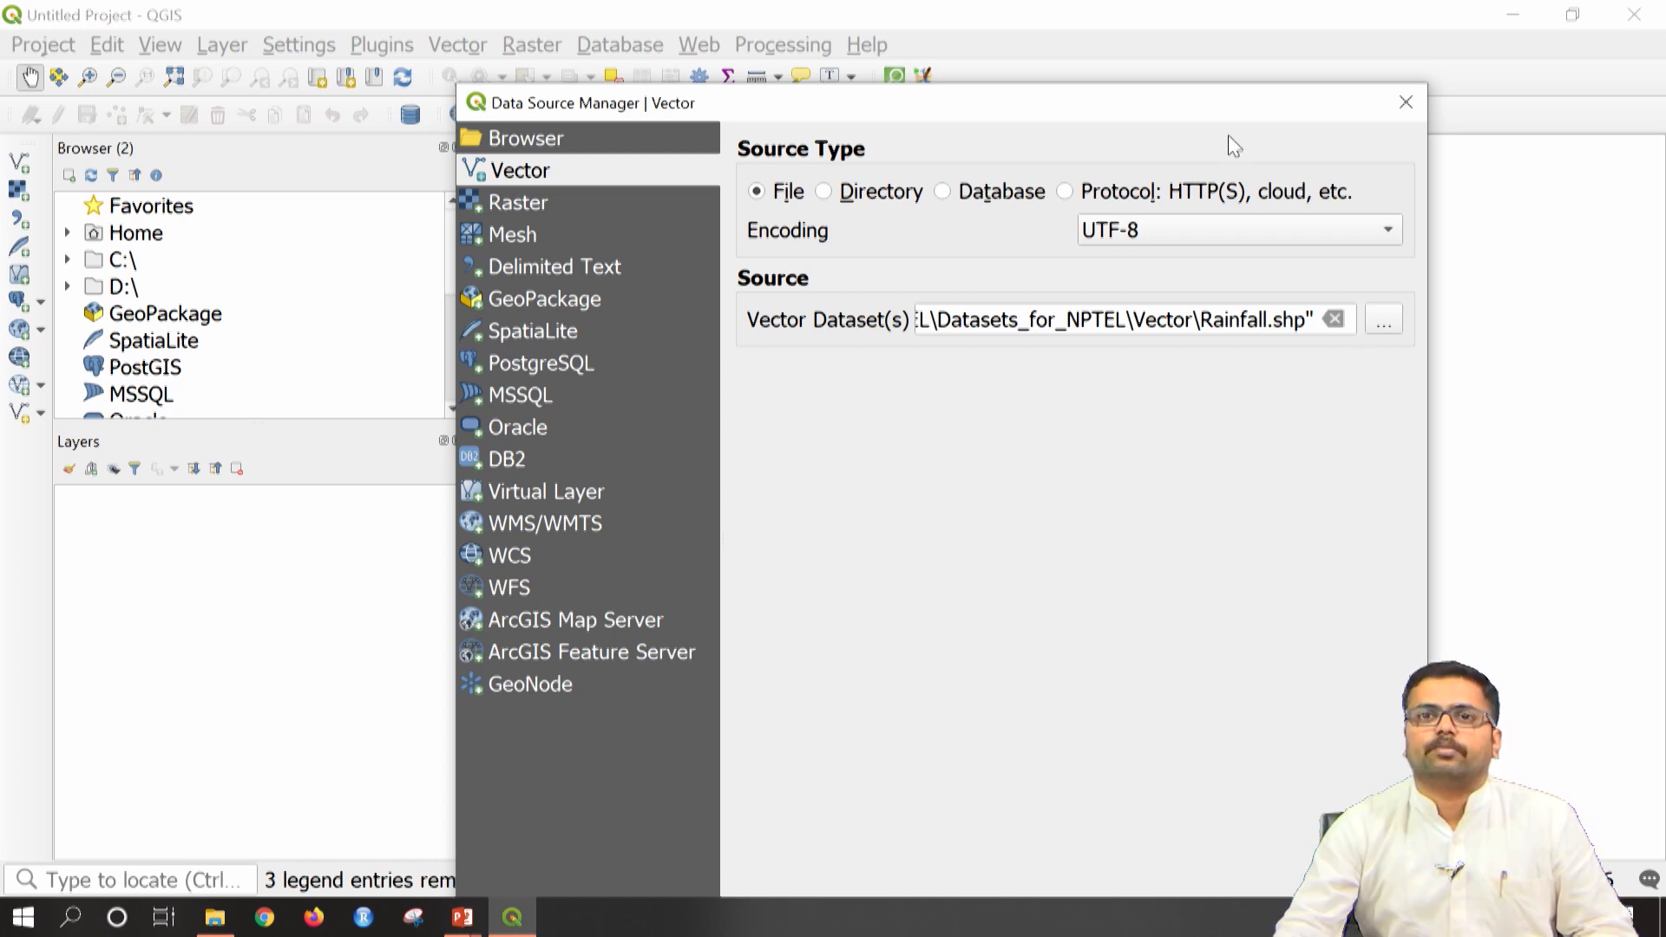
pyautogui.moveTo(1232, 124); pyautogui.dragTo(965, 42)
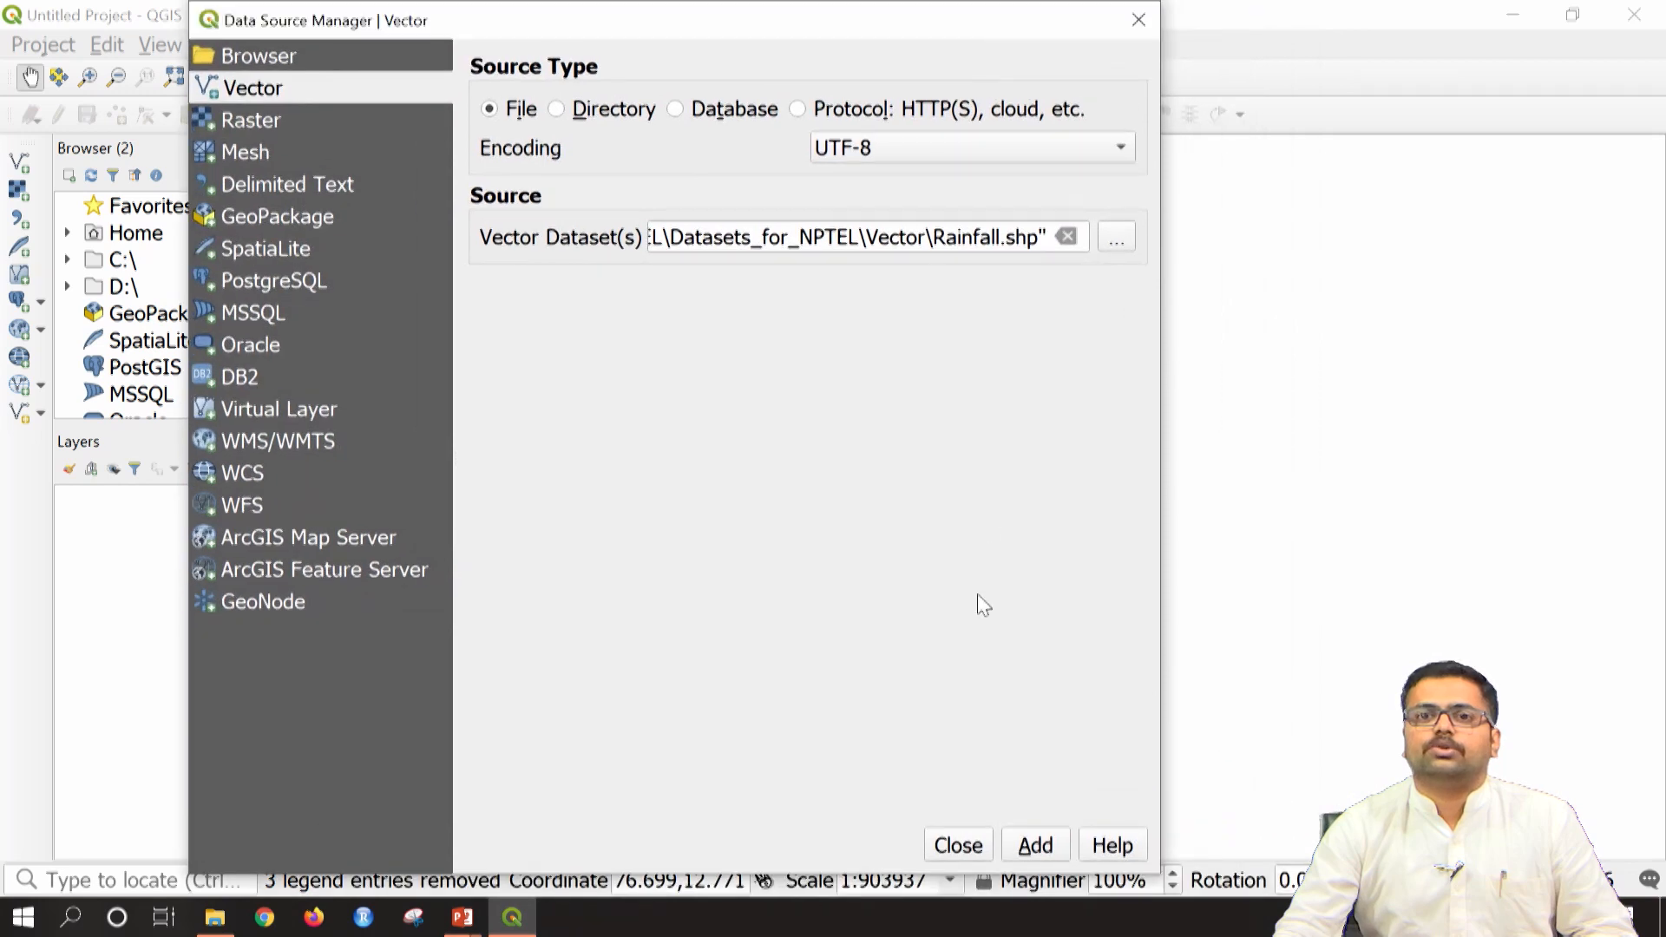
pyautogui.click(1042, 840)
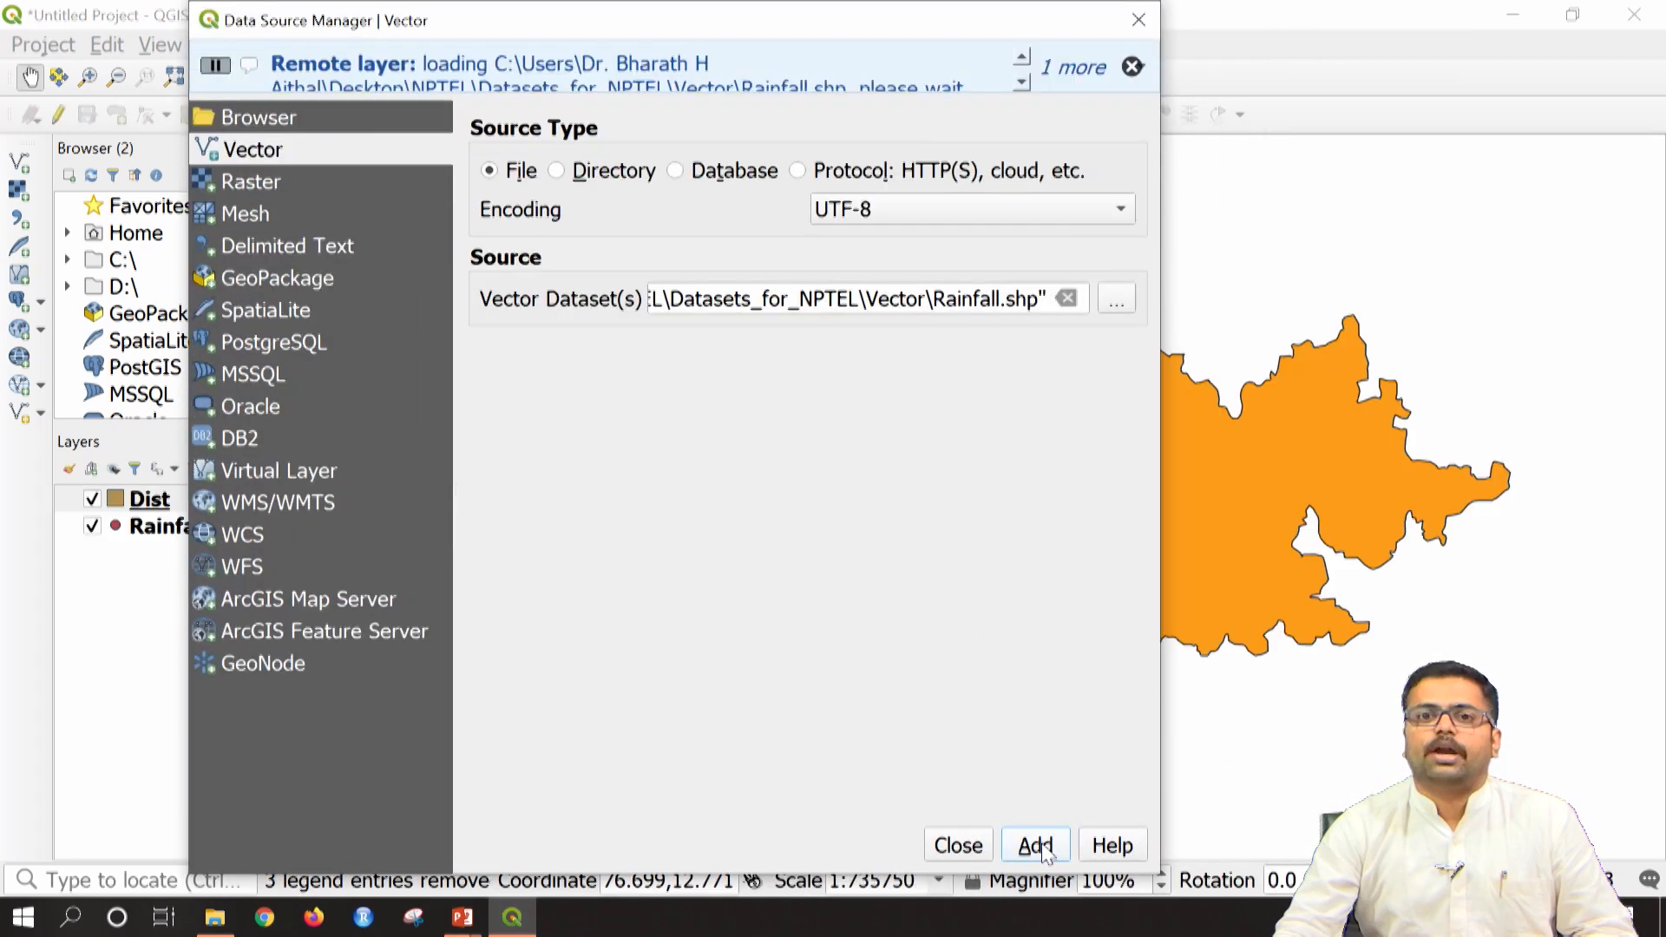
# Step: Close the data source dialog and reorder the layers so the Rainfall points draw above the Dist polygon
pyautogui.click(959, 844)
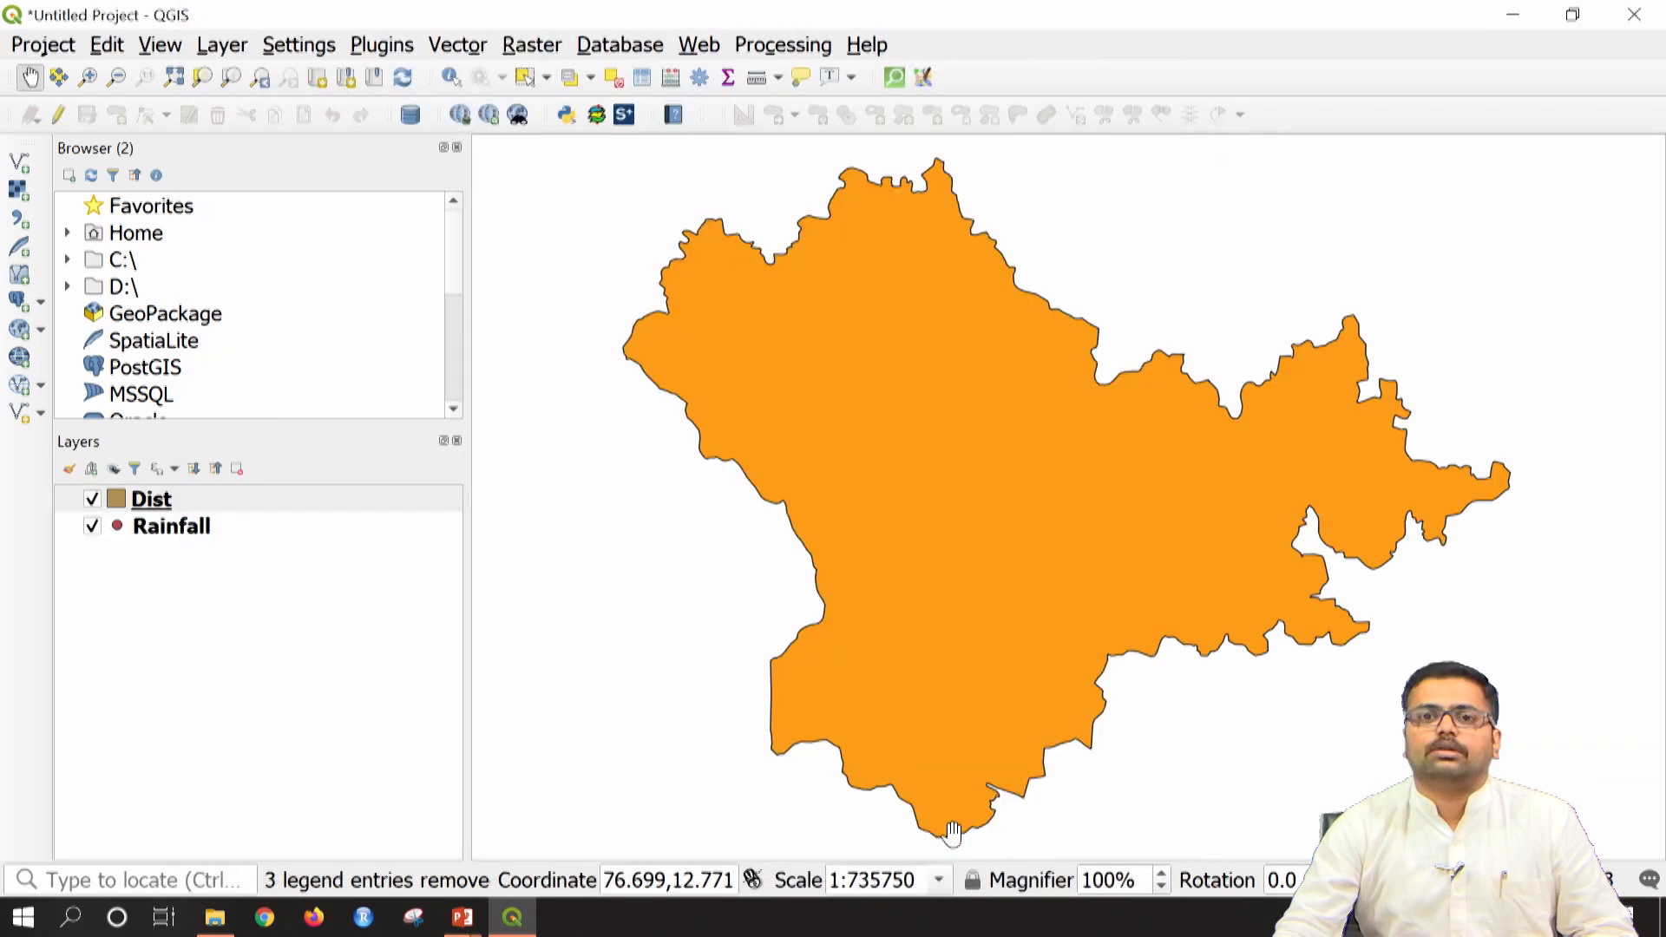
pyautogui.moveTo(259, 498); pyautogui.dragTo(260, 588)
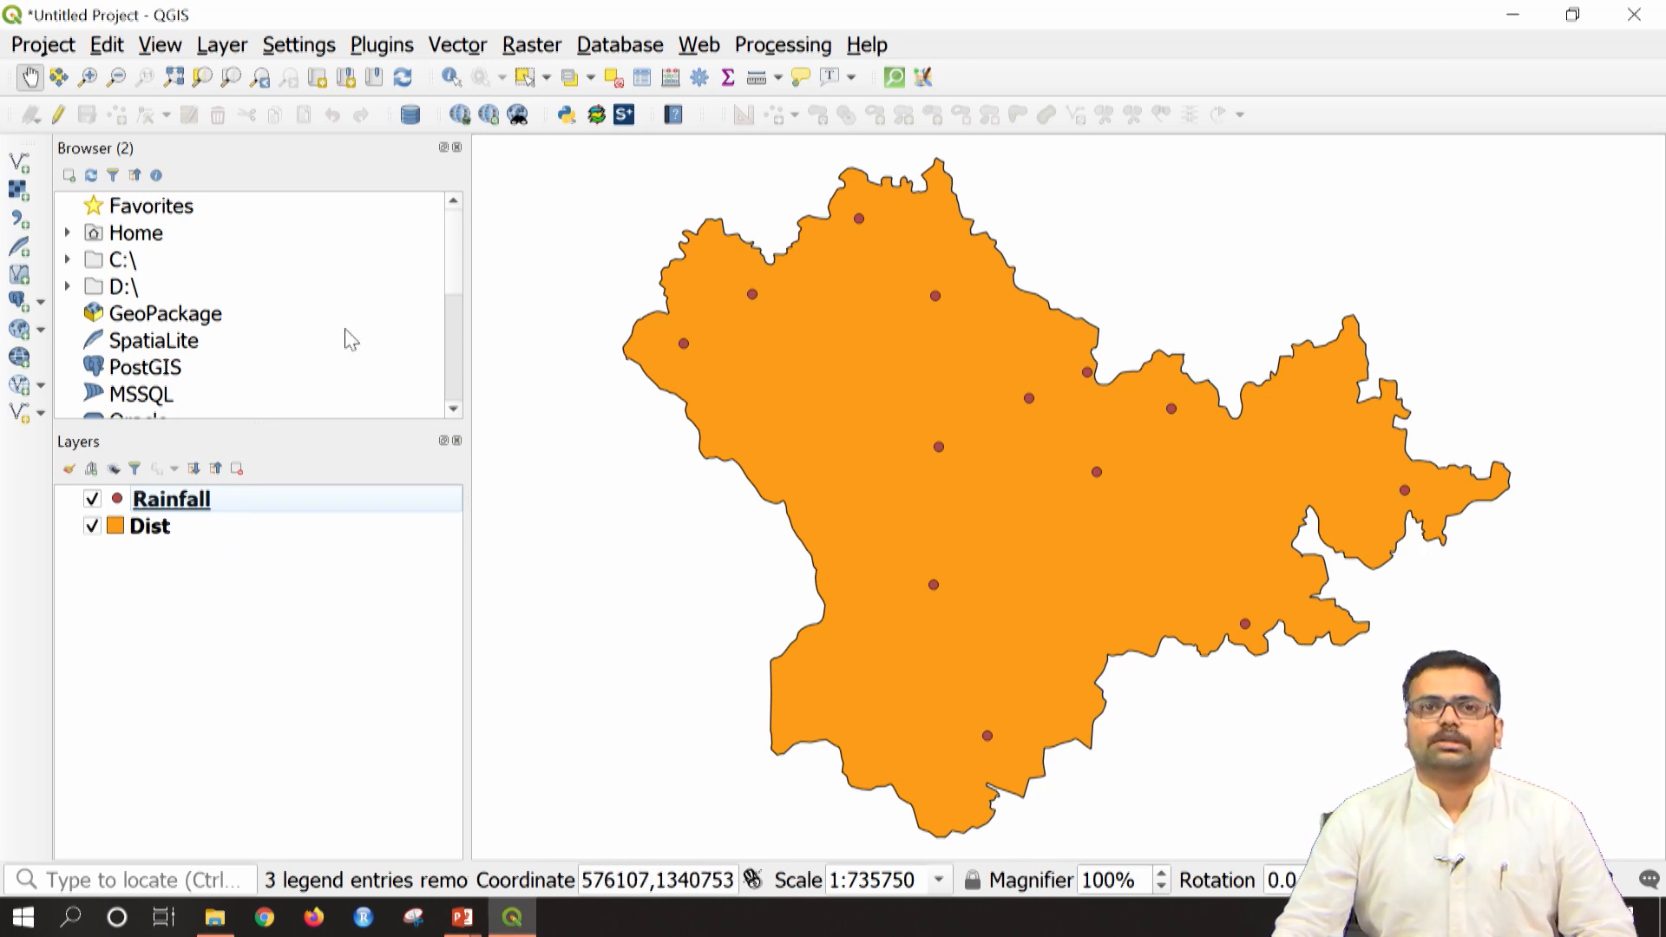
pyautogui.click(529, 45)
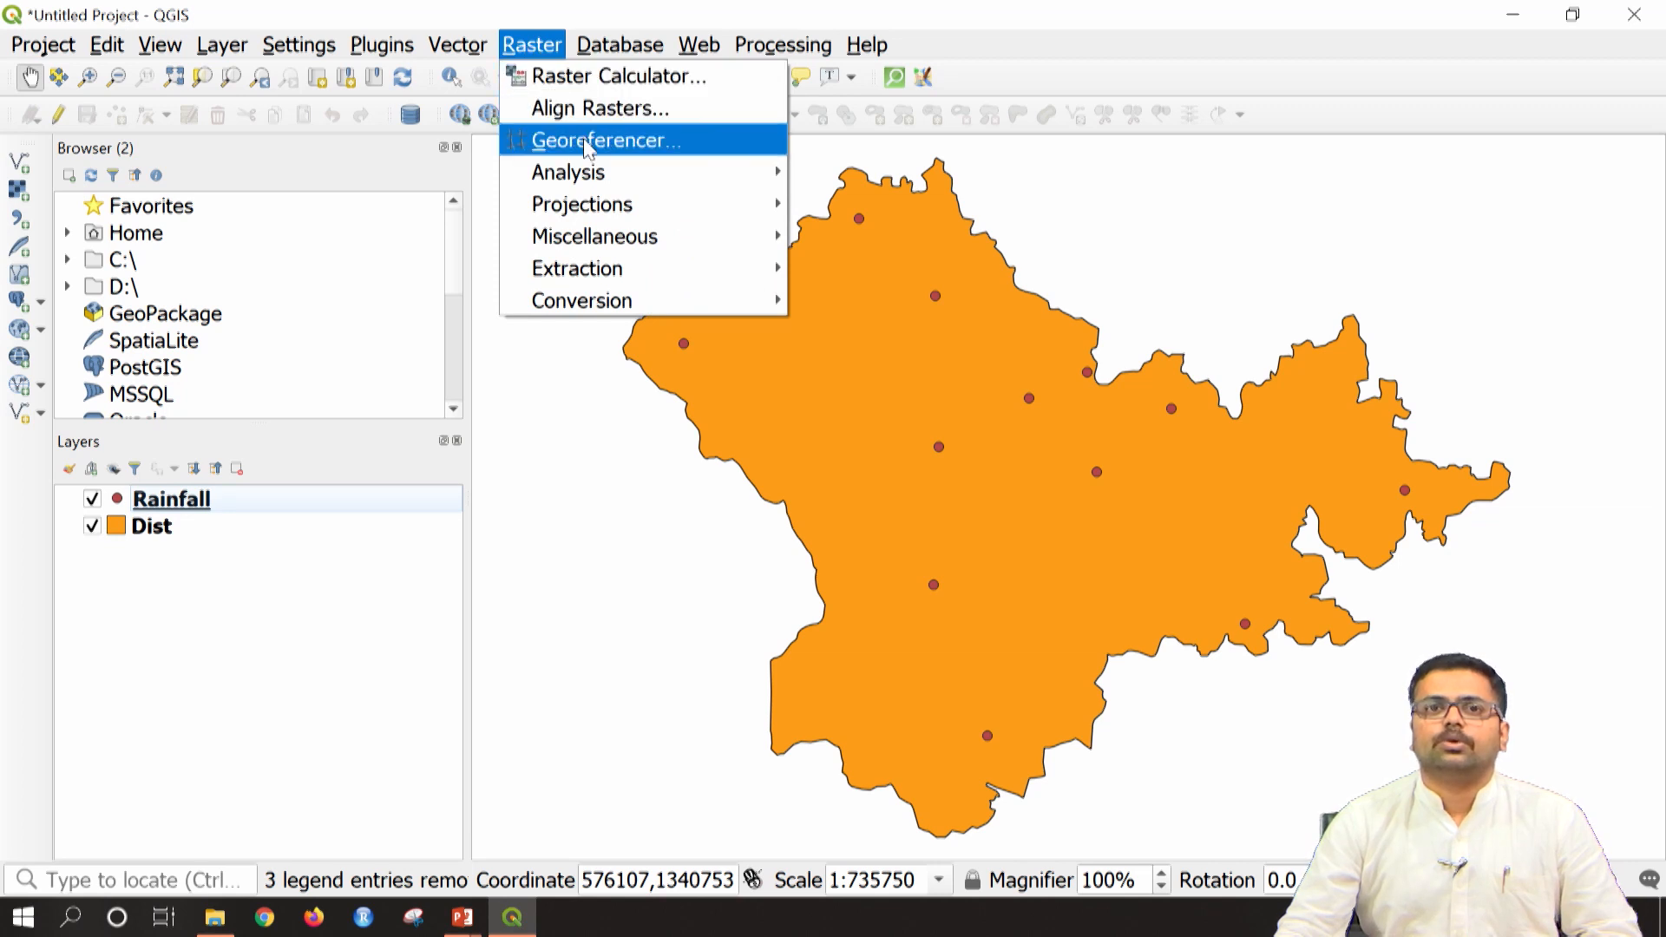
pyautogui.moveTo(612, 179)
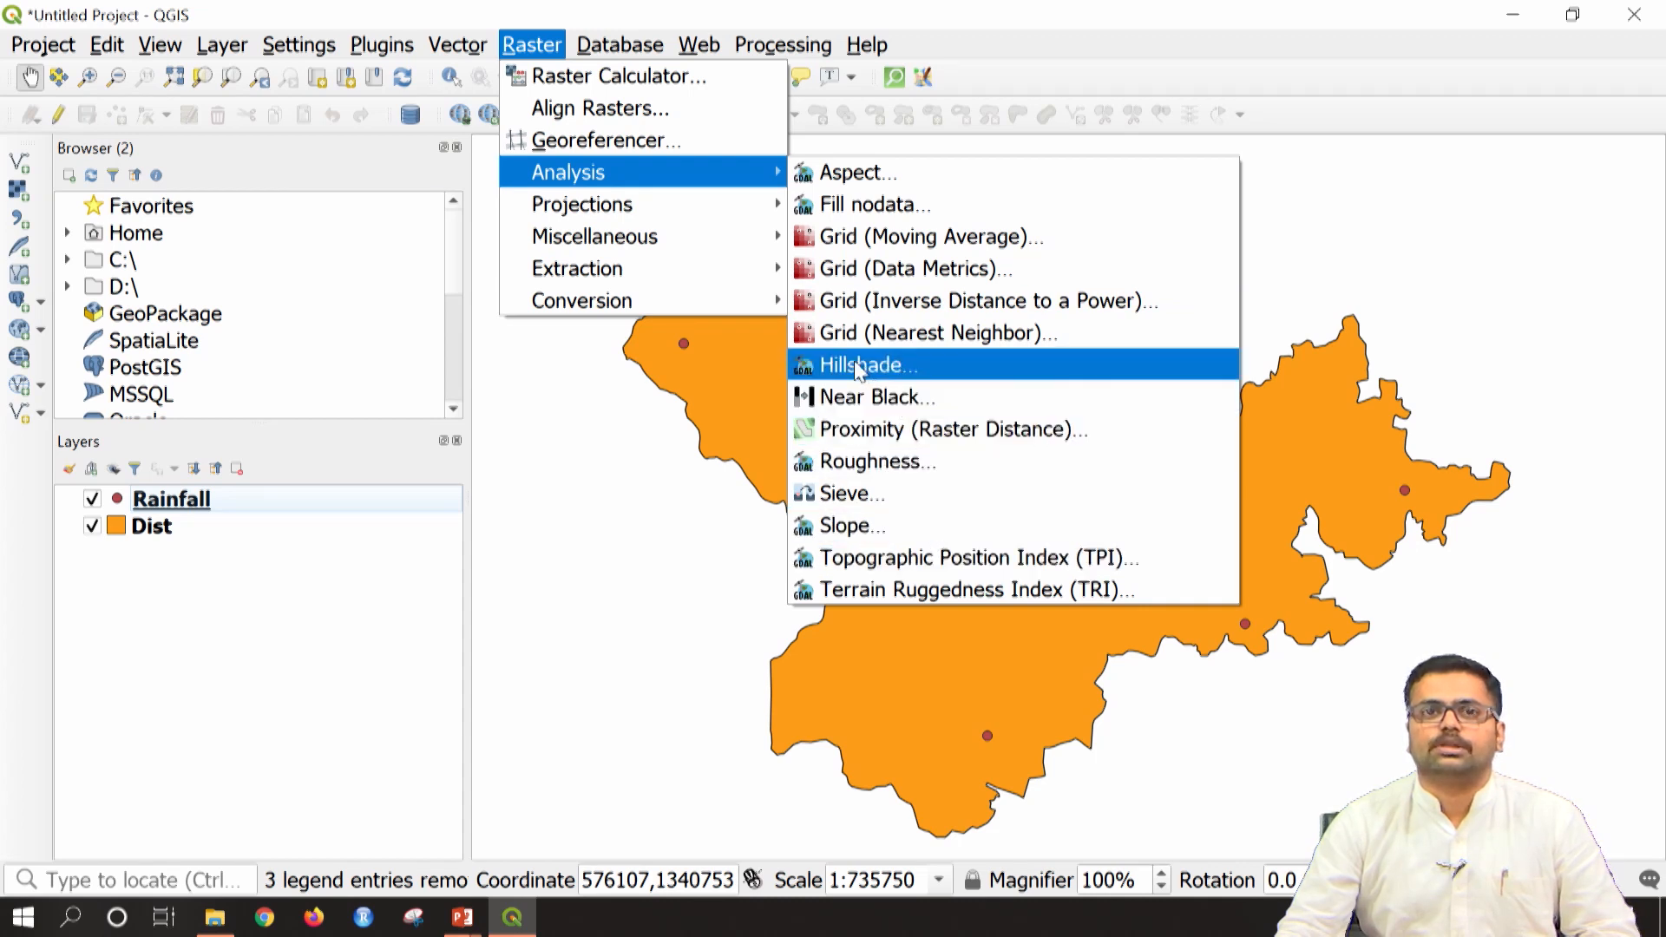
pyautogui.moveTo(745, 248)
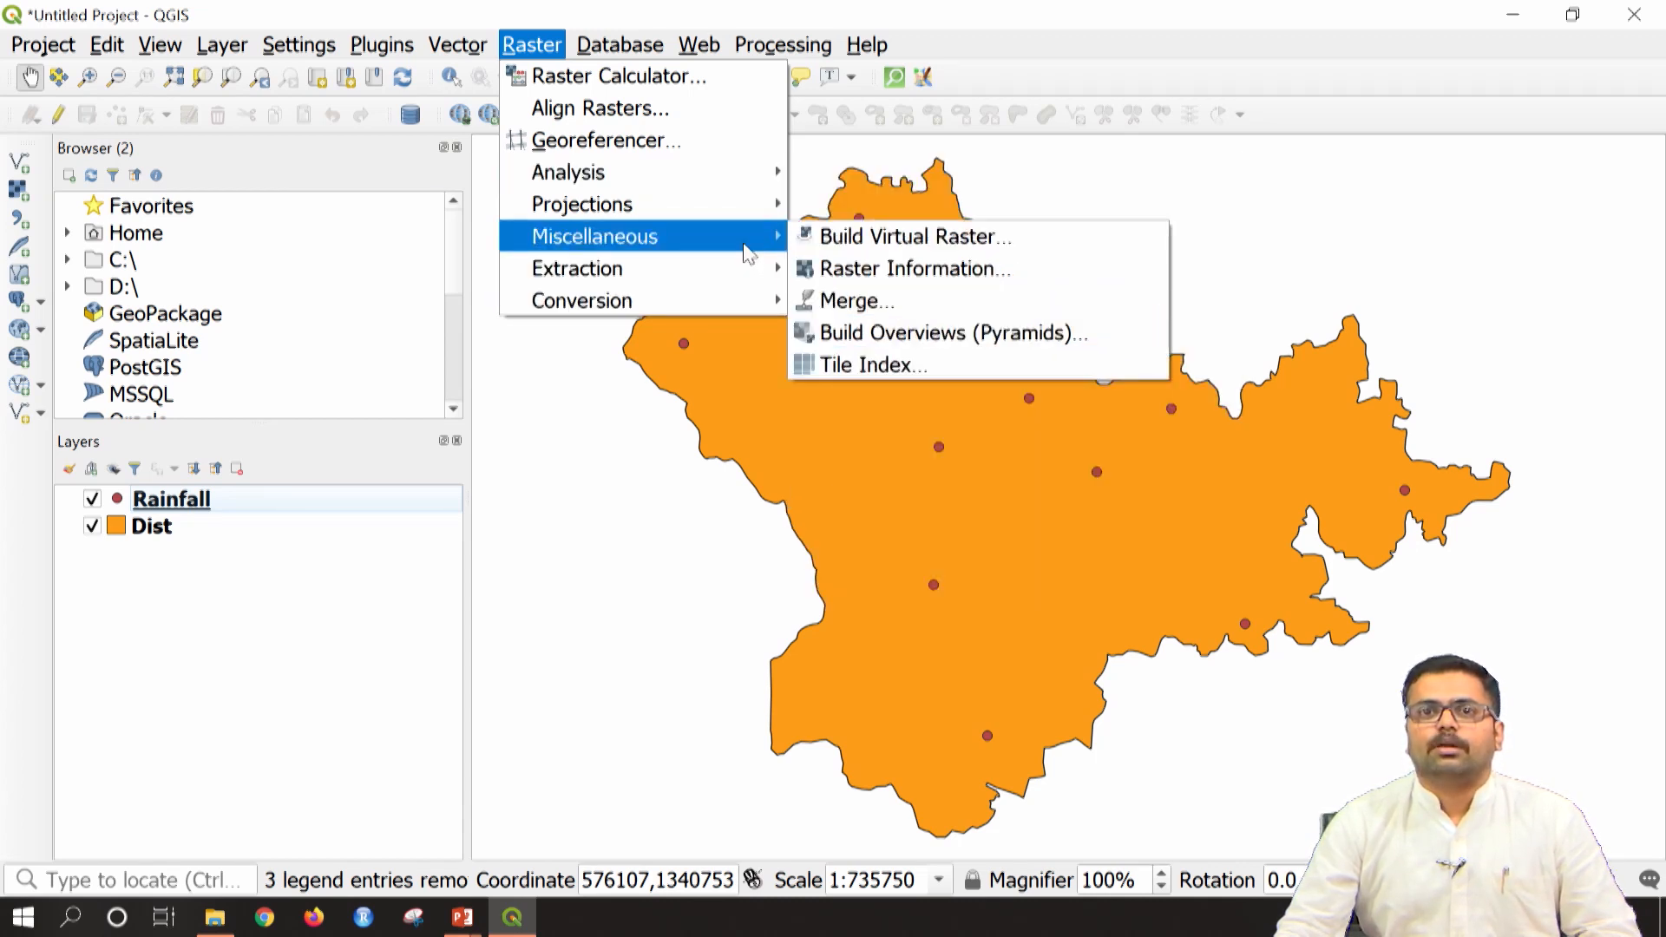
pyautogui.moveTo(729, 193)
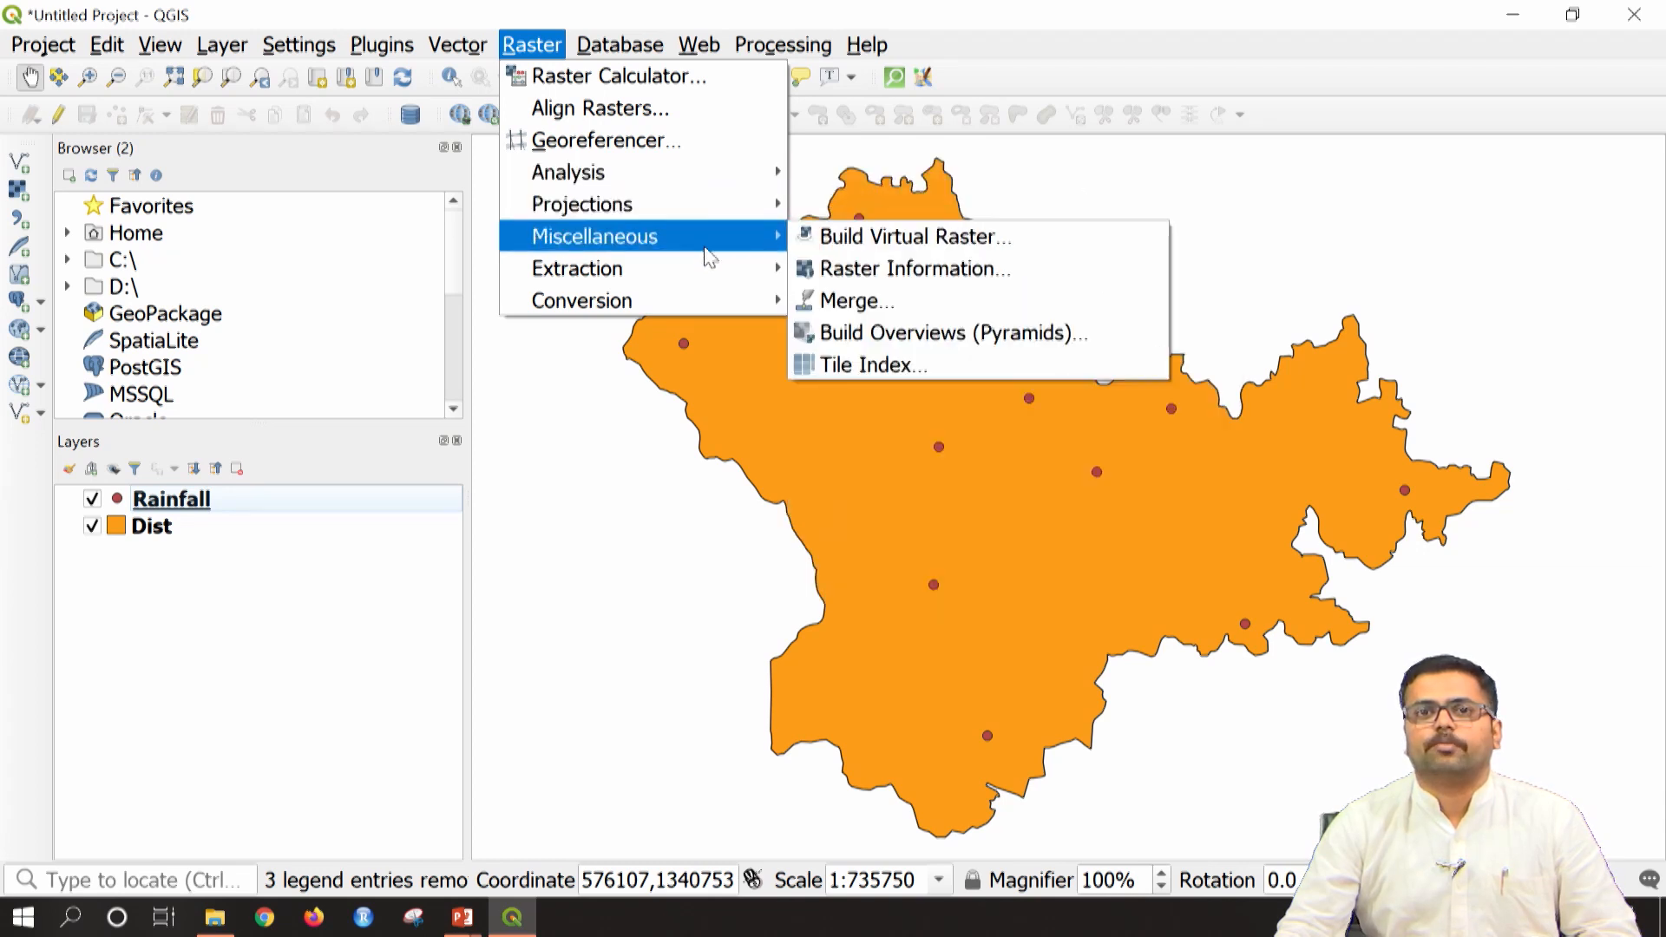
pyautogui.moveTo(704, 269)
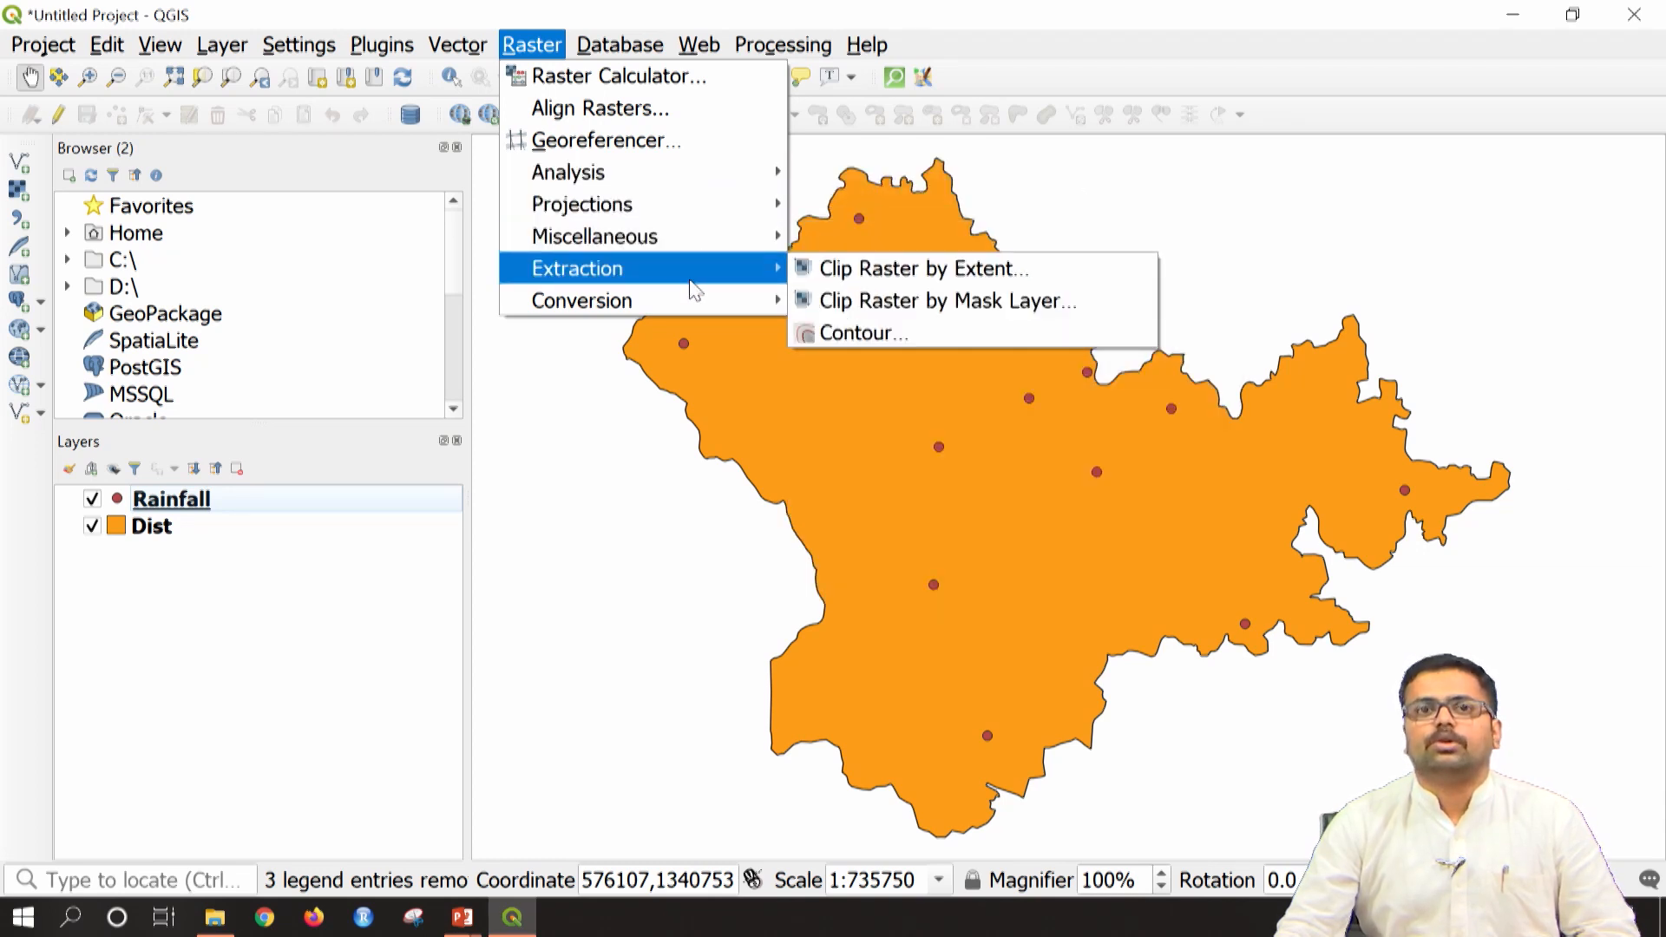
# Step: Search all available plugins for "interpol" and close the plugin manager
pyautogui.moveTo(364, 55)
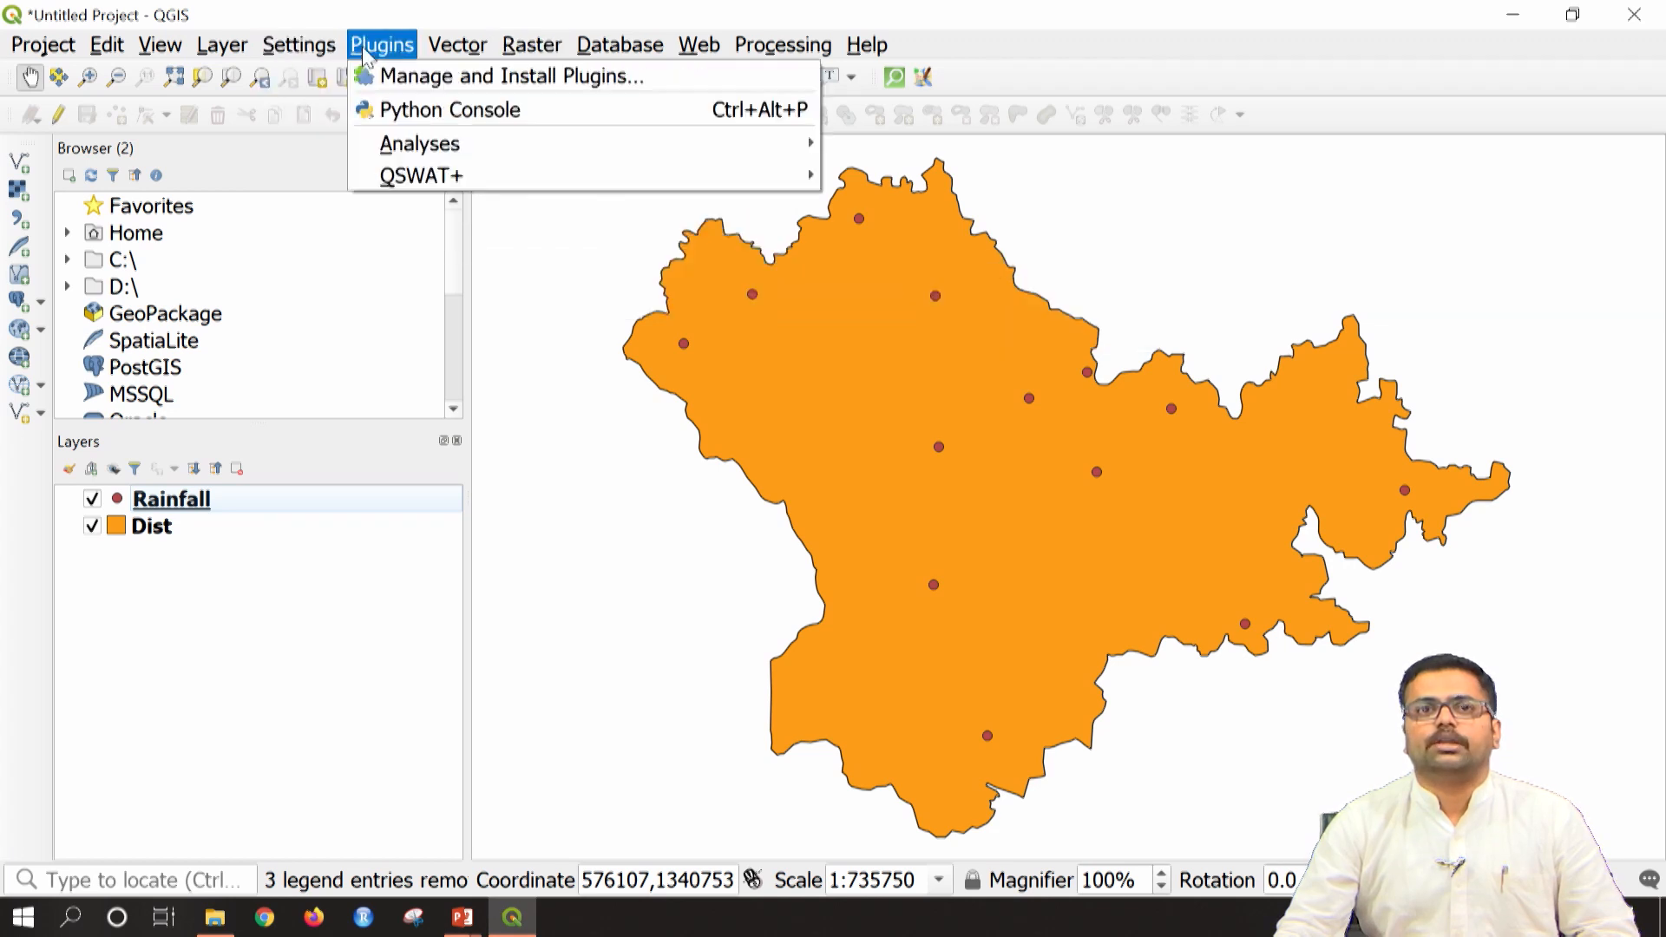
pyautogui.click(386, 77)
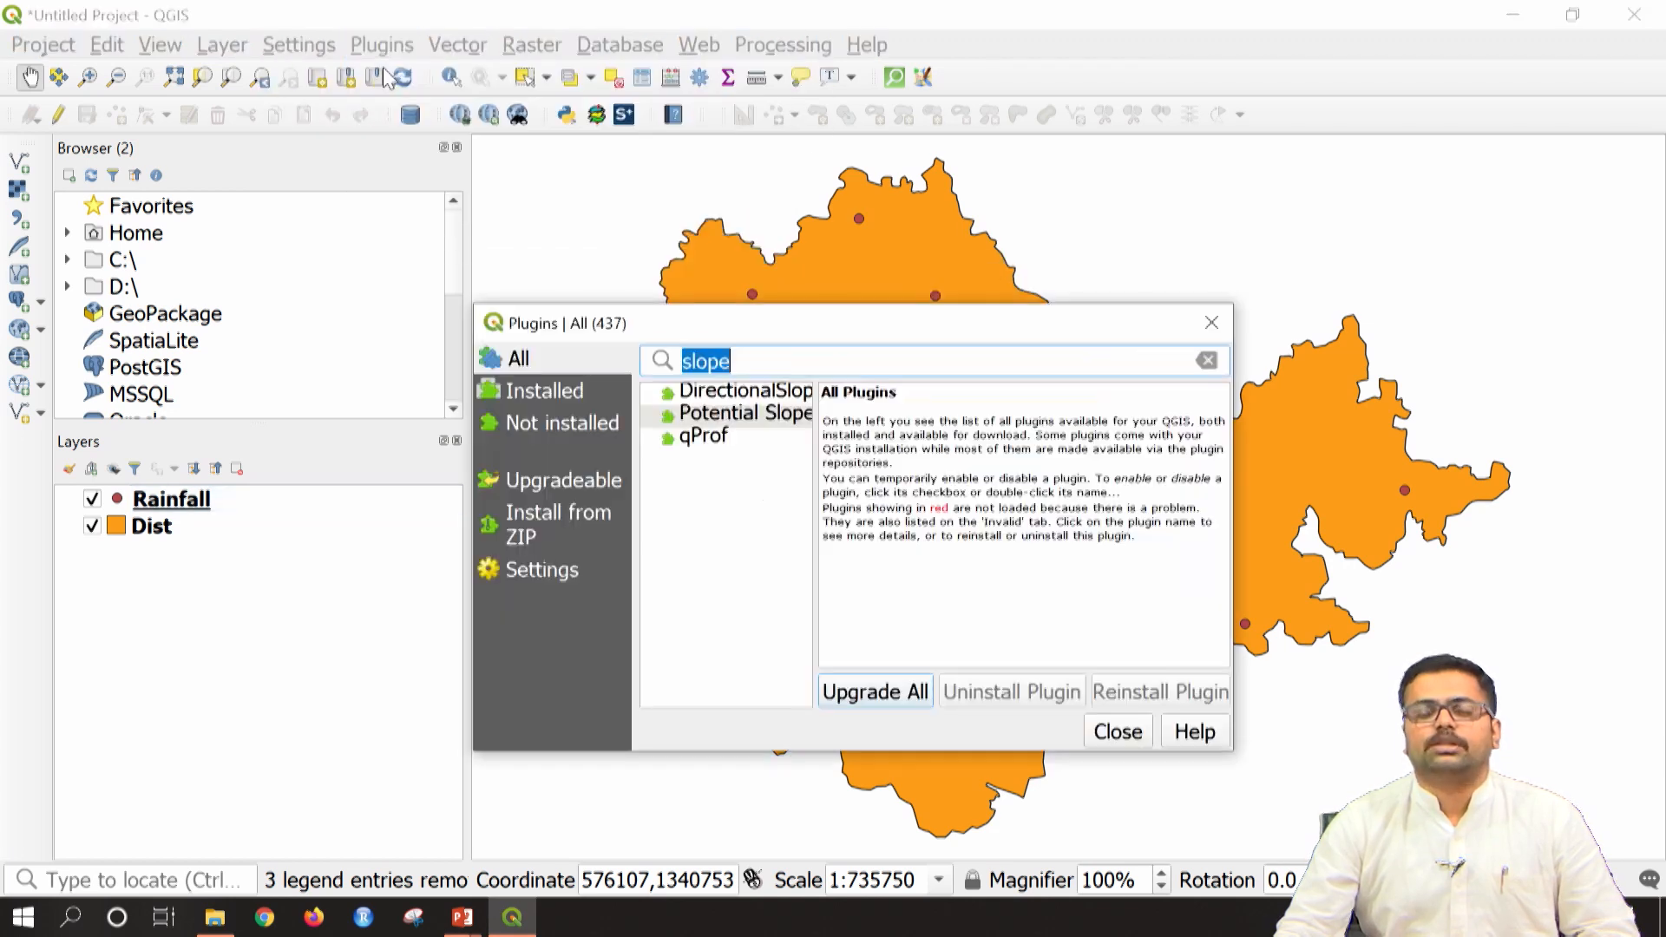
pyautogui.write('i')
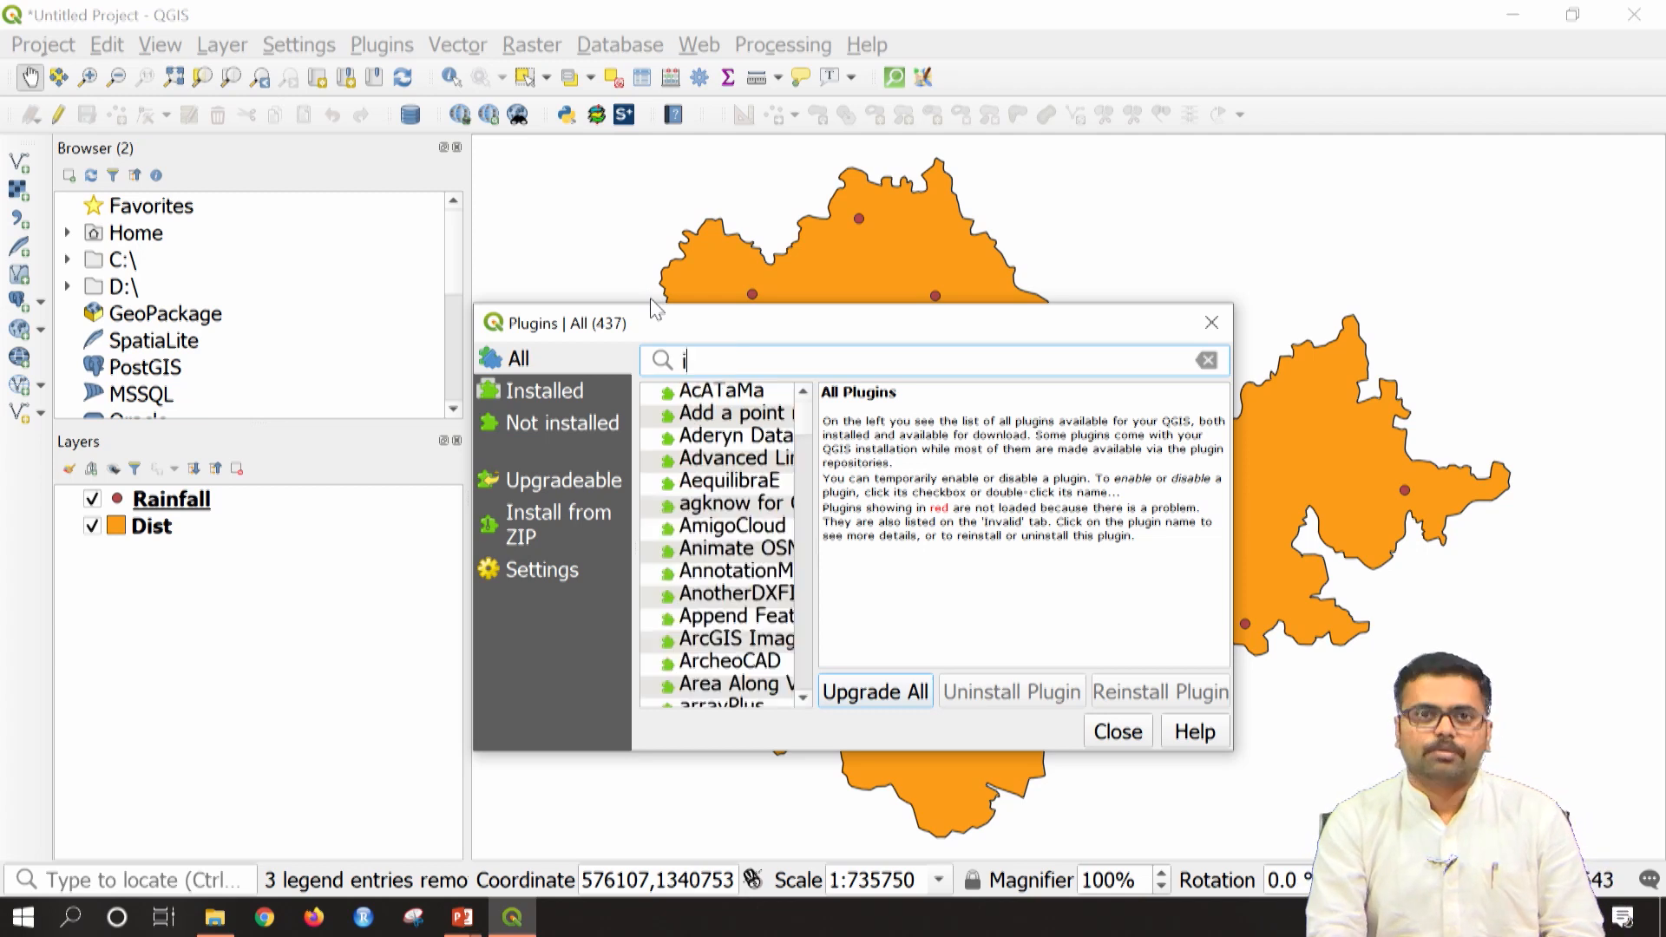
pyautogui.write('nterpol')
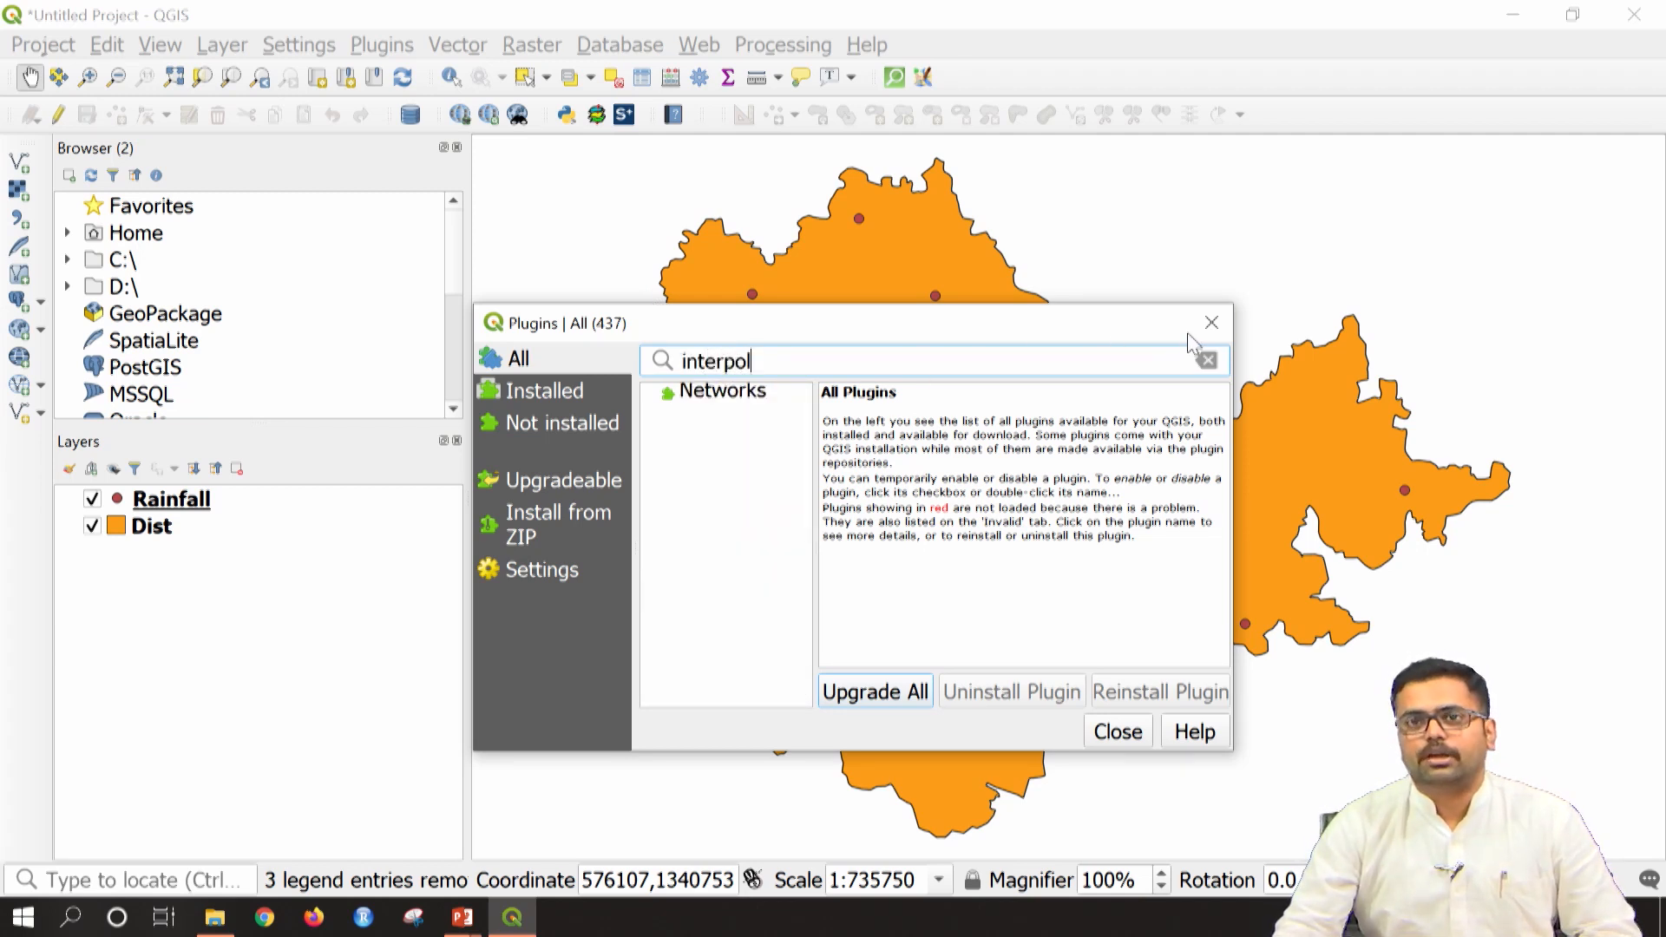
pyautogui.click(1212, 323)
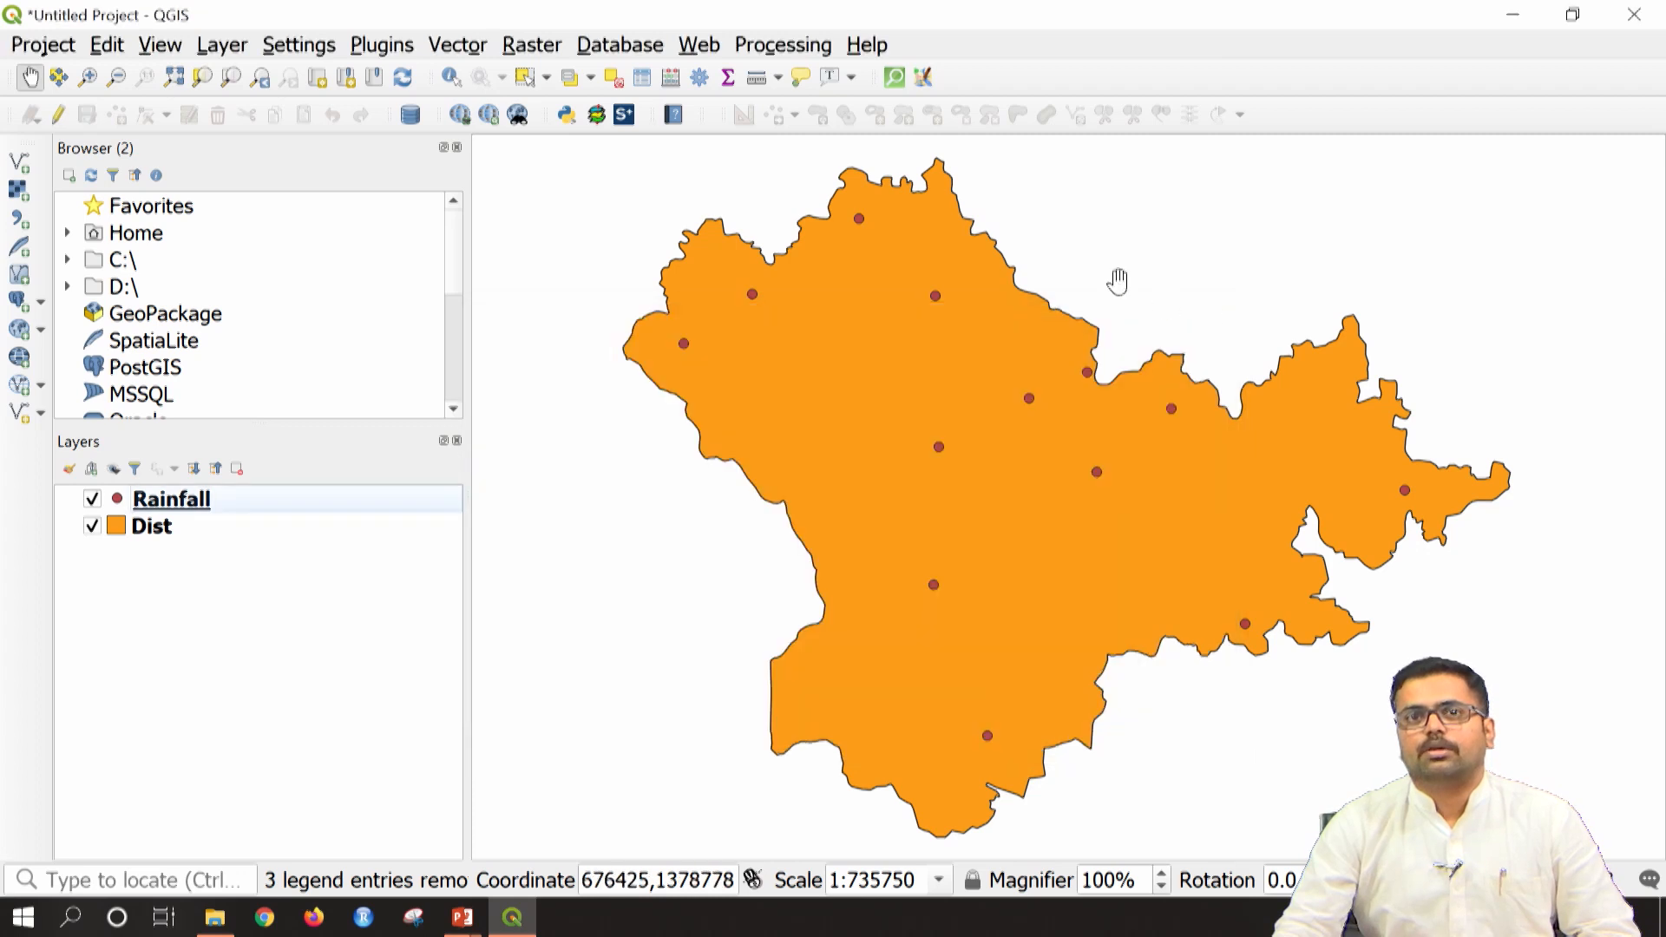
# Step: Search the processing algorithms for "interpo" and open the IDW interpolation tool from the Interpolation group
pyautogui.click(789, 48)
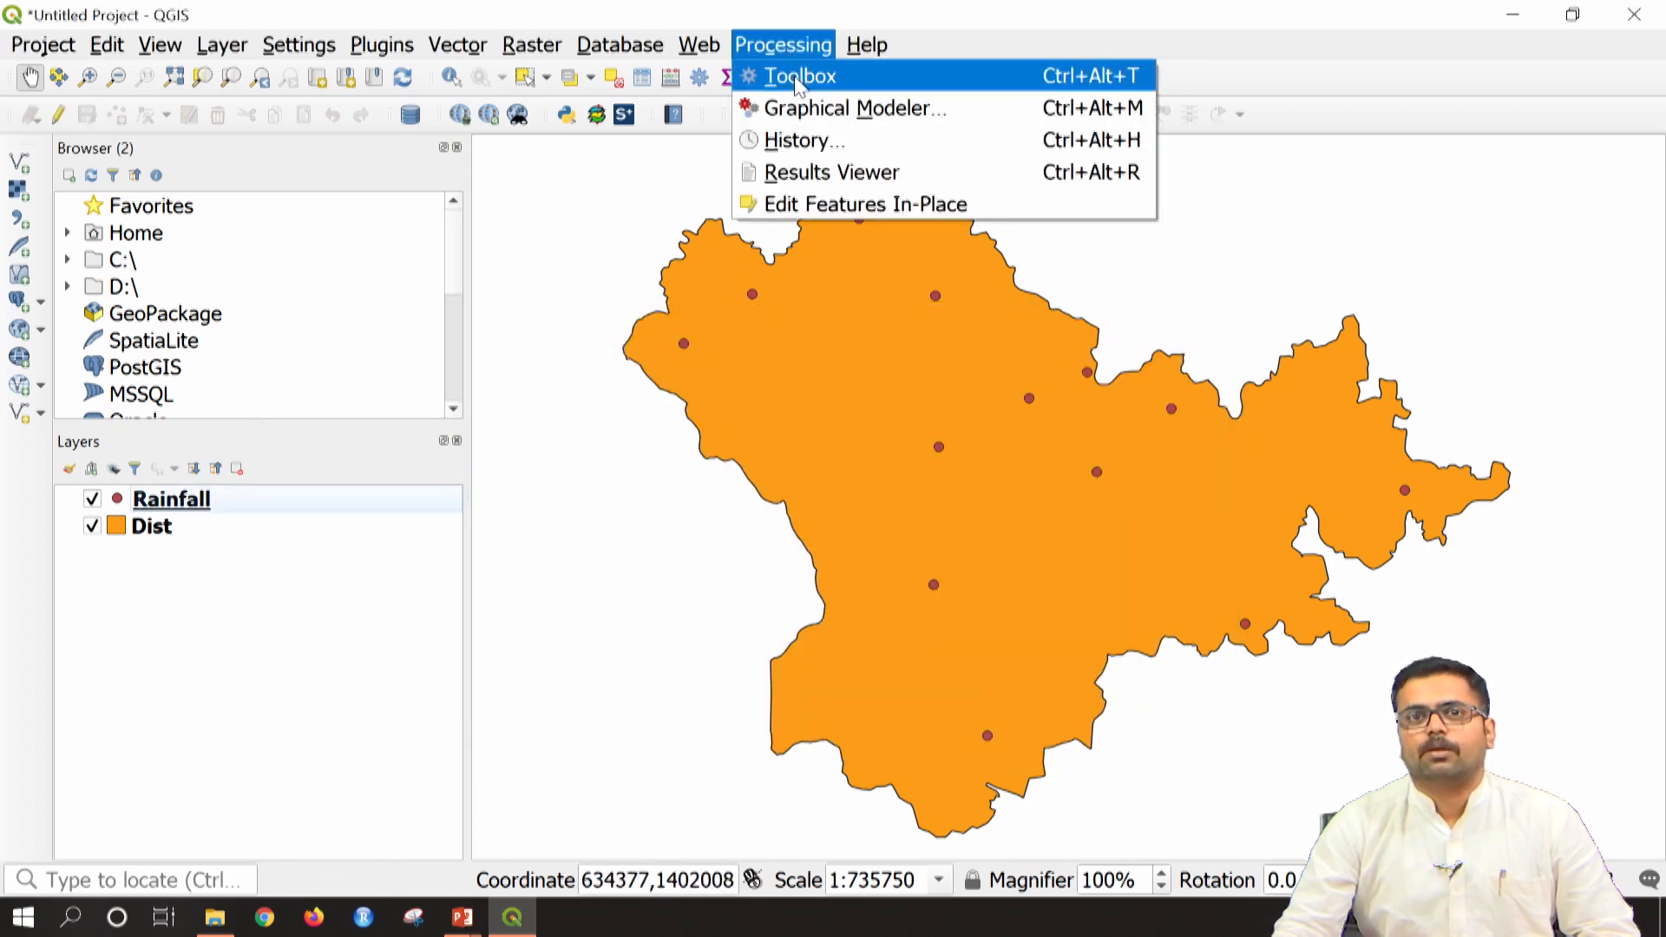
pyautogui.click(796, 77)
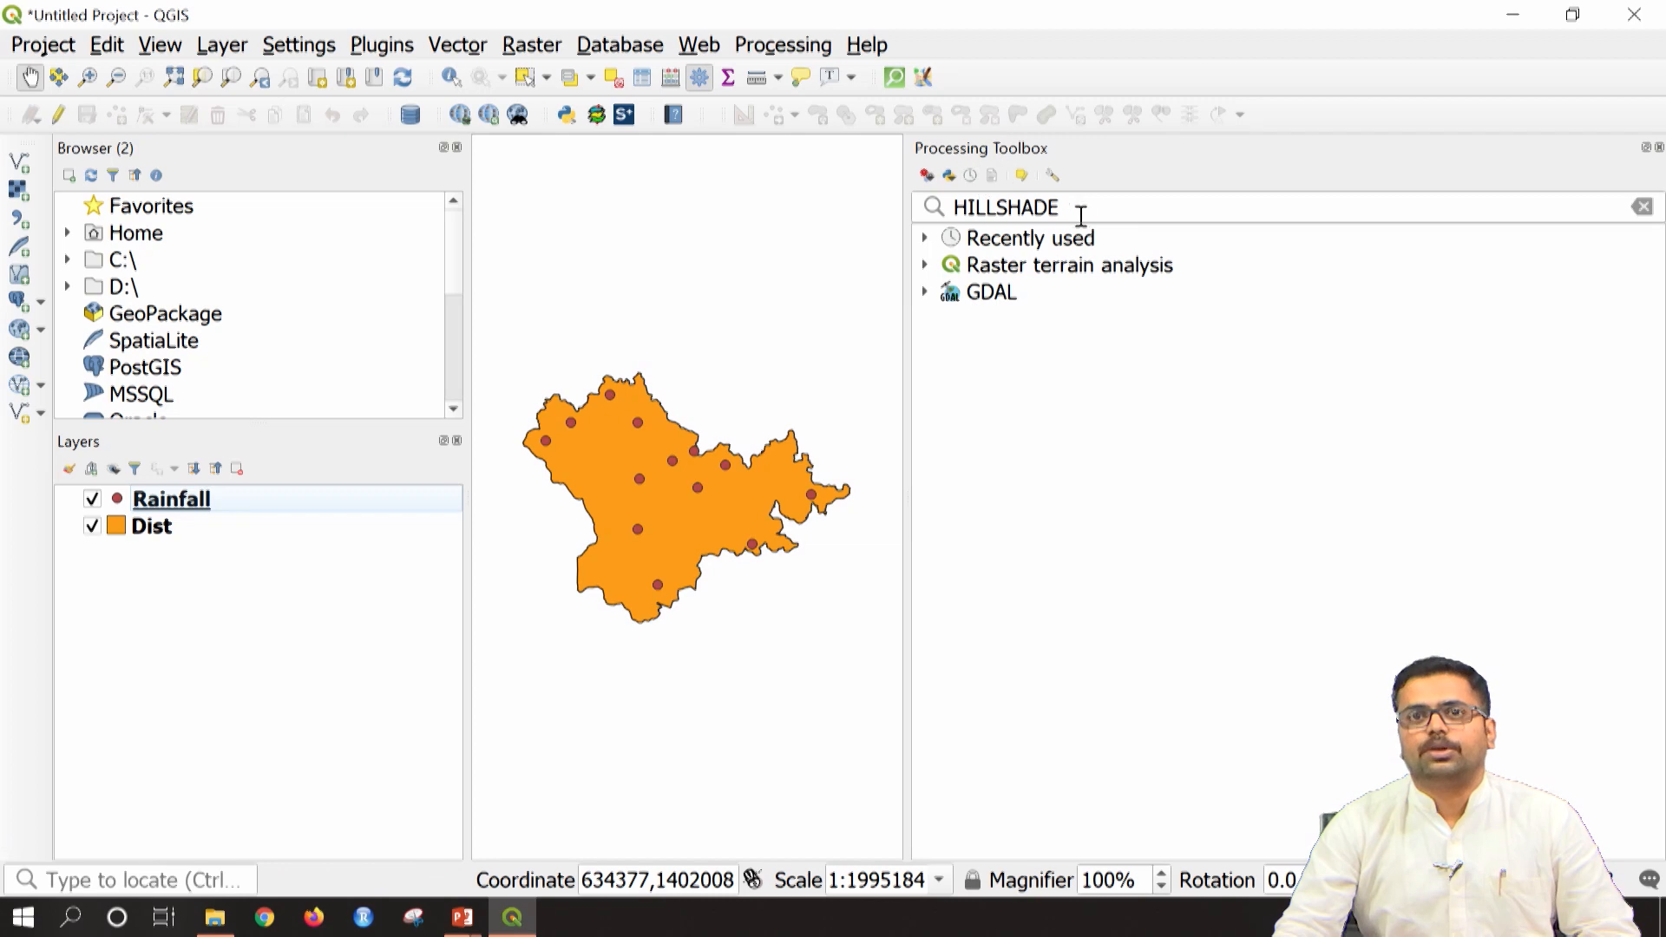
pyautogui.moveTo(1093, 213); pyautogui.dragTo(889, 211)
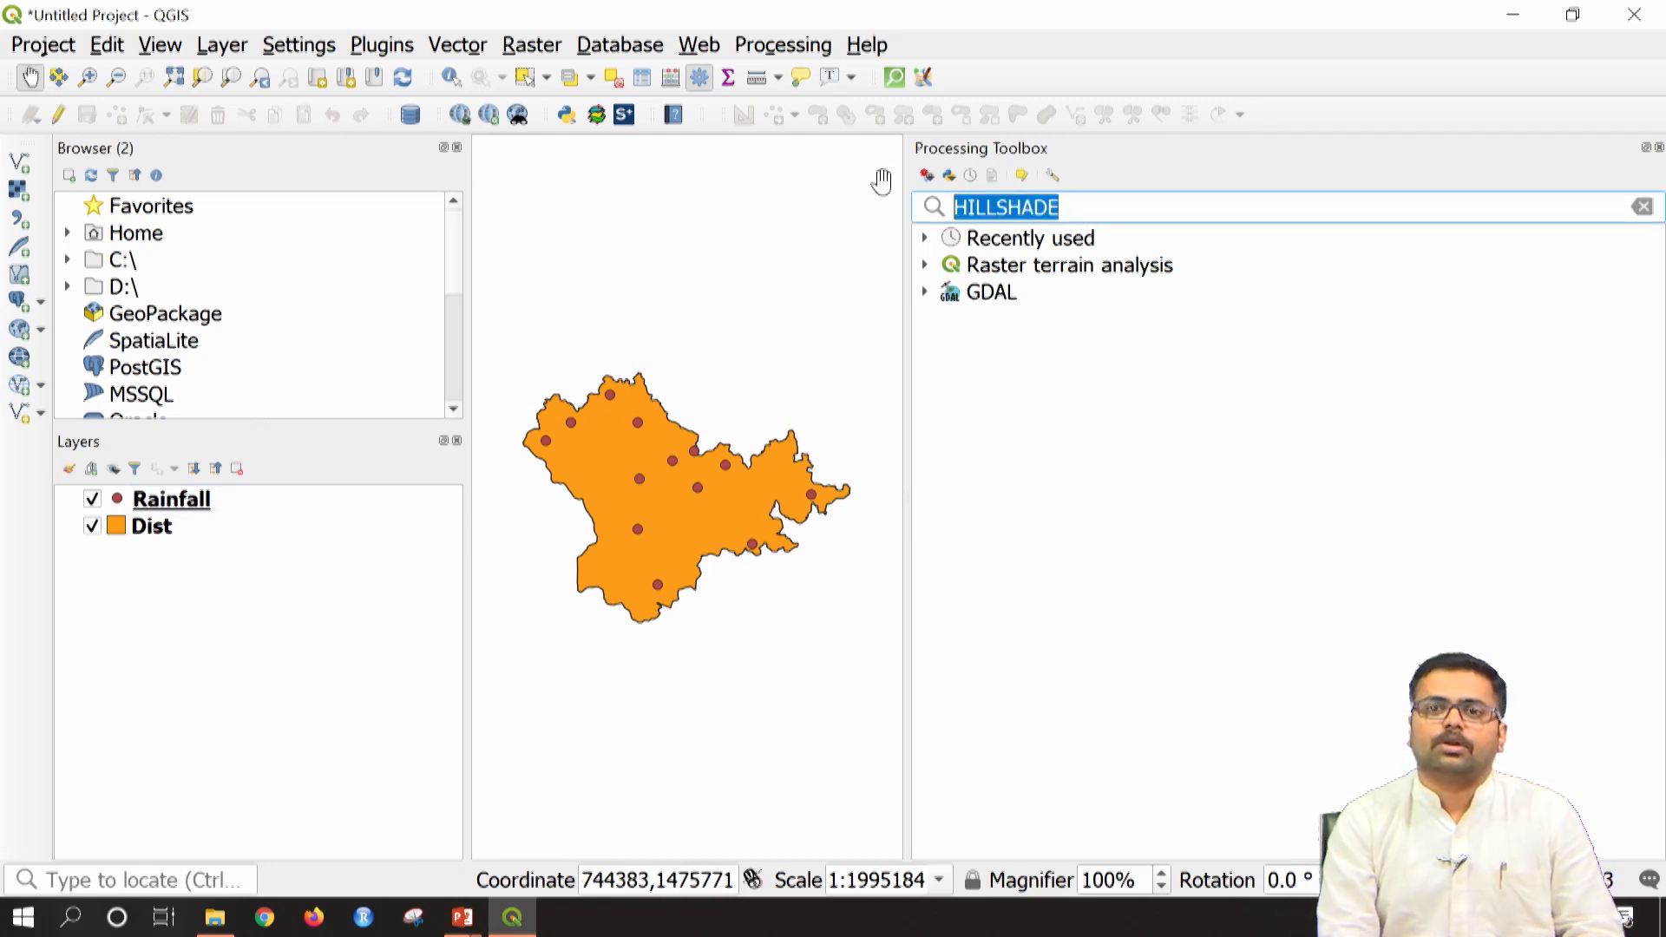
pyautogui.write('interpo')
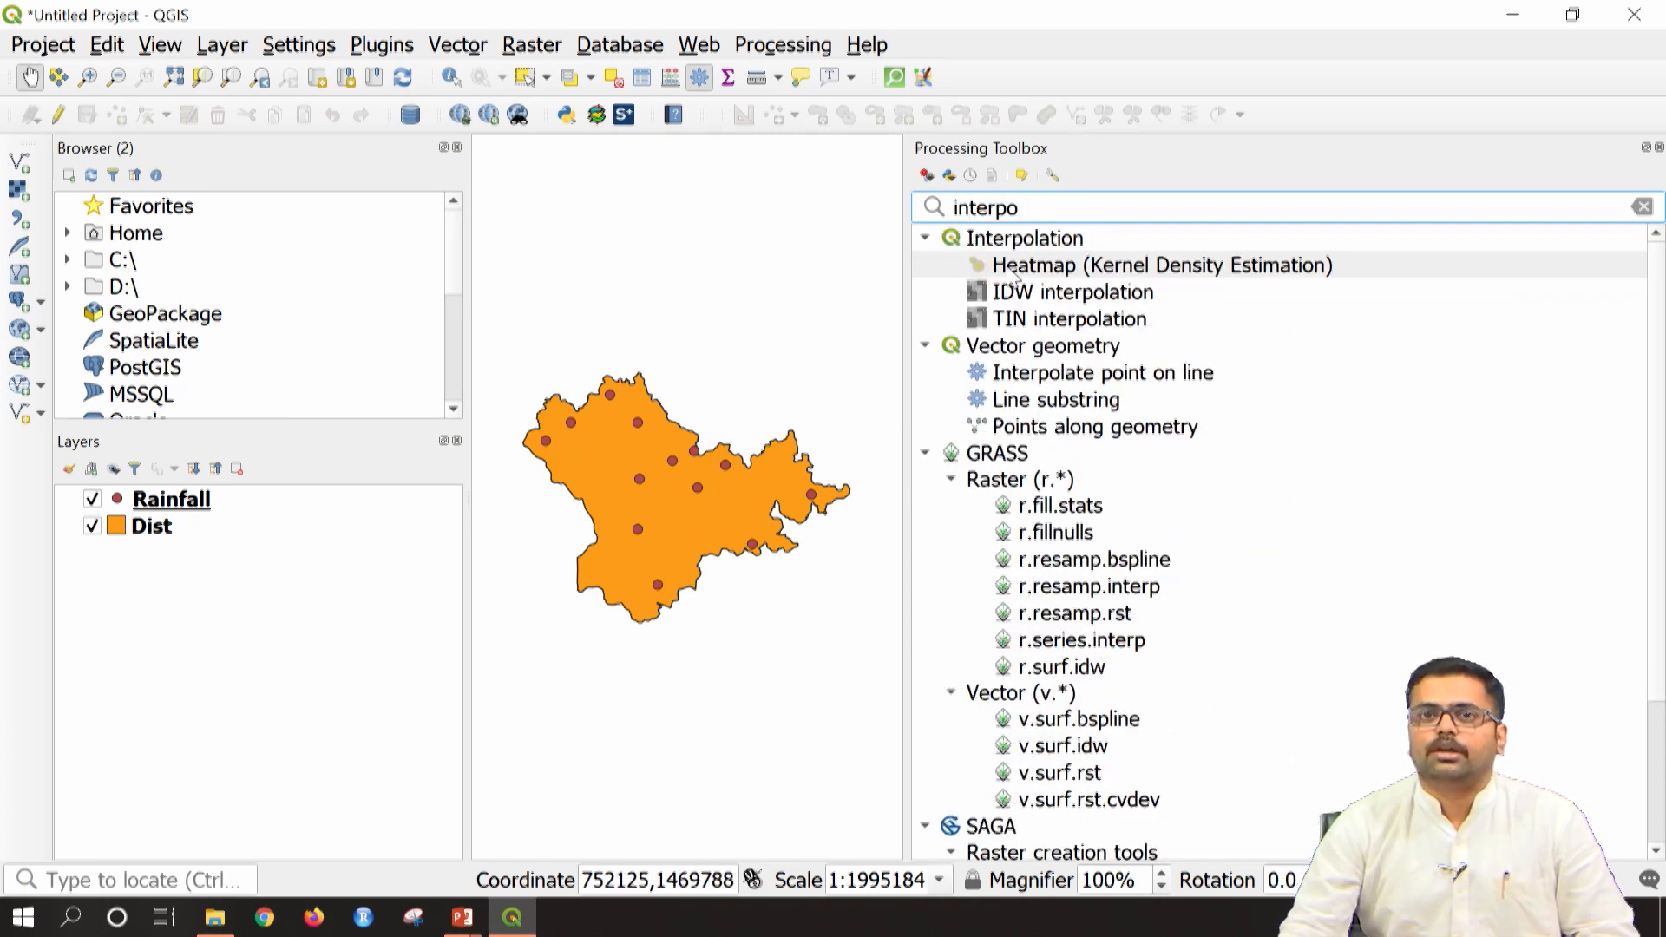
pyautogui.click(1048, 300)
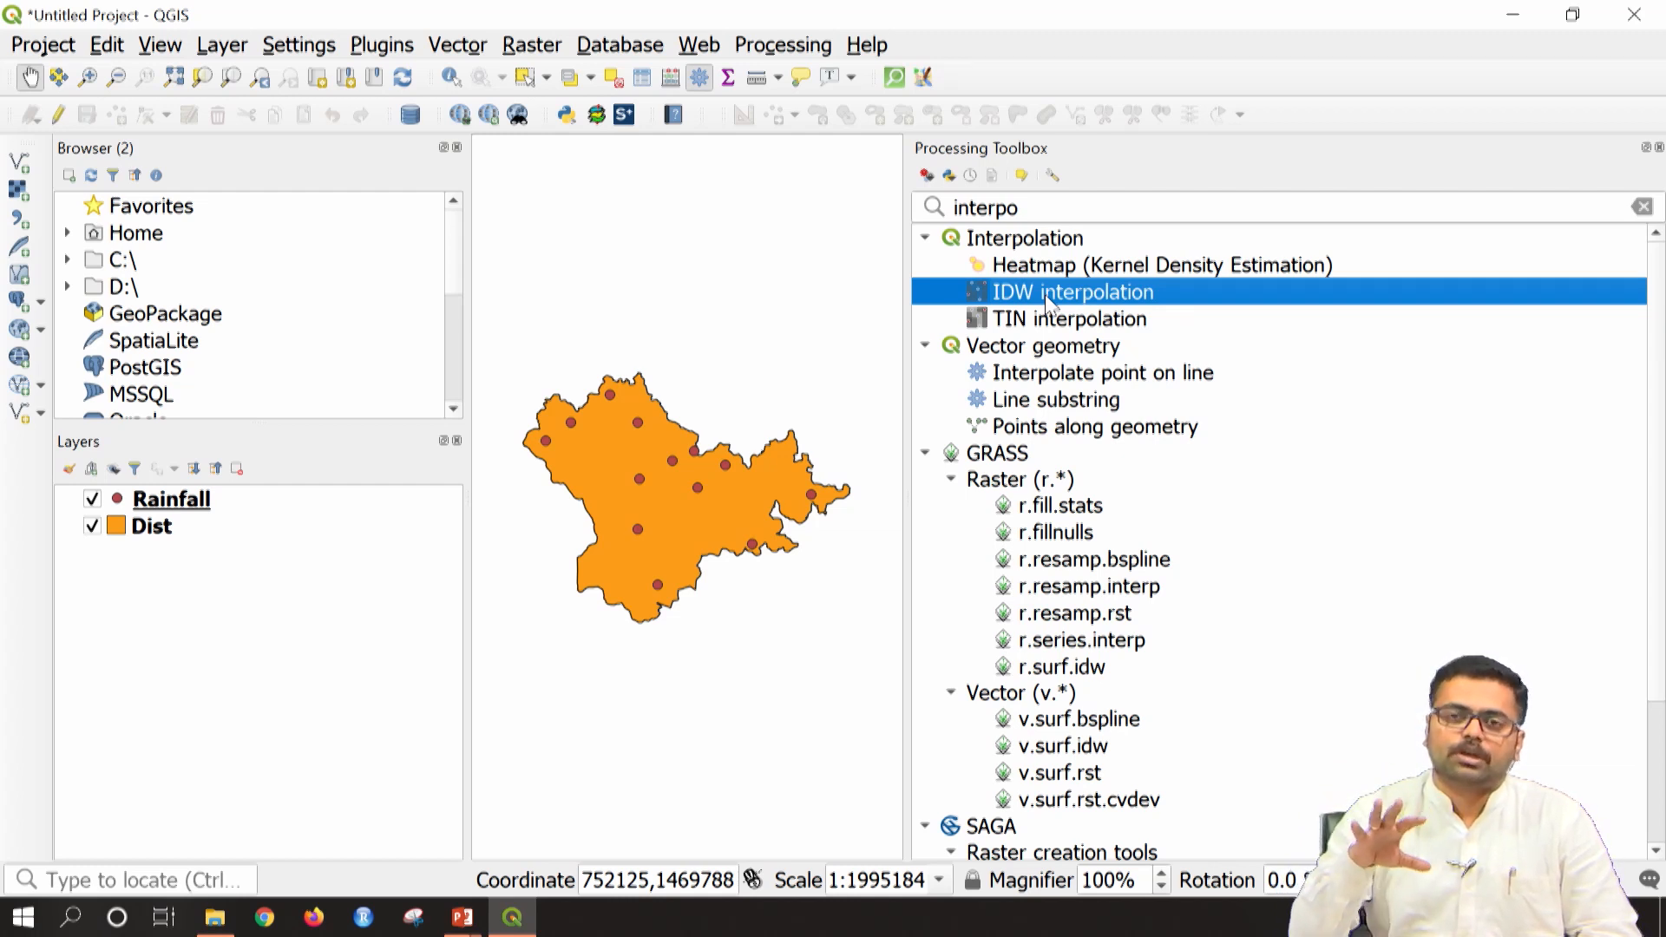
pyautogui.doubleClick(1128, 294)
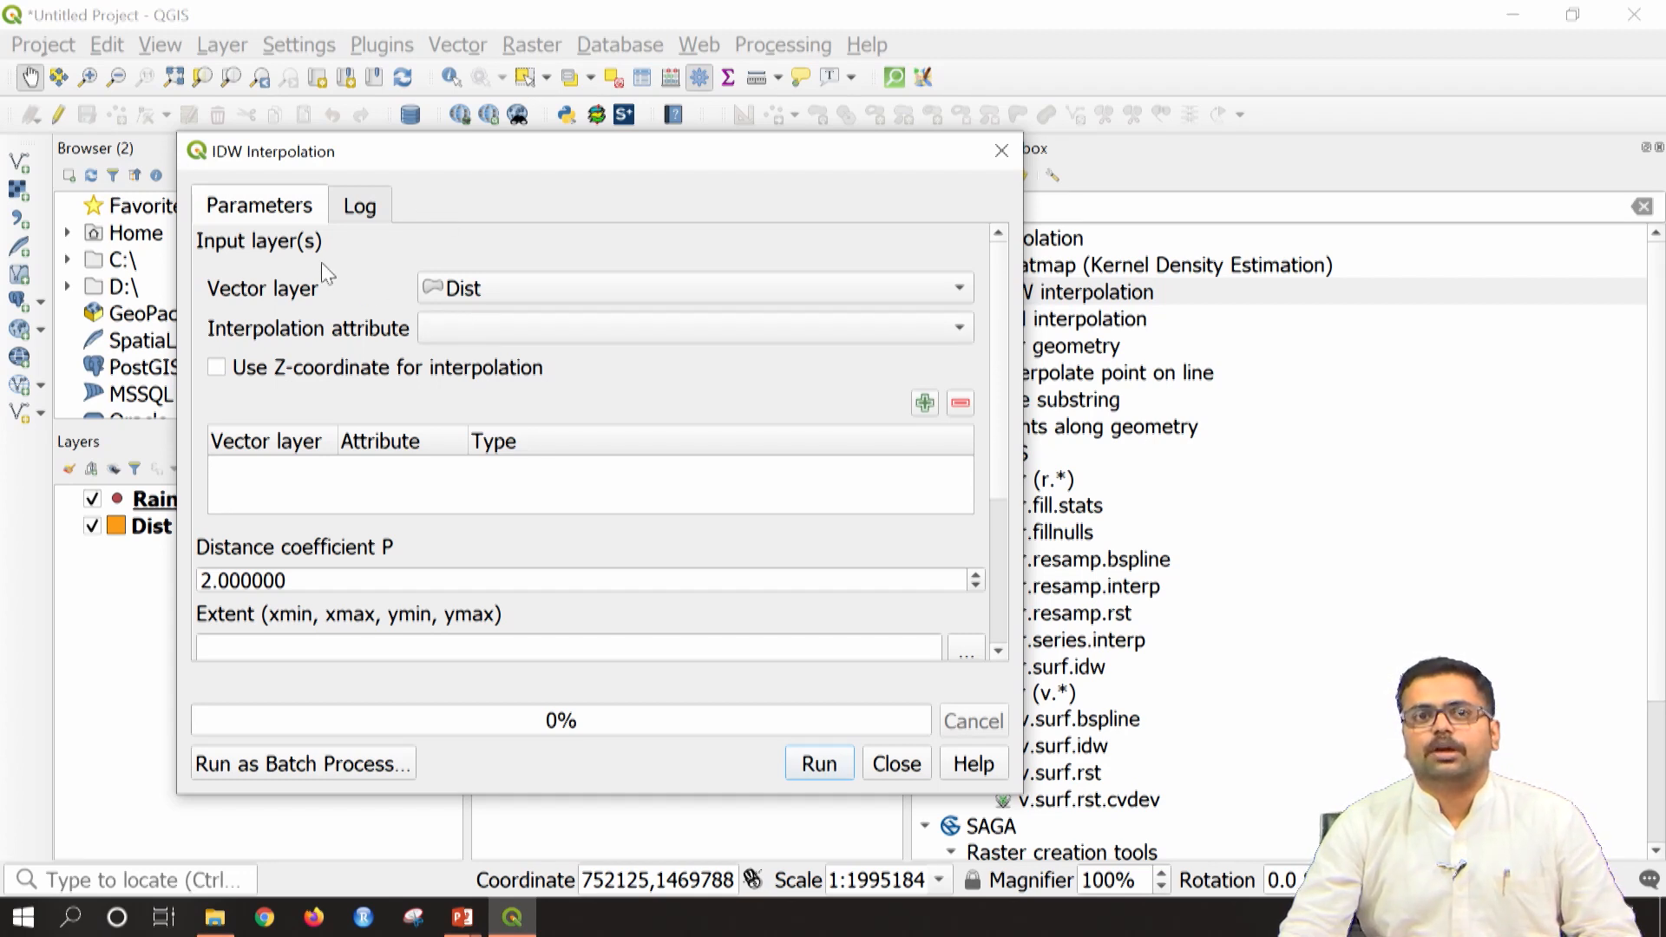
# Step: Add the Rainfall layer with interpolation attribute RF2014 to the IDW input layers
pyautogui.click(546, 288)
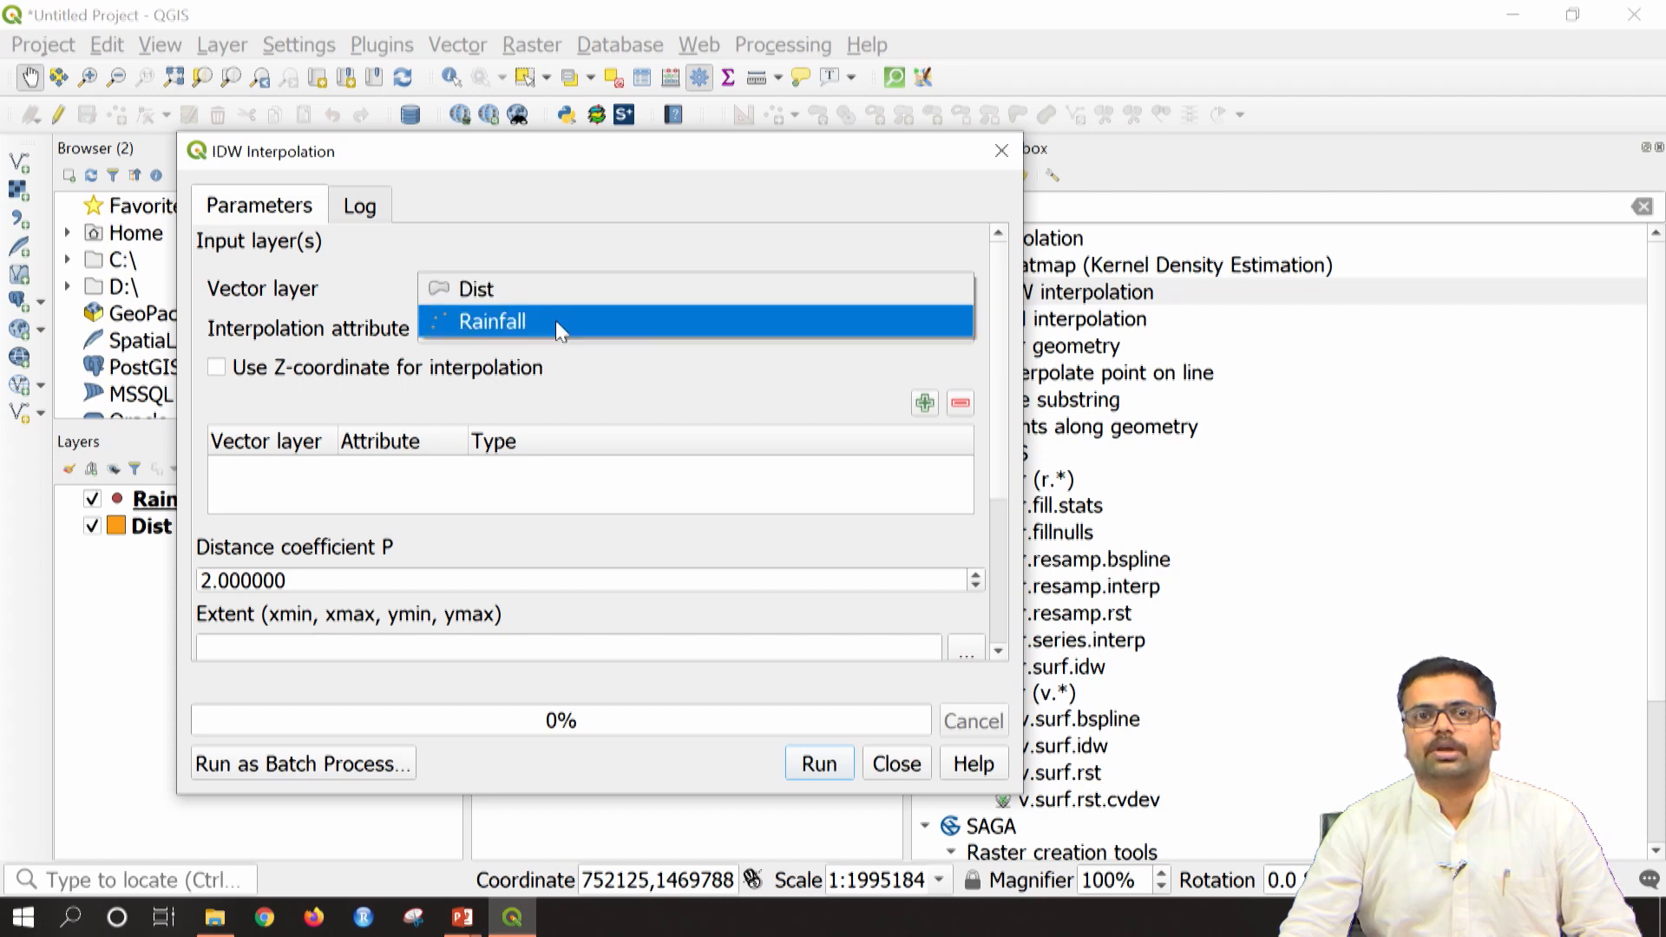
pyautogui.click(555, 326)
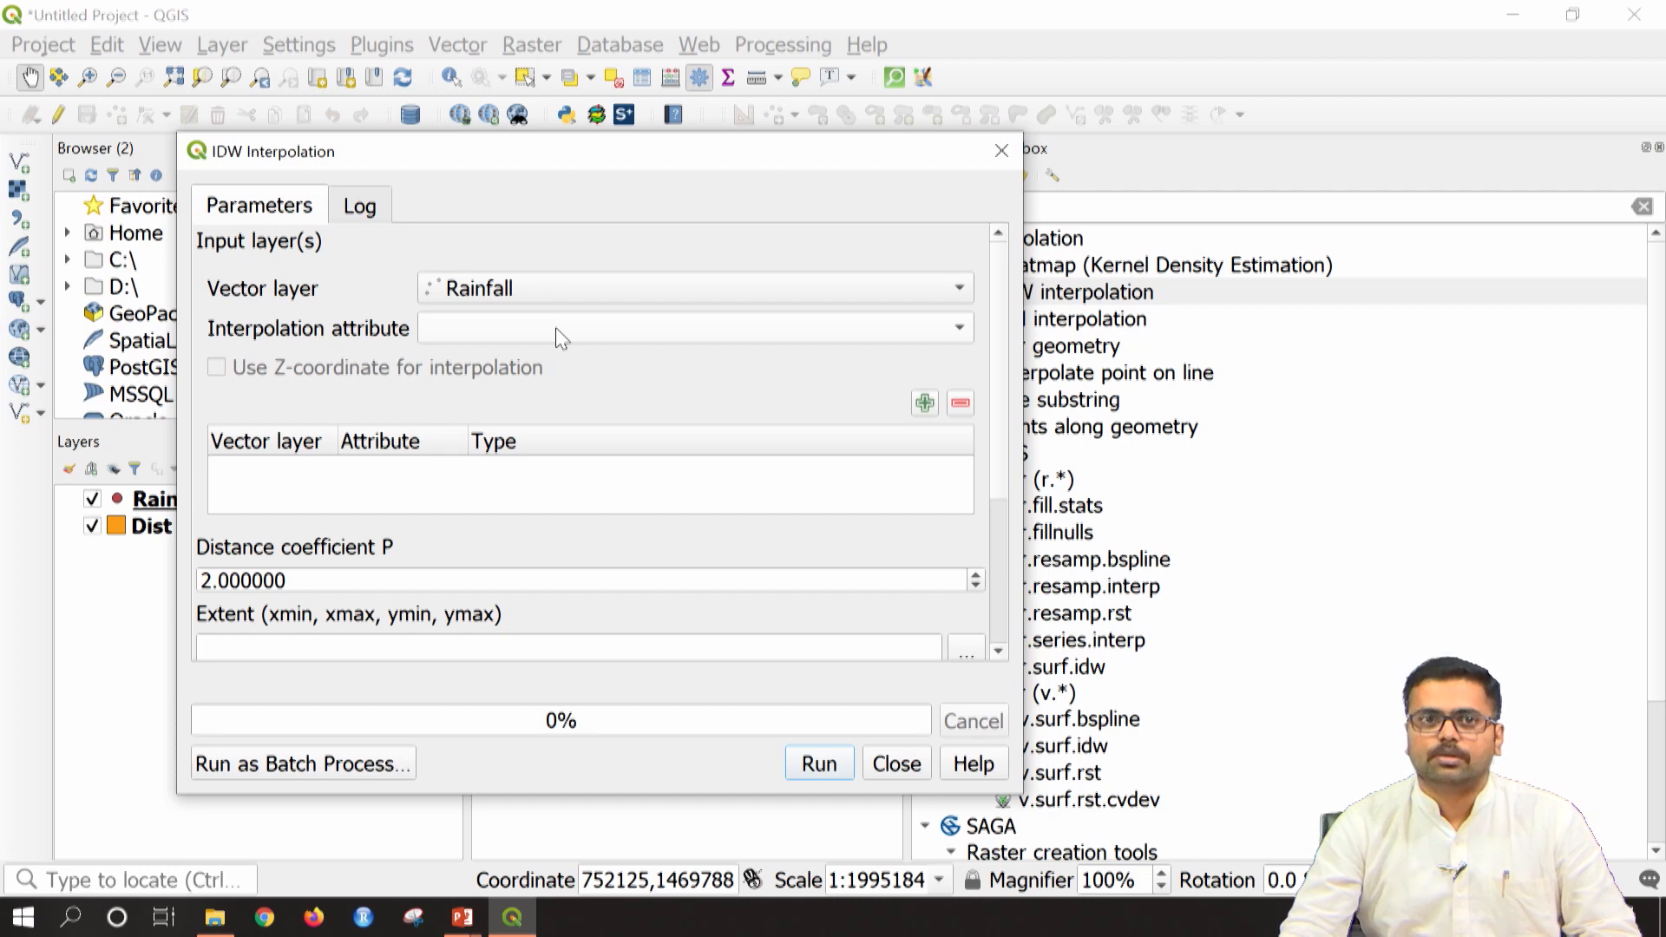
pyautogui.click(562, 335)
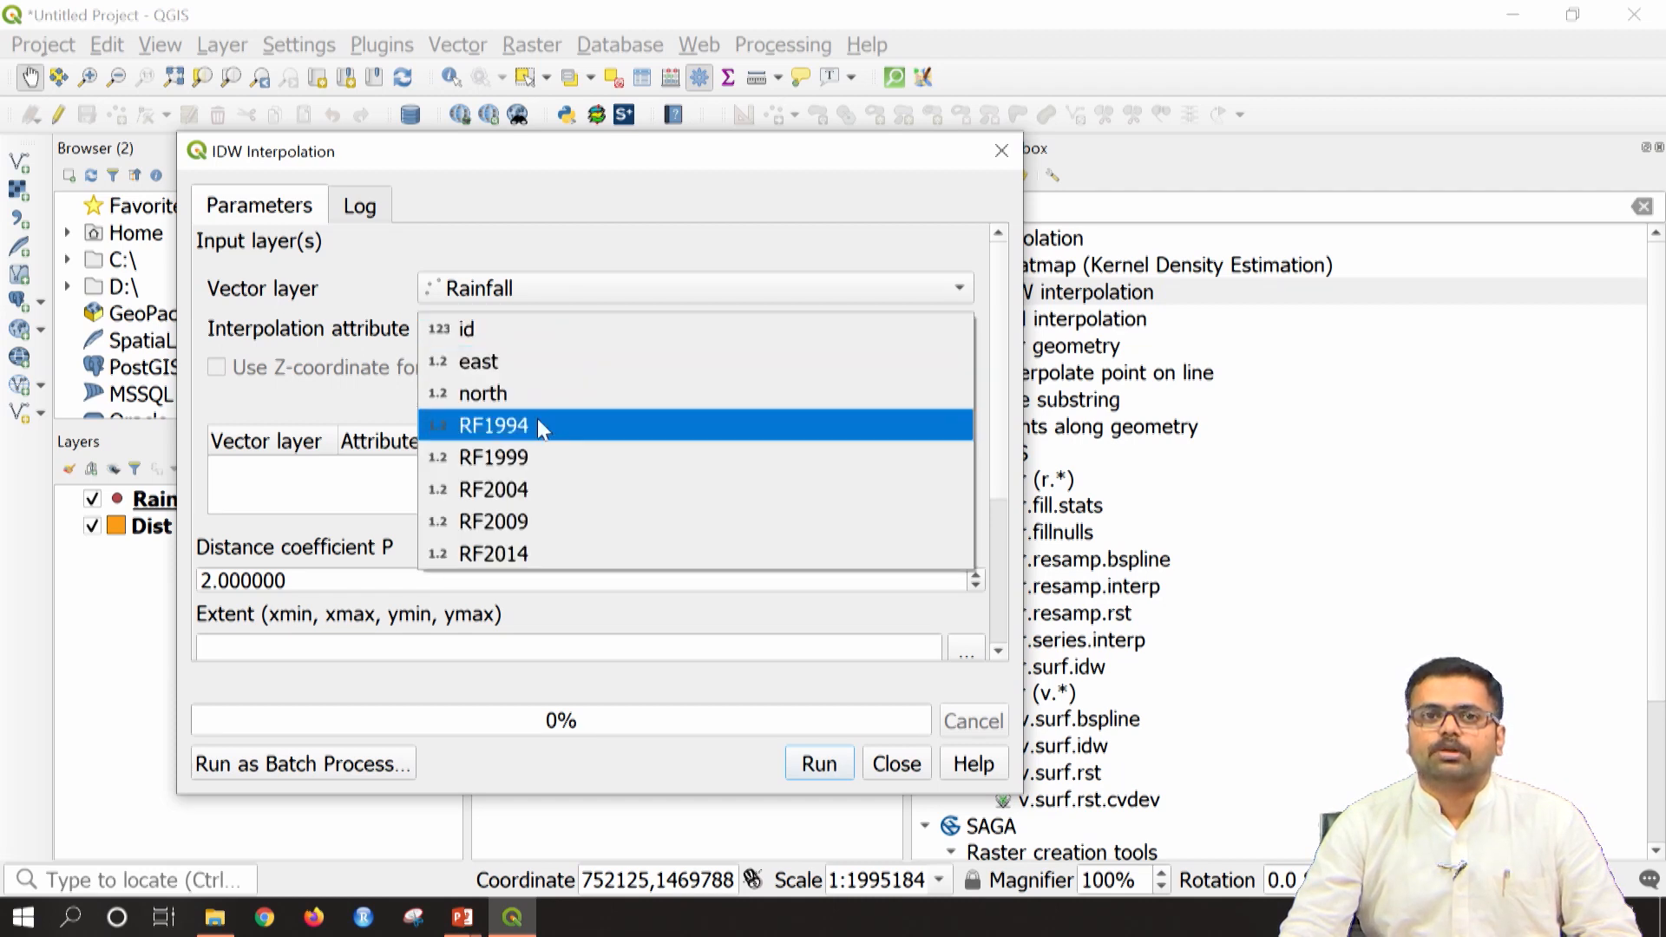
pyautogui.click(532, 552)
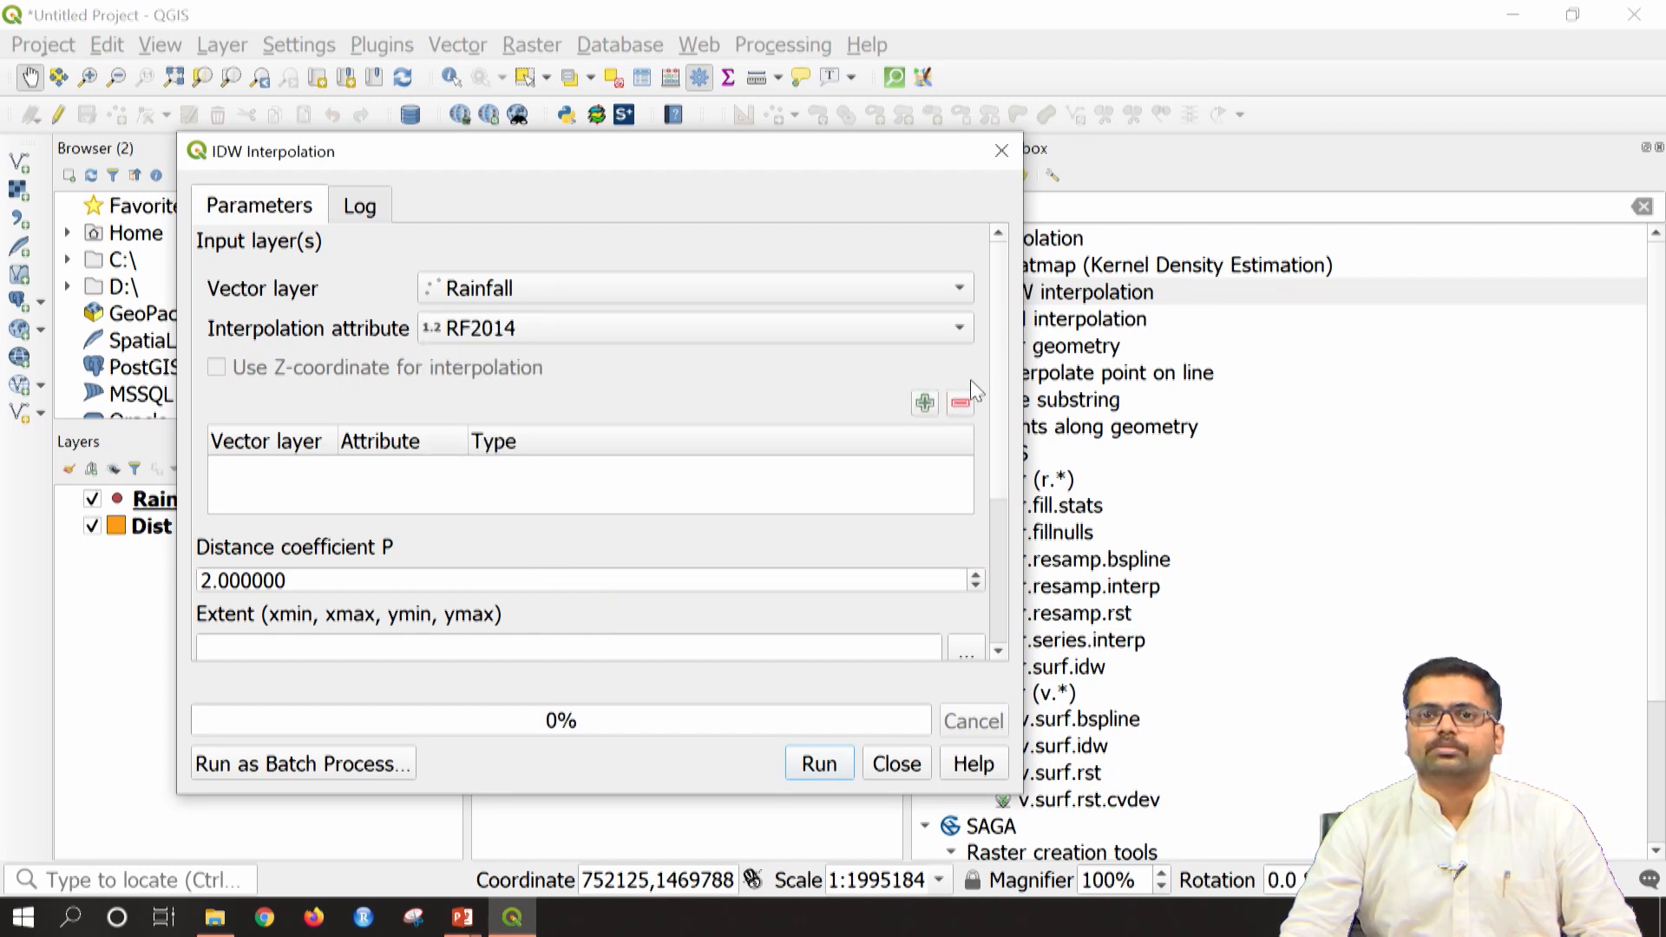
pyautogui.click(924, 405)
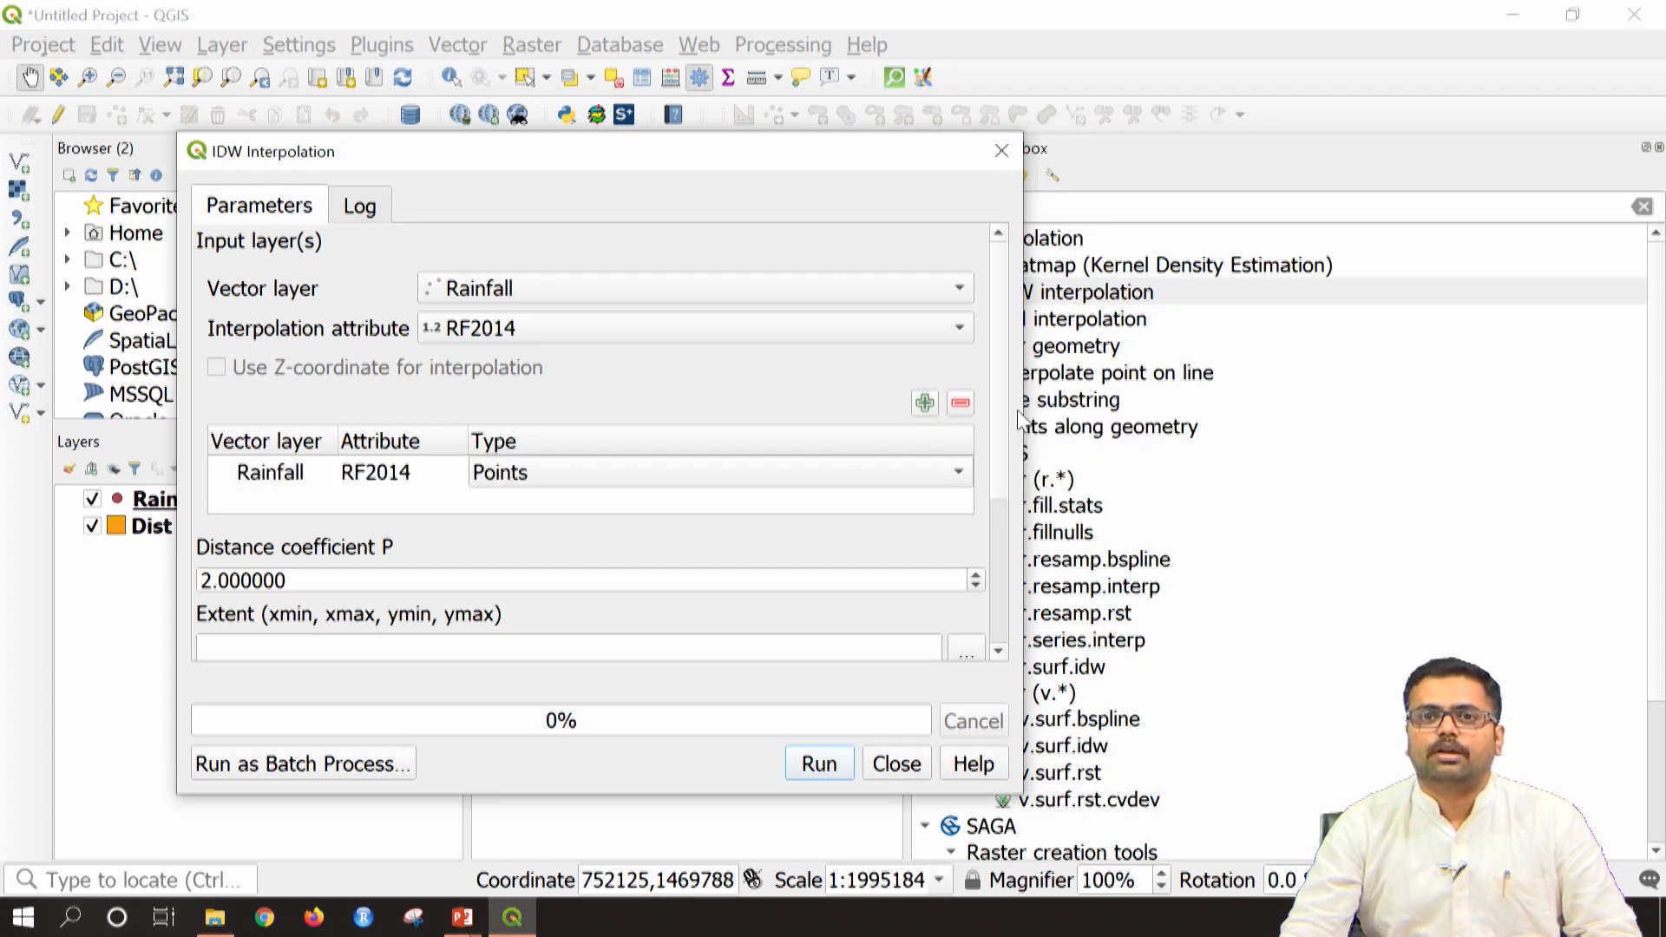
# Step: Set the interpolation extent from the Dist layer's extent
pyautogui.scroll(-5, 994, 524)
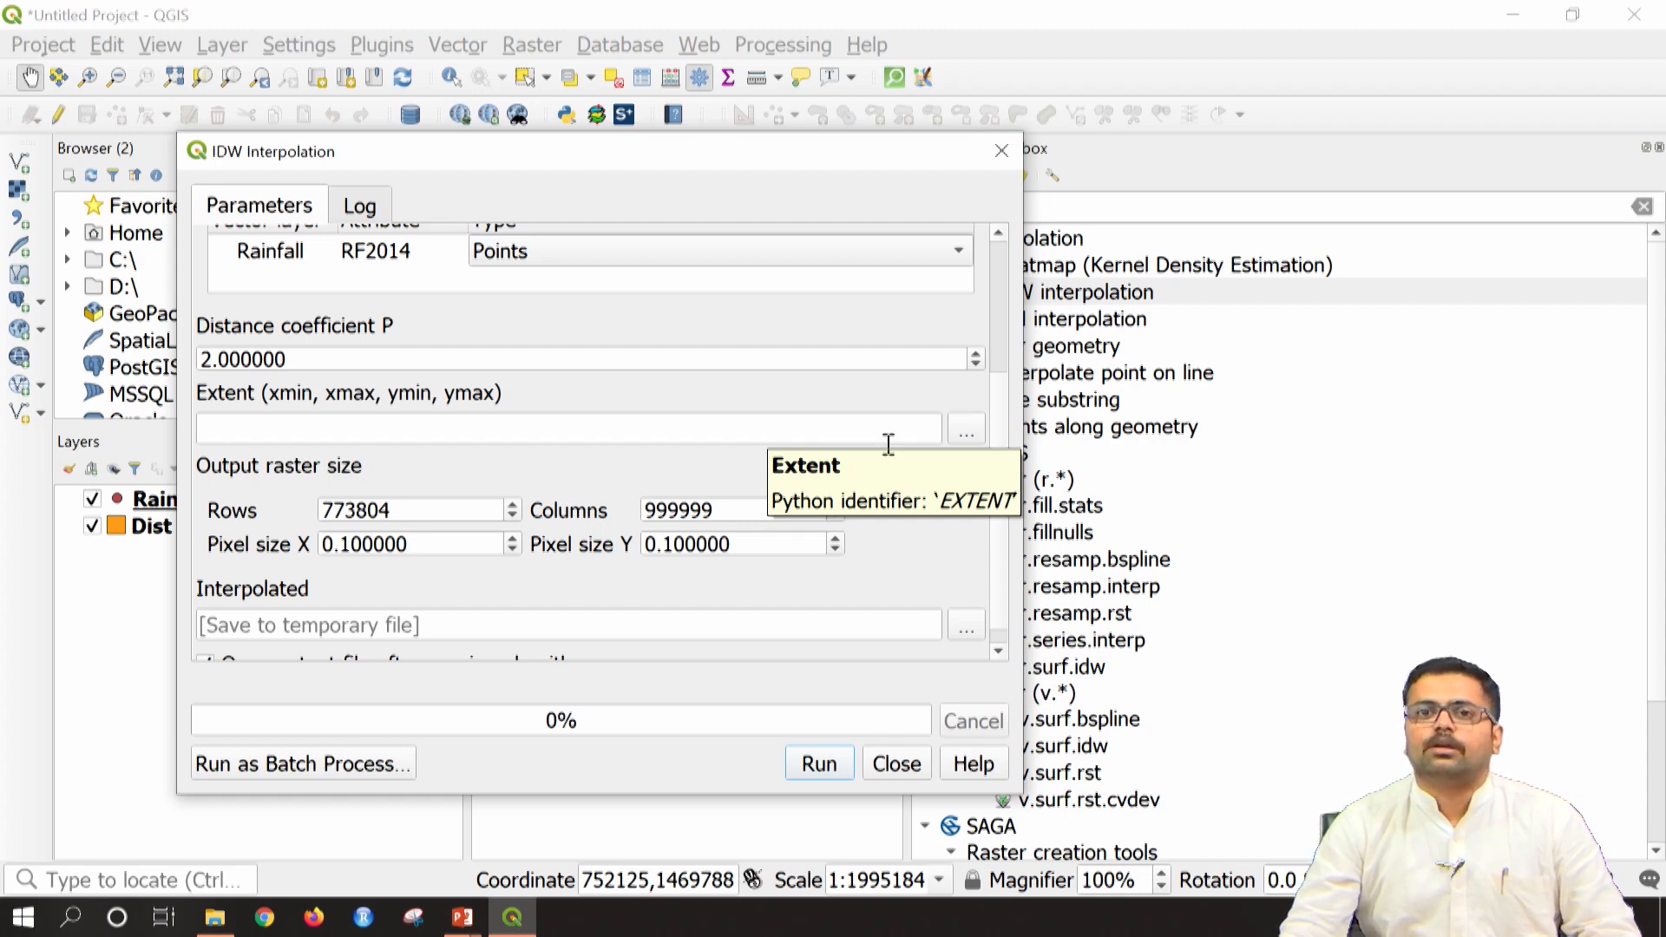
pyautogui.click(968, 432)
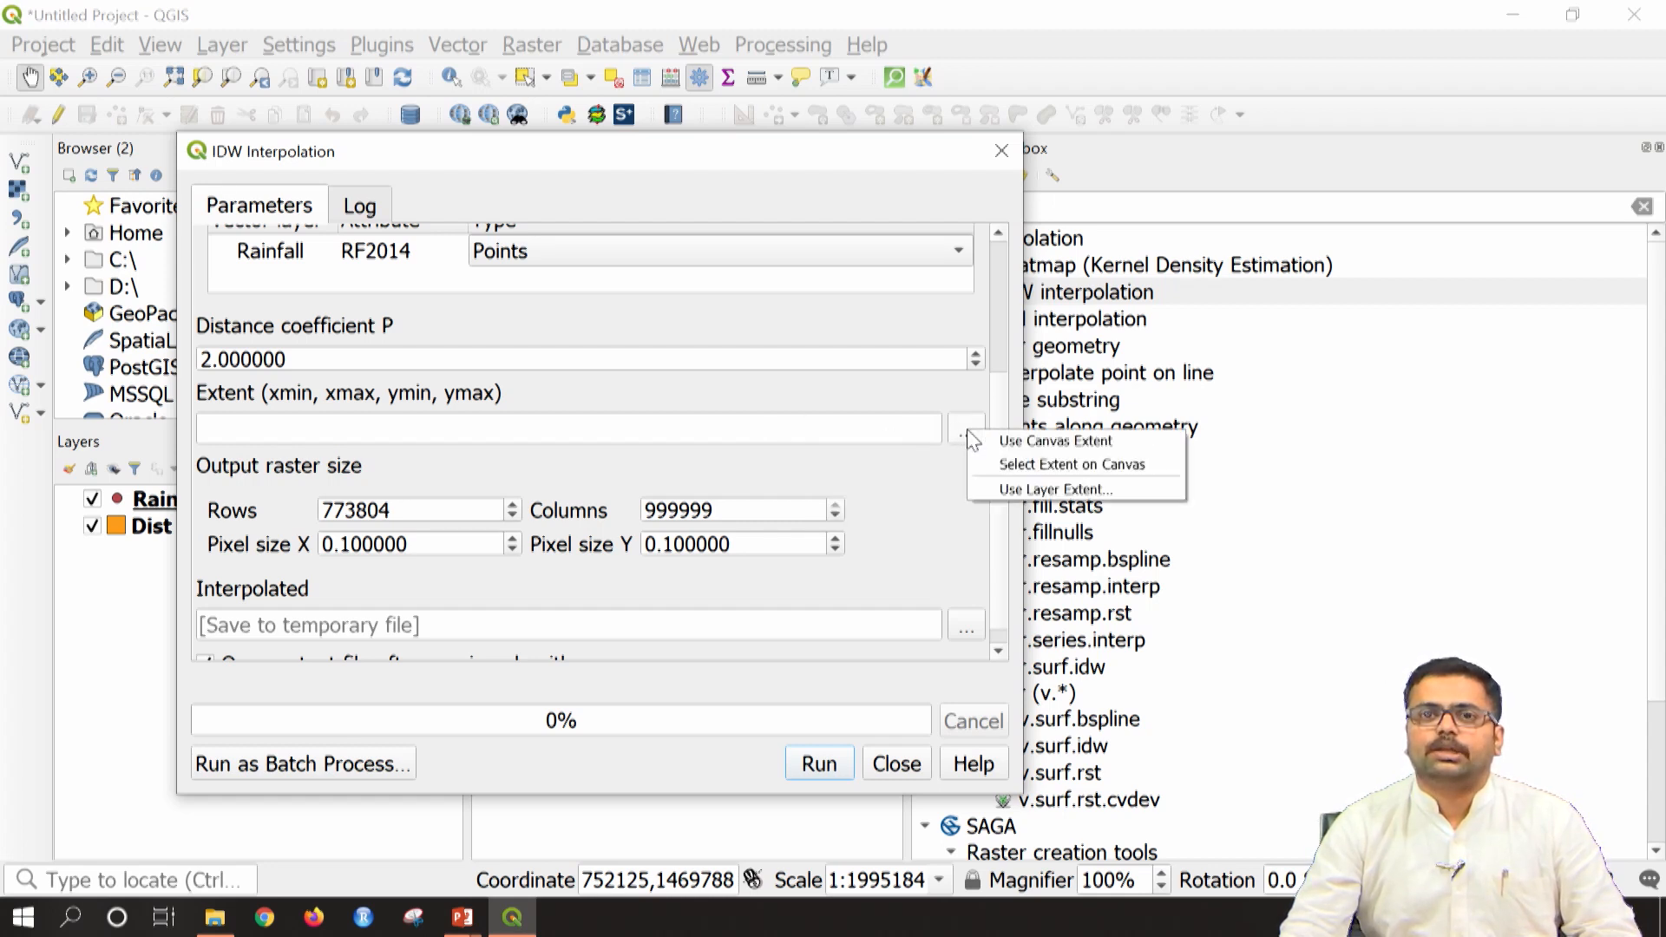
pyautogui.click(1038, 491)
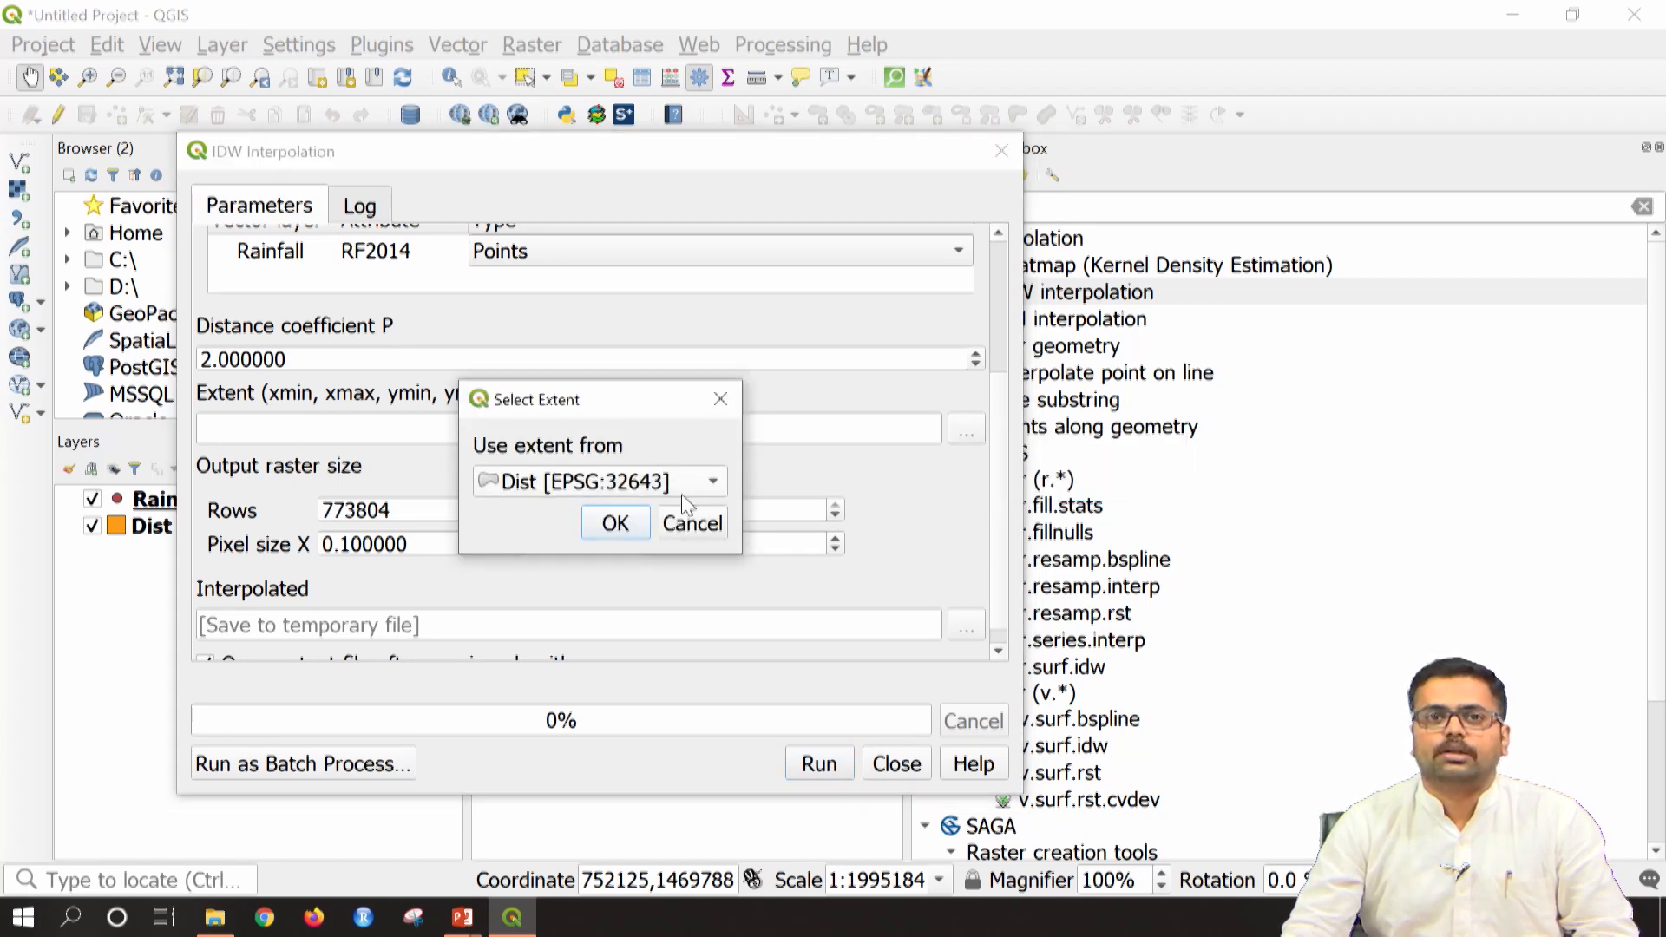
pyautogui.click(636, 520)
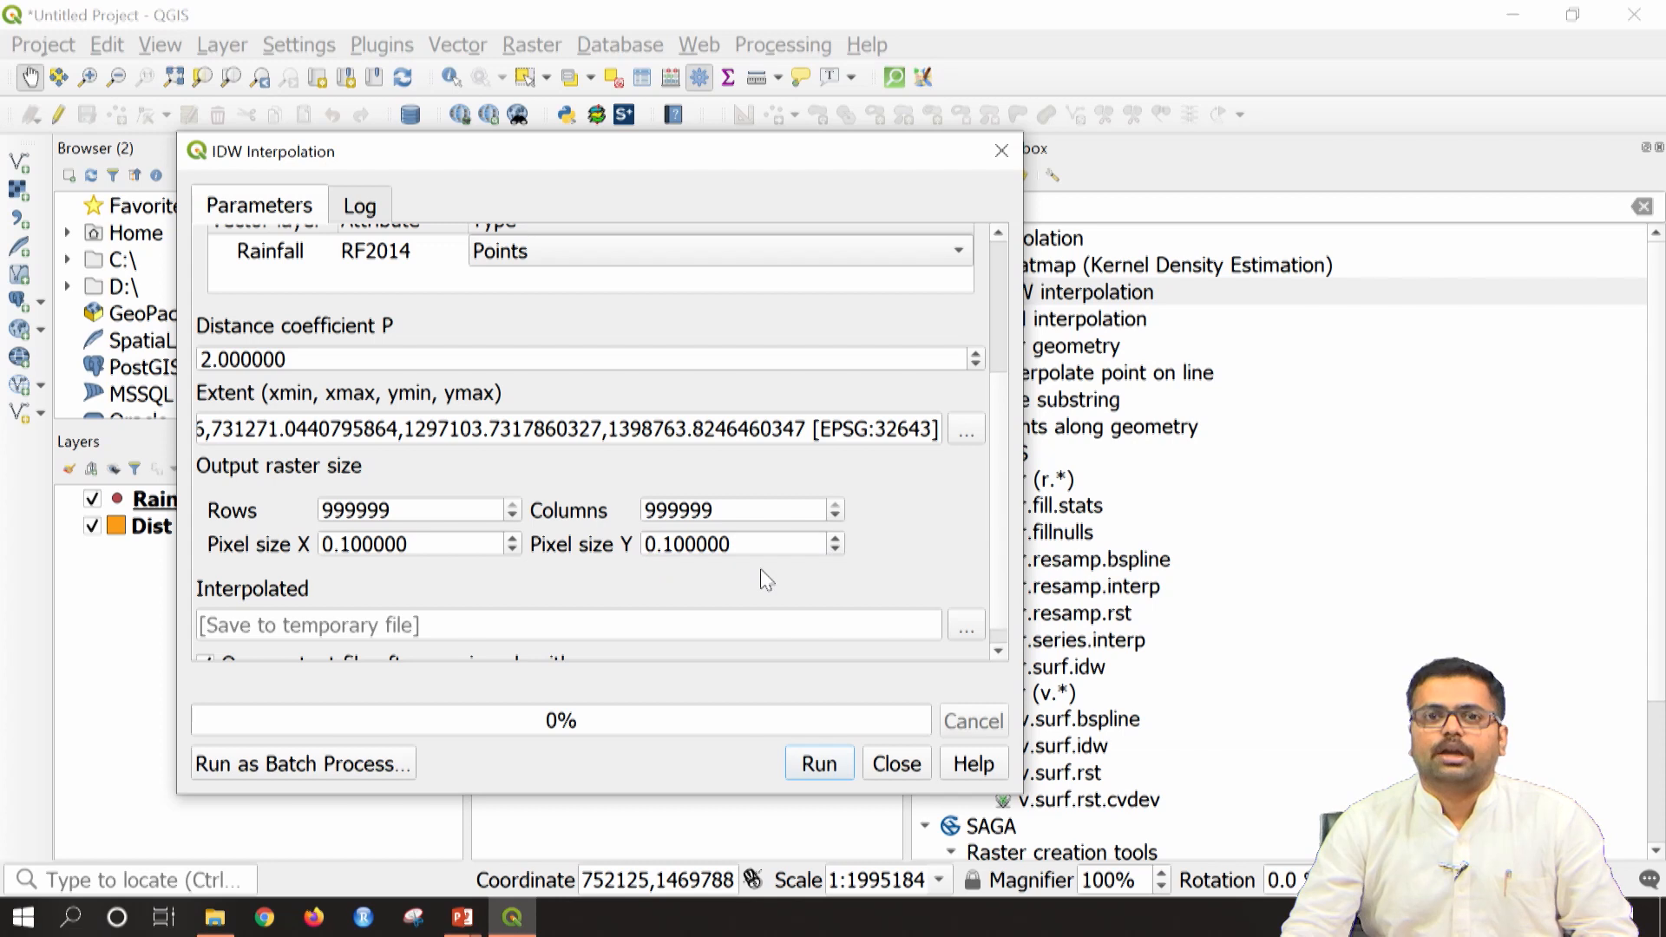
# Step: Set the output raster's X and Y pixel size to 30
pyautogui.moveTo(453, 544); pyautogui.dragTo(279, 545)
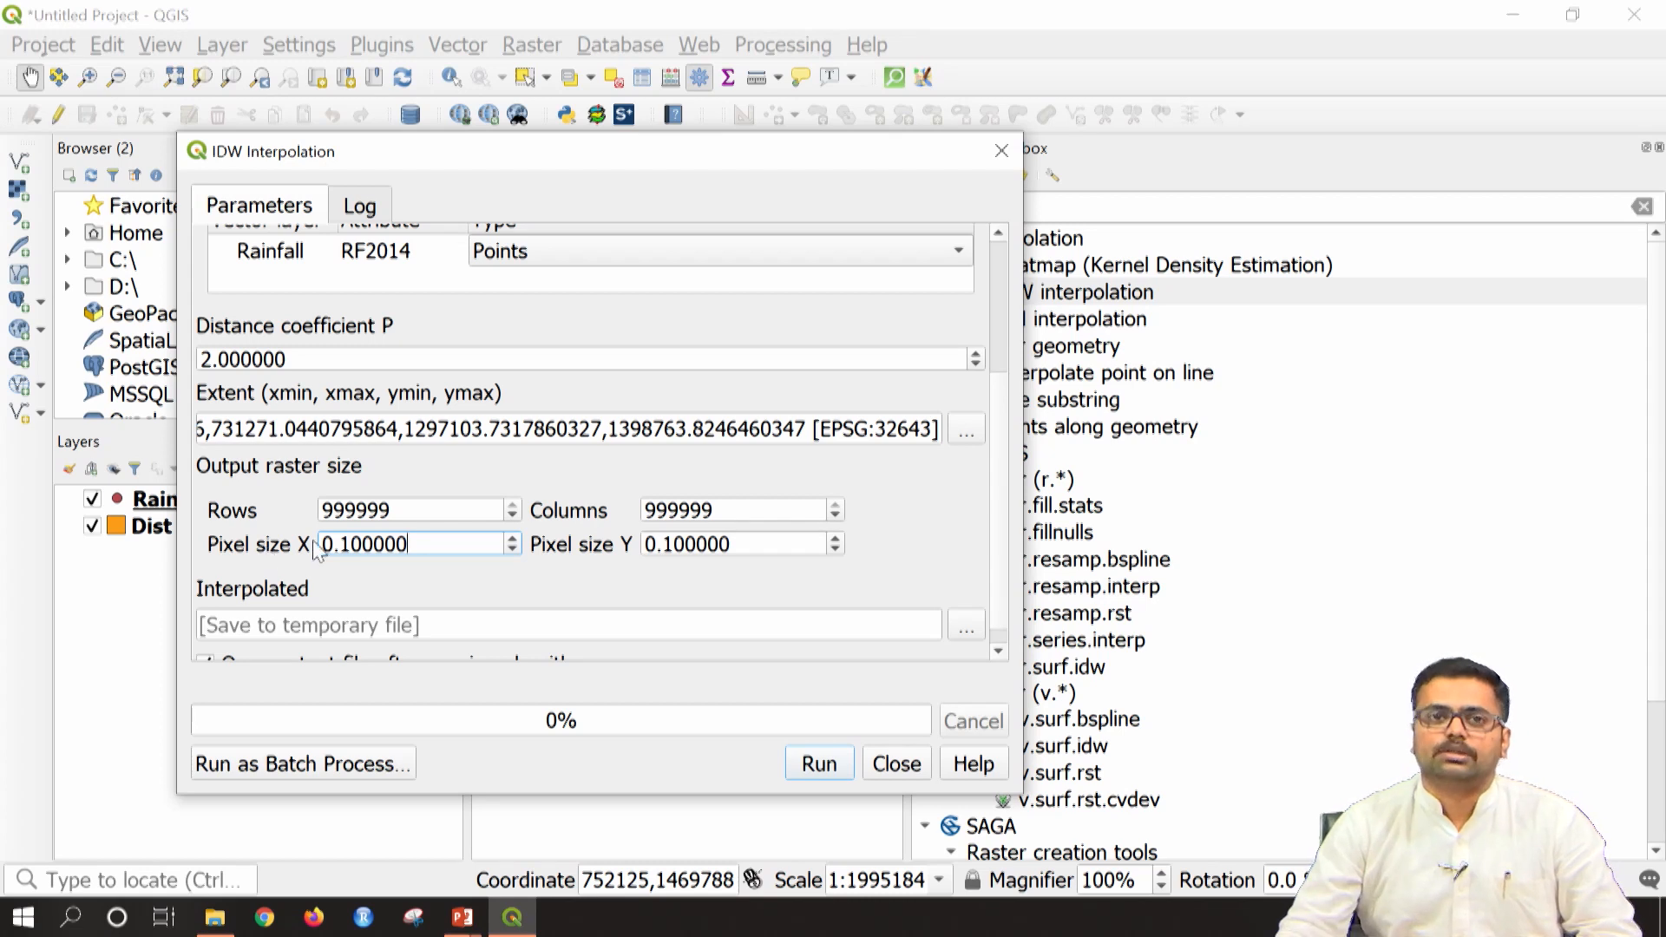
pyautogui.moveTo(429, 543); pyautogui.dragTo(293, 540)
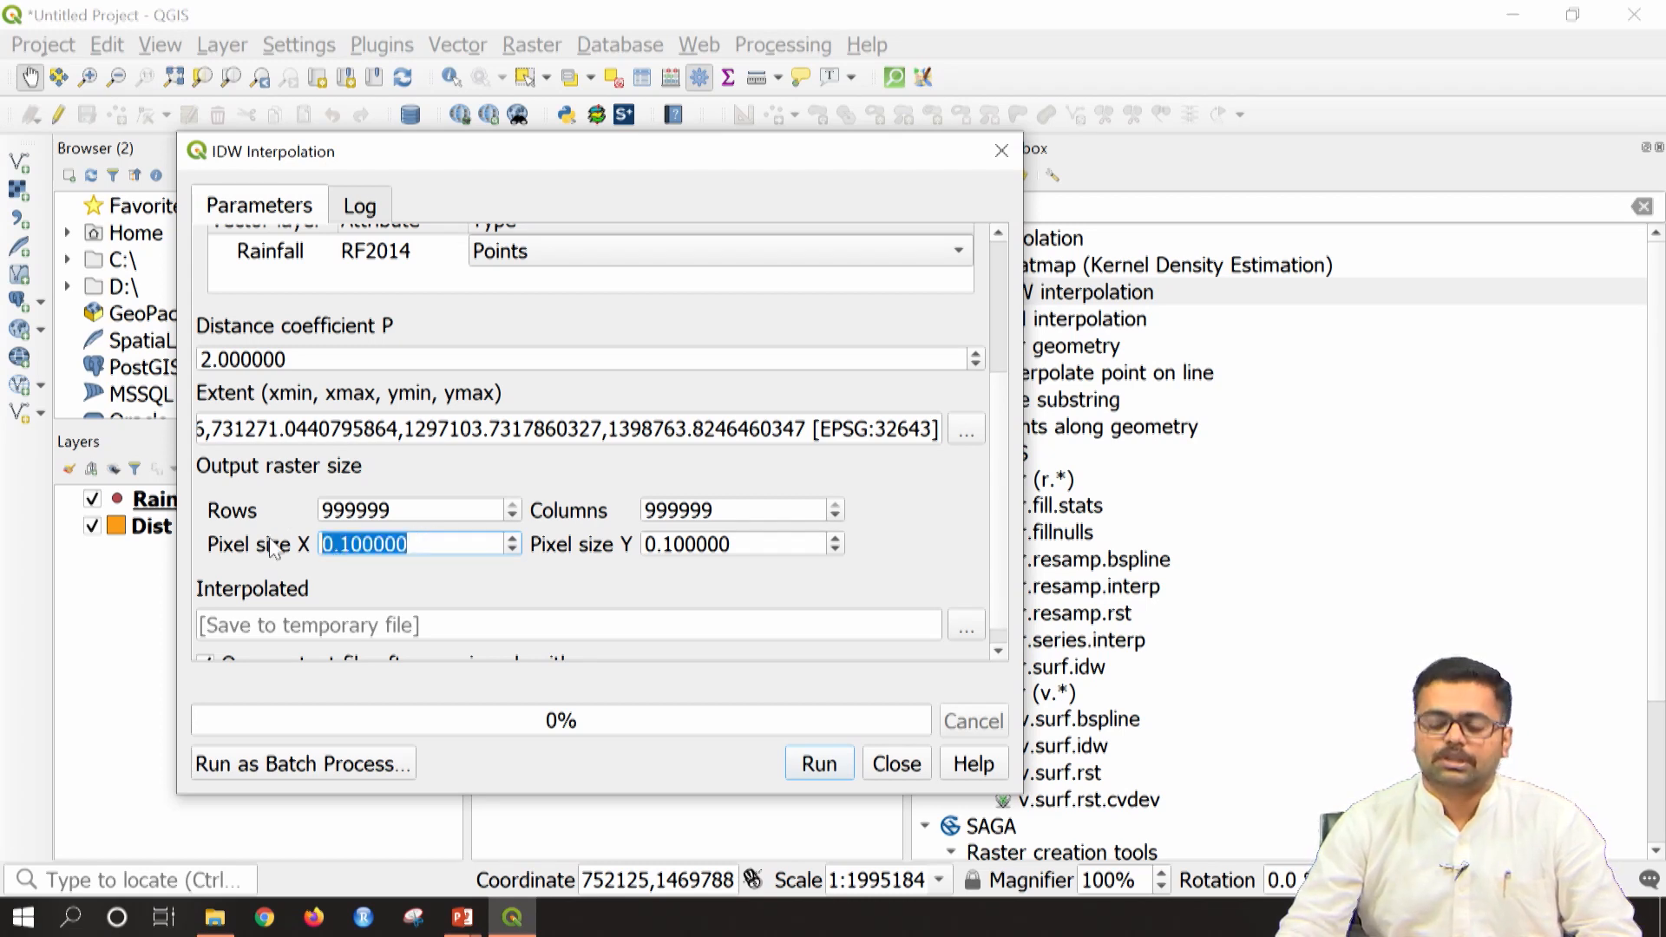
pyautogui.write('30')
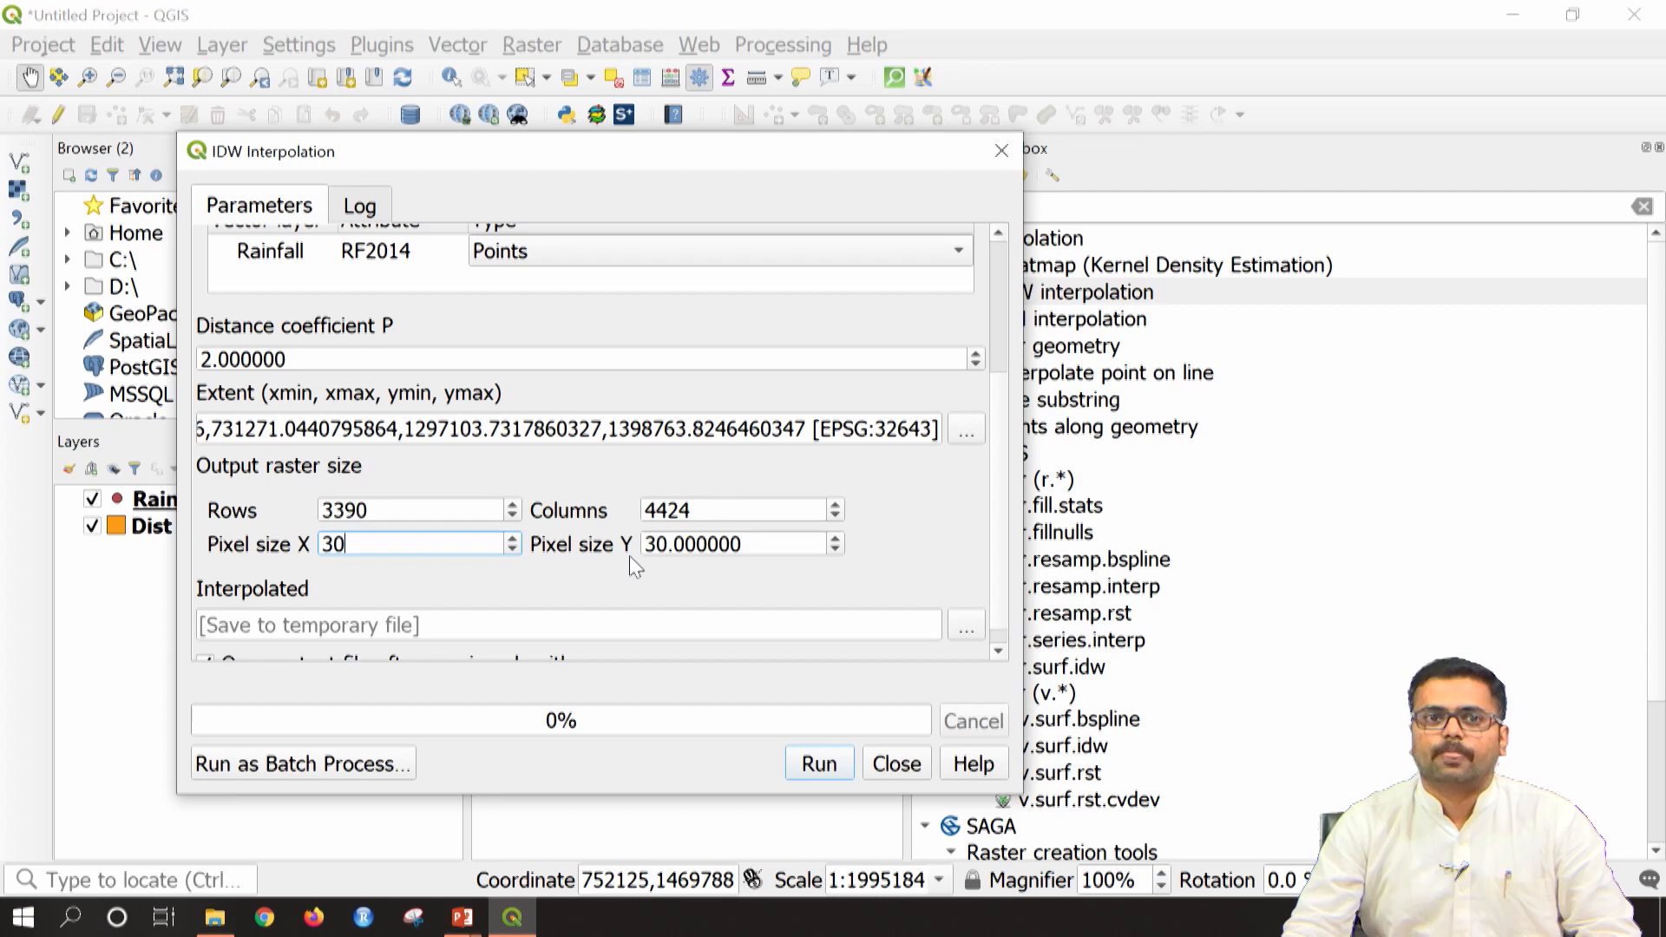
pyautogui.click(764, 545)
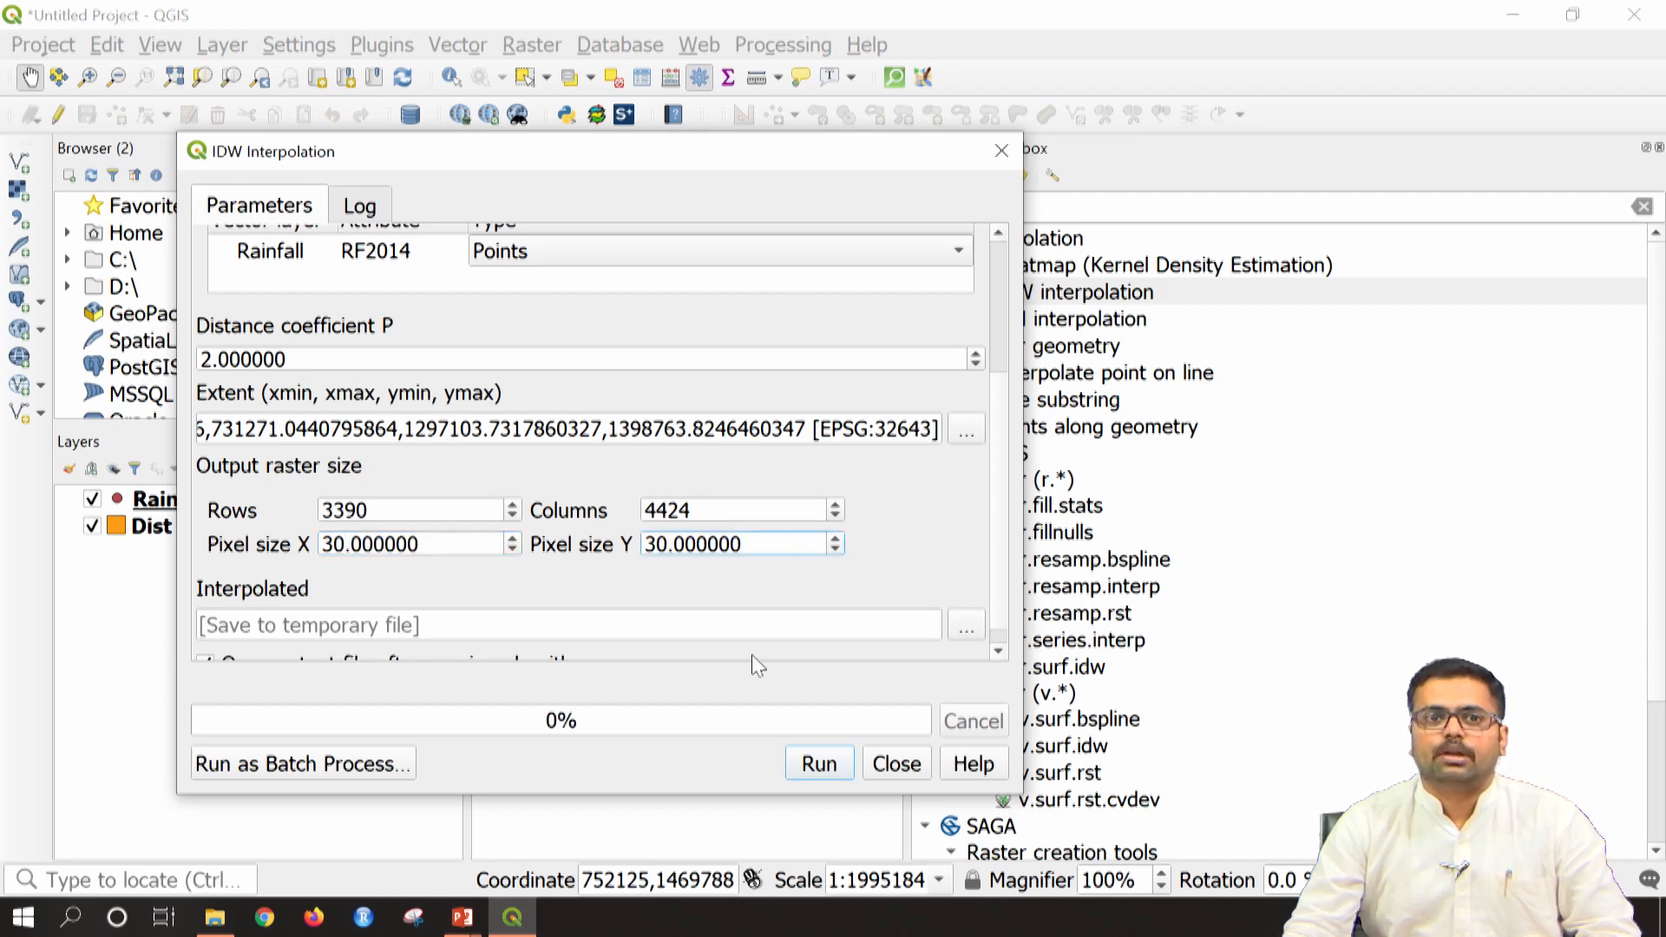
# Step: Set the interpolated raster to save as interpolated_MYS in TIF format in the Output folder
pyautogui.click(965, 627)
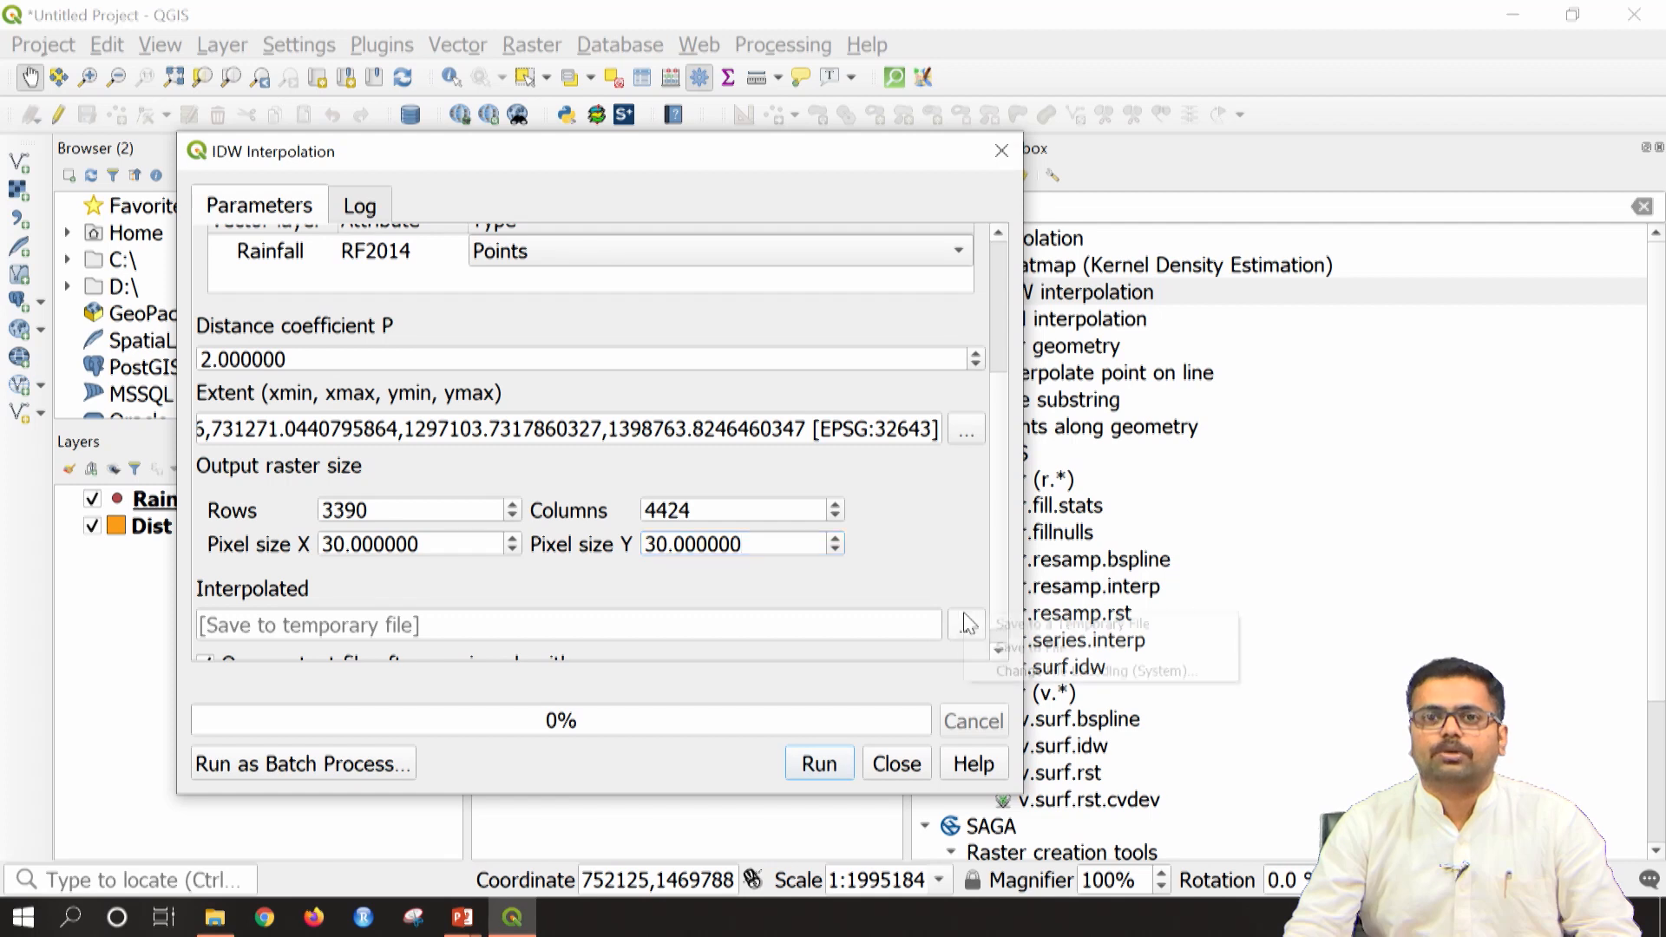
pyautogui.click(1012, 654)
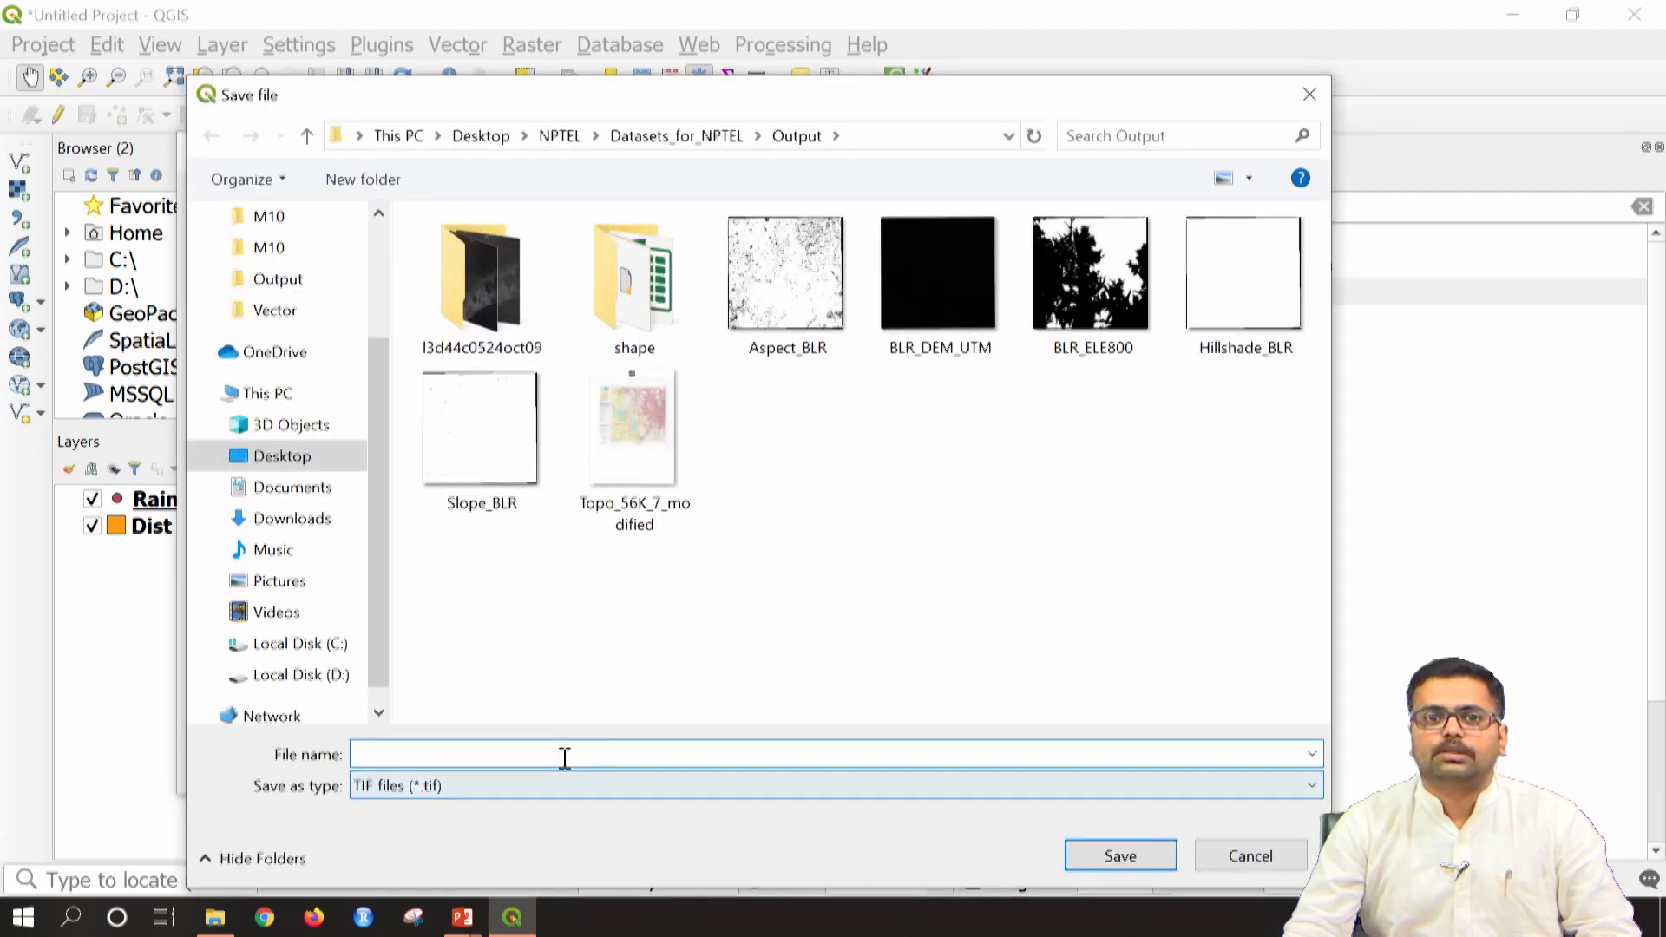
pyautogui.click(567, 756)
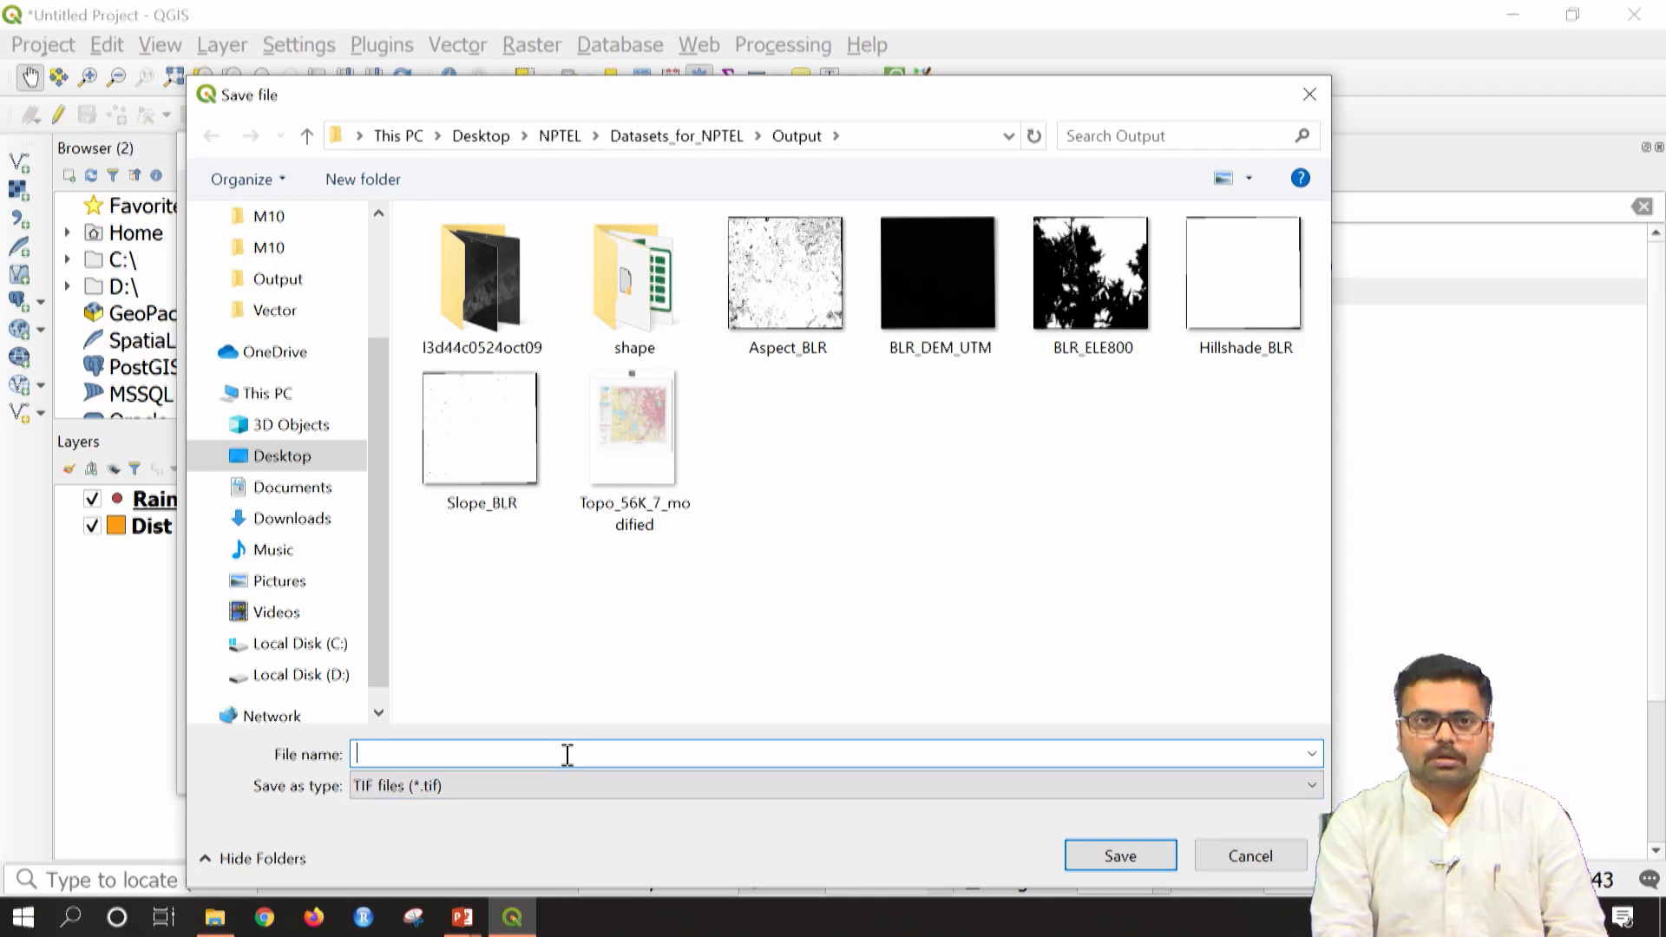
pyautogui.write('I')
pyautogui.press('BackSpace')
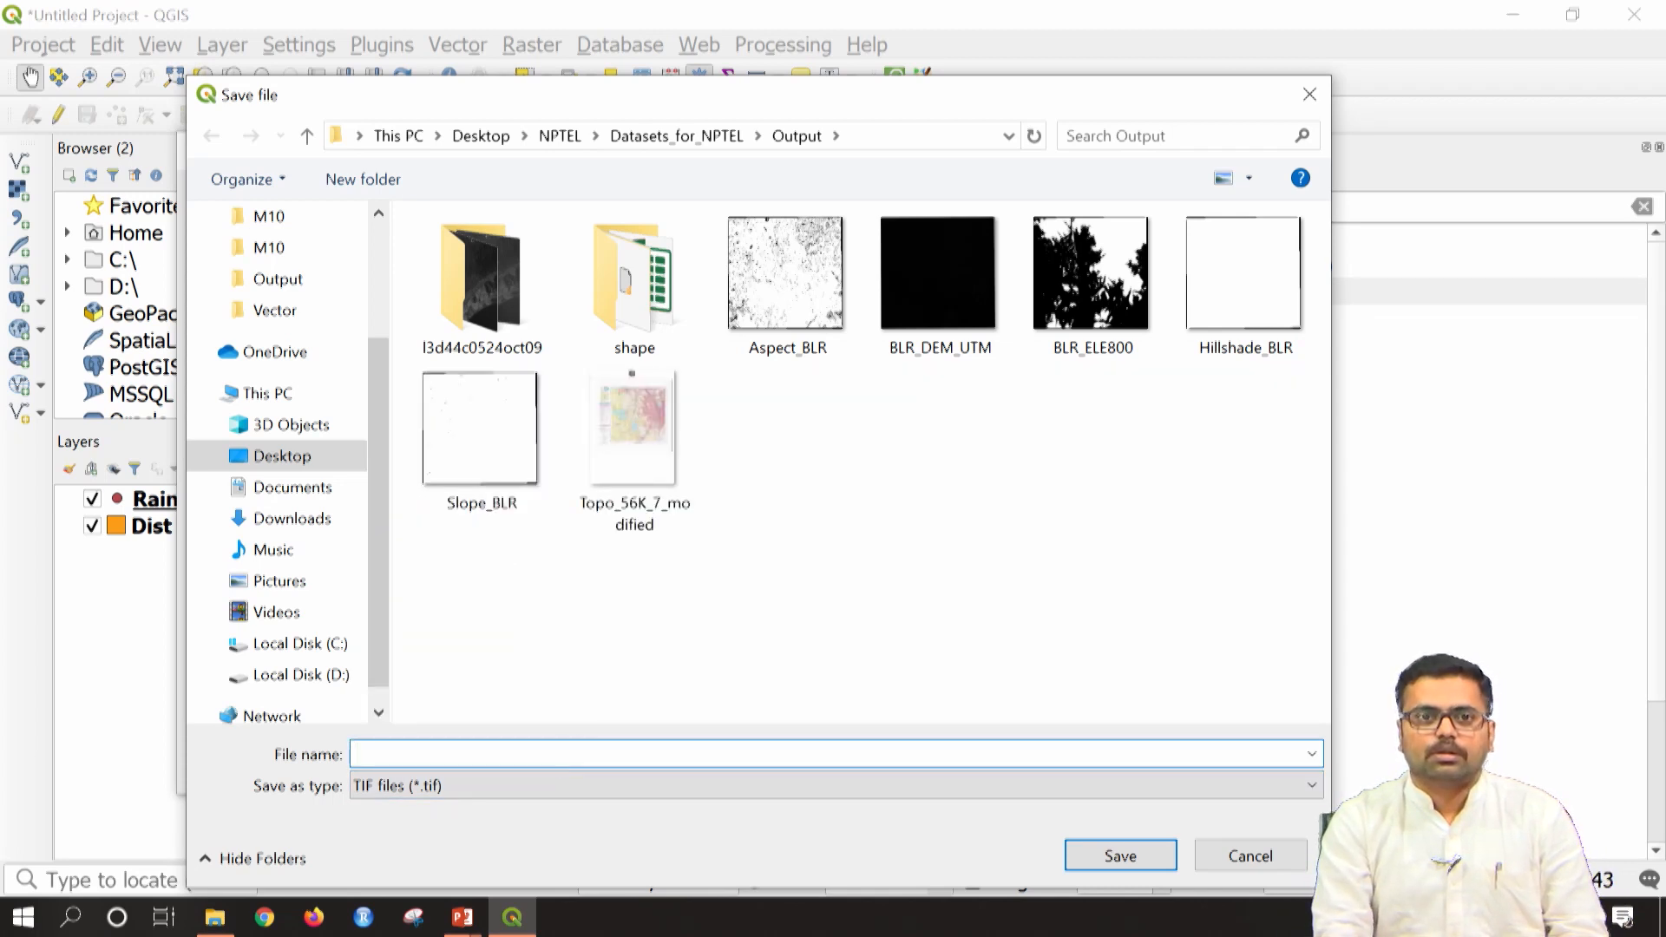
pyautogui.write('interpolated_MYS')
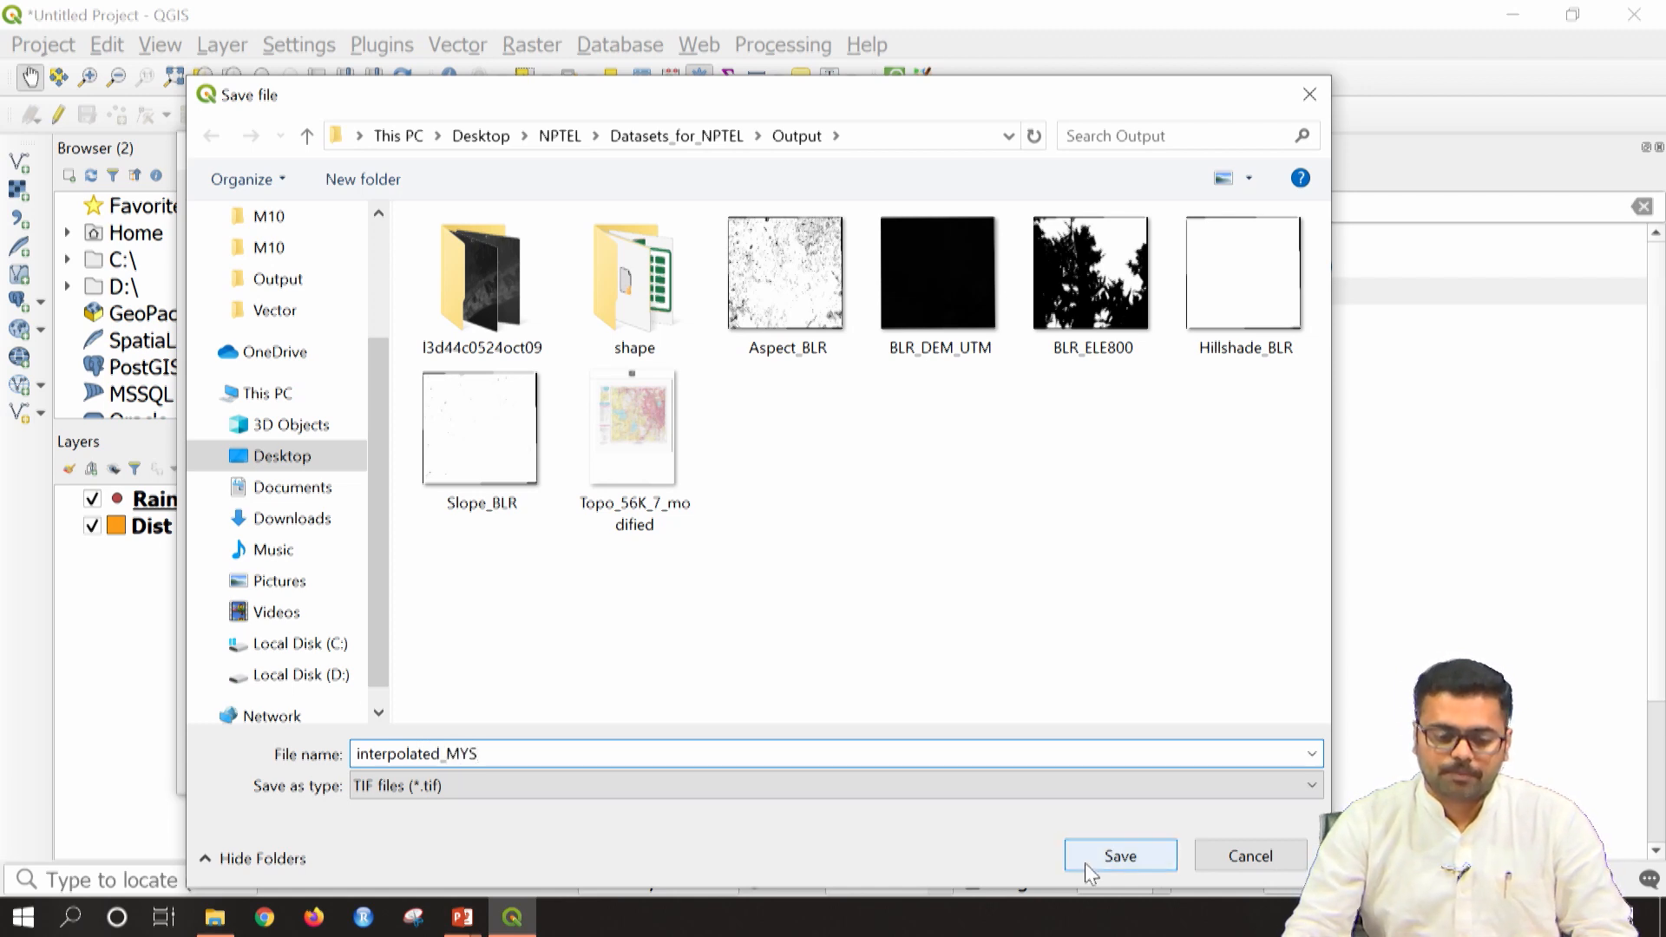
pyautogui.click(1091, 870)
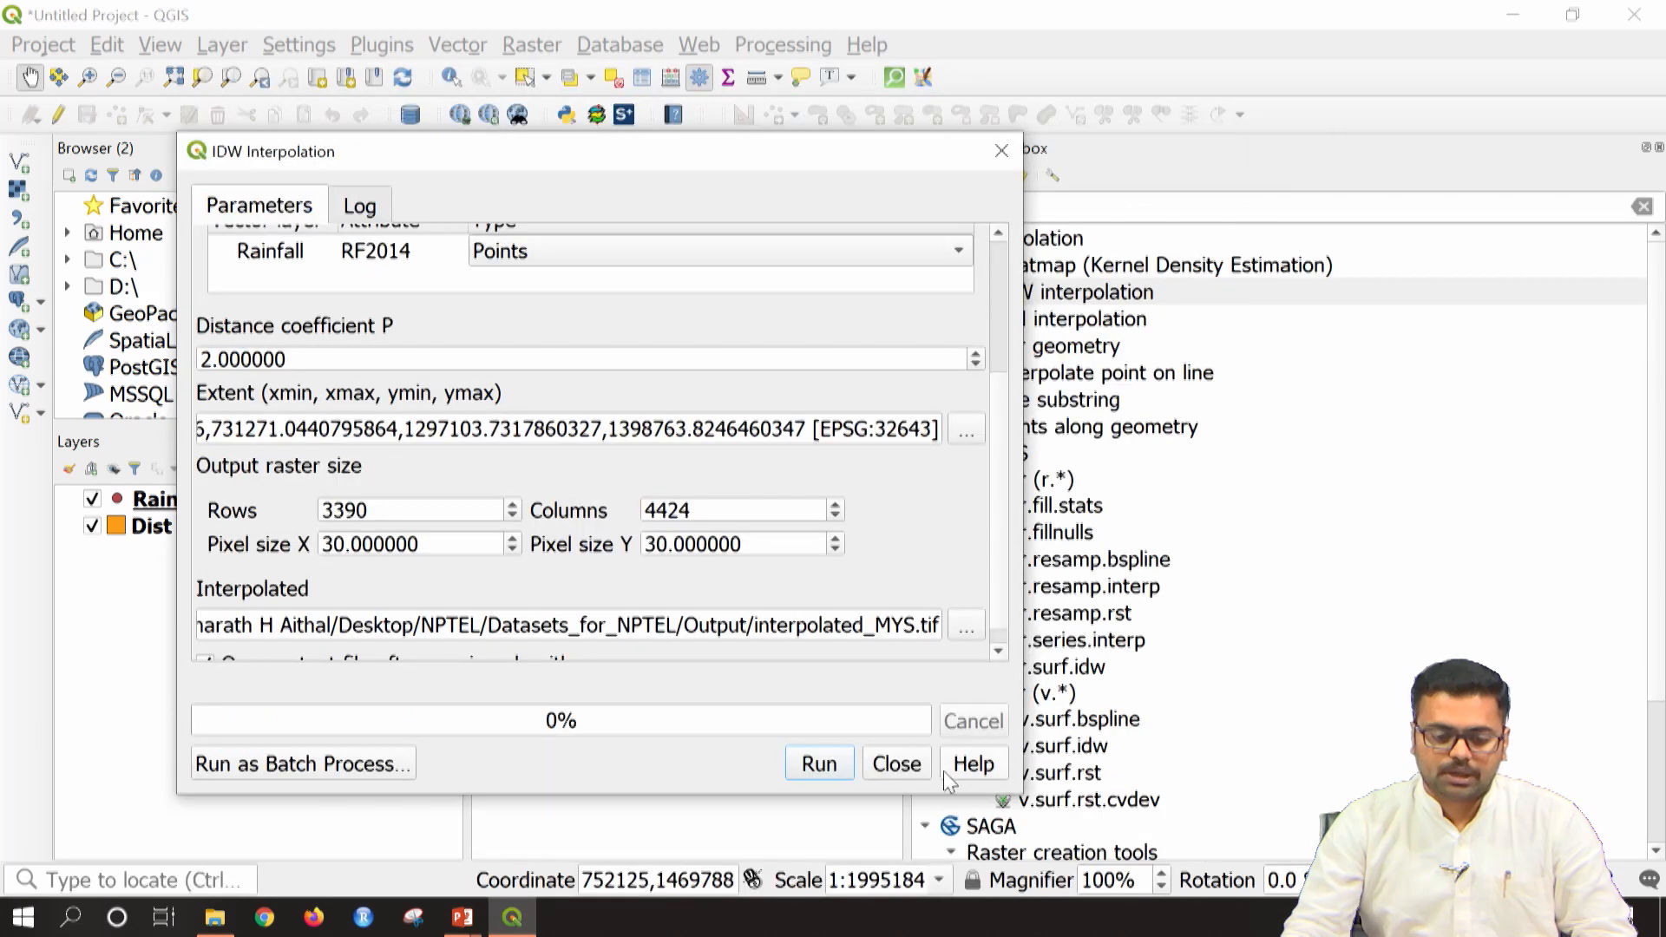
# Step: Run the IDW interpolation, then close its dialog and the Processing Toolbox
pyautogui.click(819, 763)
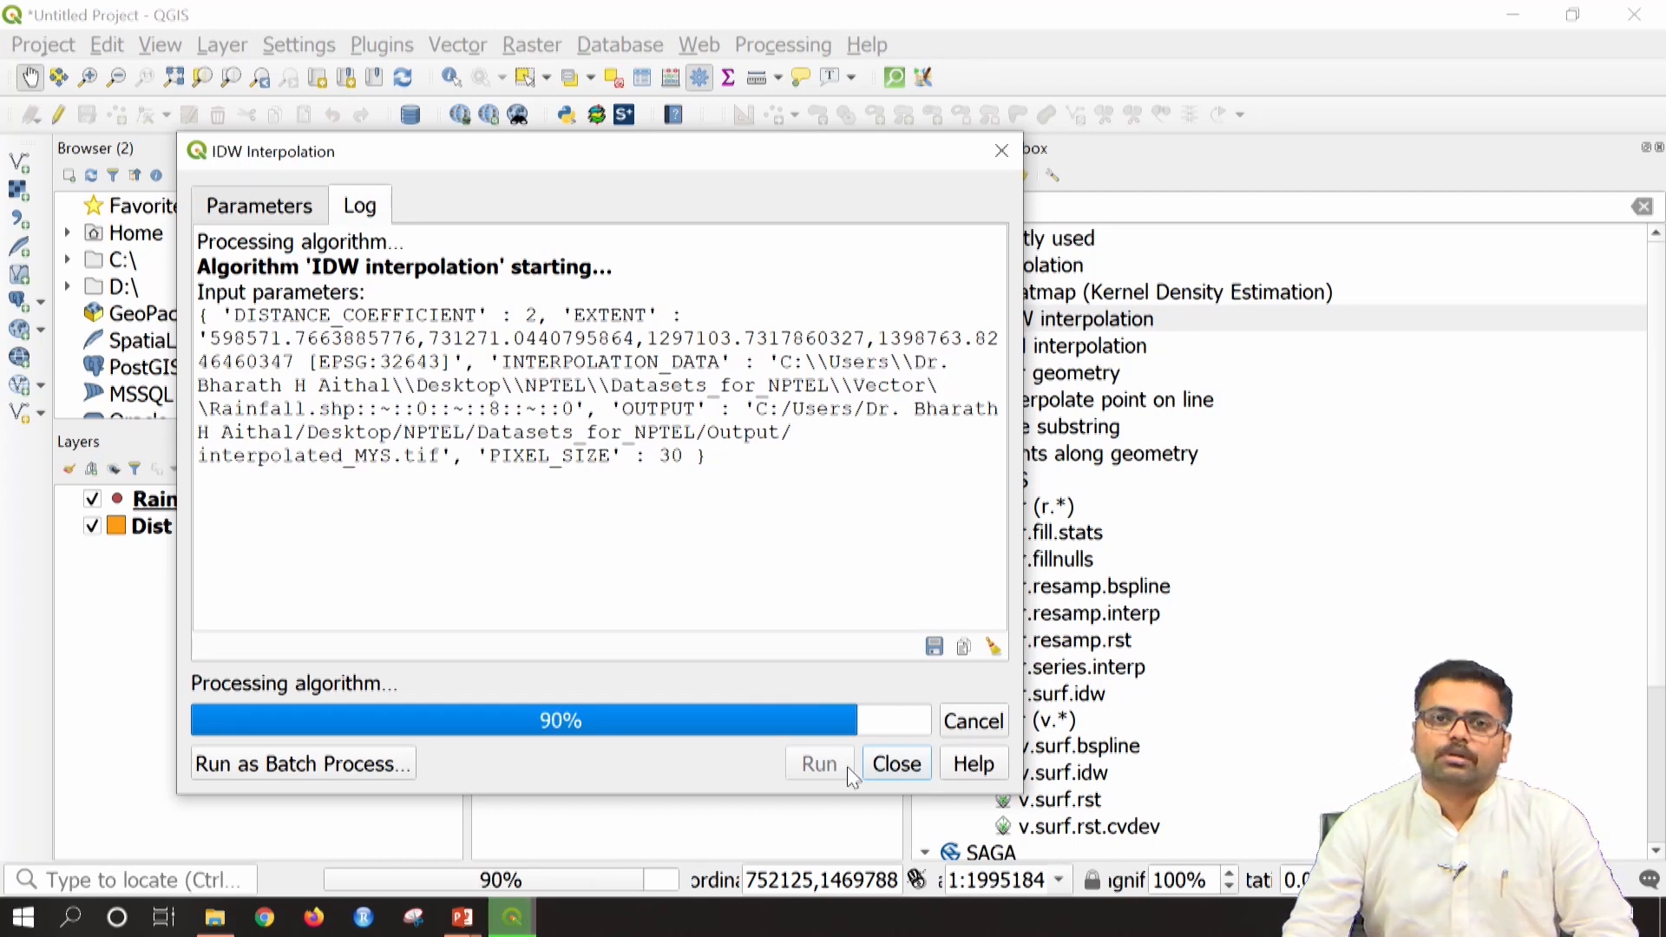
pyautogui.click(905, 765)
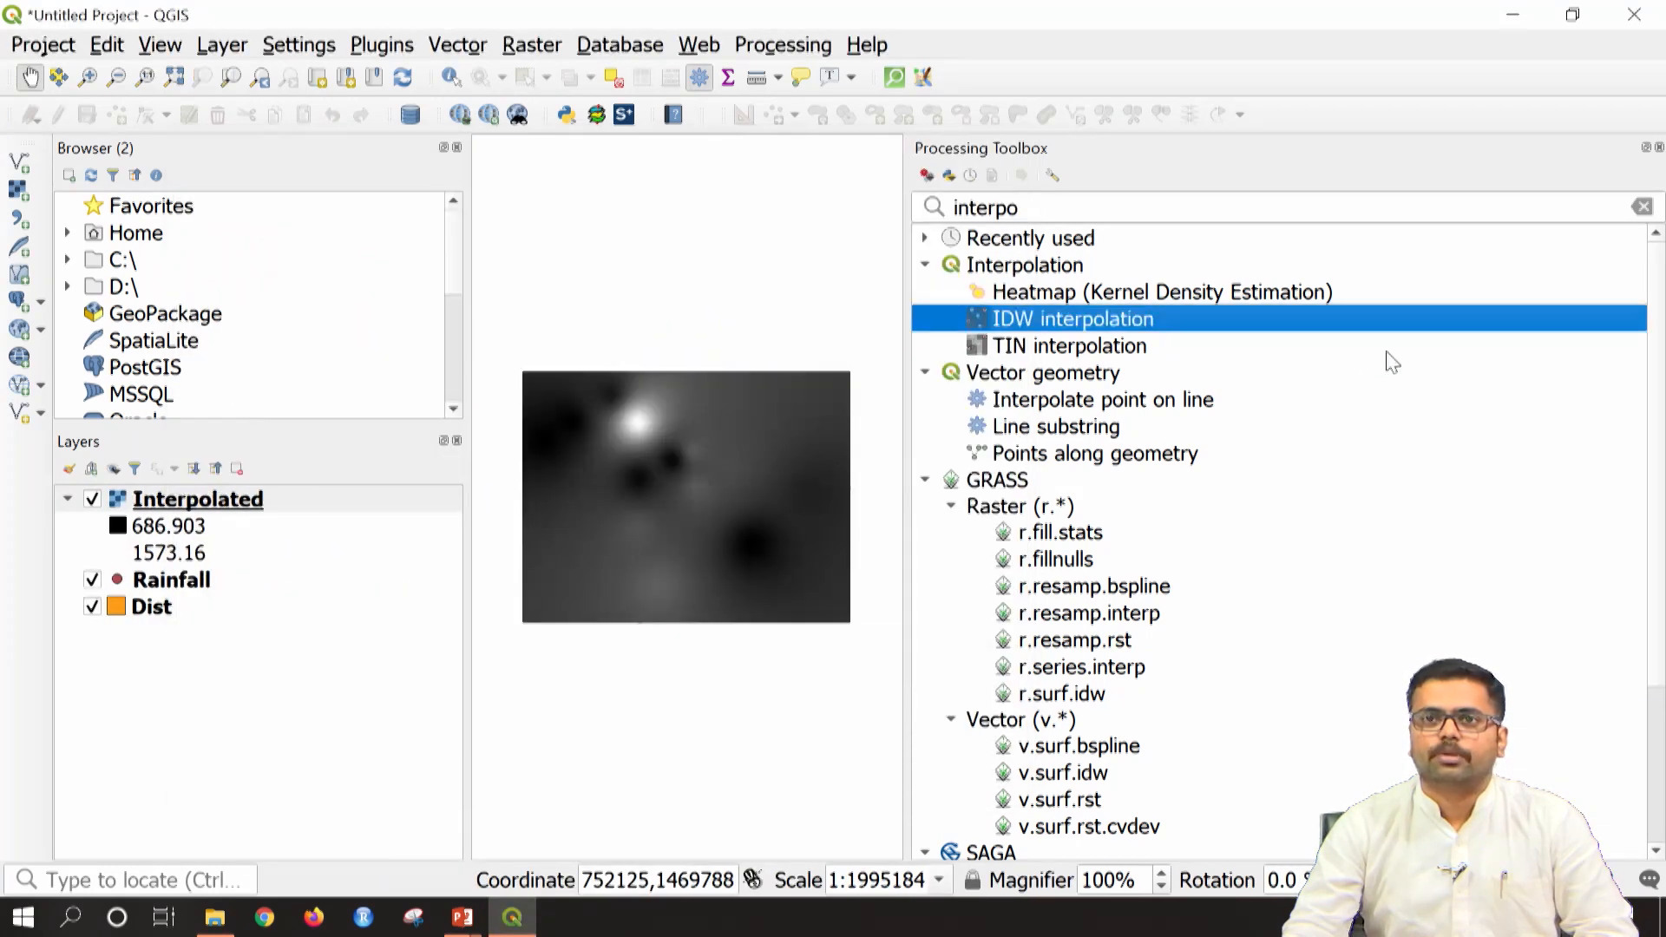
pyautogui.click(1645, 147)
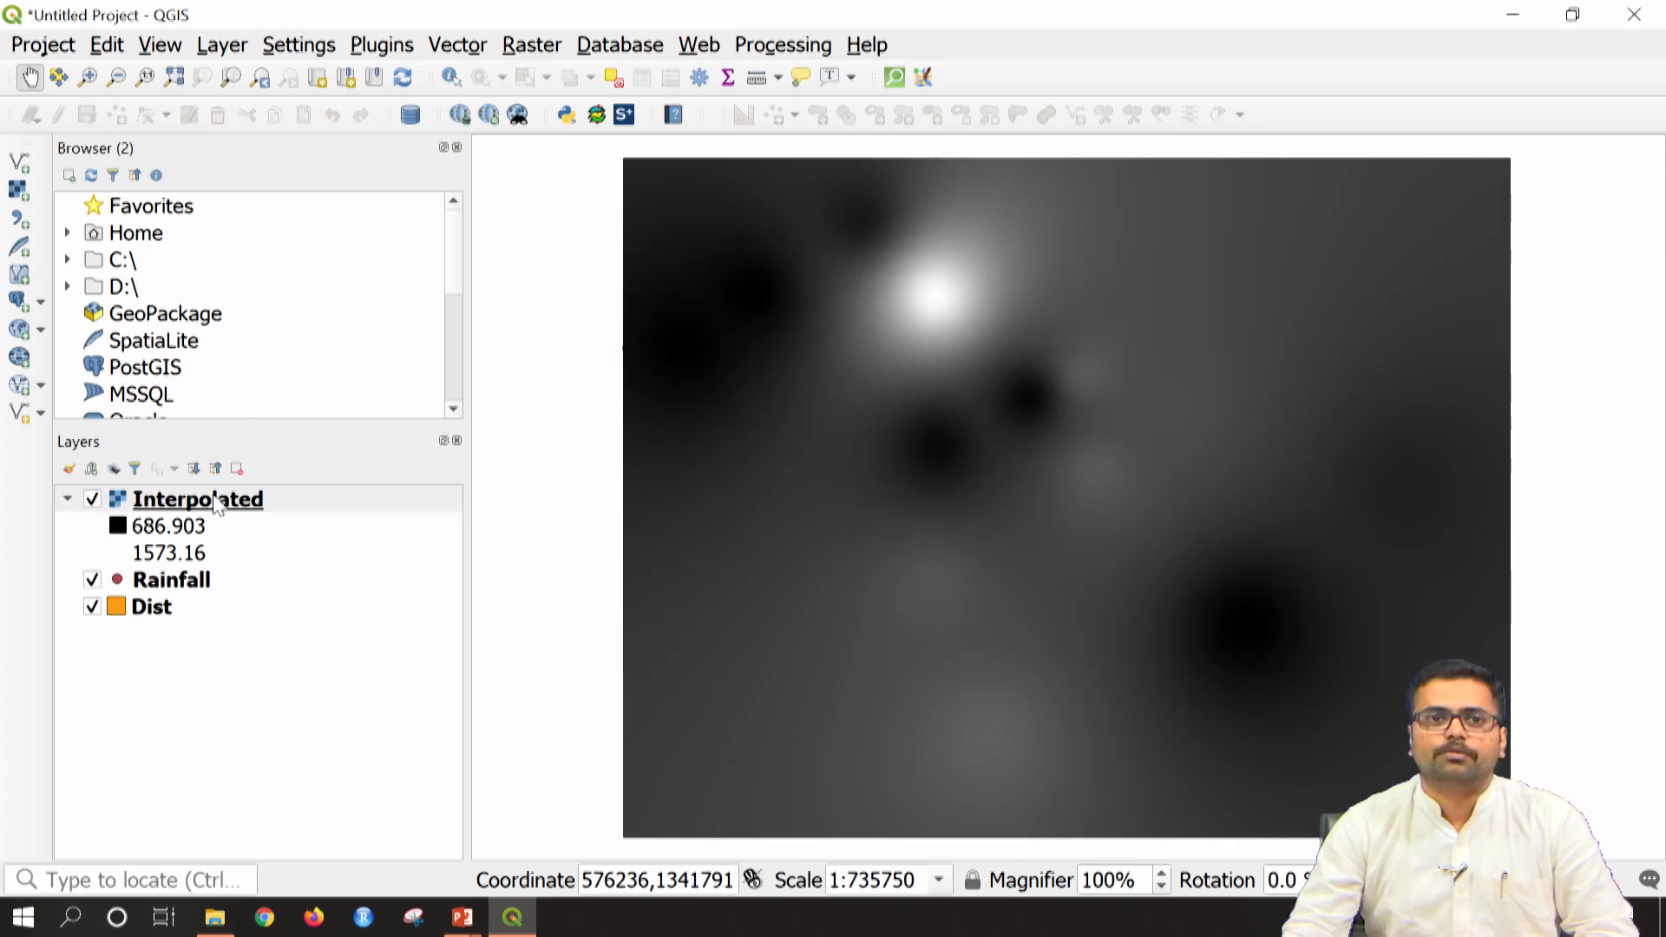
# Step: Move the Interpolated layer below Rainfall and Dist, and hide the Dist layer
pyautogui.moveTo(216, 505)
pyautogui.mouseDown()
pyautogui.moveTo(213, 595)
pyautogui.moveTo(222, 513)
pyautogui.mouseUp()
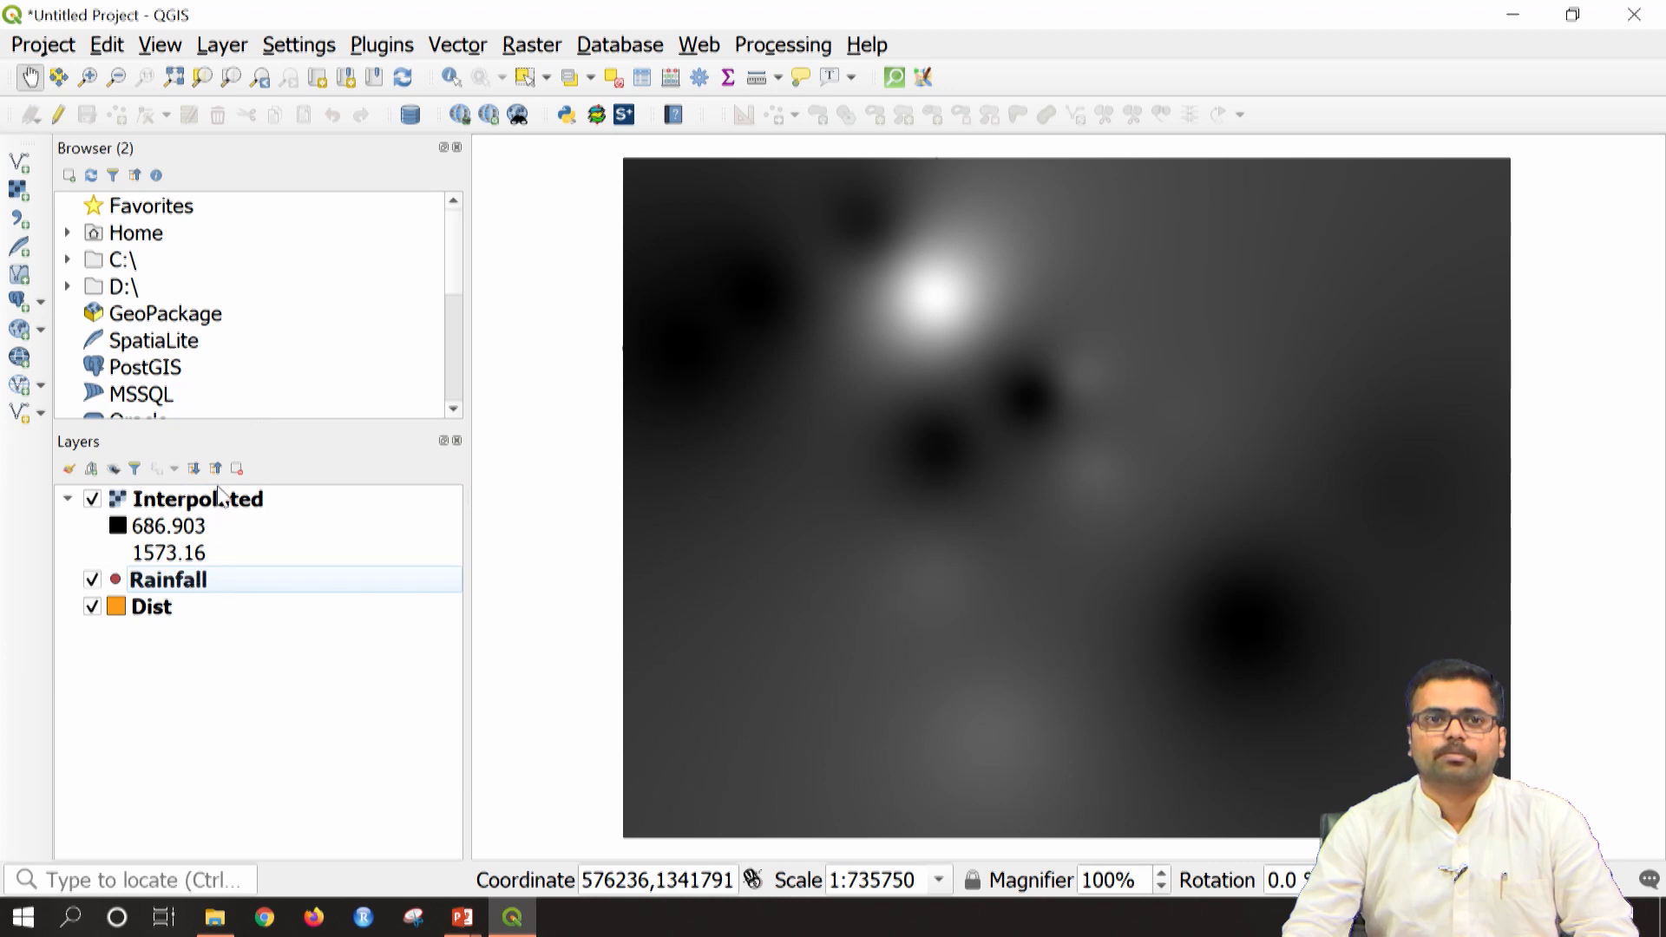
pyautogui.moveTo(220, 499); pyautogui.dragTo(201, 746)
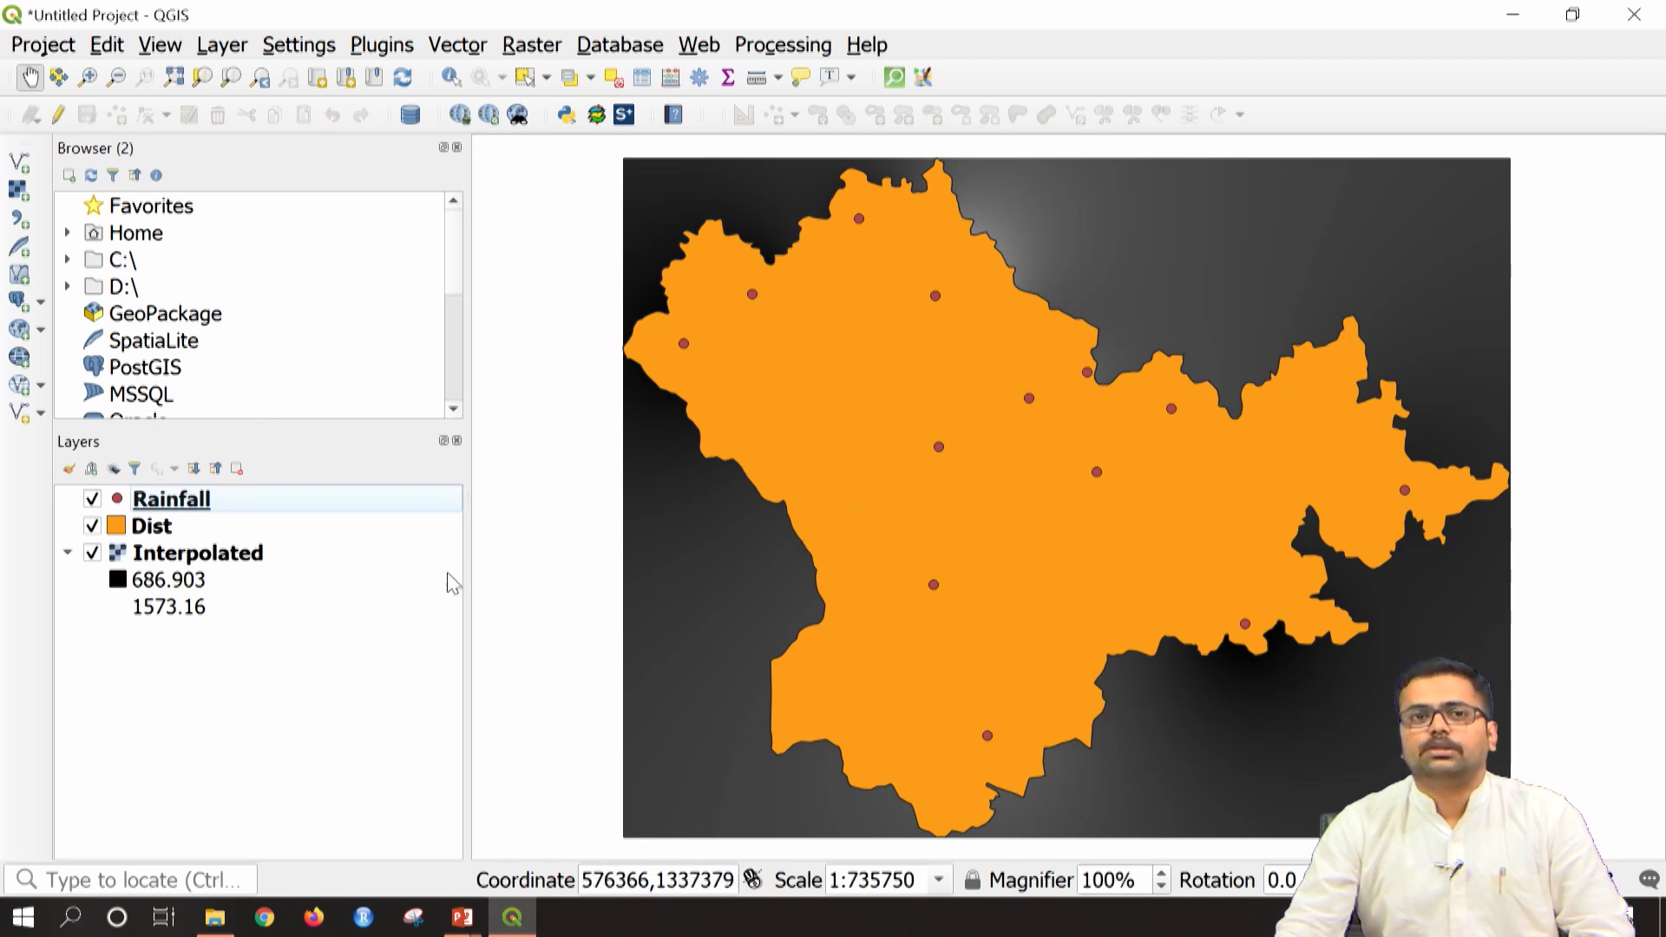
pyautogui.click(93, 526)
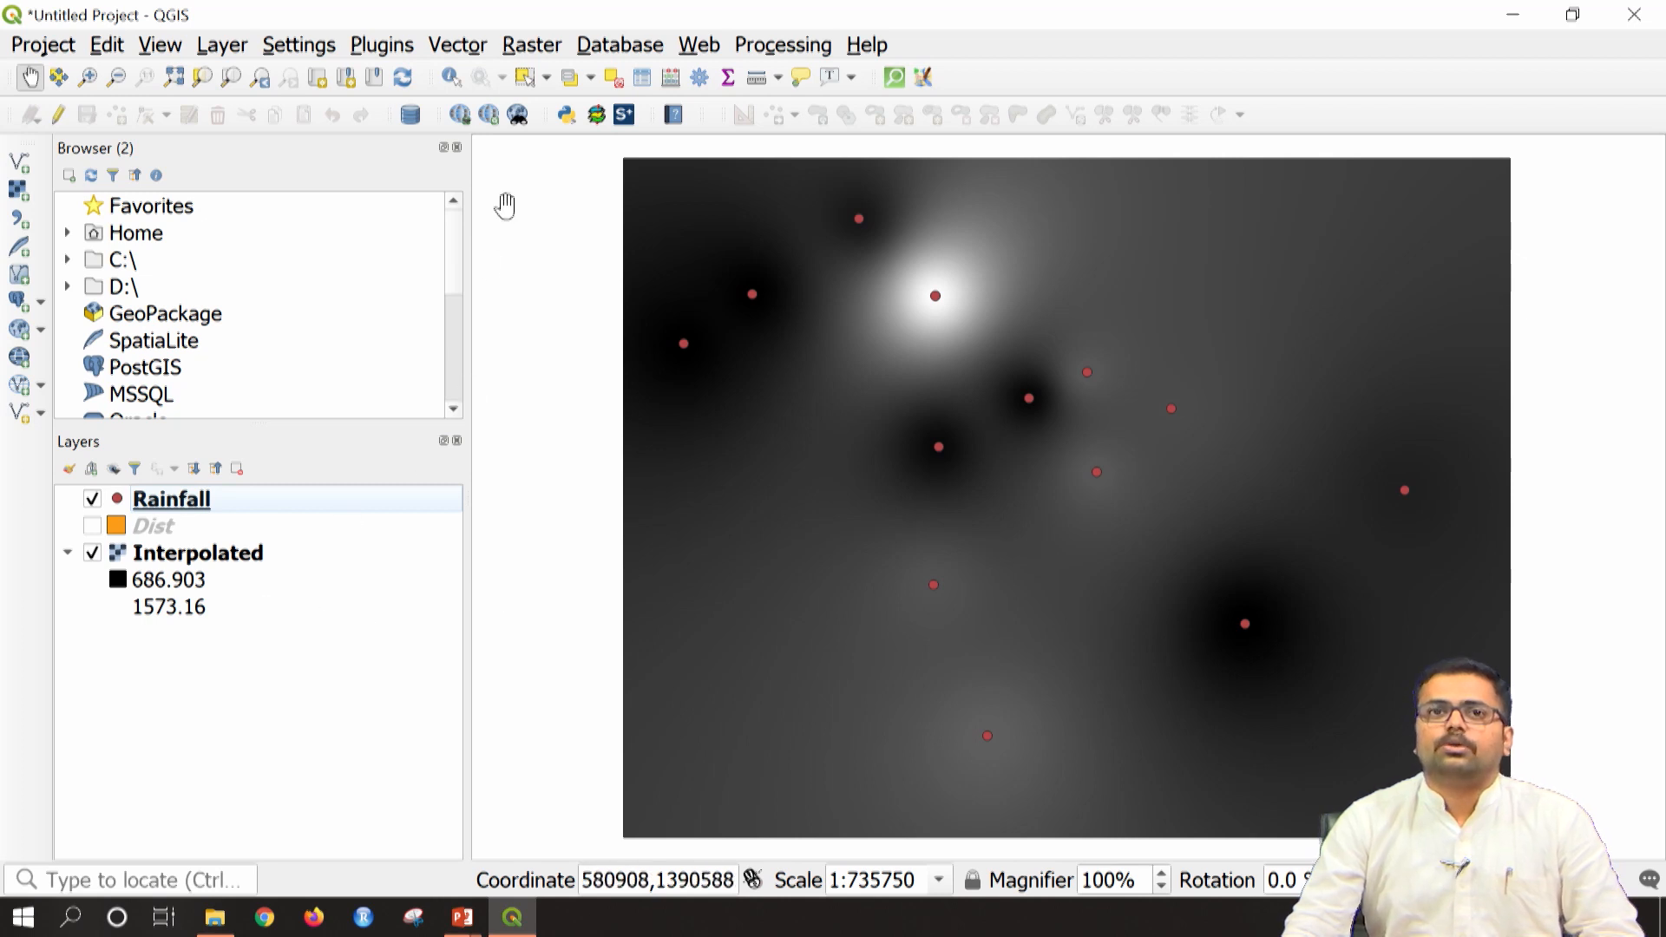
# Step: Open Clip Raster by Mask Layer with Interpolated as the input layer and Dist as the mask layer
pyautogui.click(544, 52)
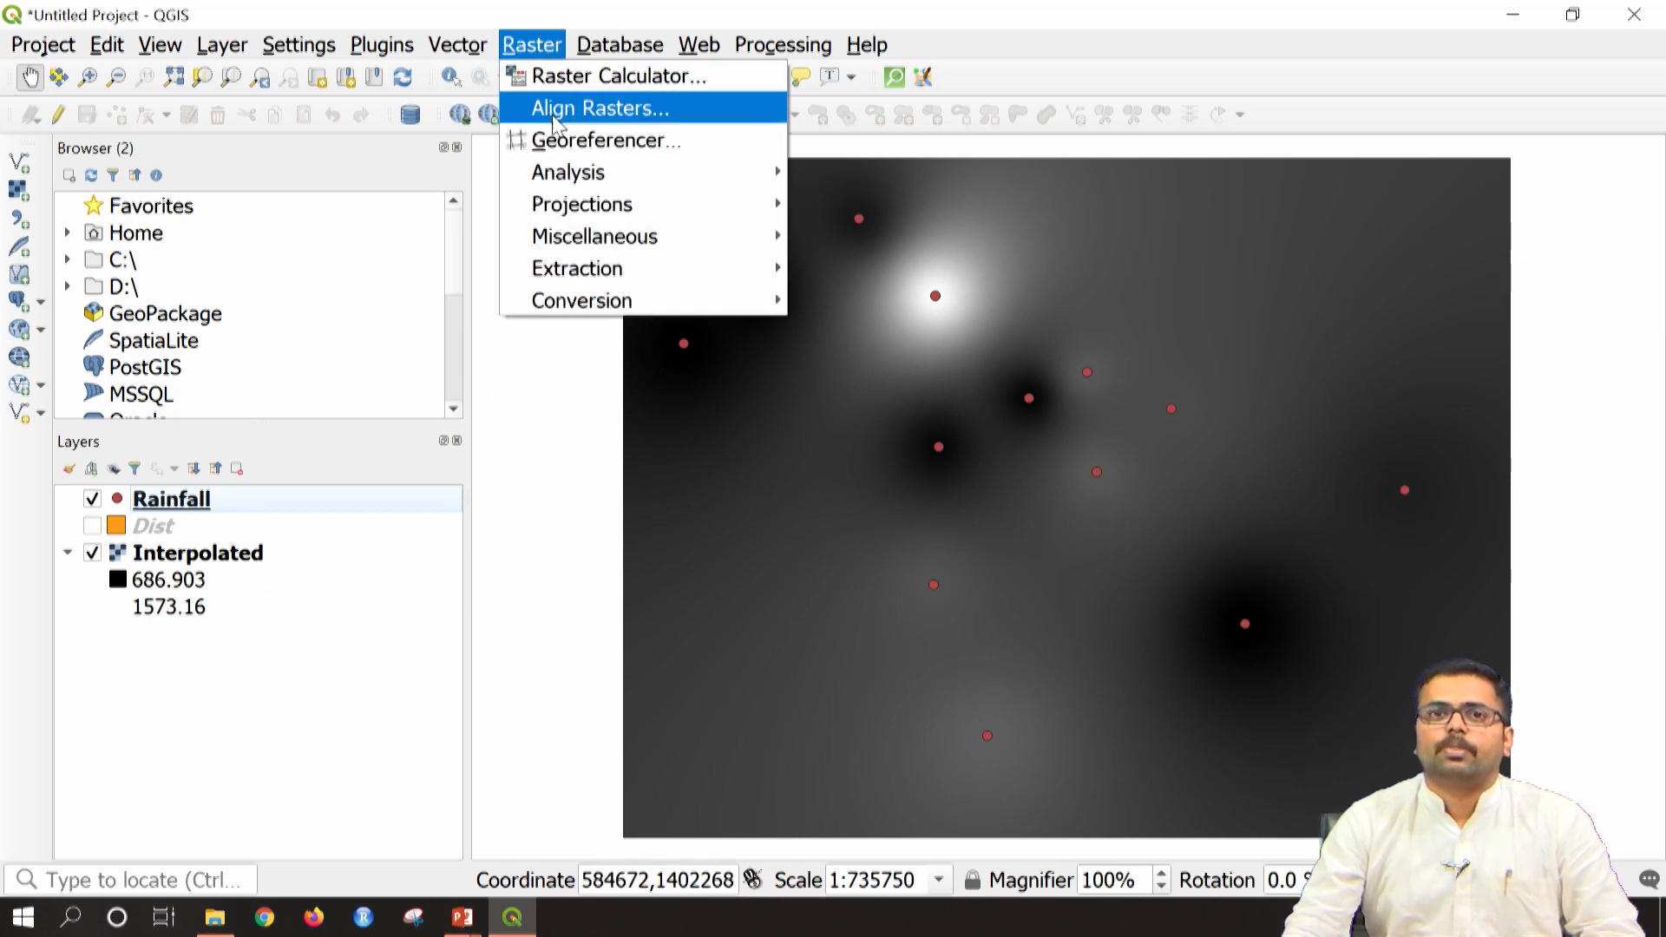
pyautogui.moveTo(633, 264)
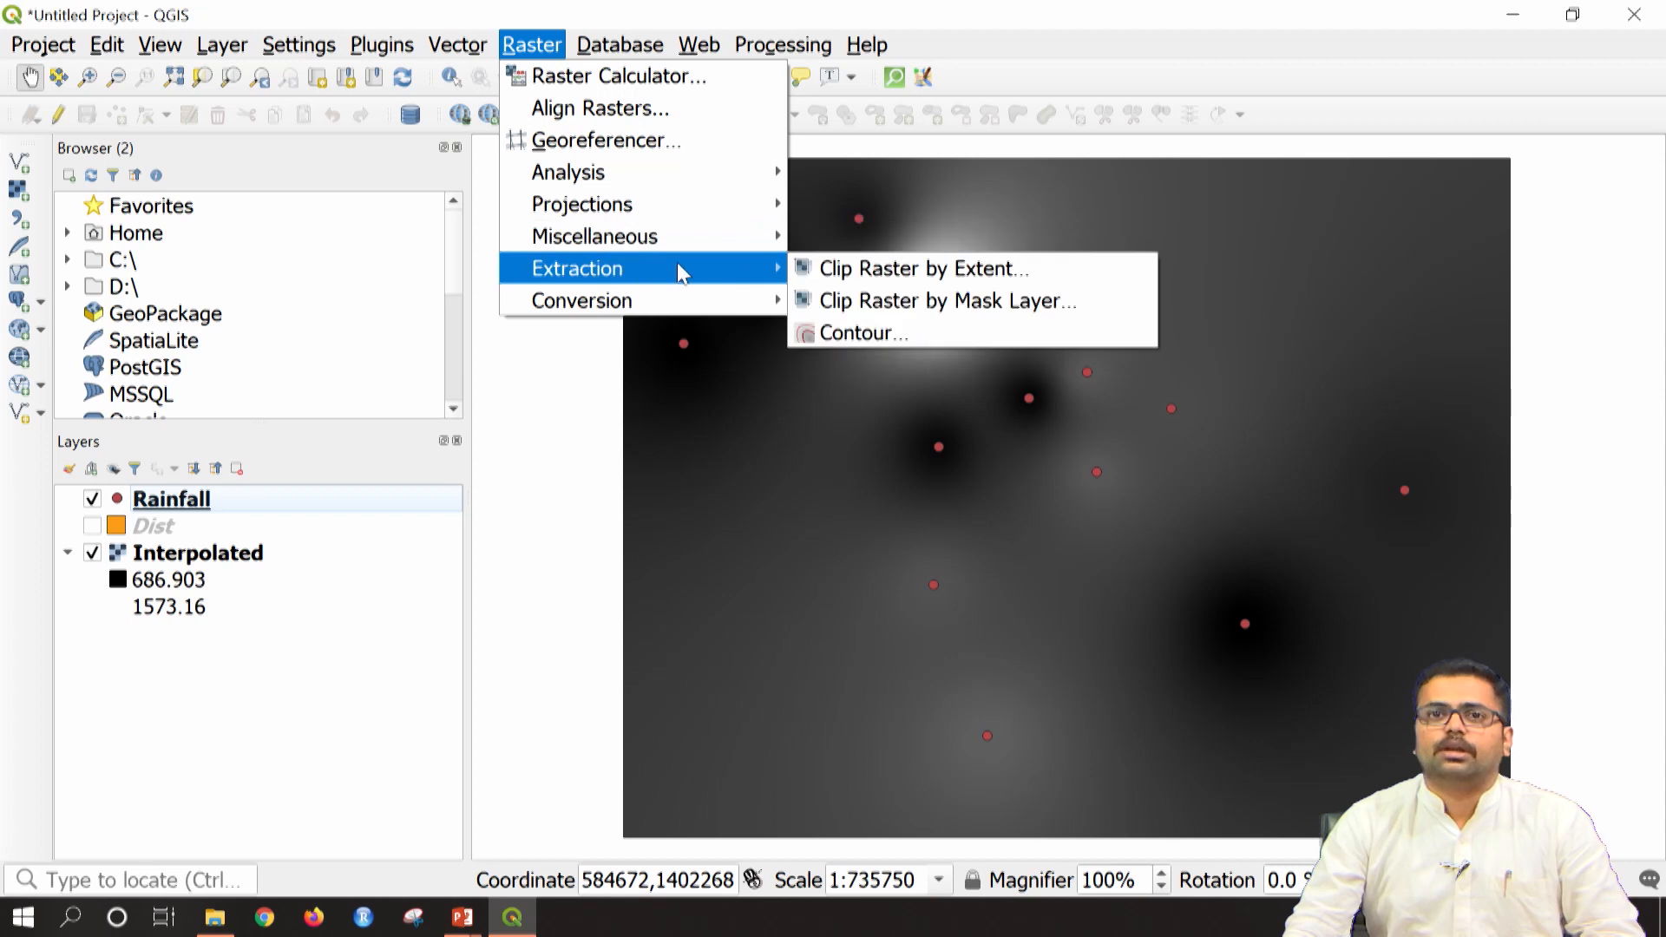
pyautogui.click(942, 318)
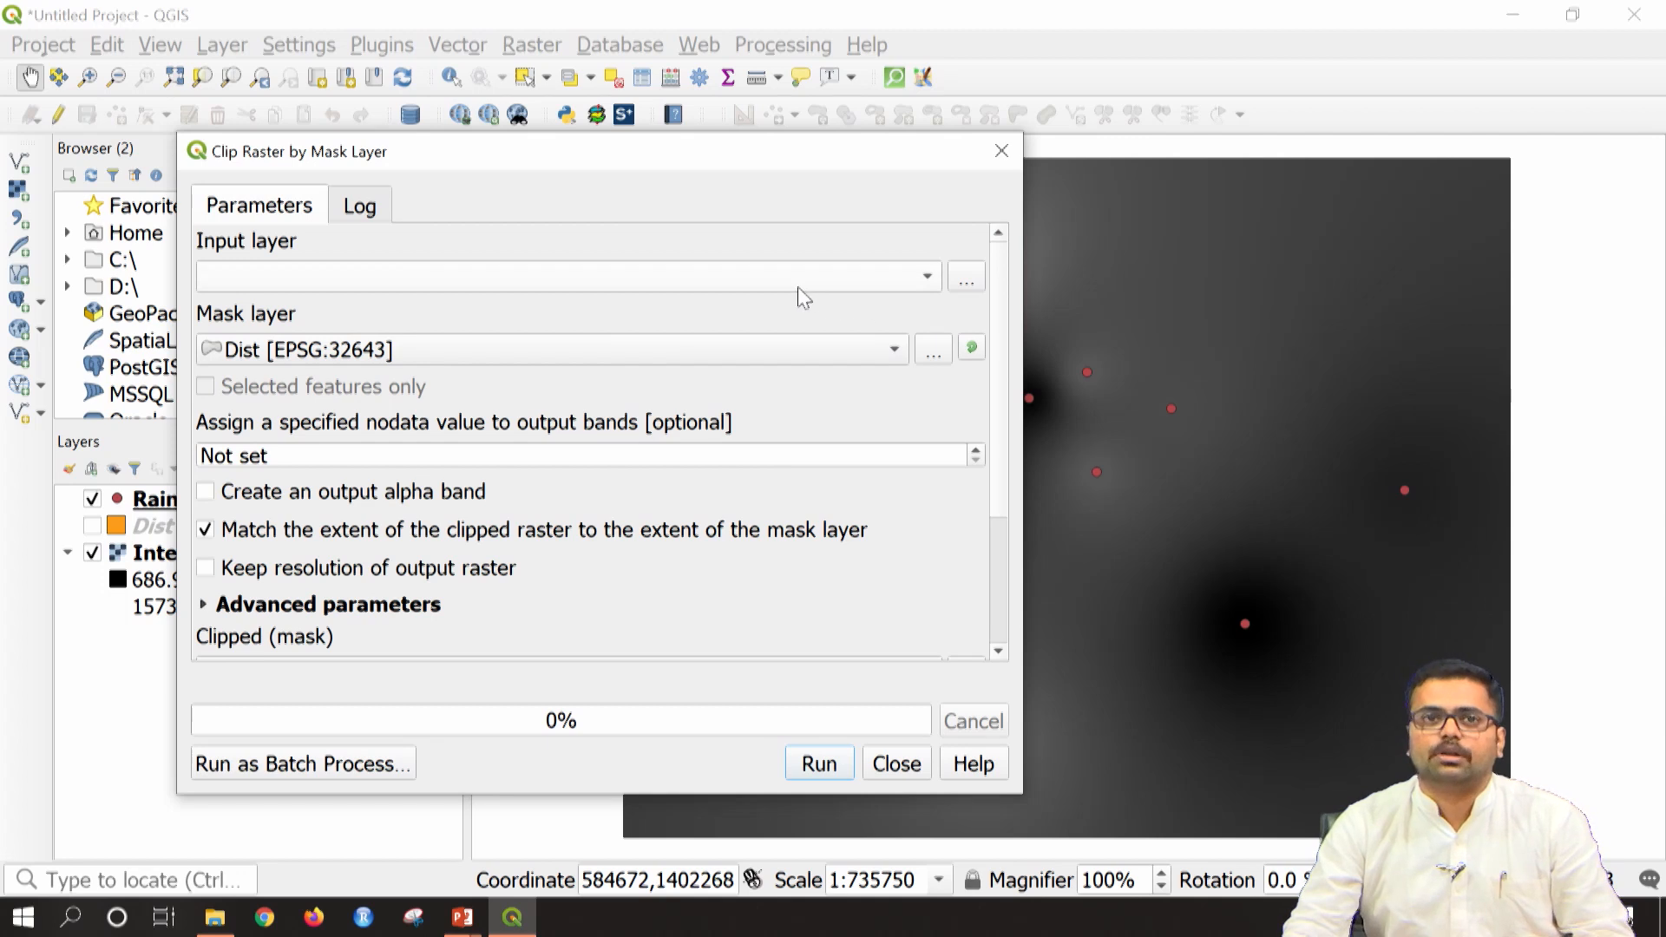
pyautogui.click(921, 282)
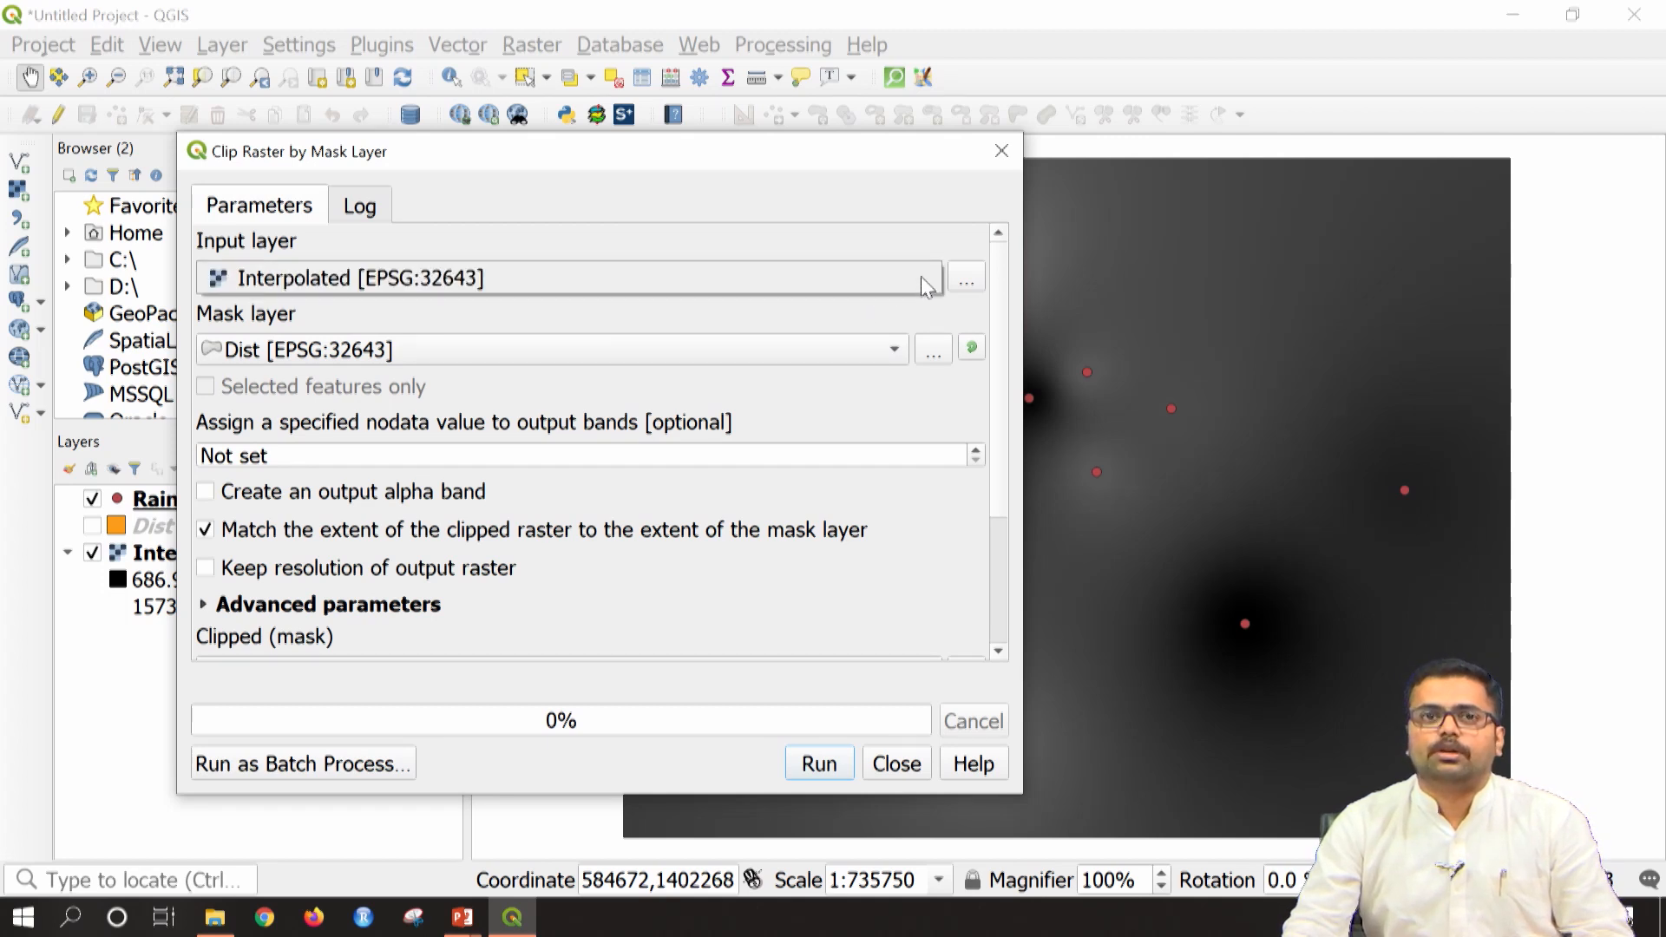
pyautogui.click(915, 289)
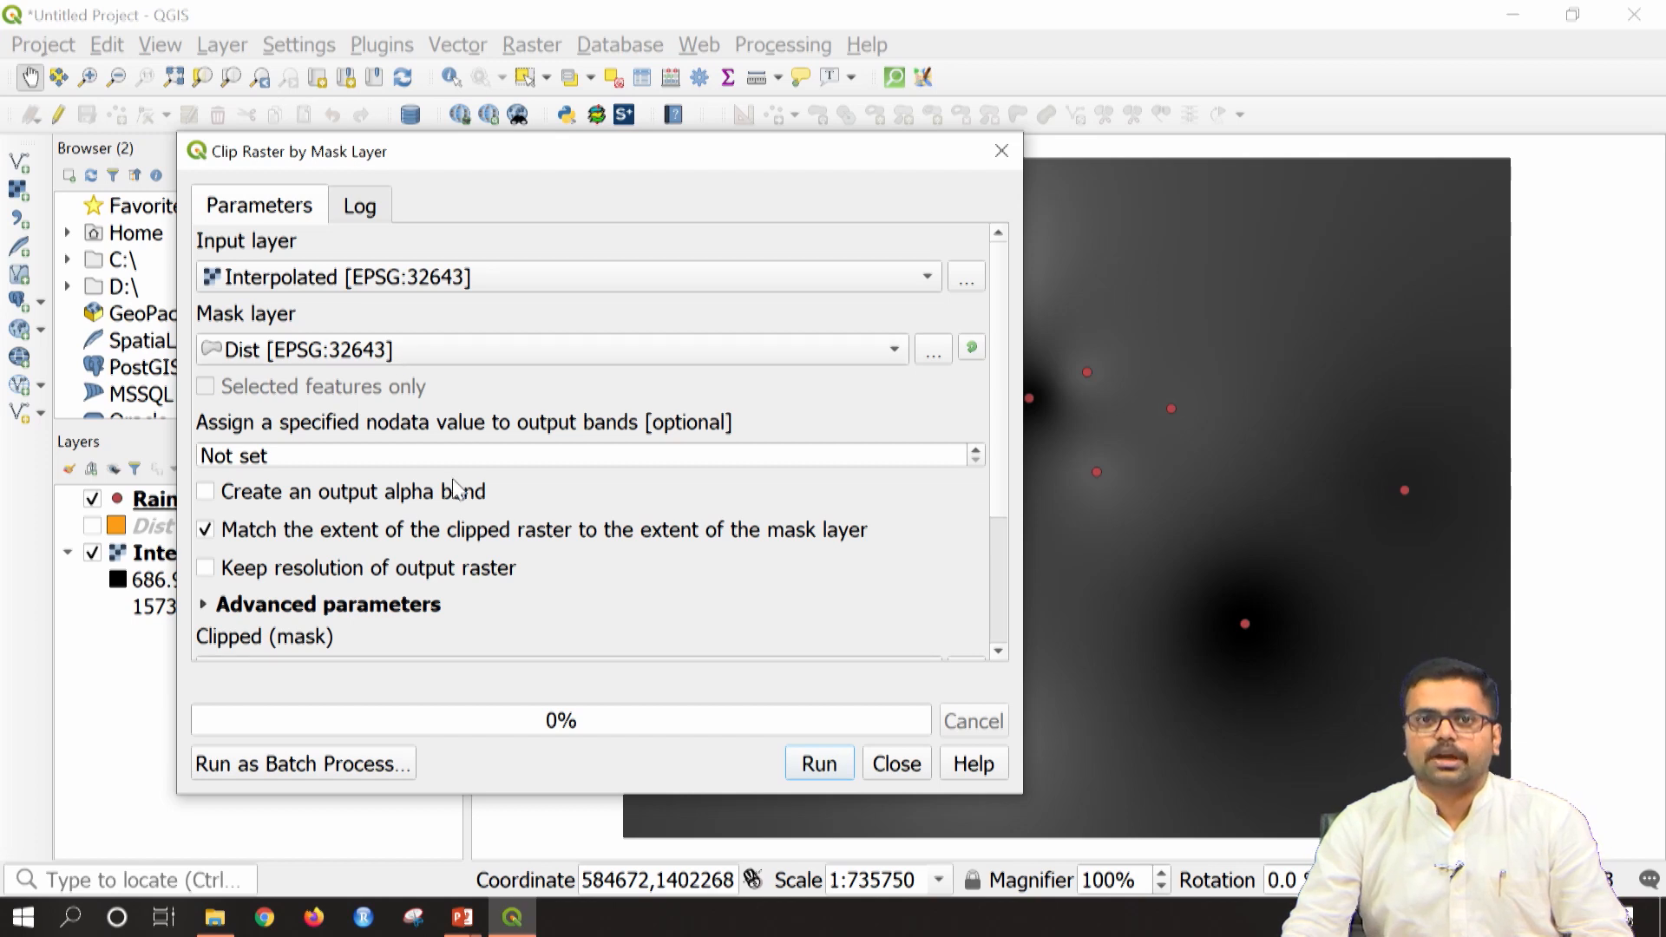
# Step: Set the clipped output to save as Interpolation_clip in TIF format in the Output folder and run the clip
pyautogui.scroll(-1, 793, 592)
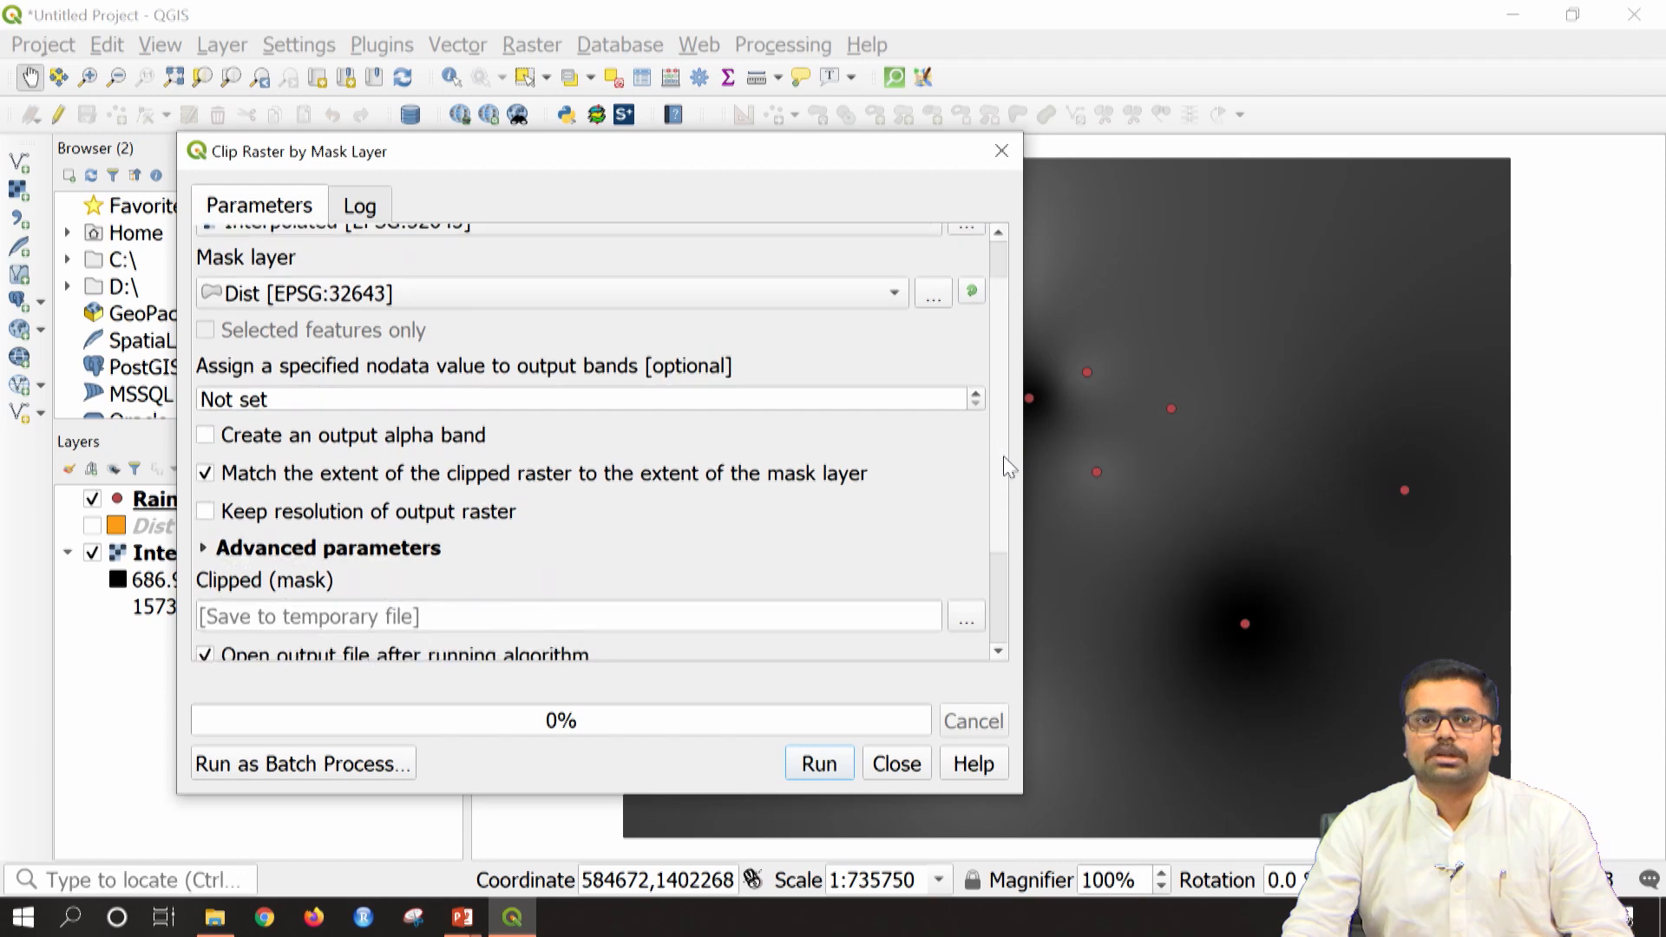
pyautogui.scroll(-3, 1003, 521)
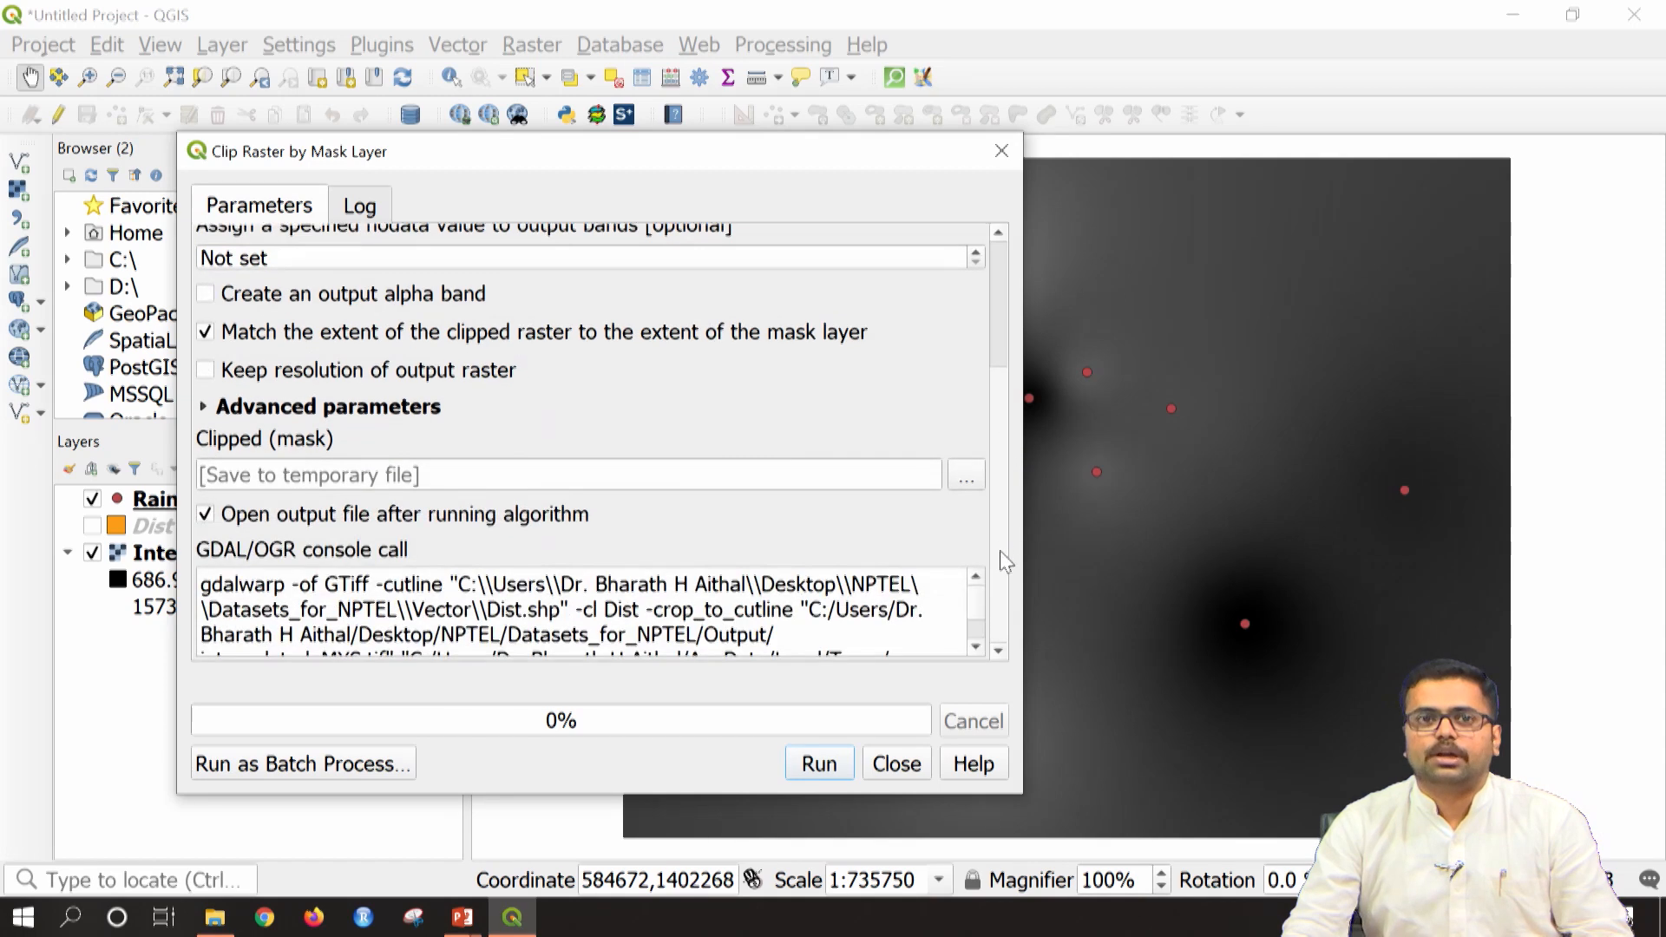
pyautogui.click(963, 482)
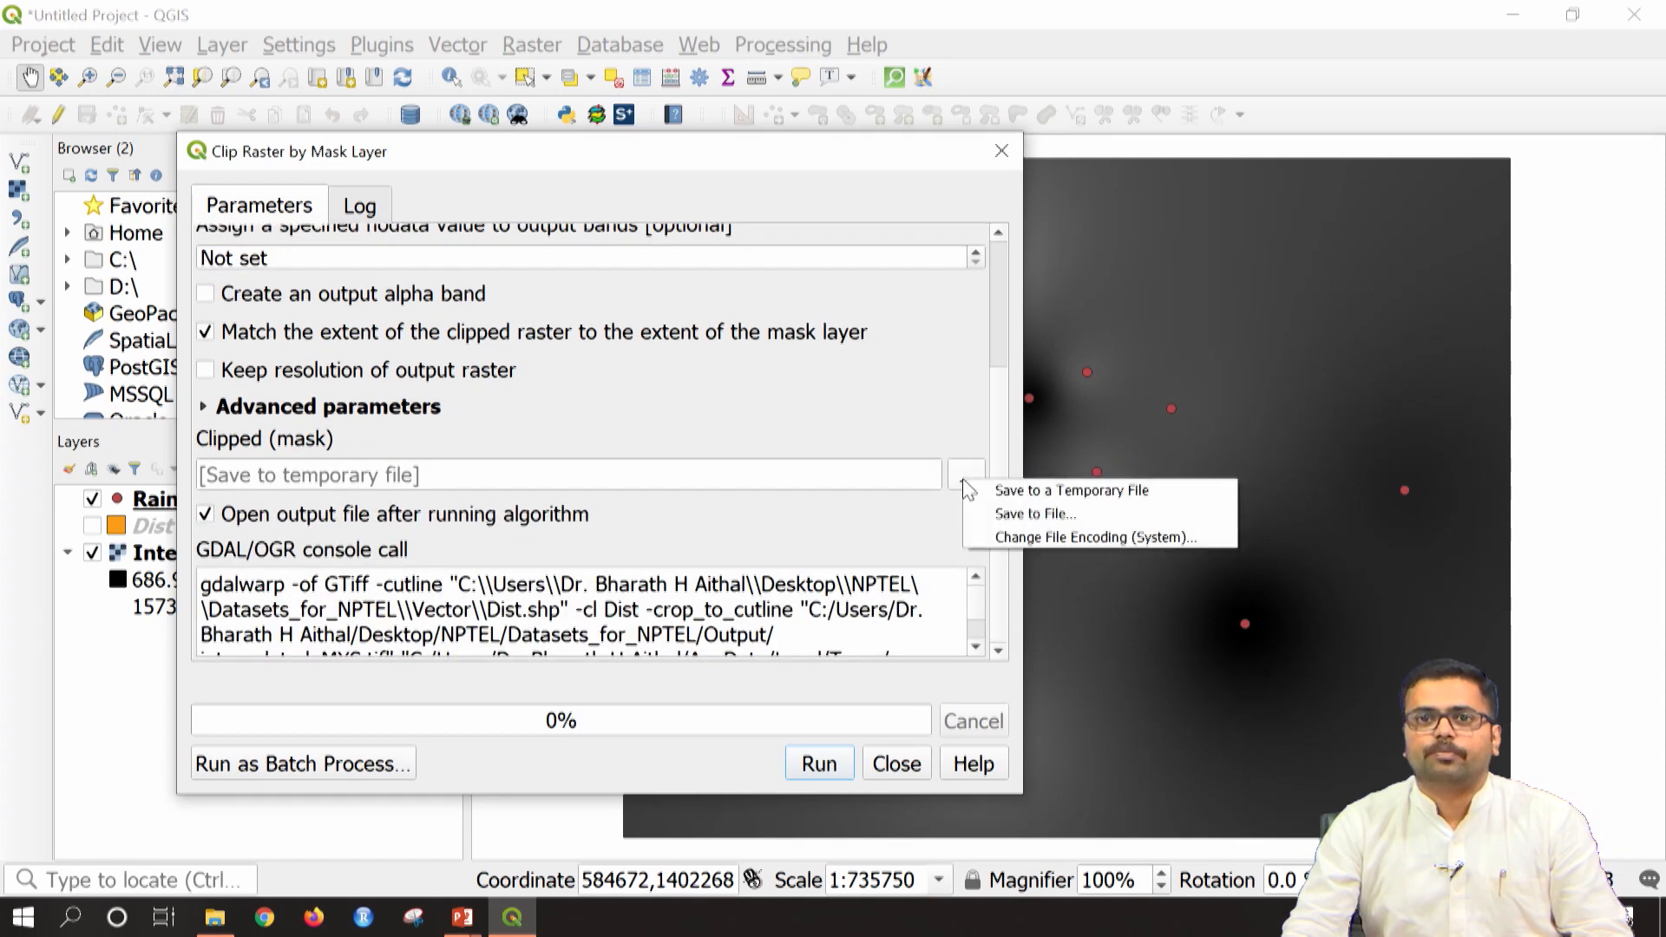
pyautogui.click(1004, 518)
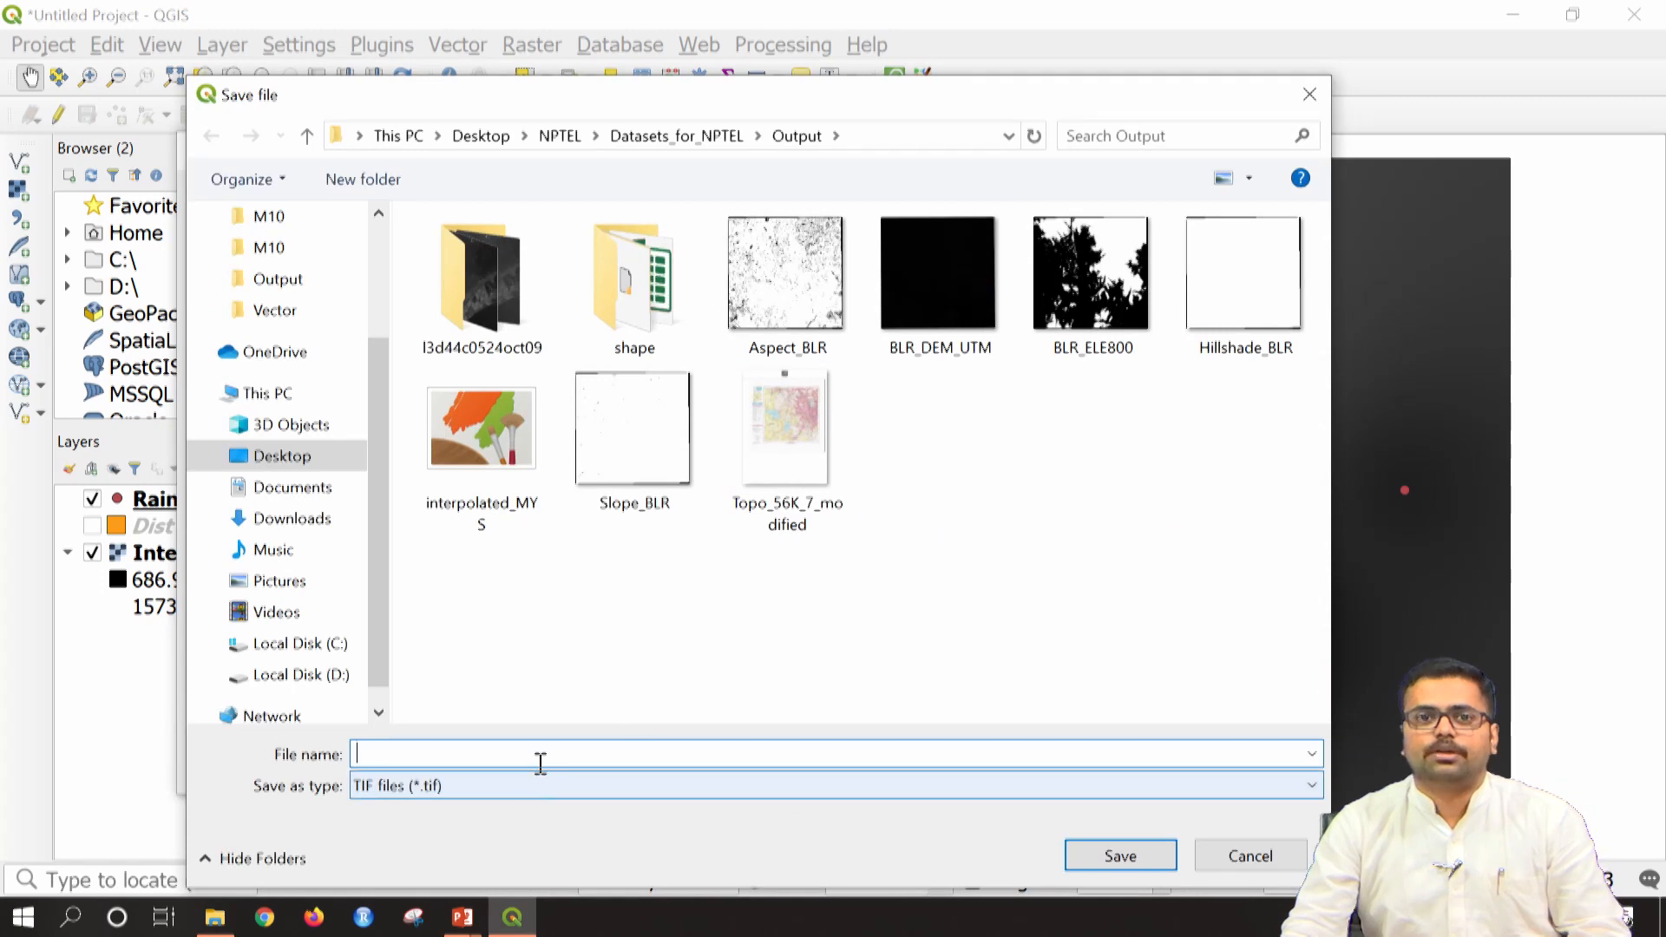
pyautogui.write('i')
pyautogui.press('BackSpace')
pyautogui.write('Intero')
pyautogui.press('BackSpace')
pyautogui.write('polation')
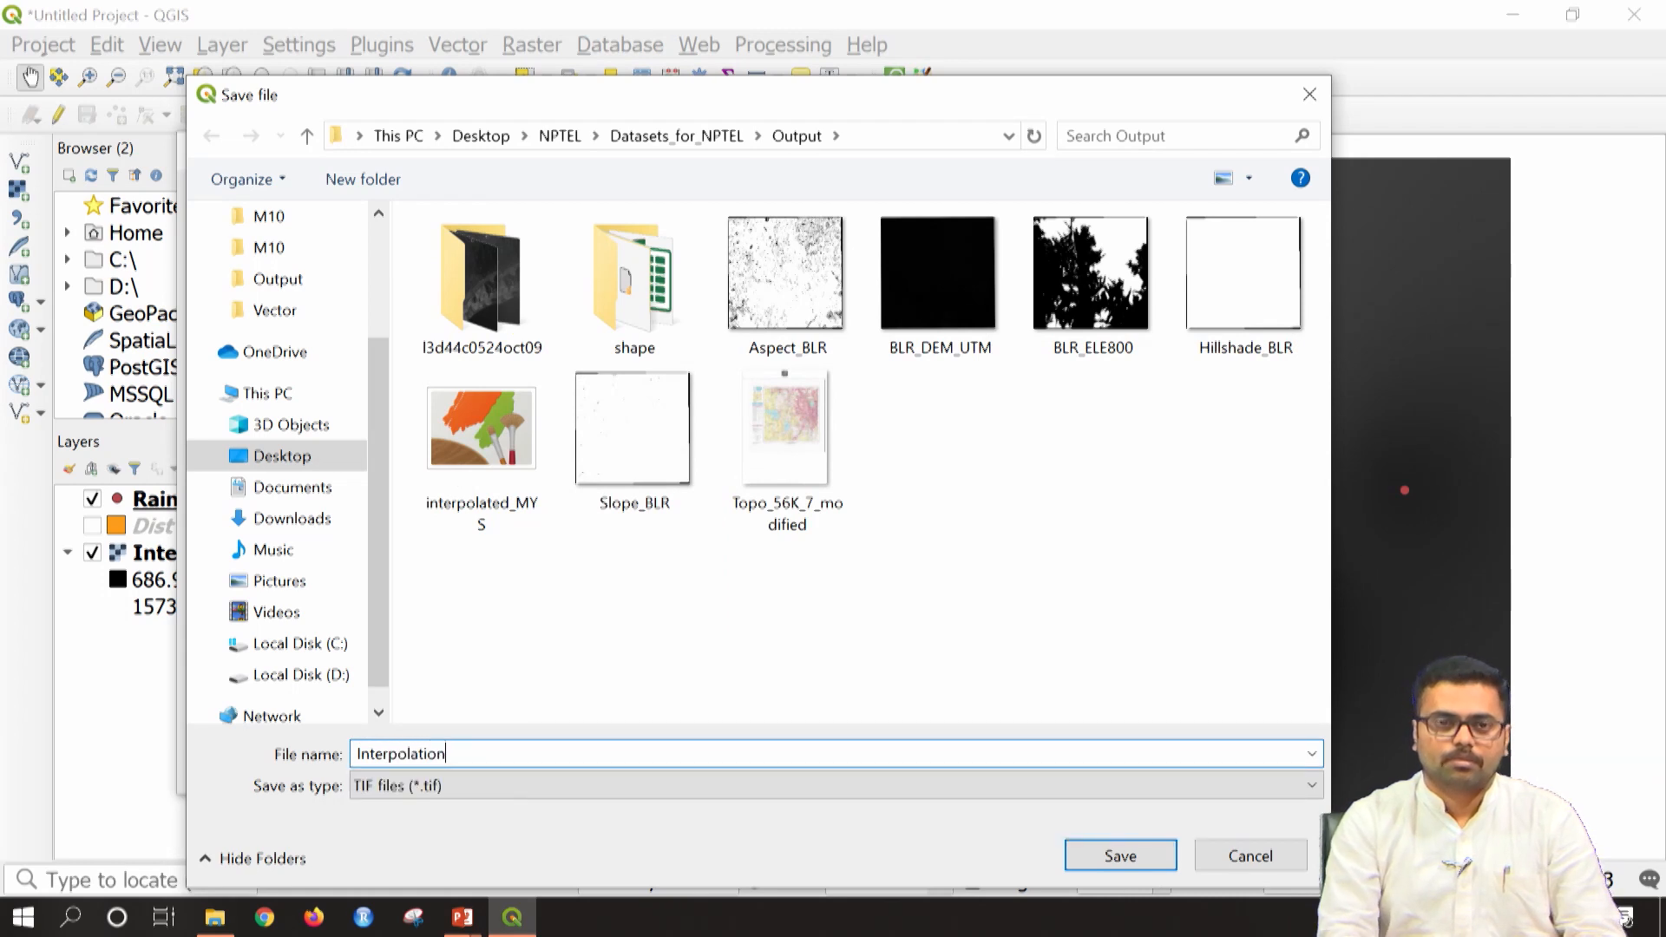
pyautogui.write('_clip')
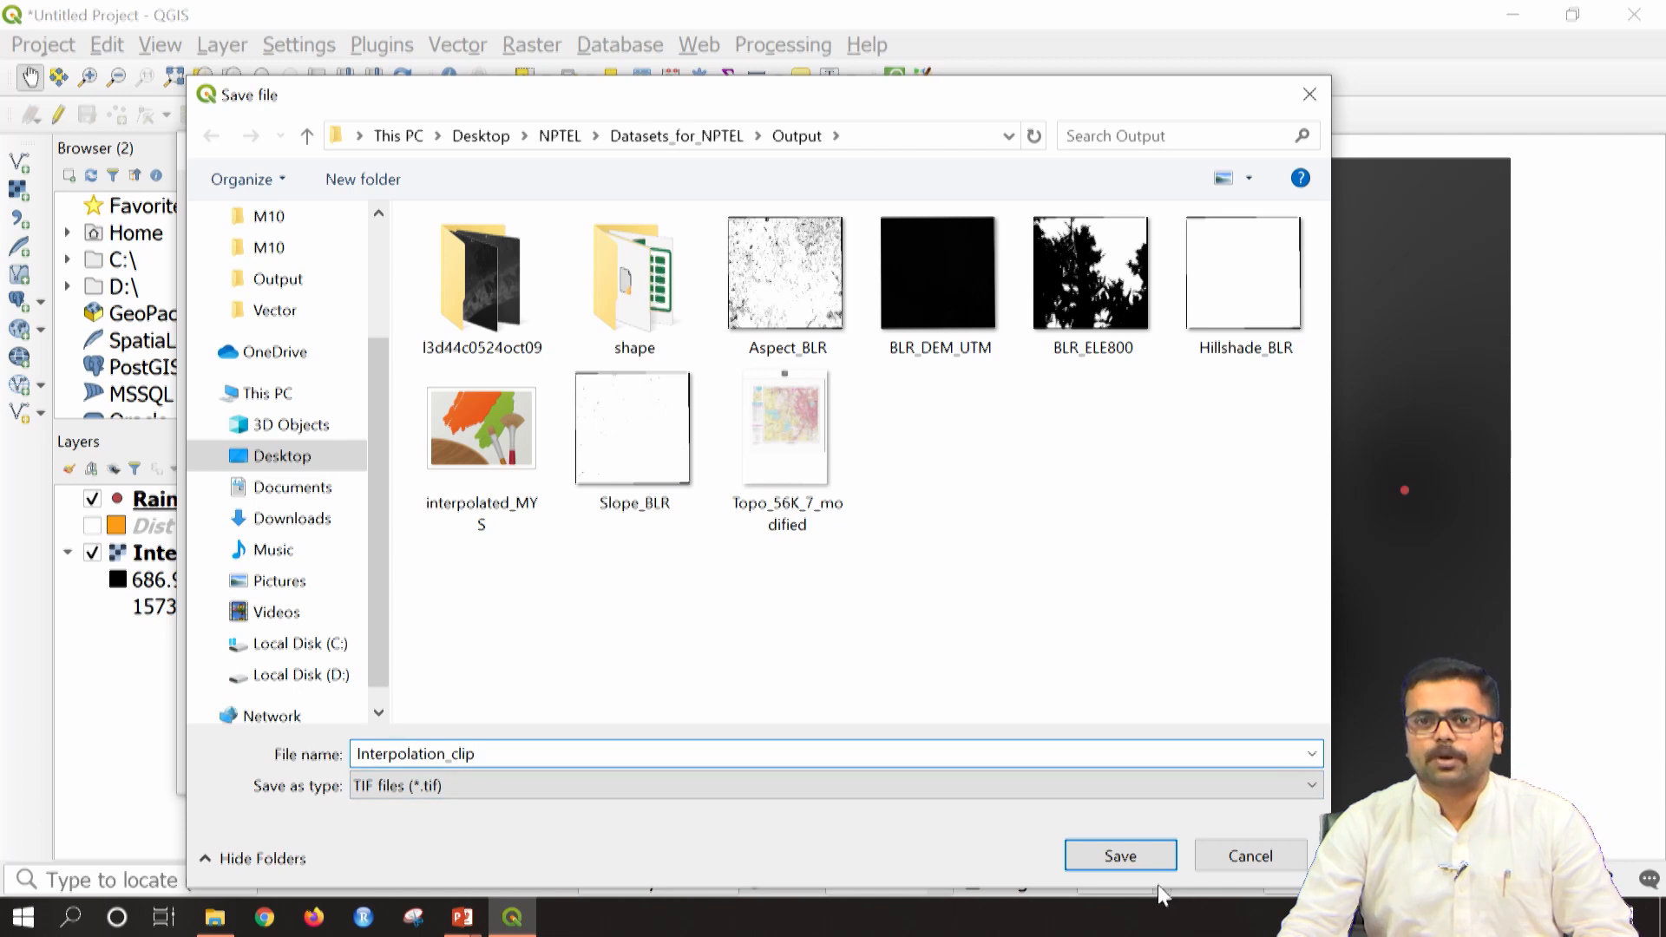
pyautogui.click(1140, 852)
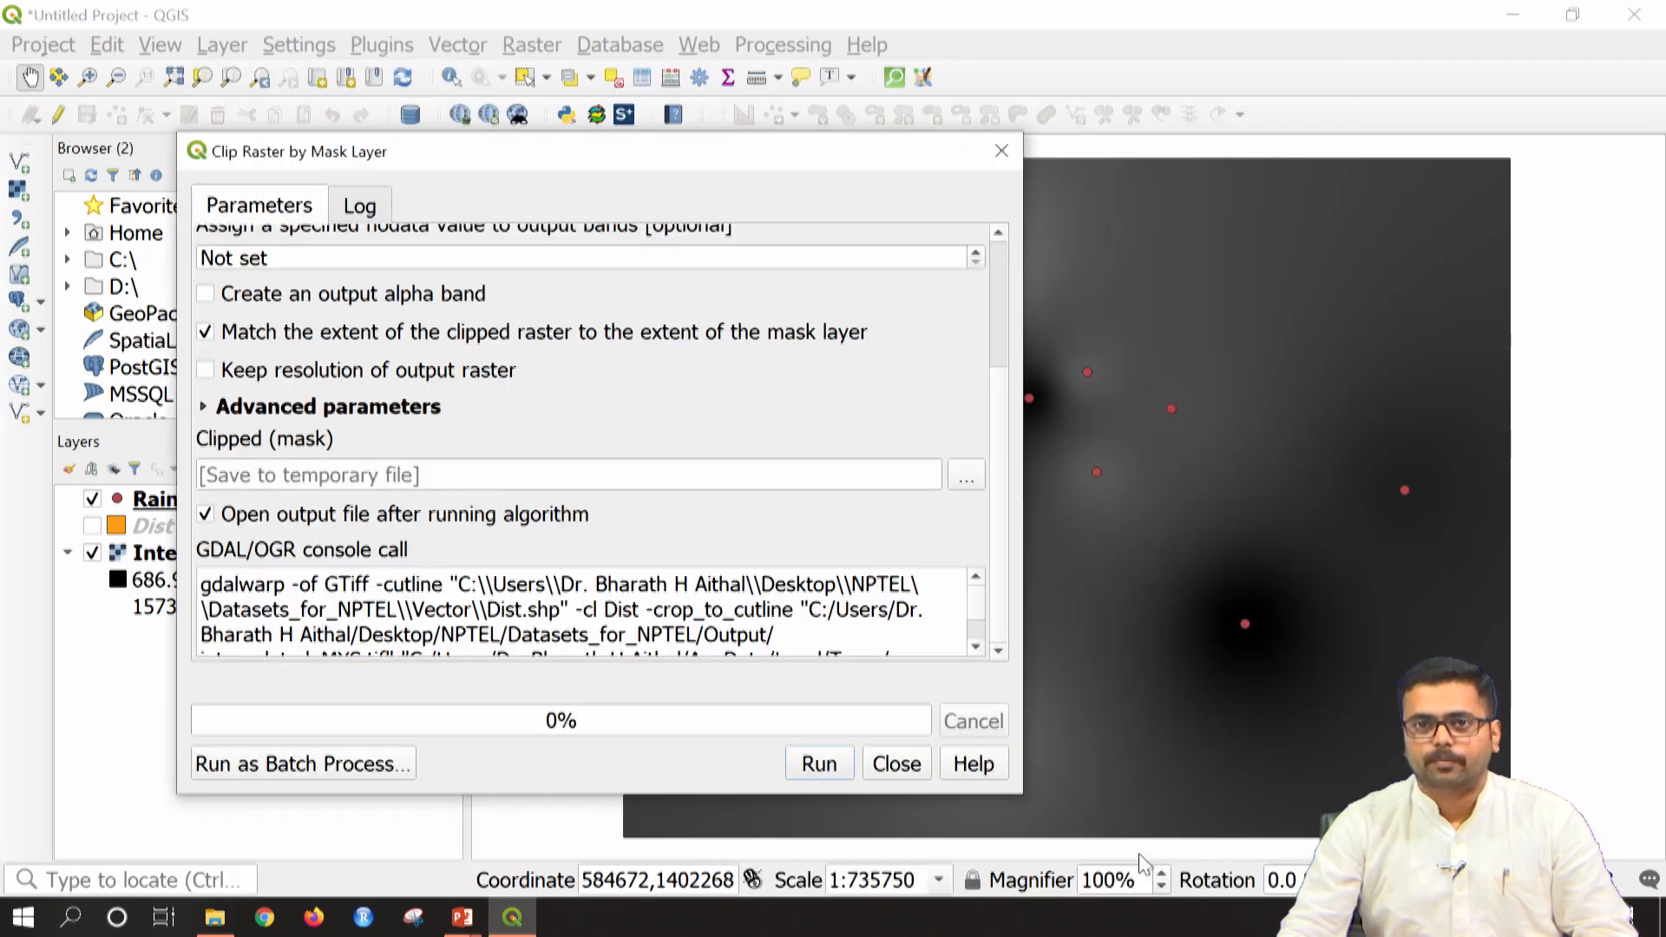
pyautogui.click(852, 772)
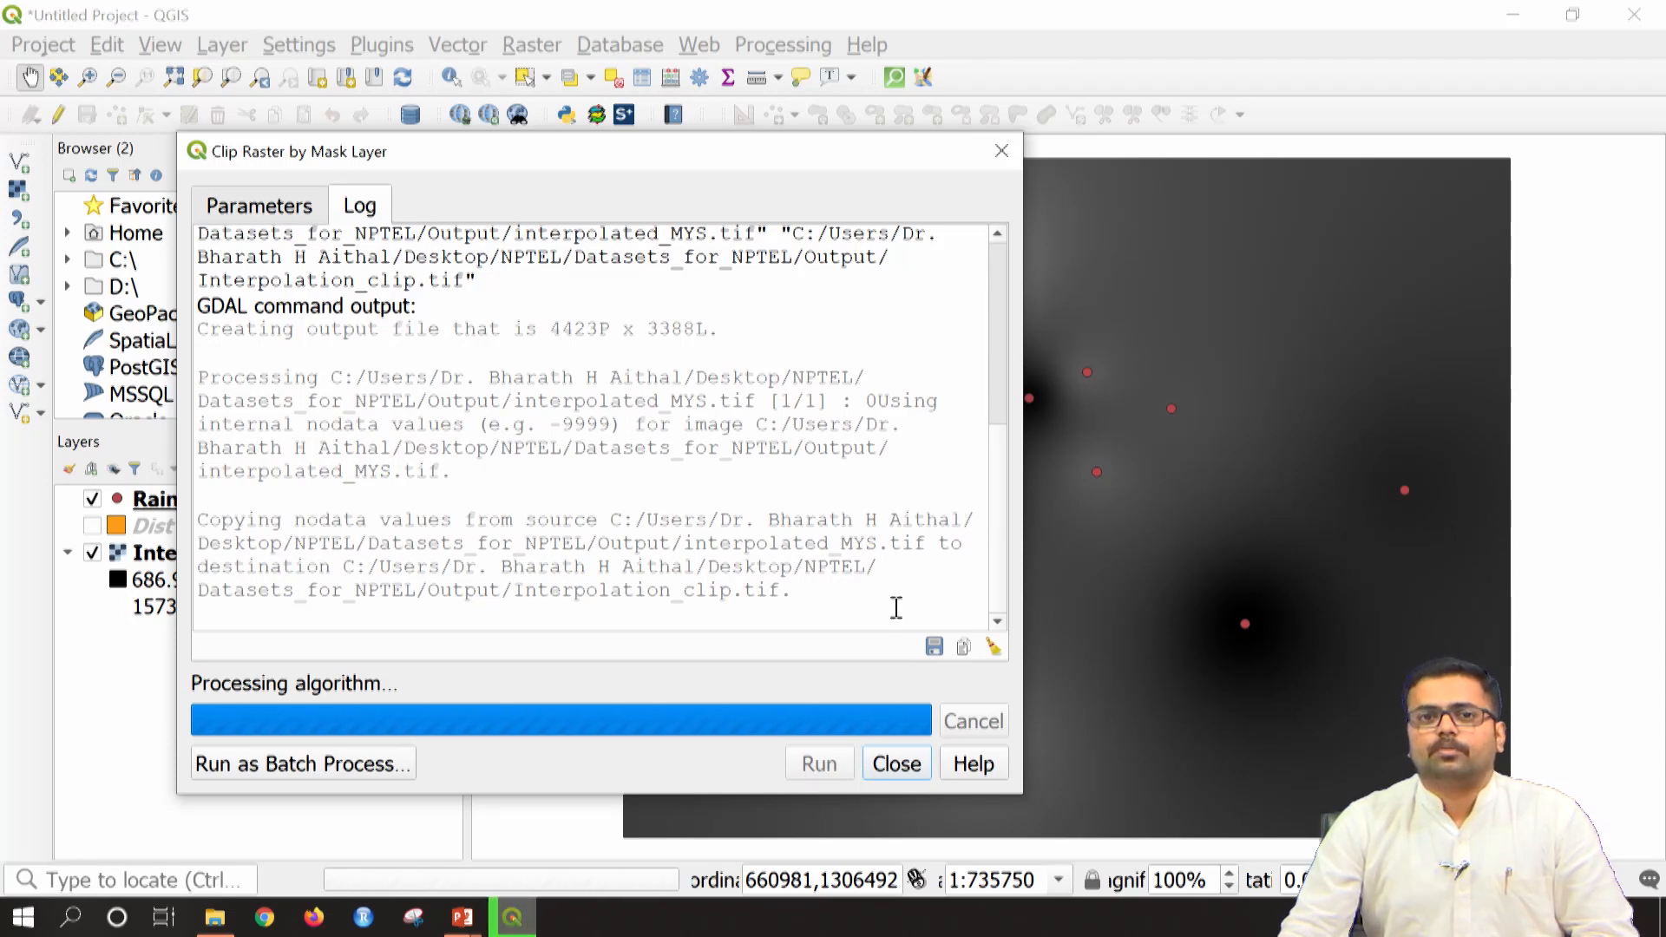
pyautogui.click(1002, 149)
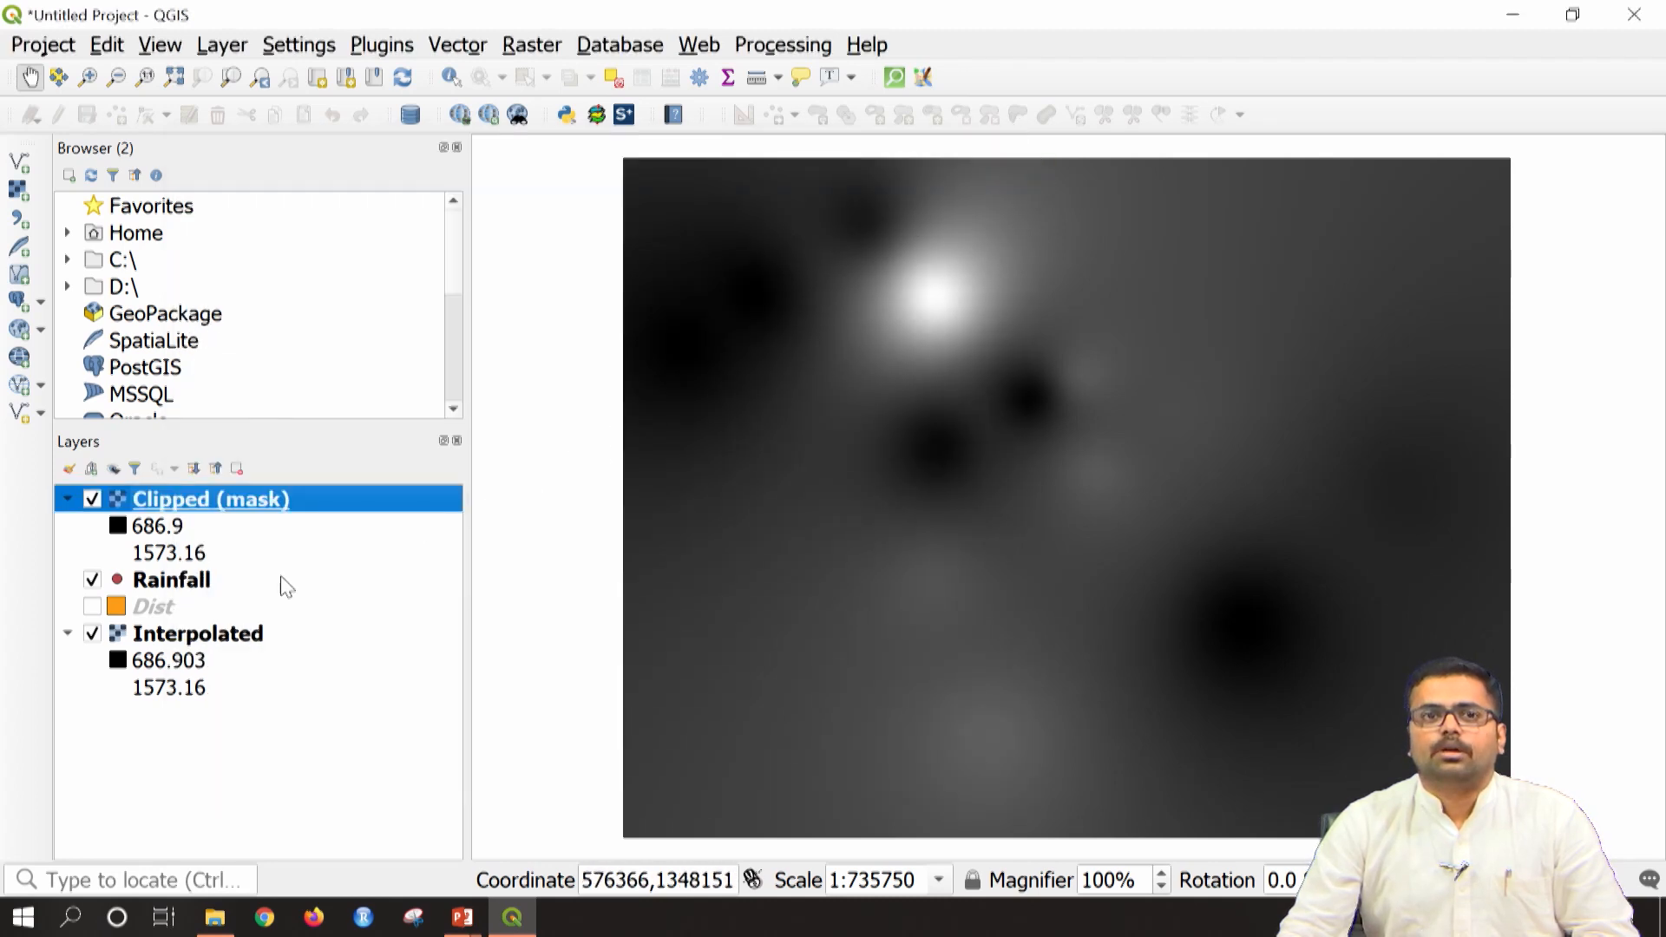
# Step: Hide the Interpolated layer and move the Clipped (mask) layer to the end of the layer order
pyautogui.click(92, 635)
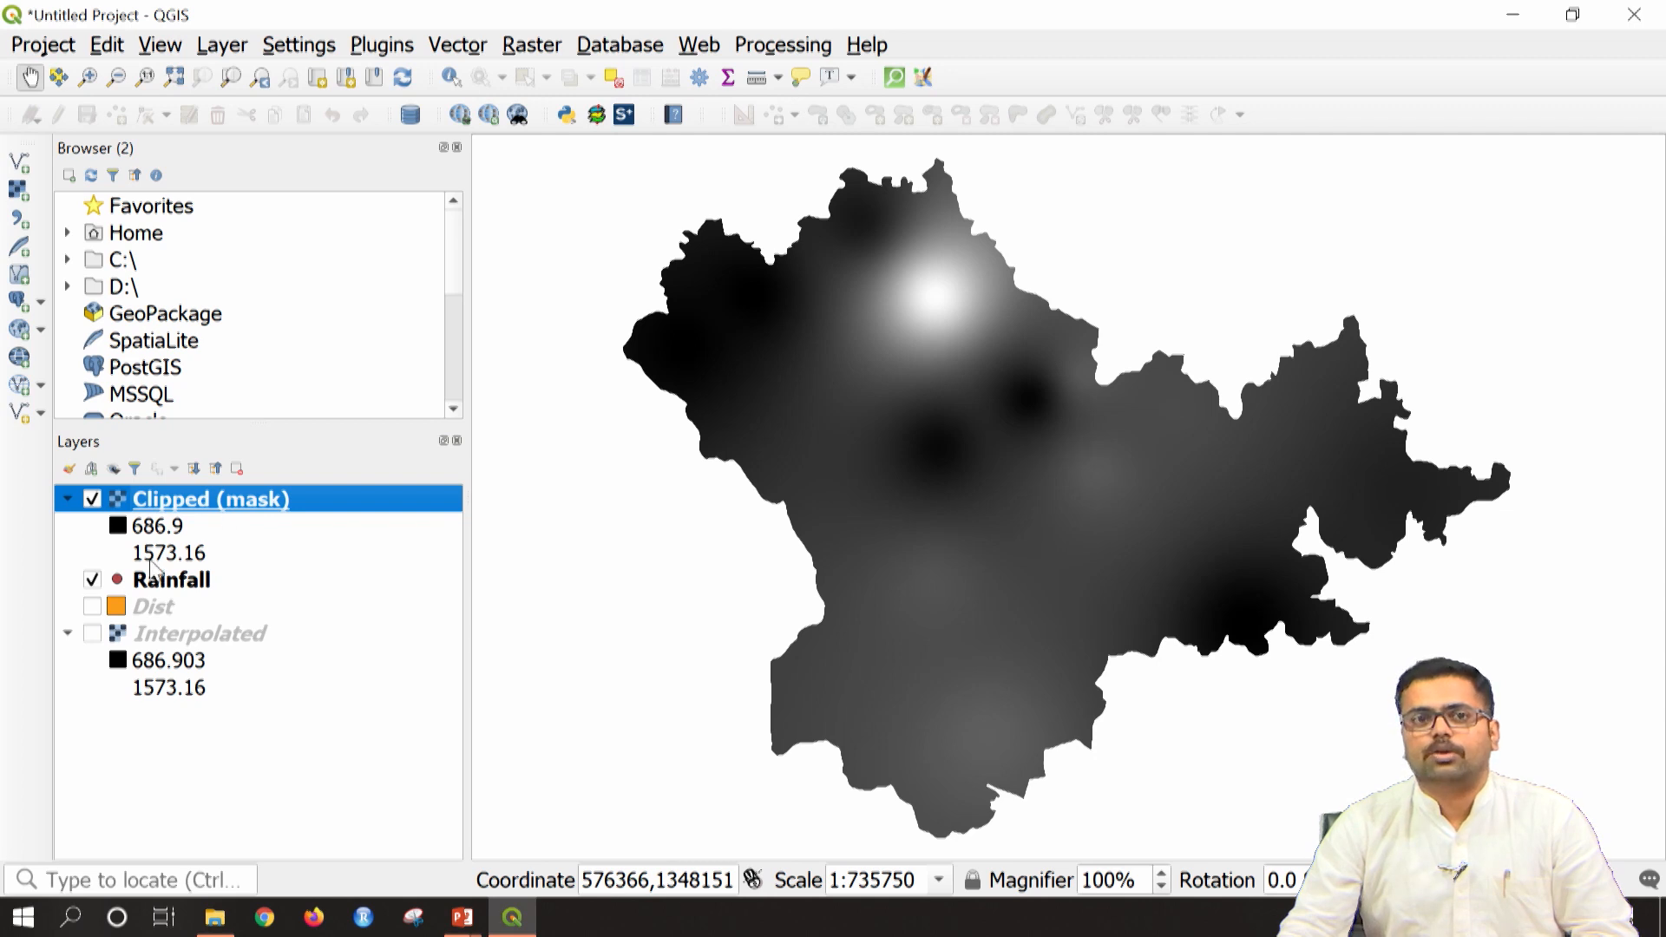
pyautogui.moveTo(201, 512); pyautogui.dragTo(208, 646)
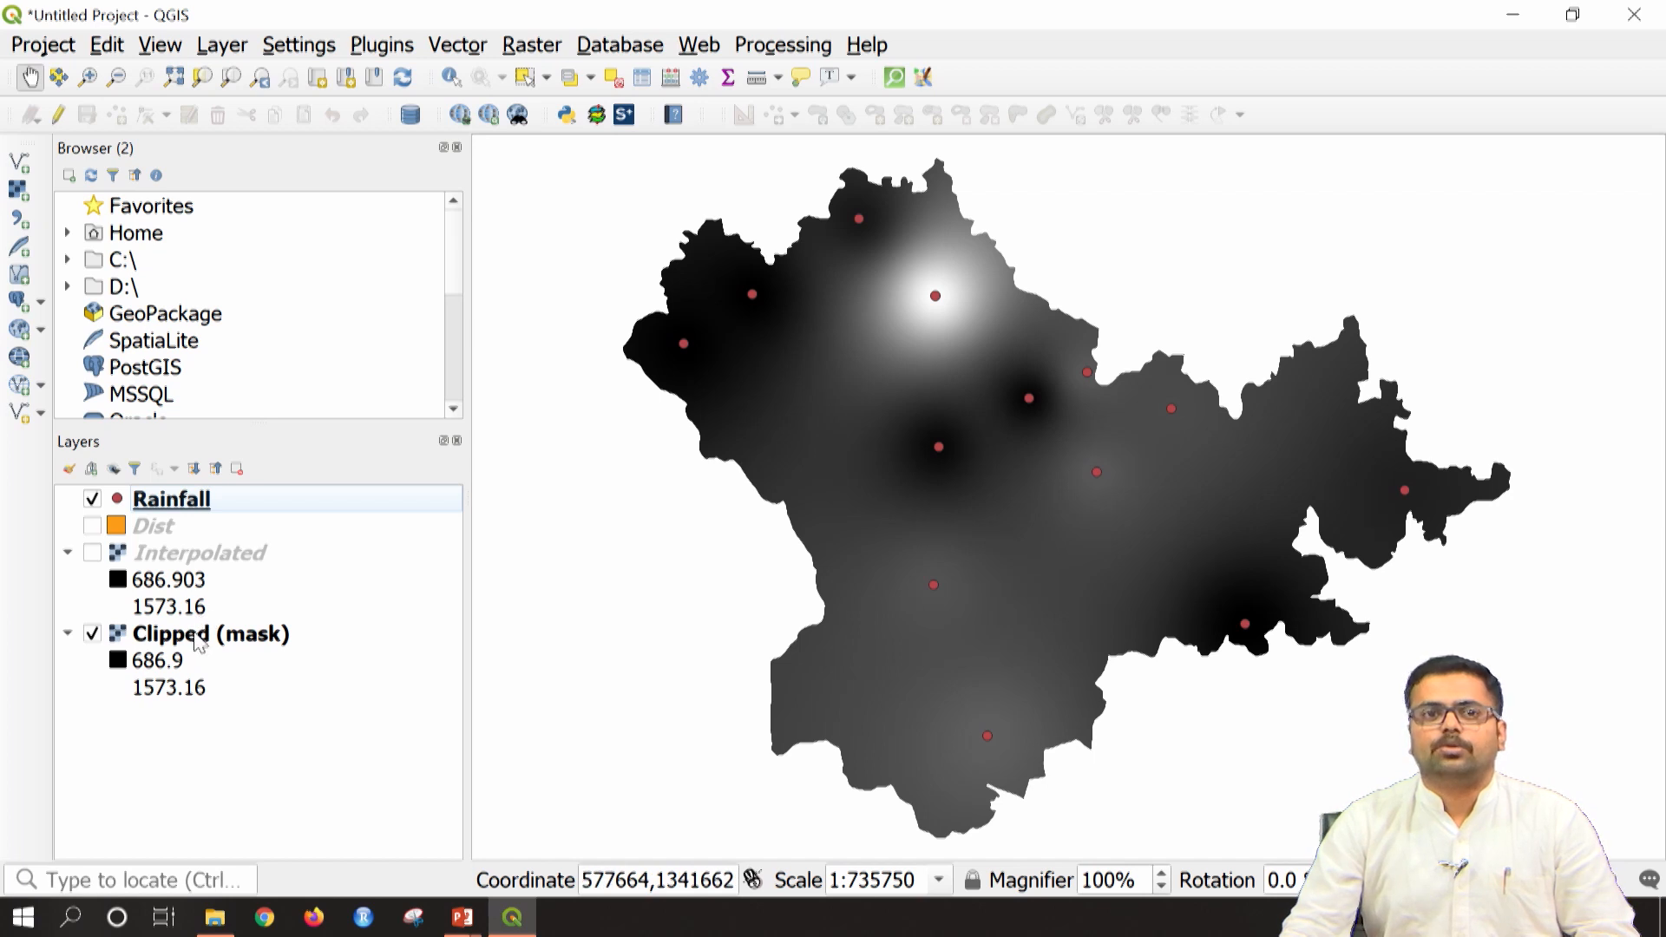
# Step: Set the Clipped (mask) layer's symbology to Singleband pseudocolor with the Spectral color ramp
pyautogui.rightClick(196, 642)
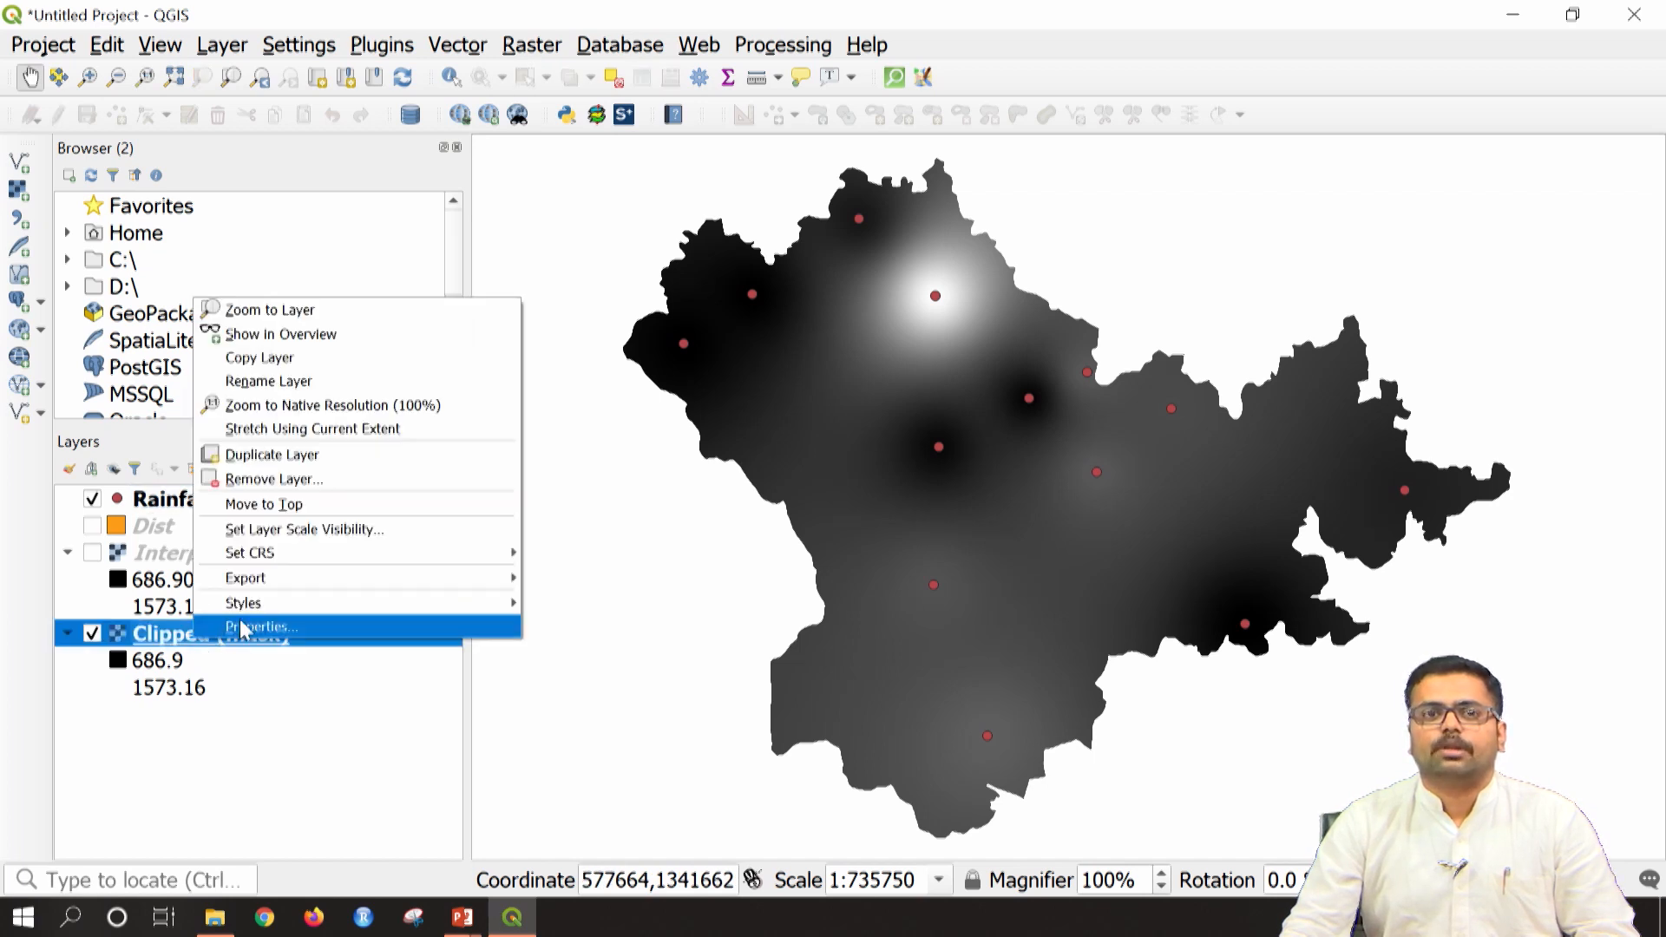
pyautogui.click(249, 626)
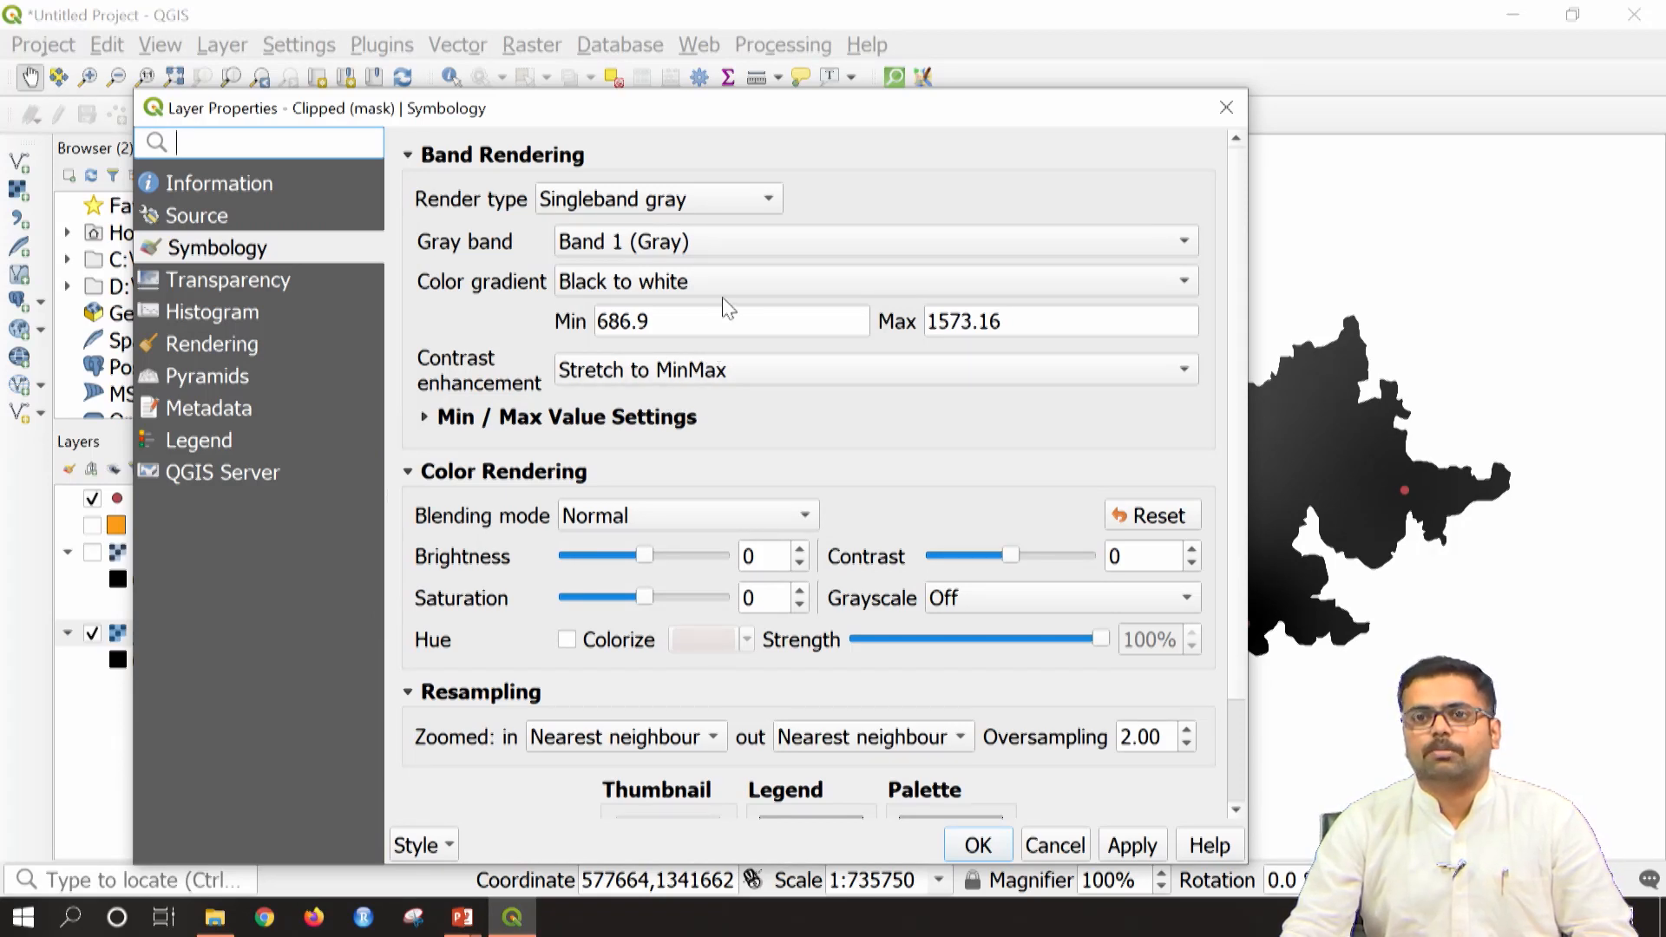
pyautogui.click(731, 213)
pyautogui.click(730, 252)
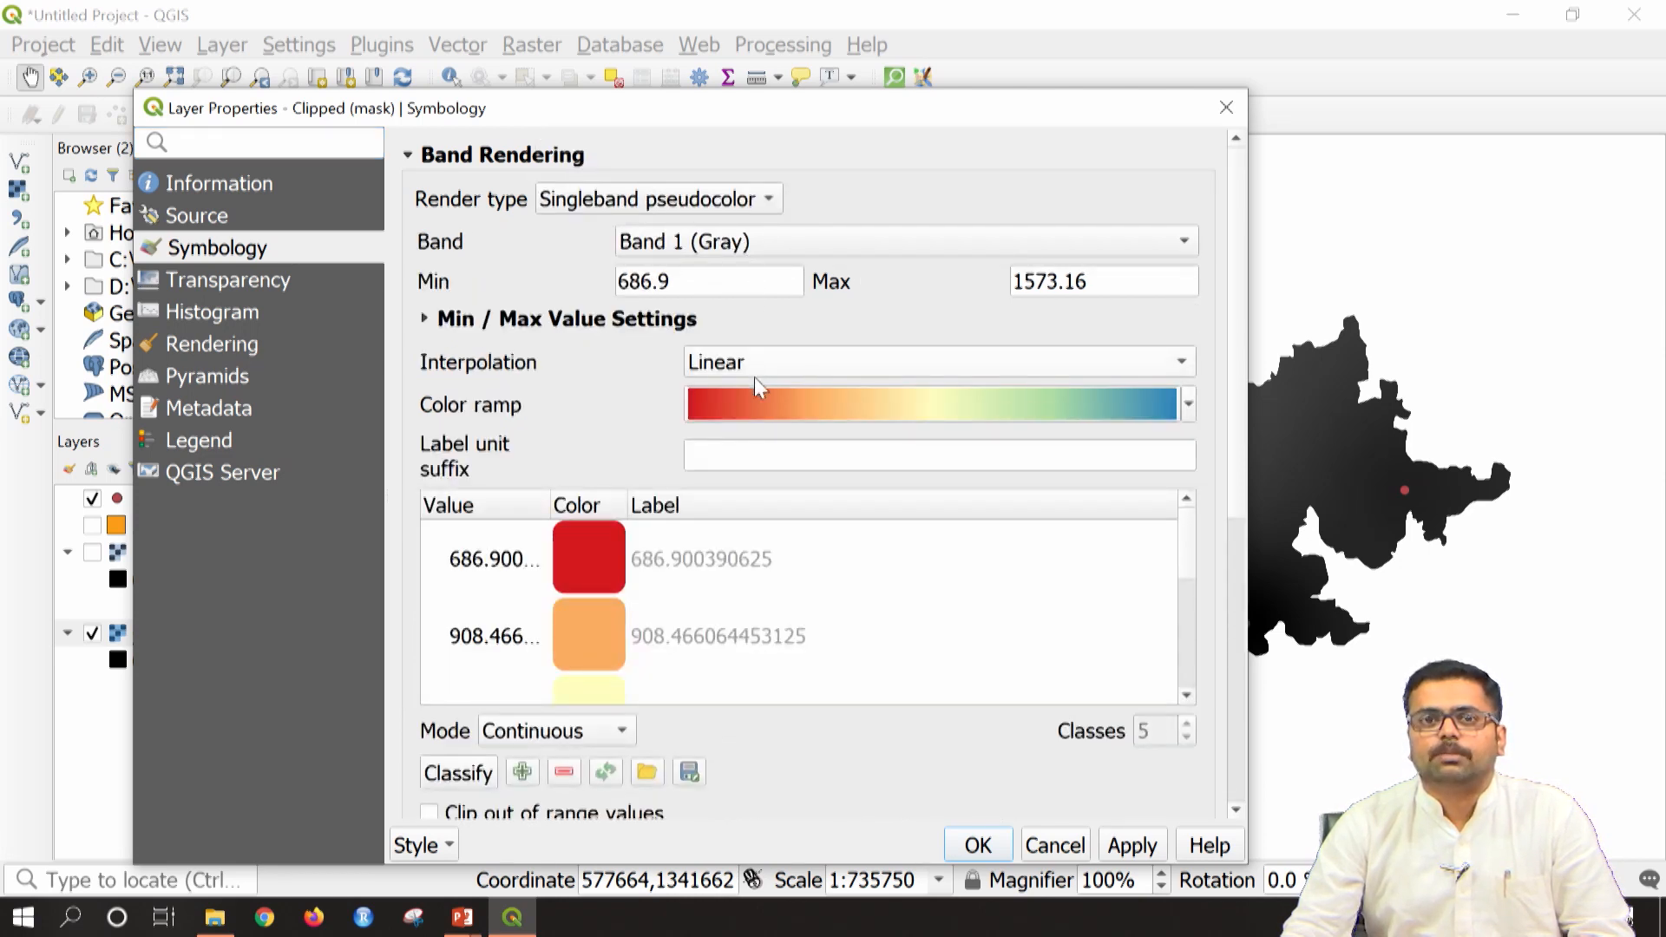
pyautogui.click(758, 407)
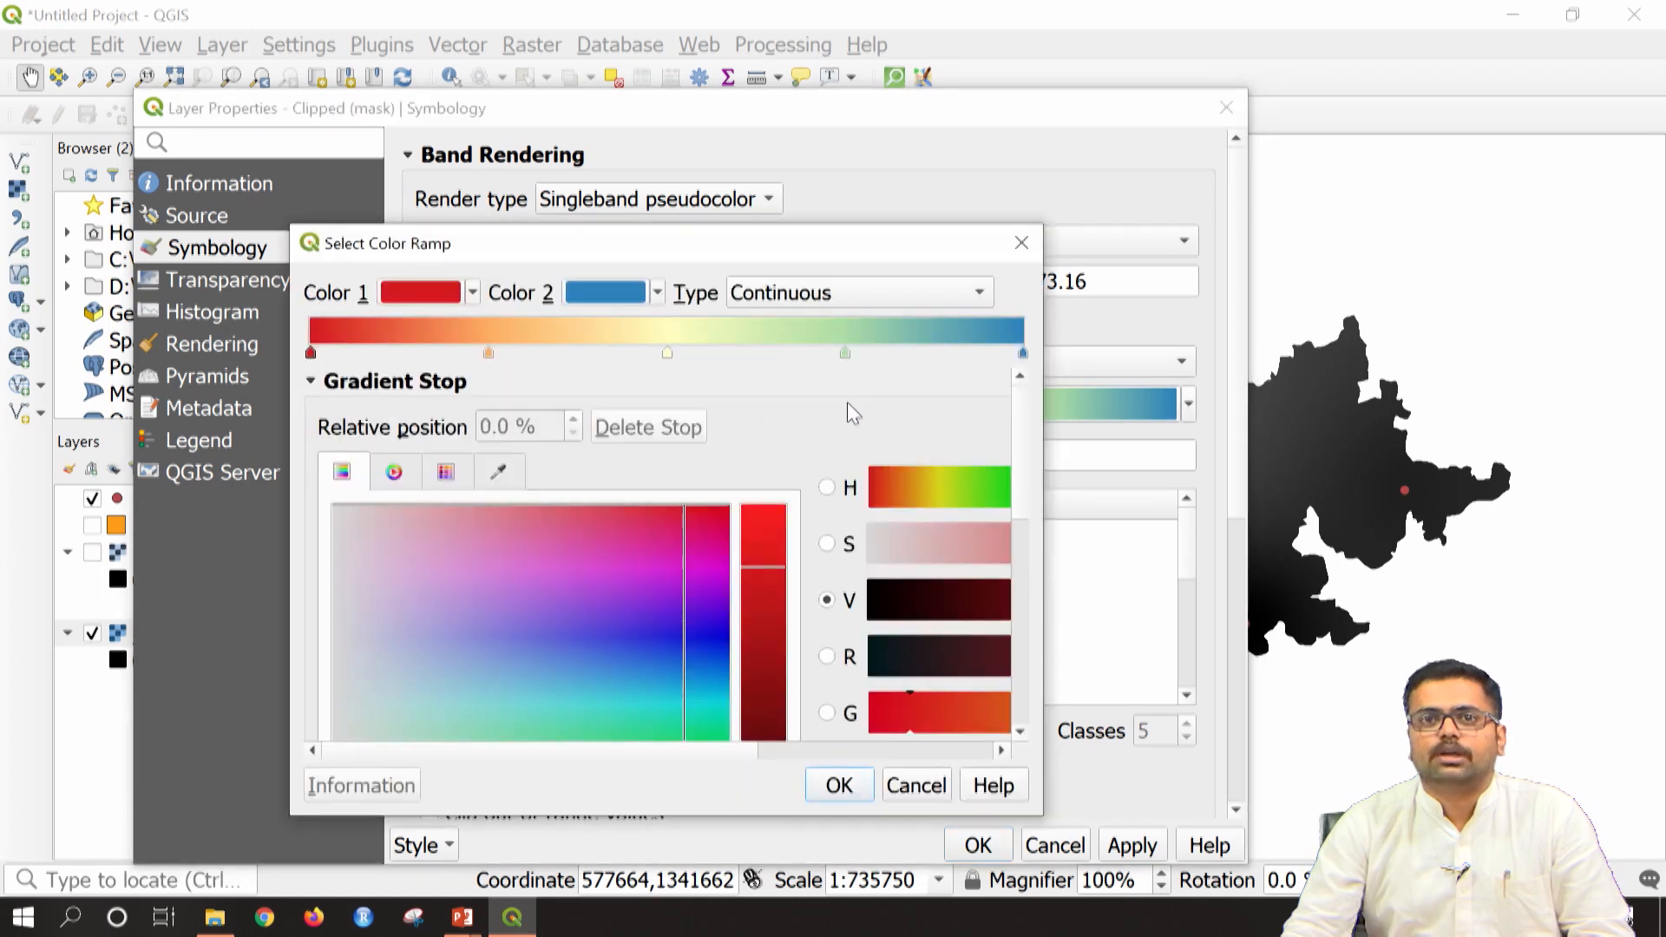
pyautogui.click(1020, 244)
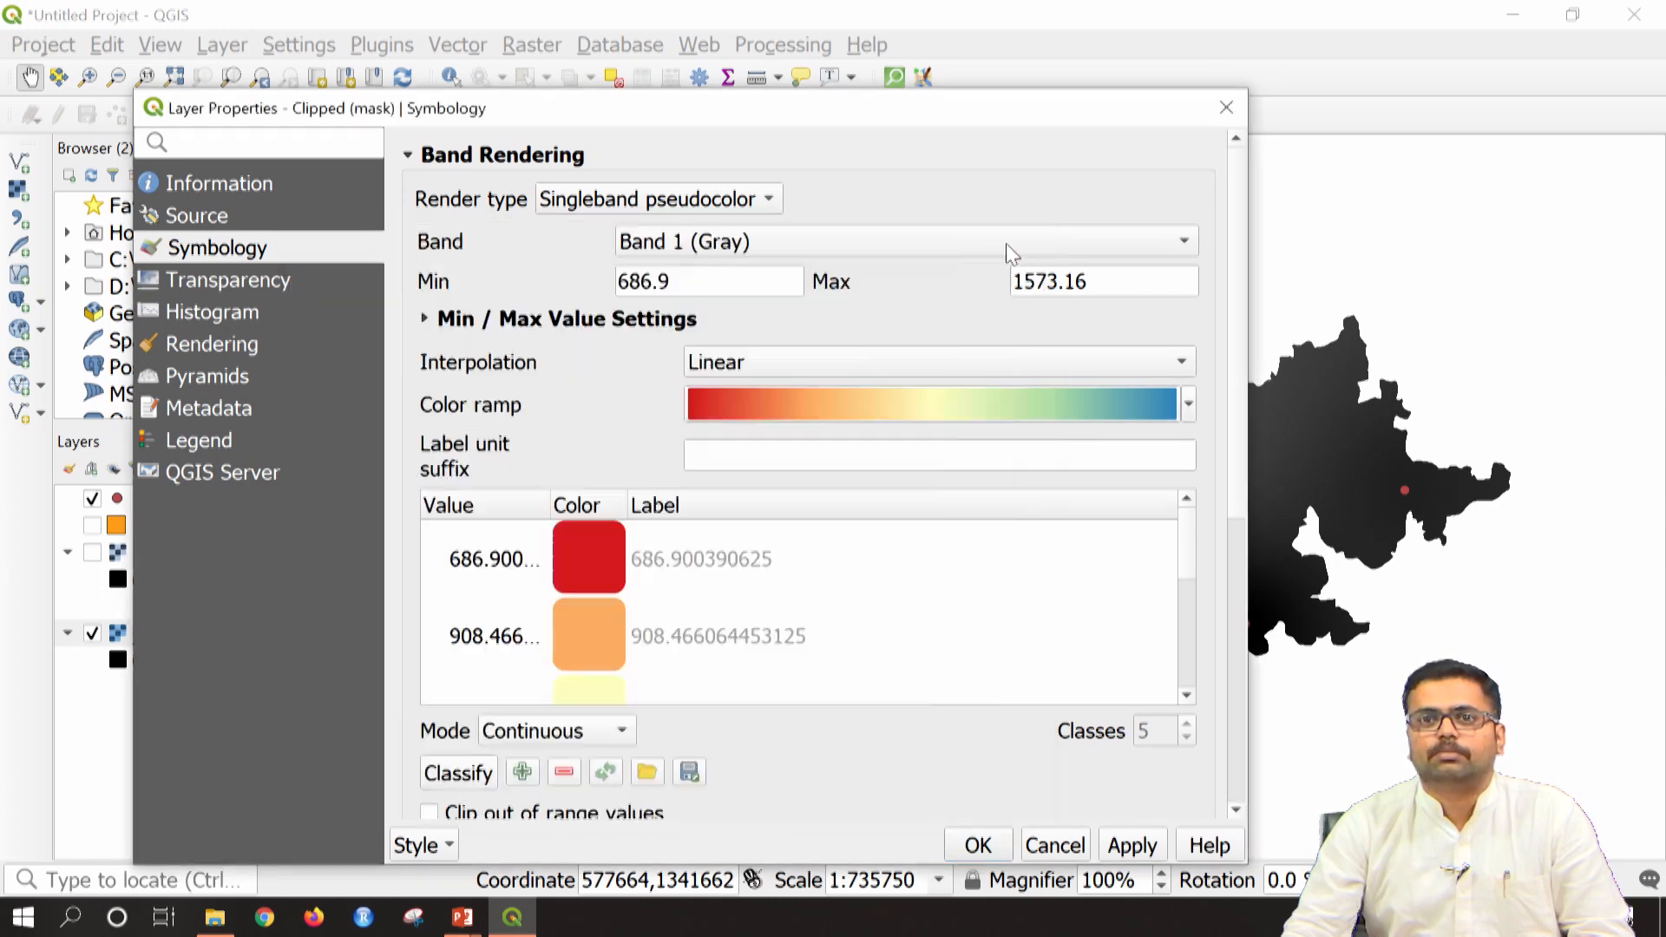
pyautogui.click(1189, 406)
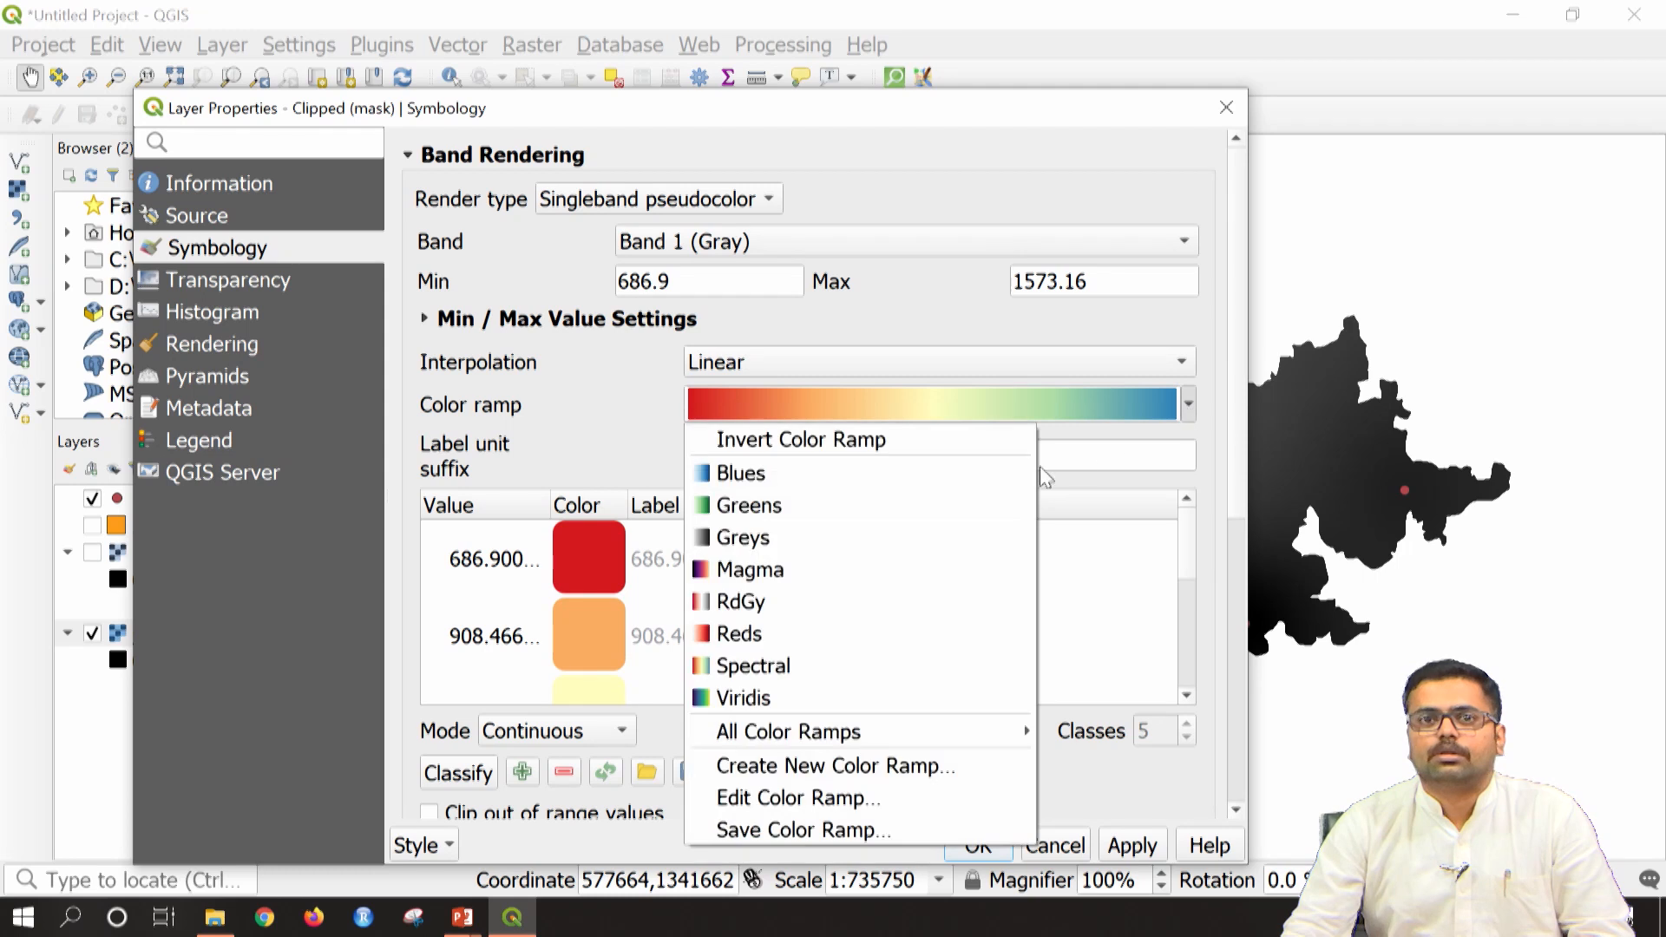
pyautogui.click(787, 667)
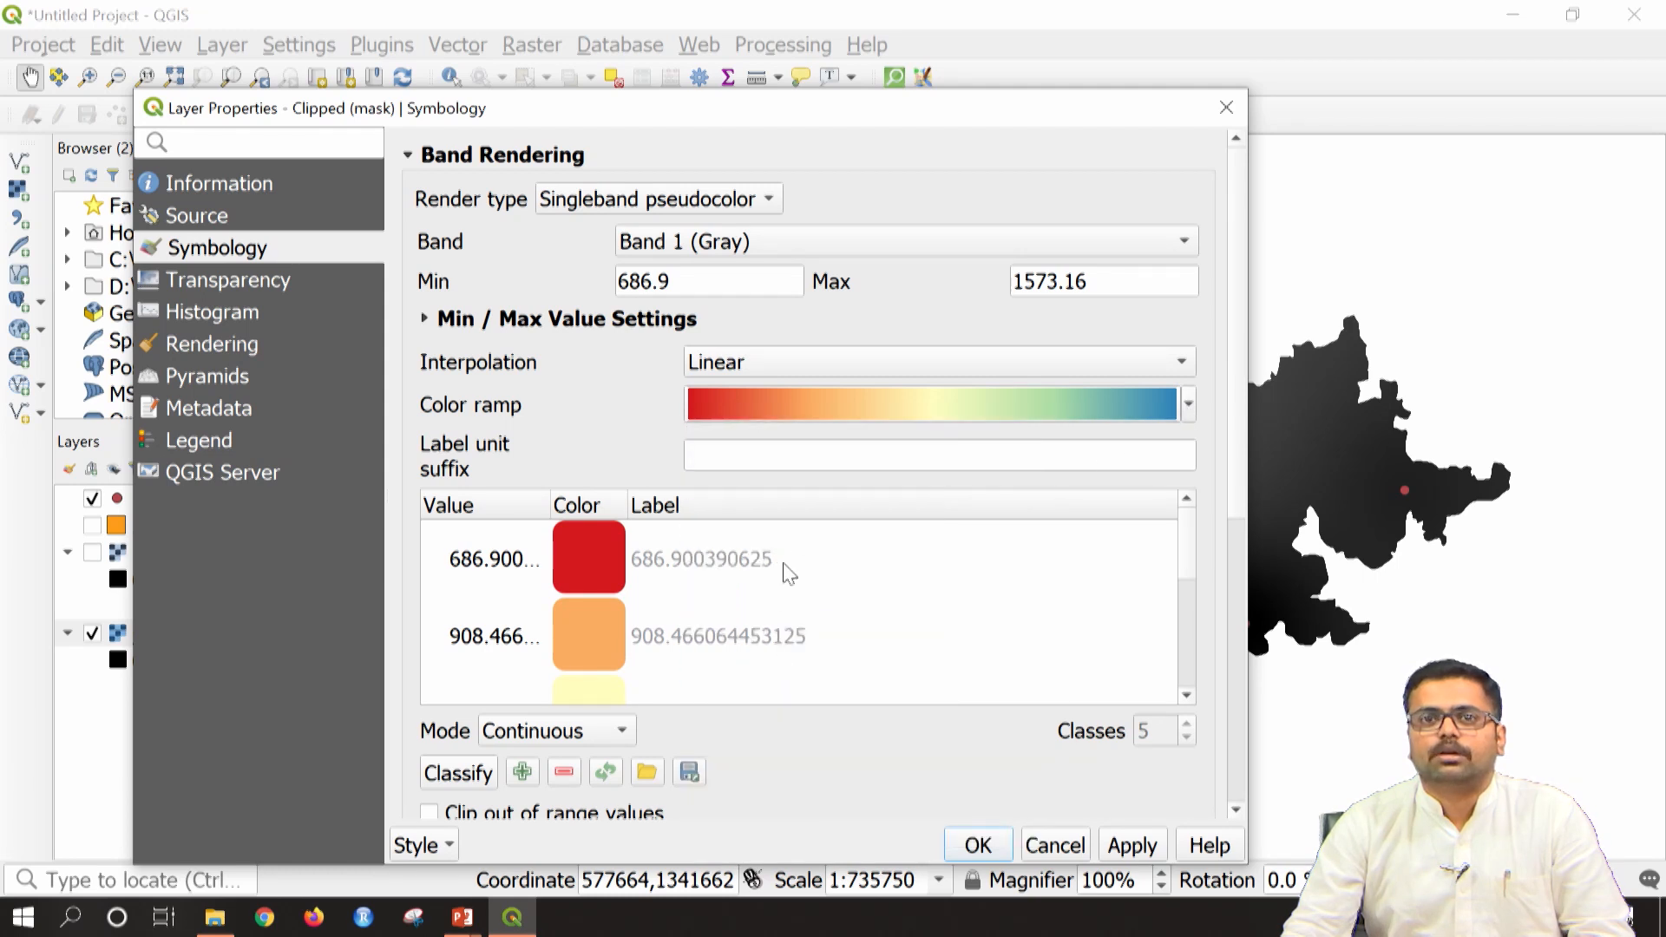
# Step: Set the label unit suffix to mm and classify the Clipped (mask) values in Equal Interval mode, applying the symbology
pyautogui.click(778, 452)
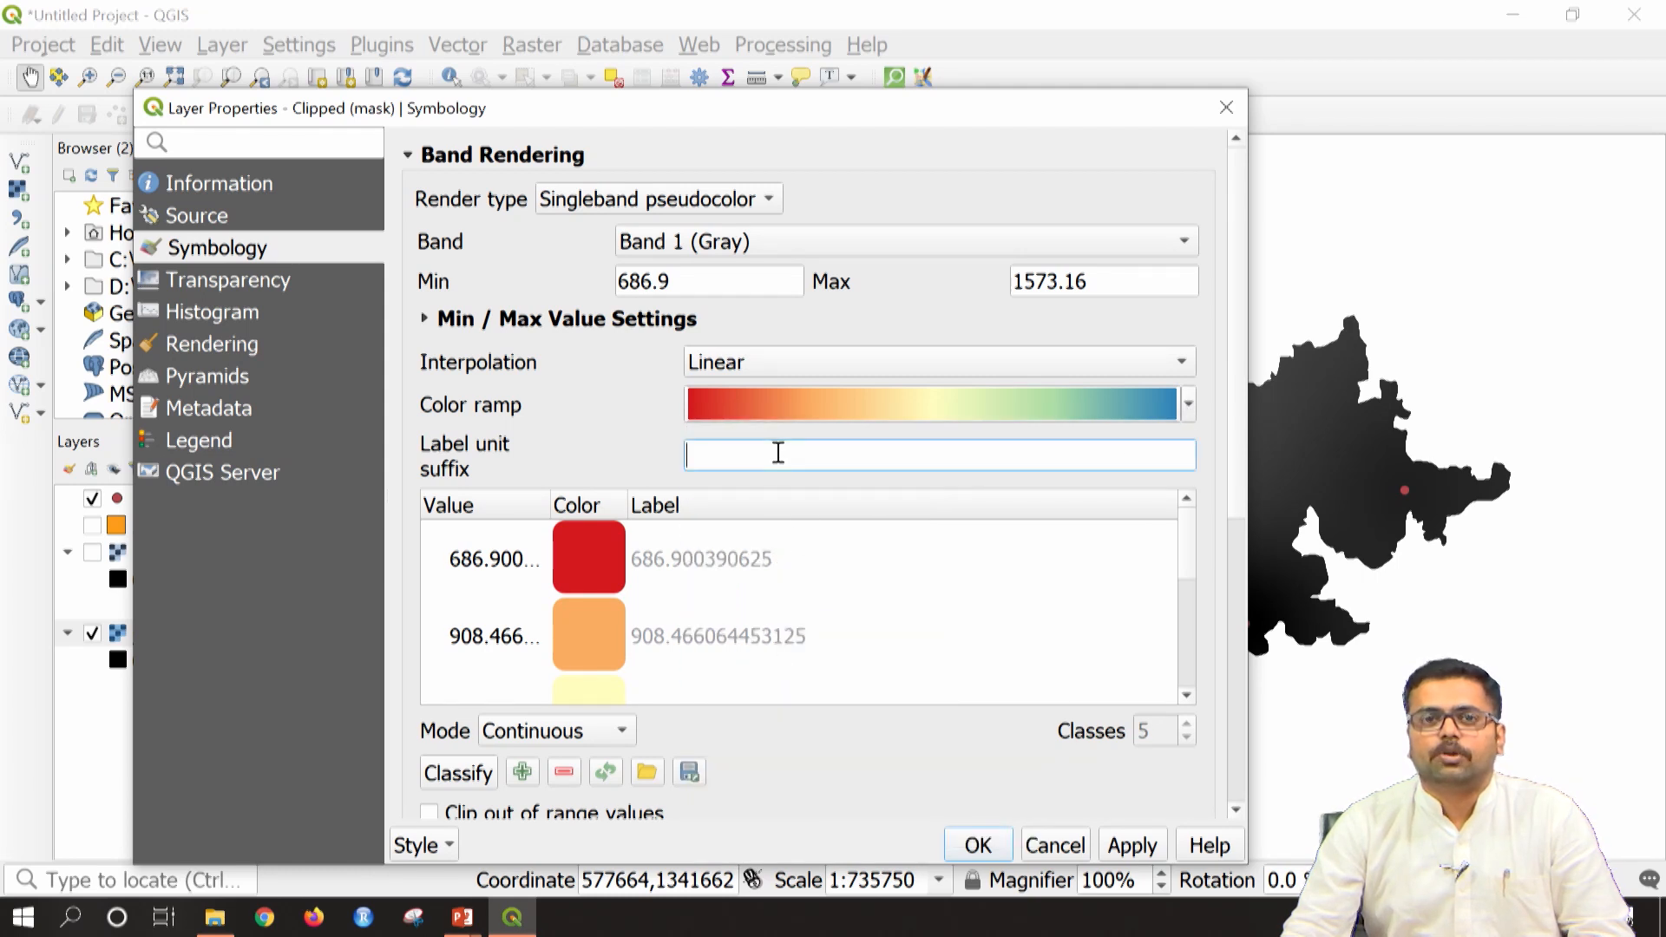
pyautogui.write('mm')
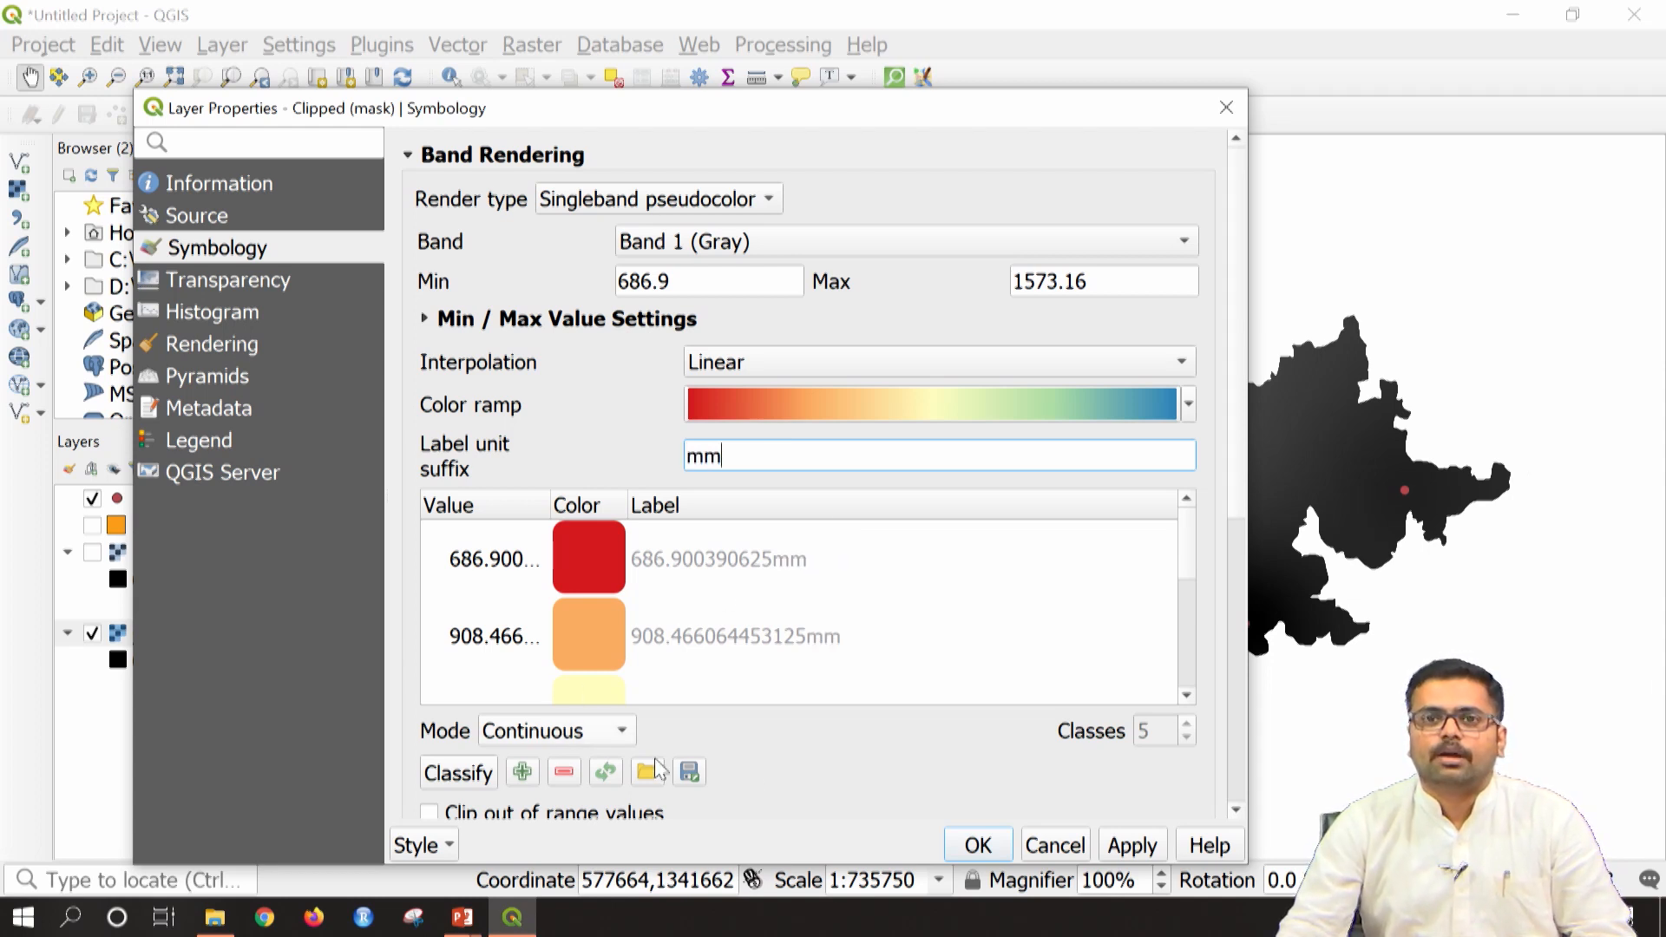
pyautogui.click(557, 731)
pyautogui.click(566, 767)
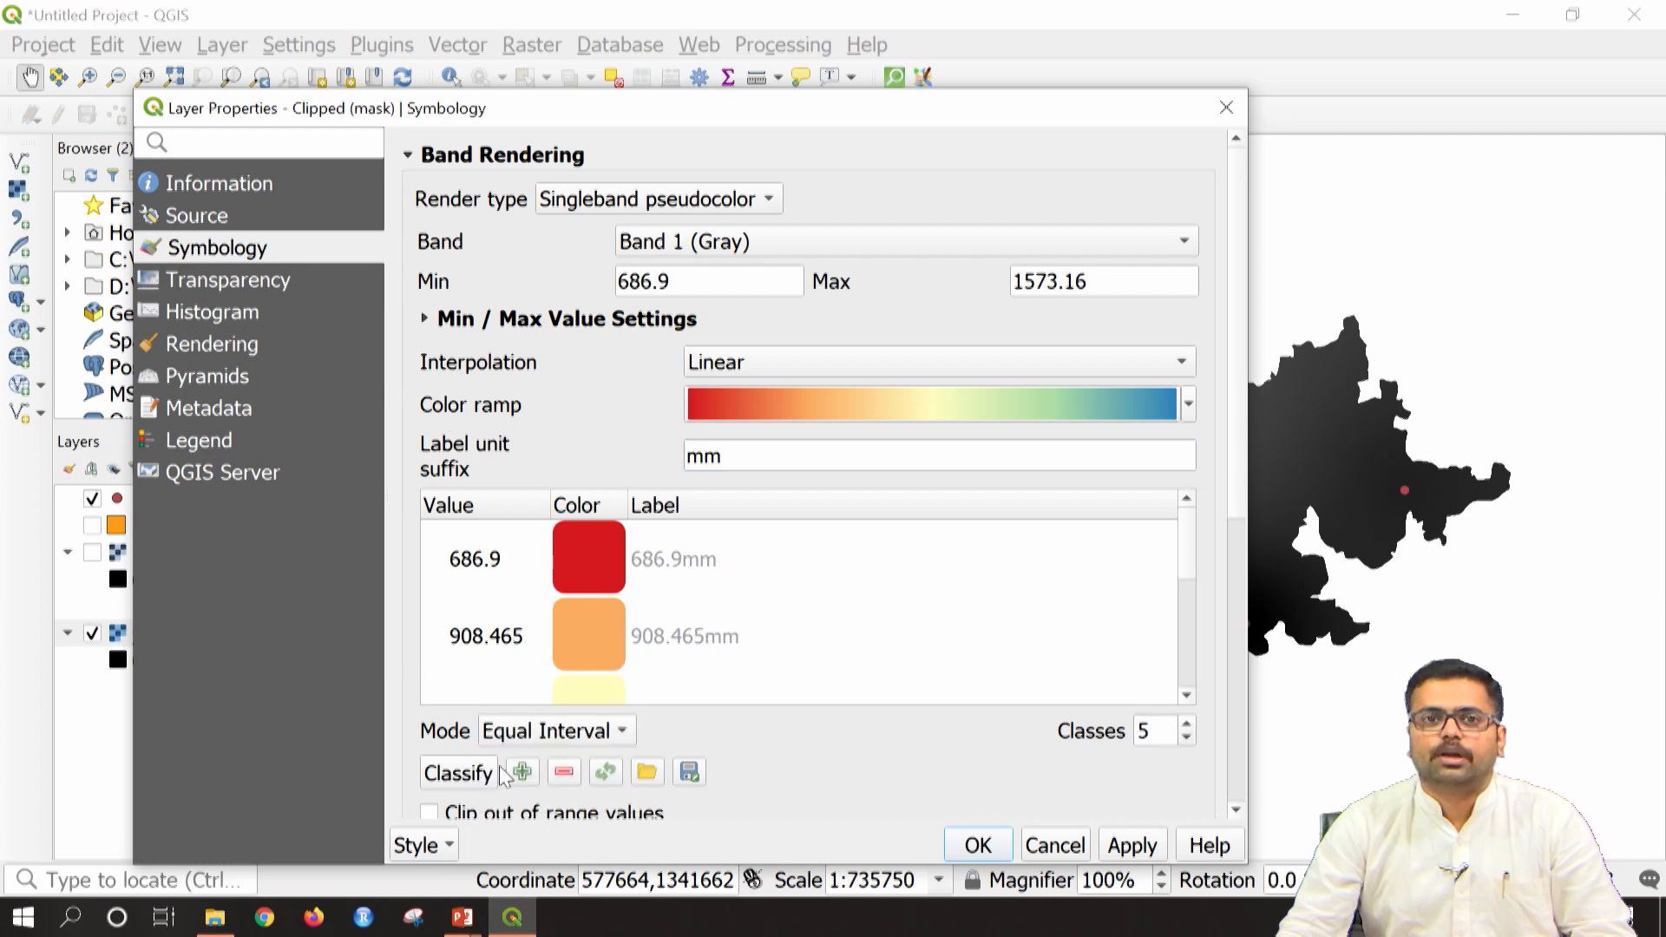
pyautogui.click(475, 784)
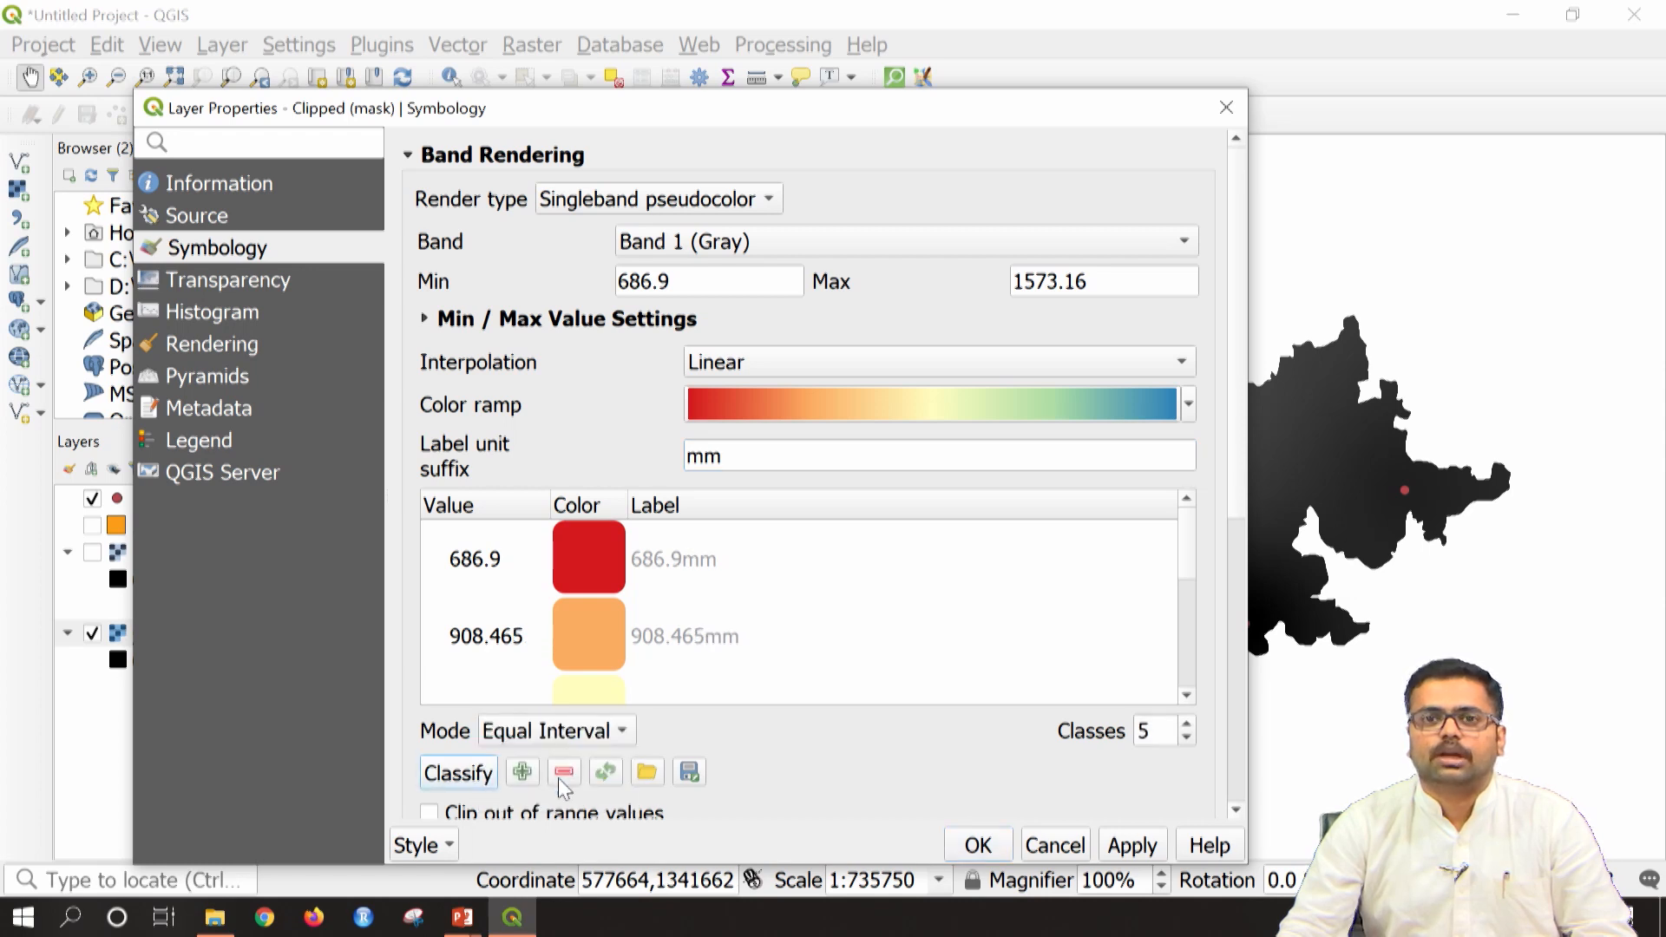
pyautogui.click(1138, 850)
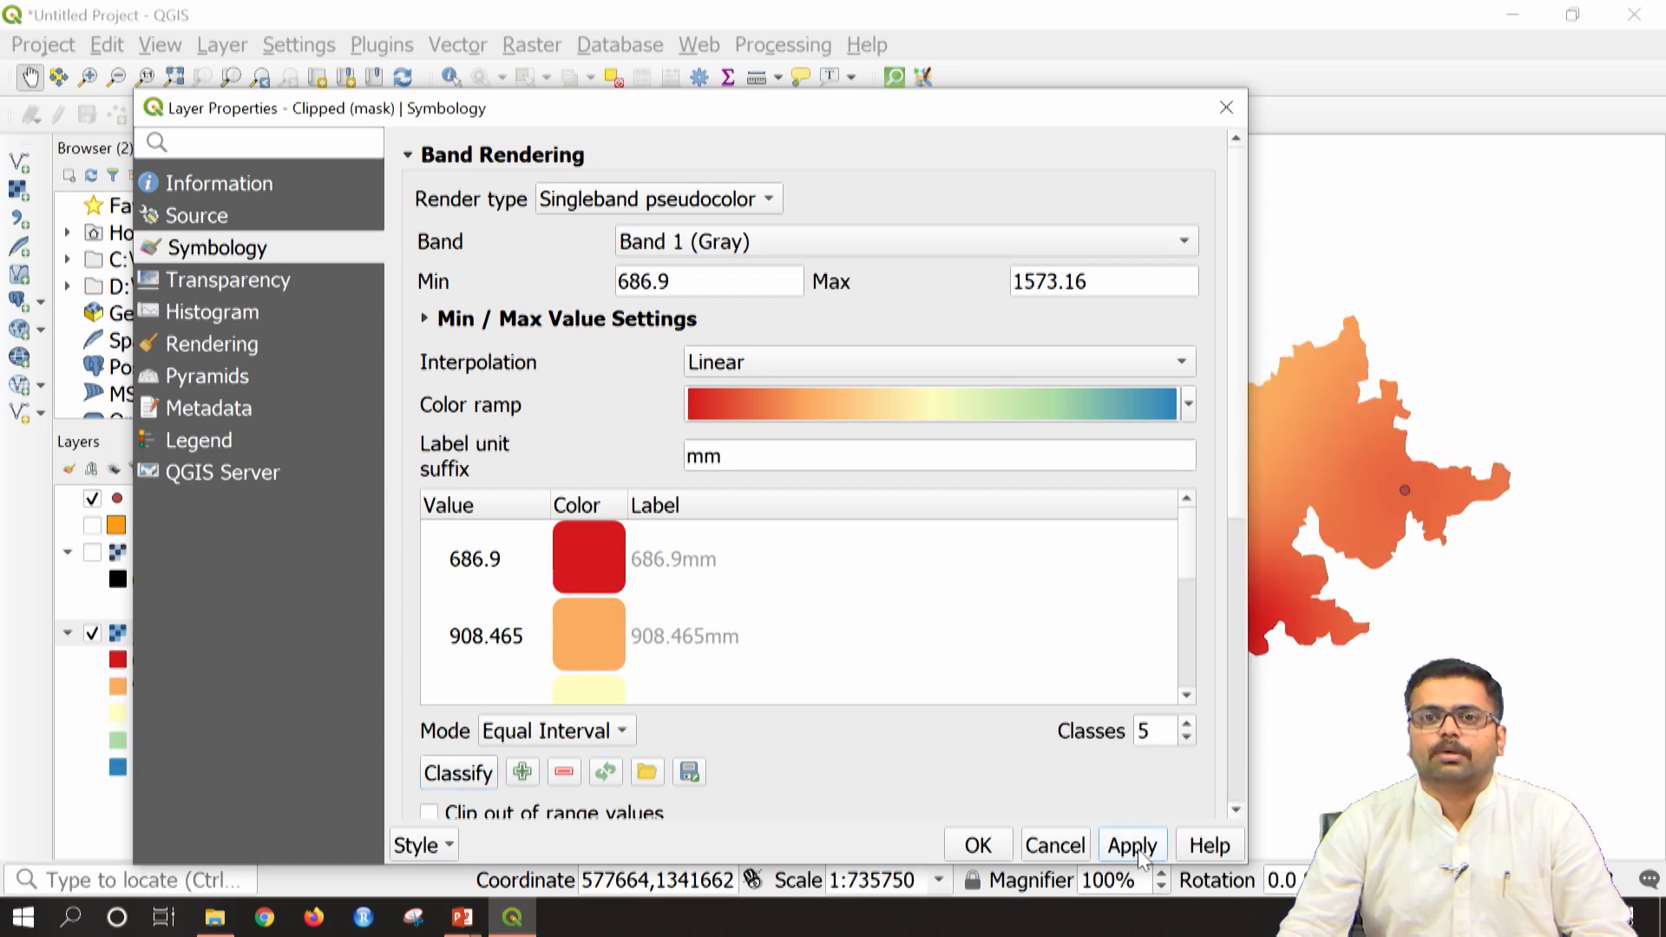
pyautogui.click(978, 846)
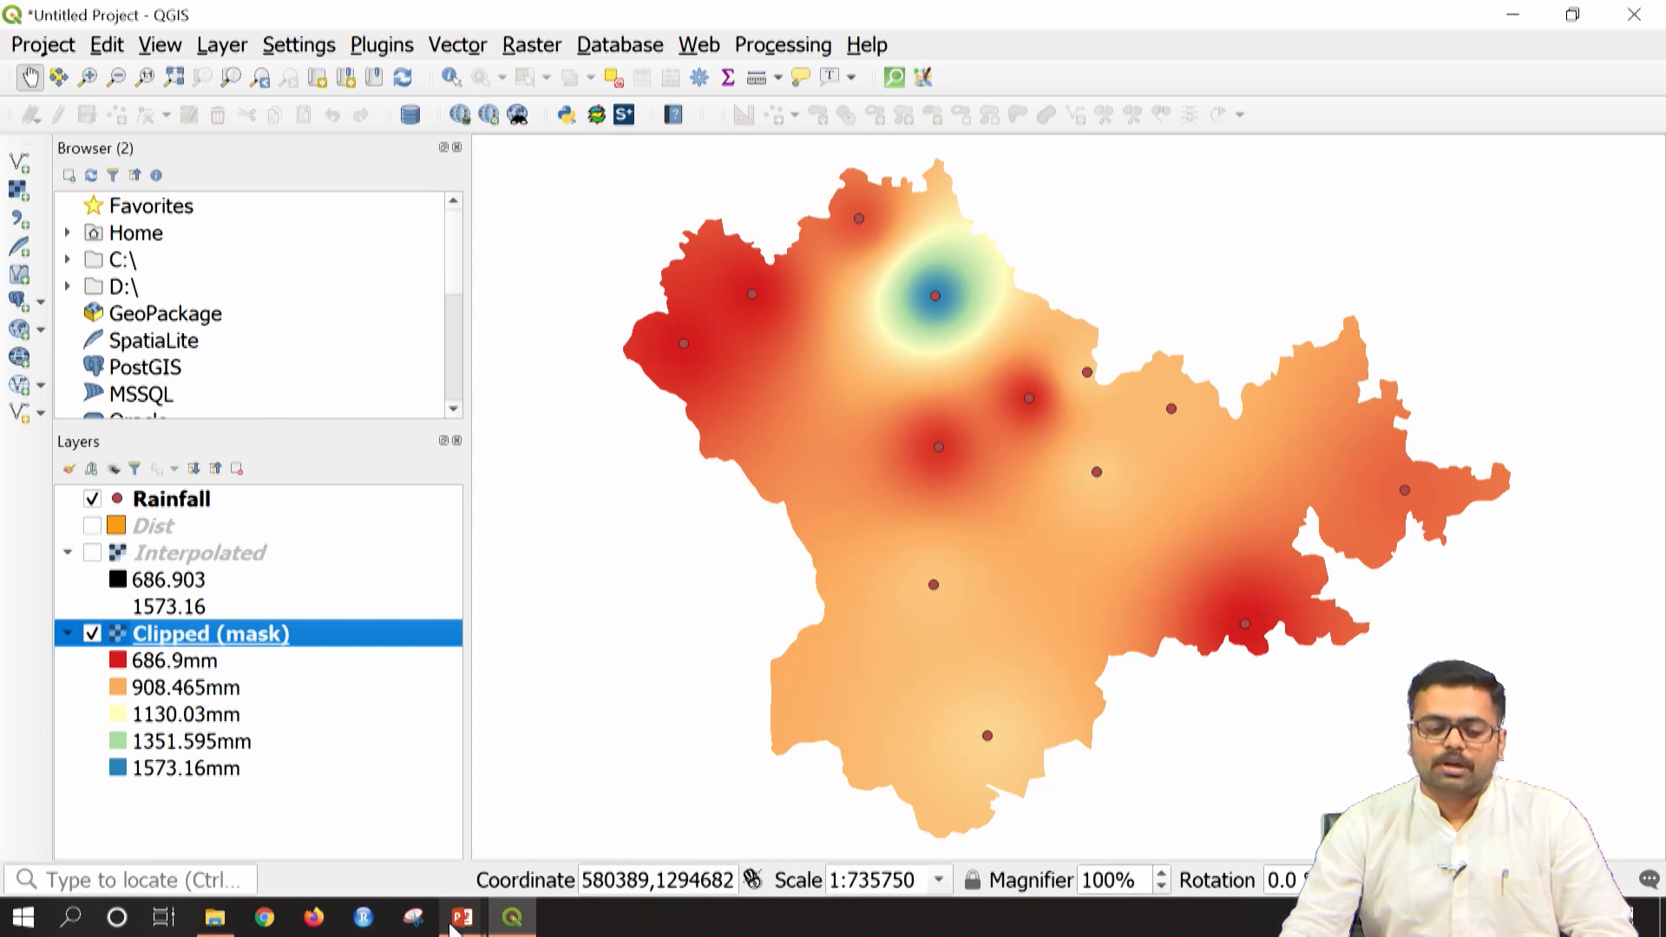
# Step: Switch to the PowerPoint slide show and view the Interpolation slide
pyautogui.moveTo(463, 917)
pyautogui.click(608, 804)
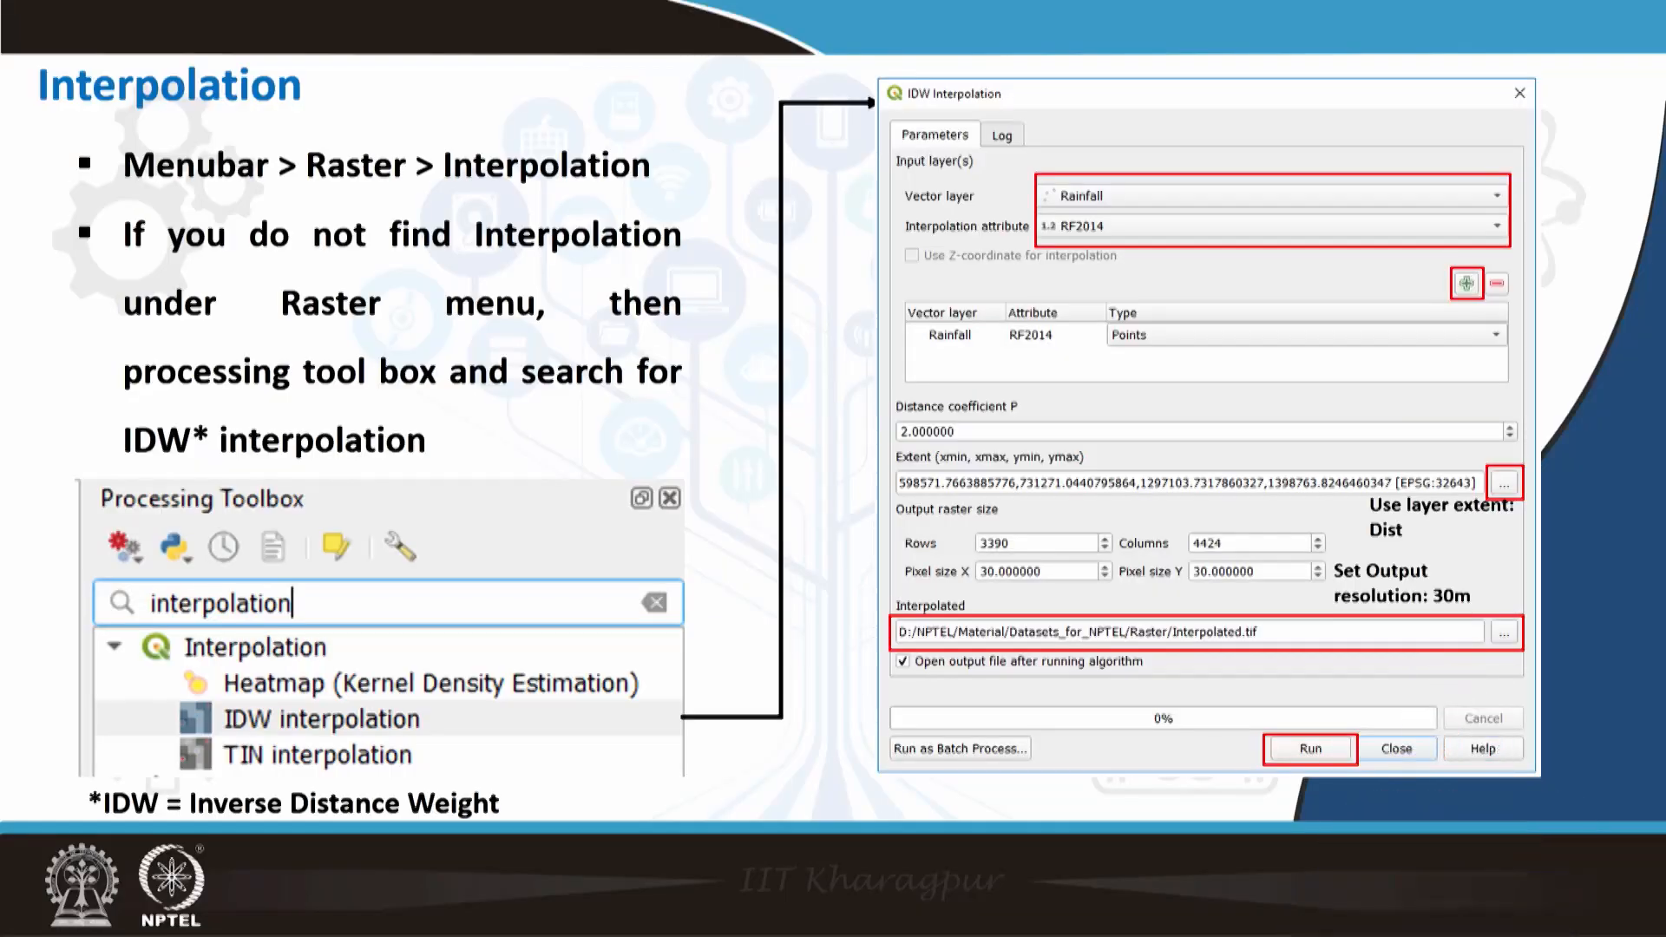